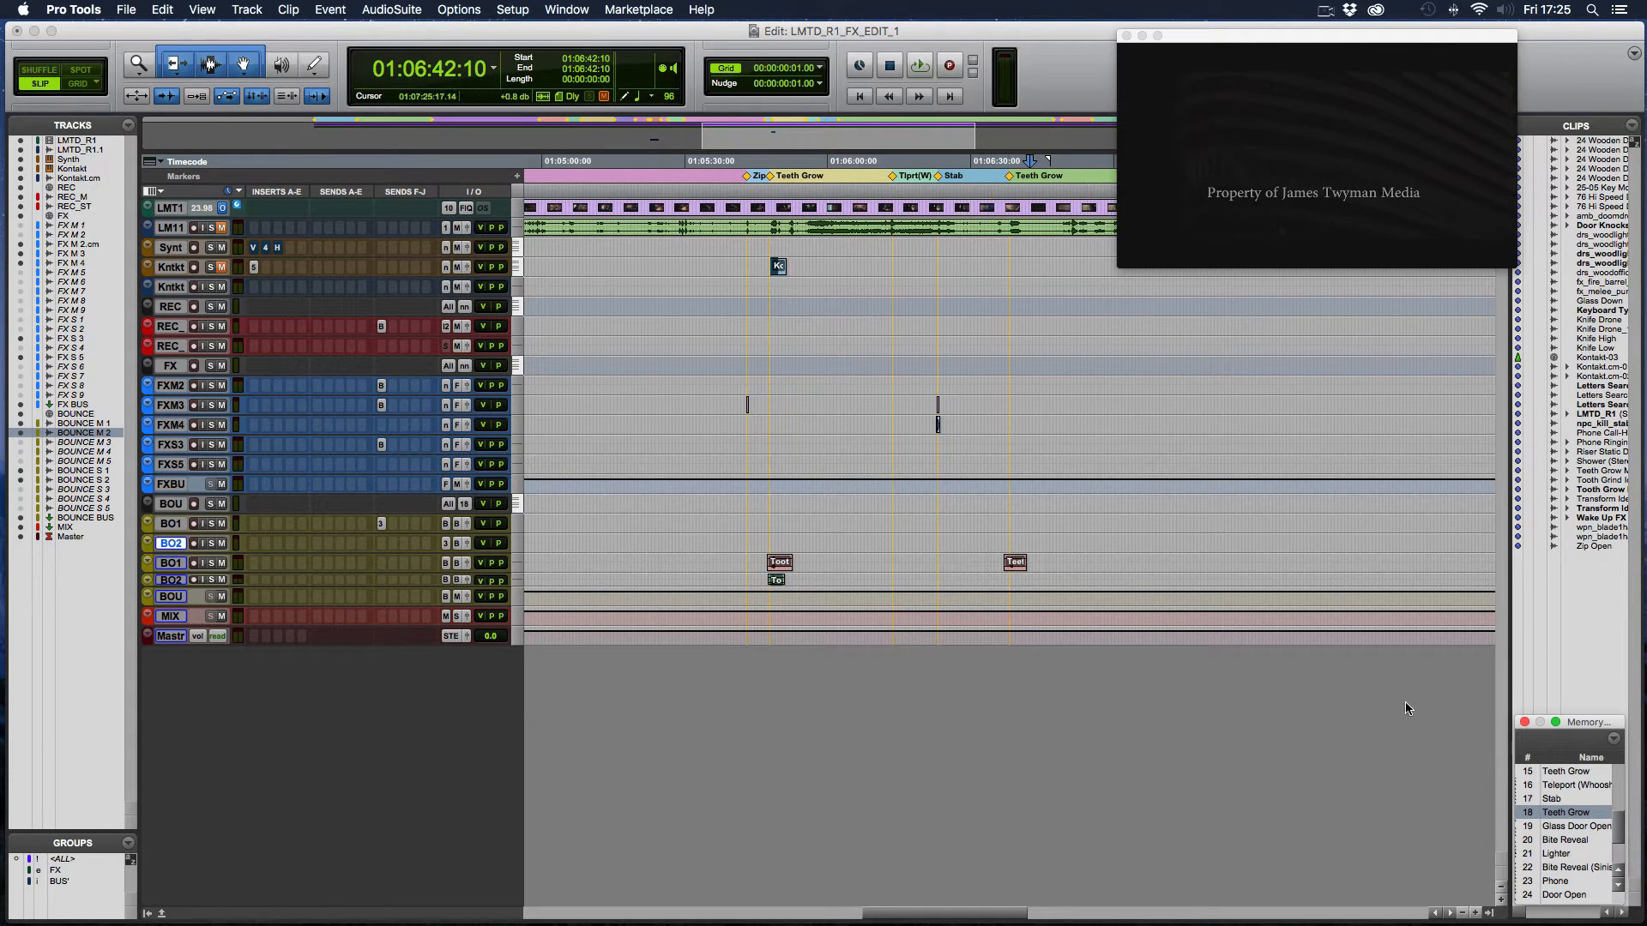
- Go to memory location 18, Teeth Grow, and play the film around that marker
click(1566, 812)
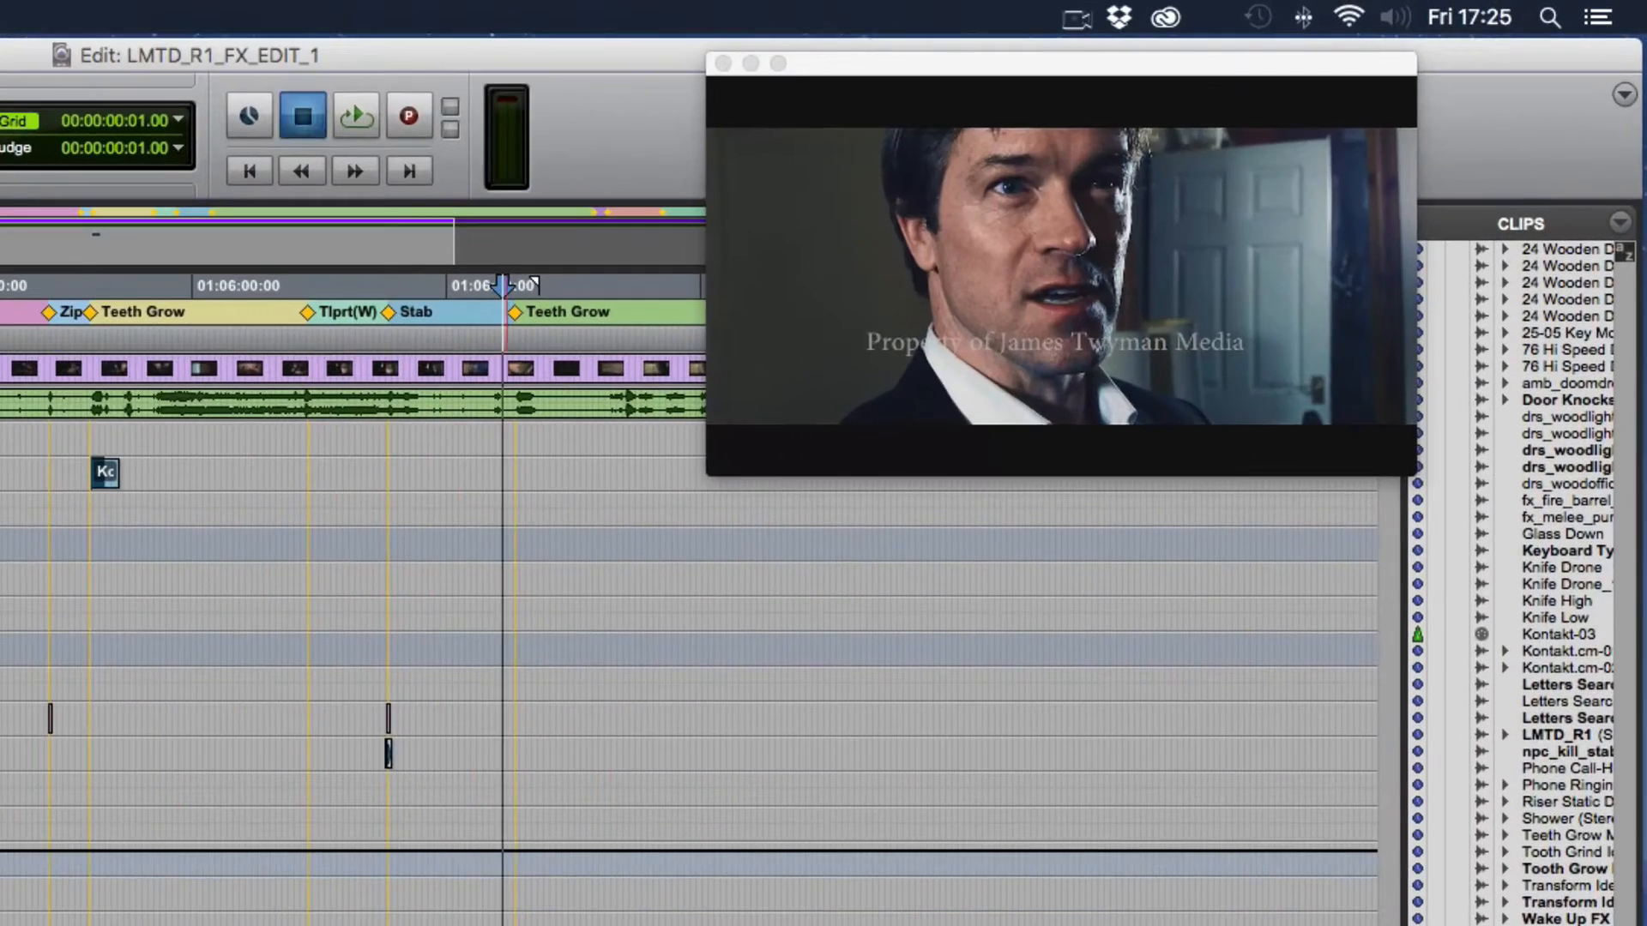
key(space)
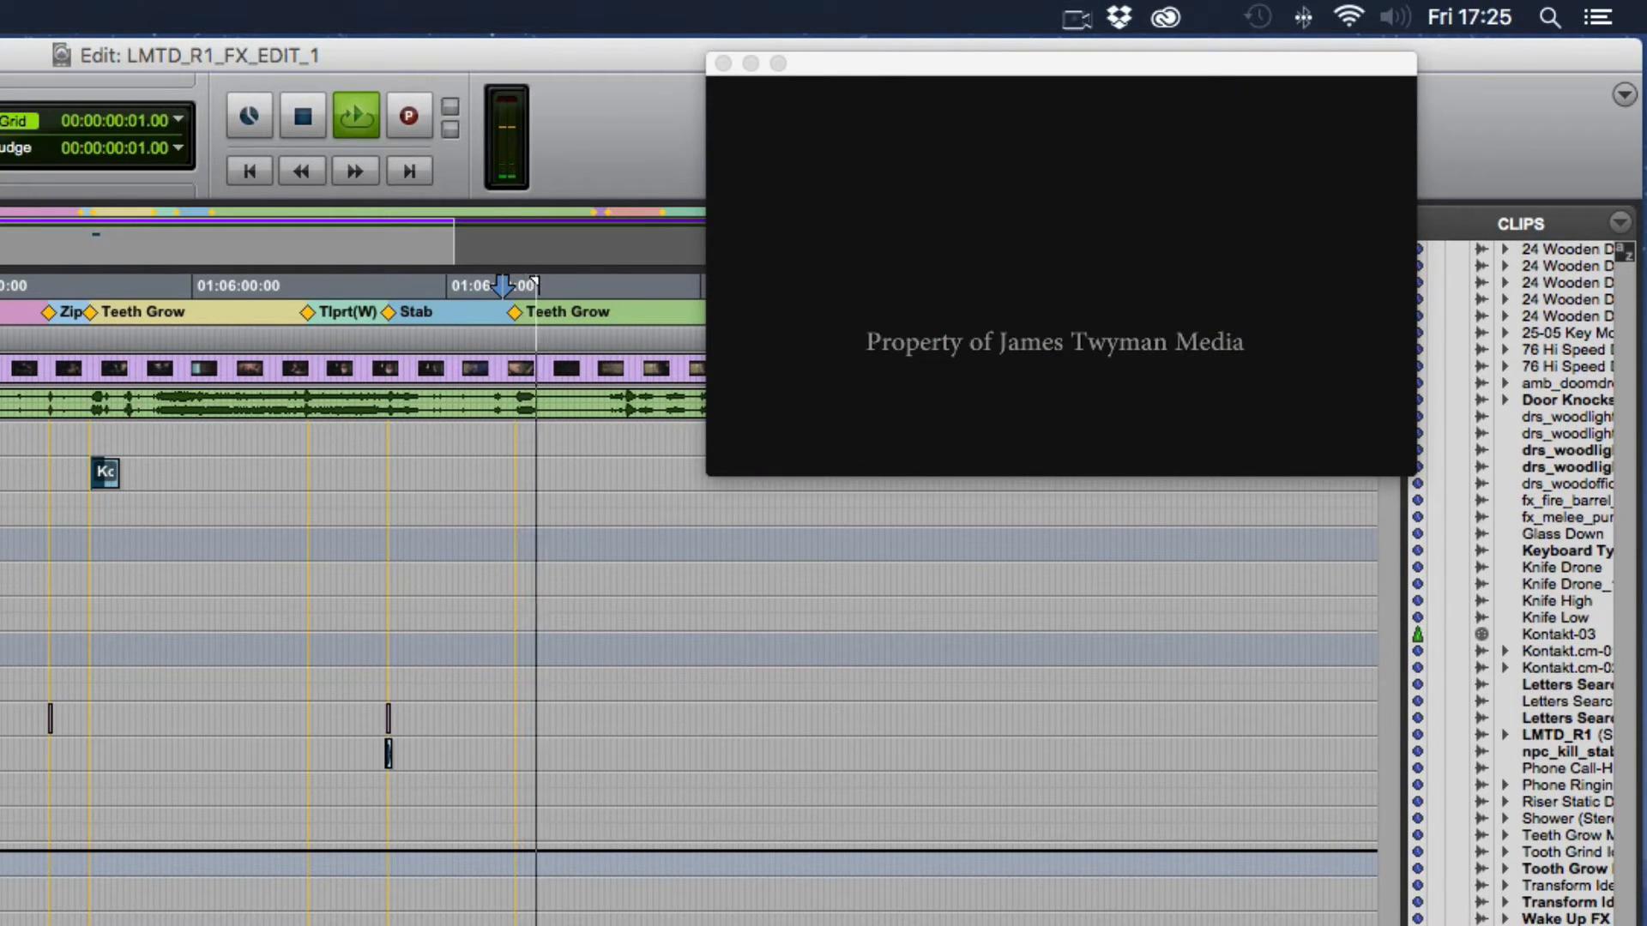
key(space)
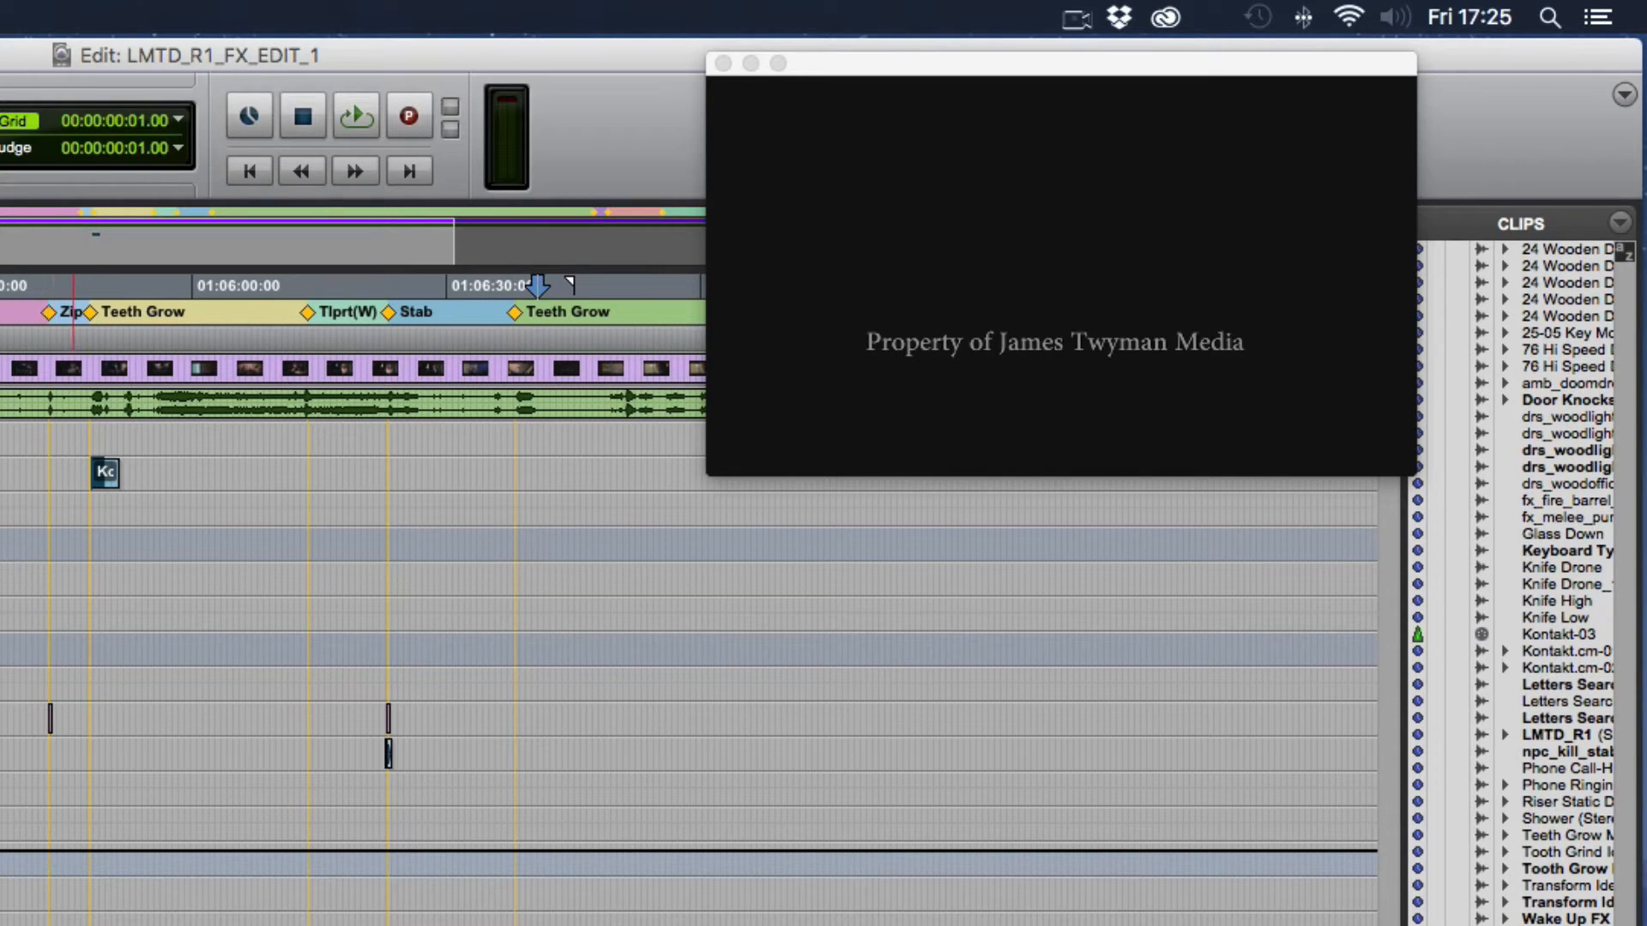
- Zoom in on the earlier Teeth Grow marker and repeatedly play the scene around the Kontakt-03 clip
click(81, 474)
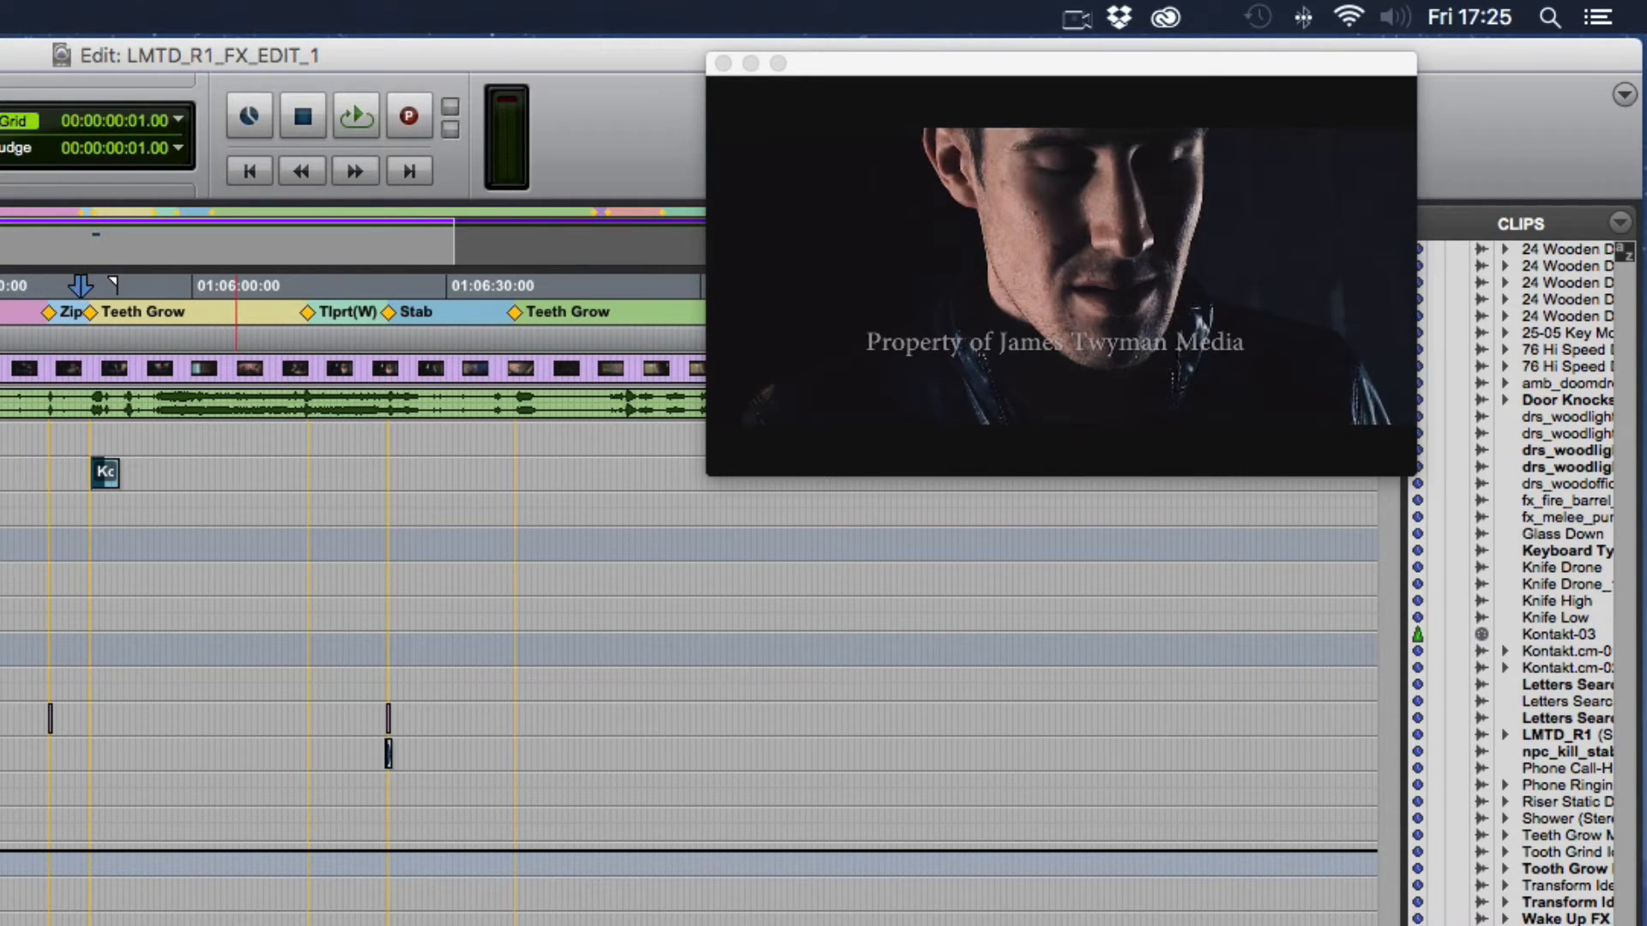
key(space)
key(t)
key(t)
key(t)
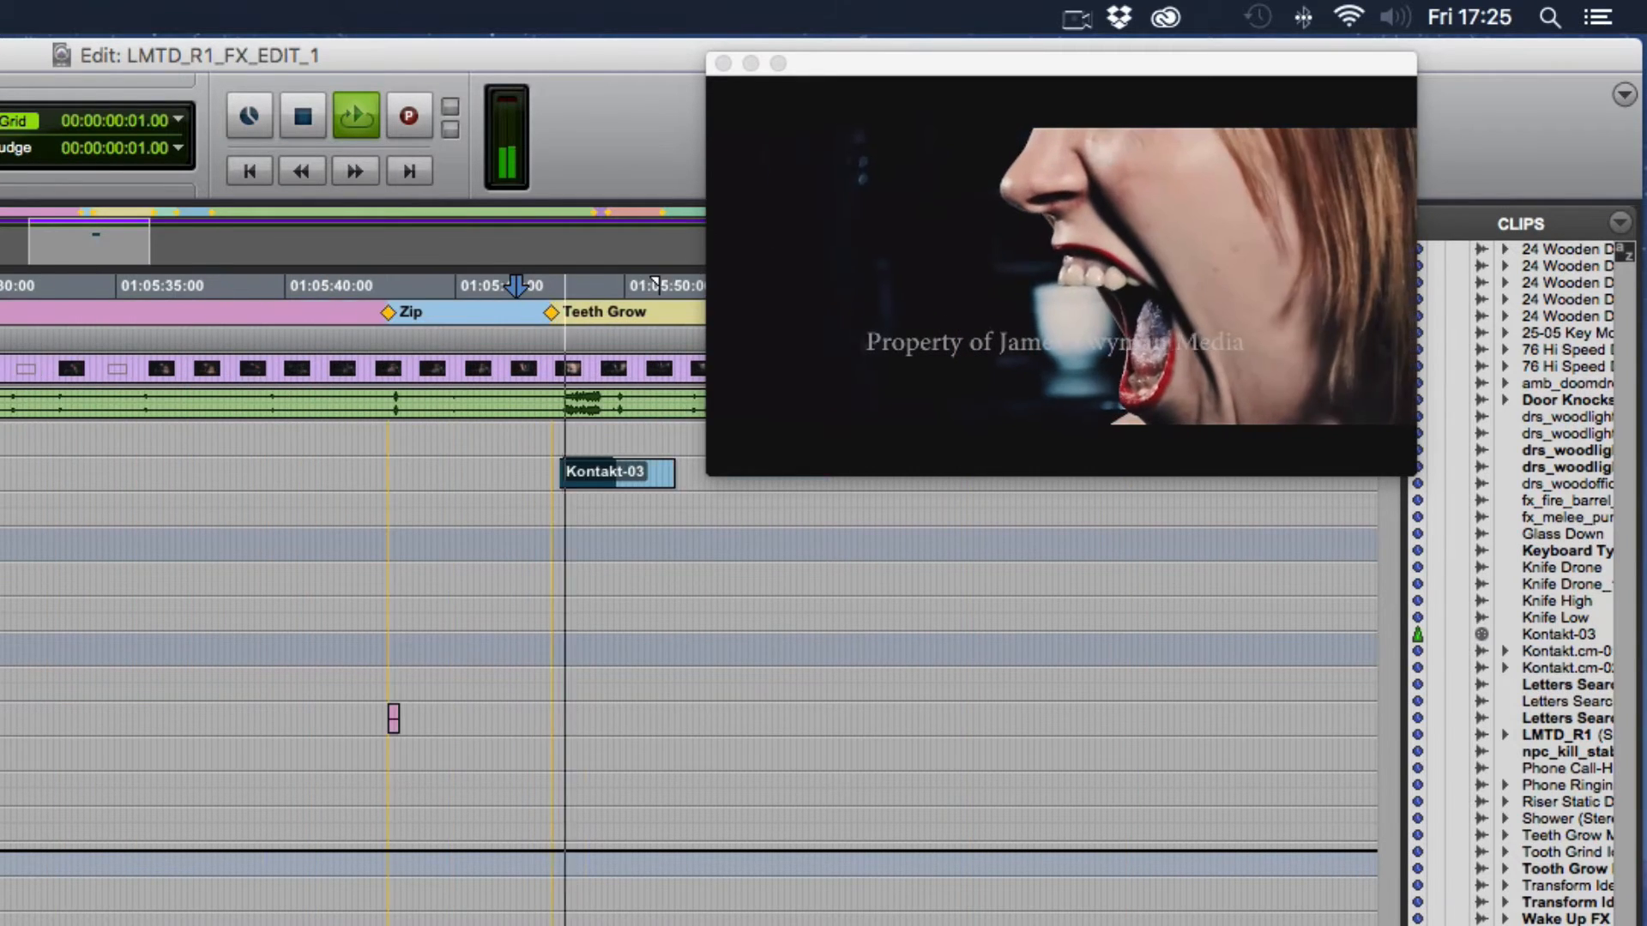
key(w)
key(space)
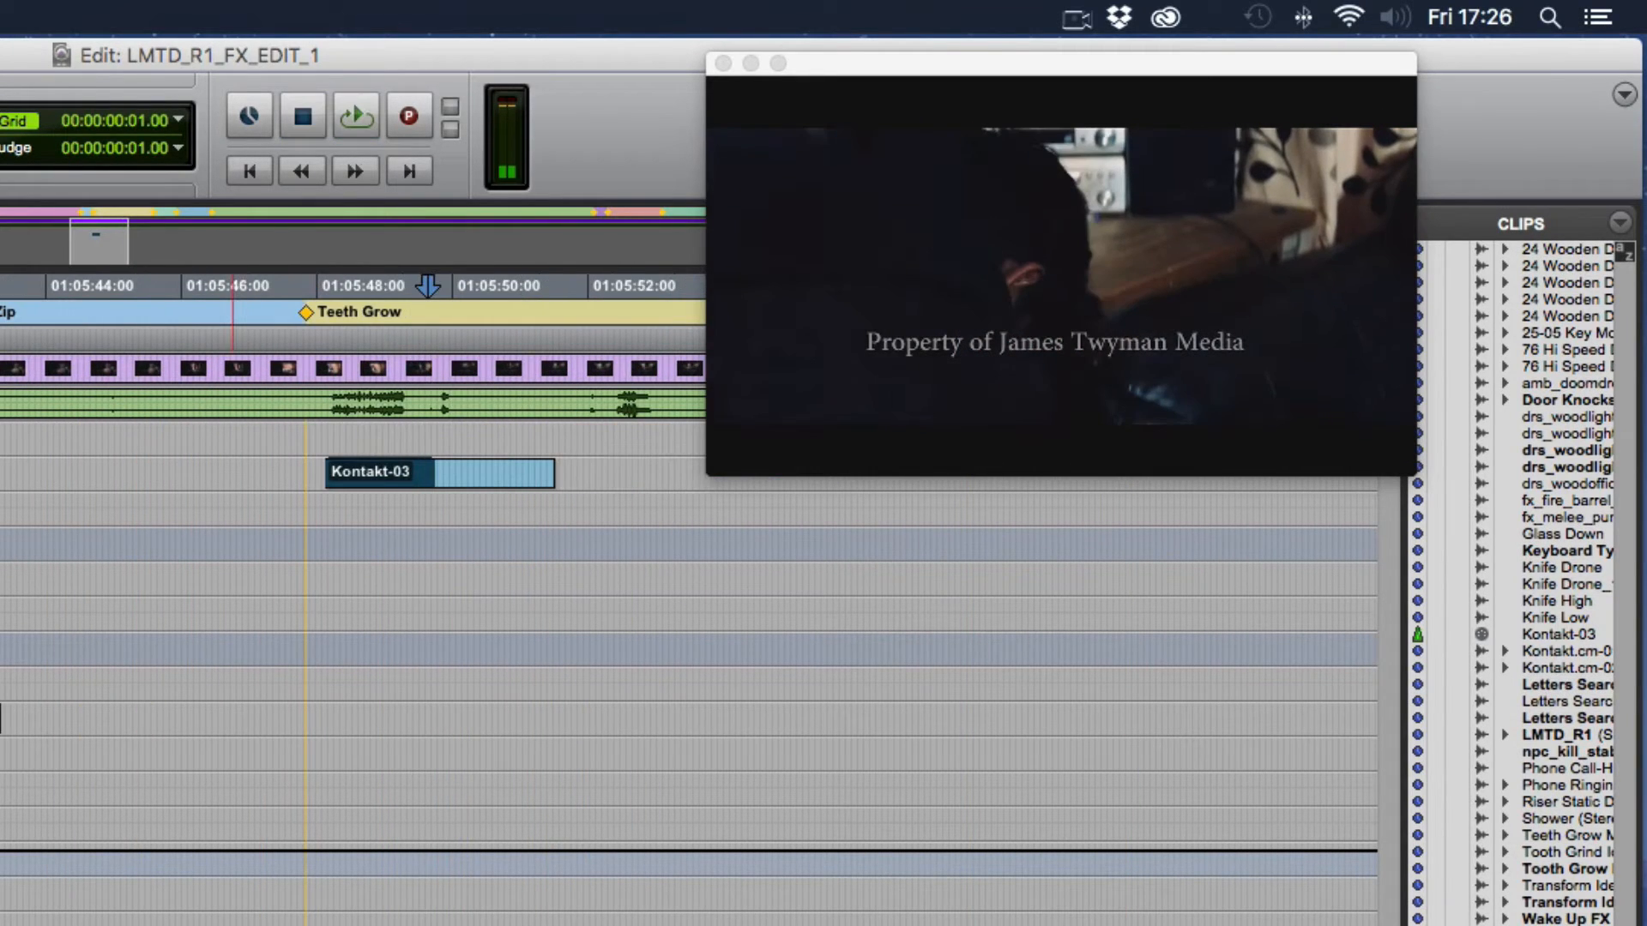
key(space)
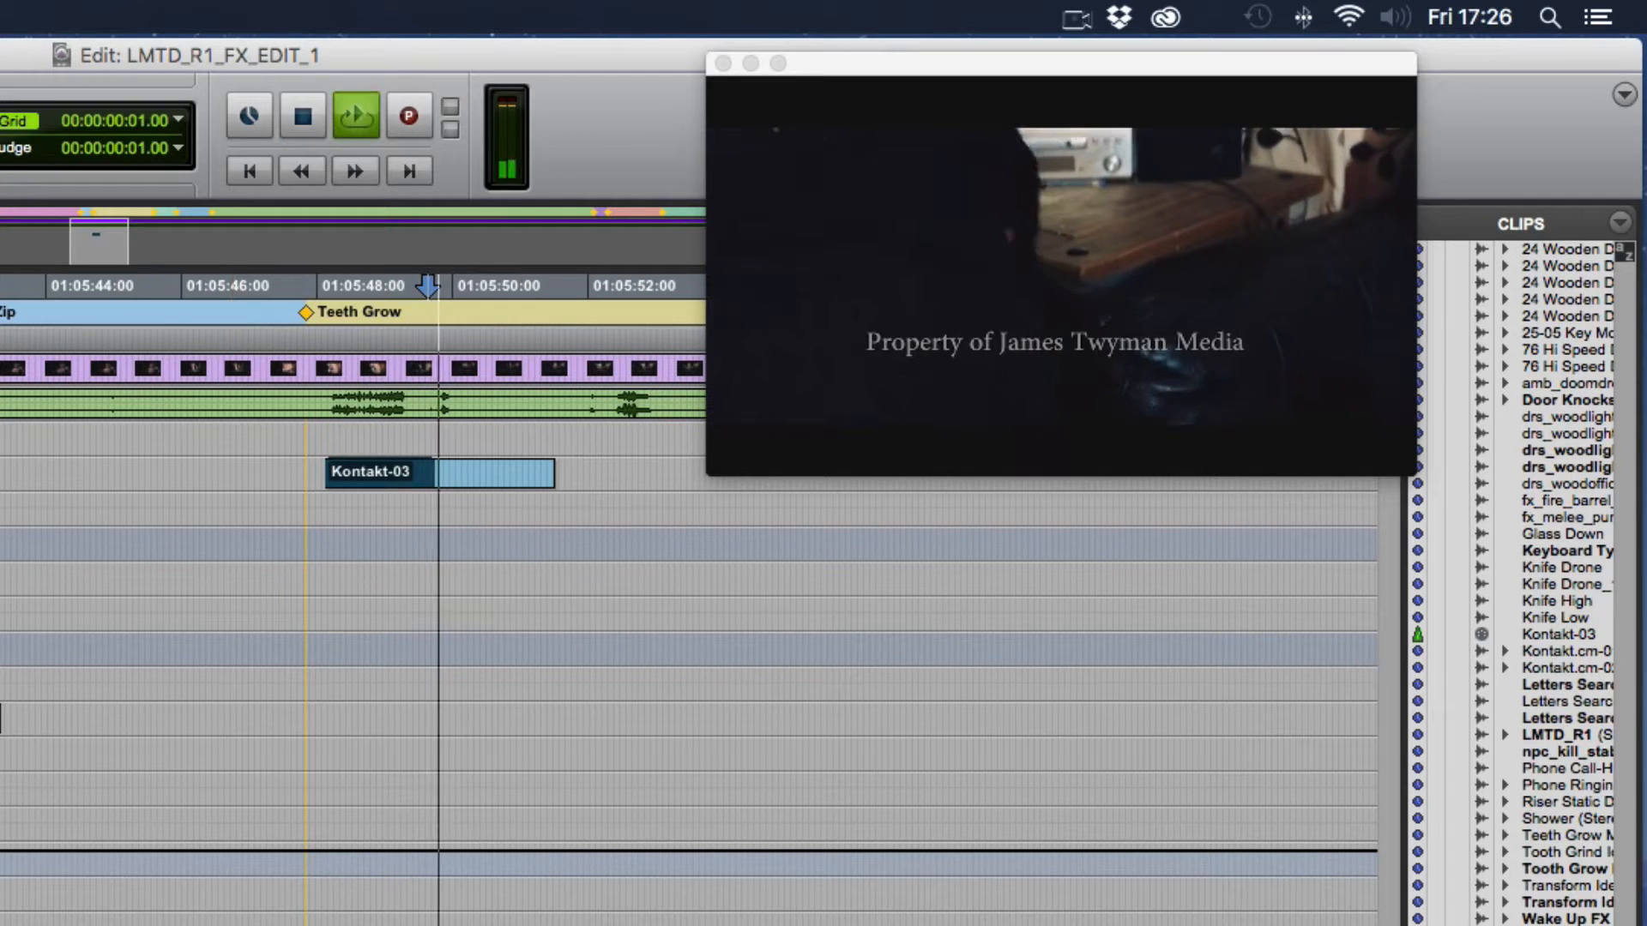
key(space)
key(space)
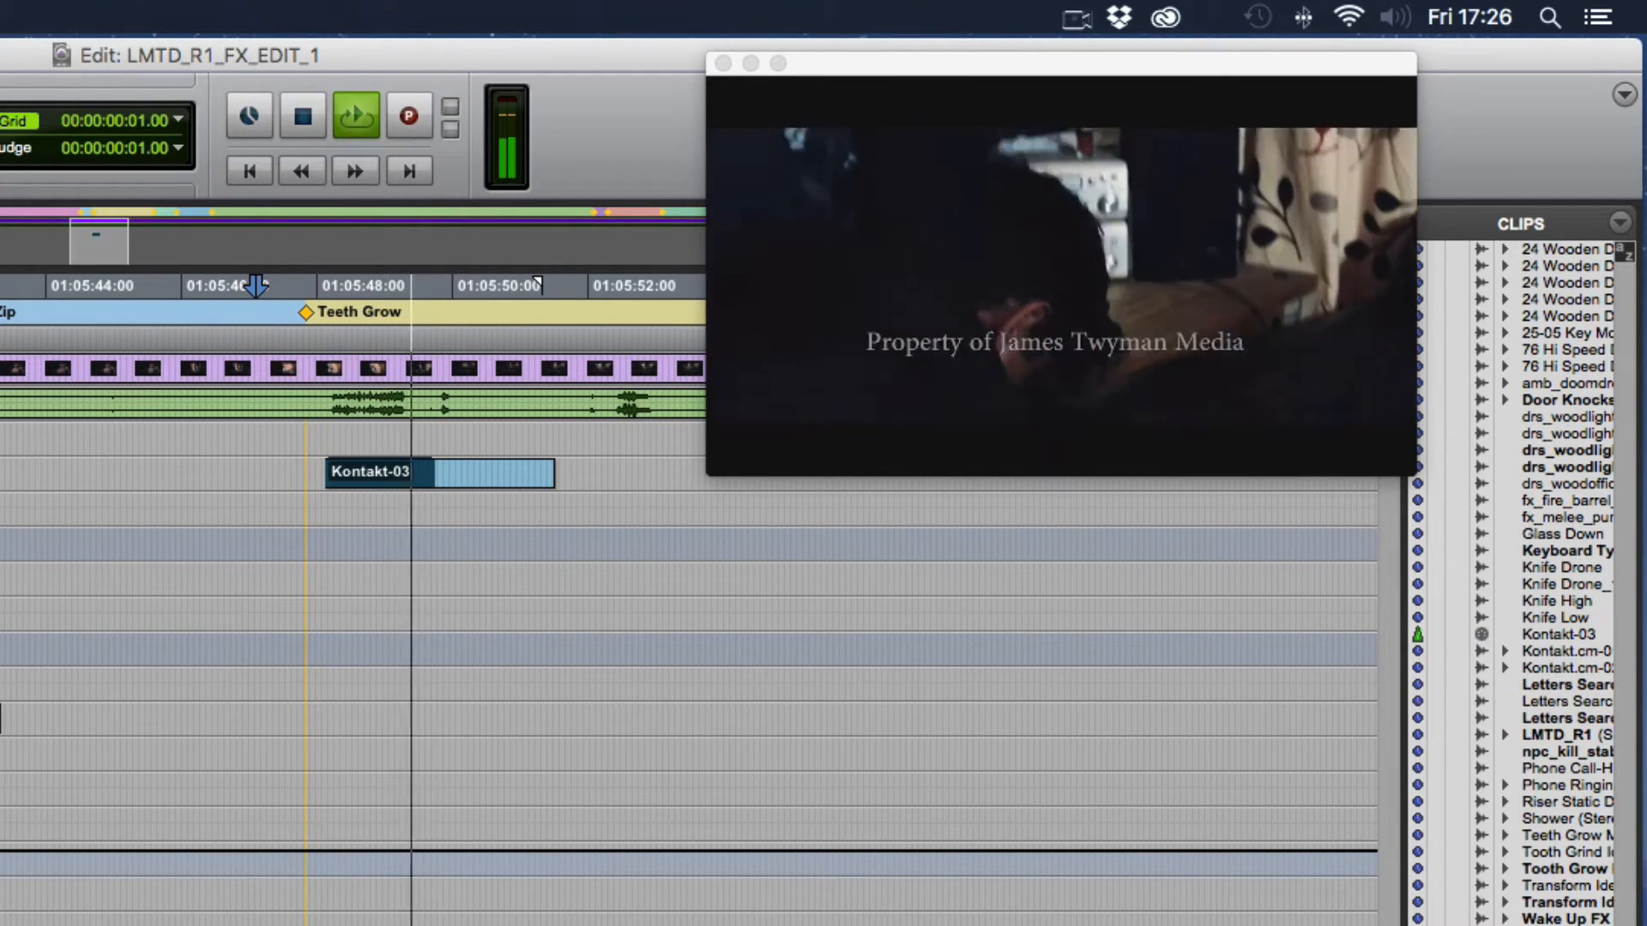
key(space)
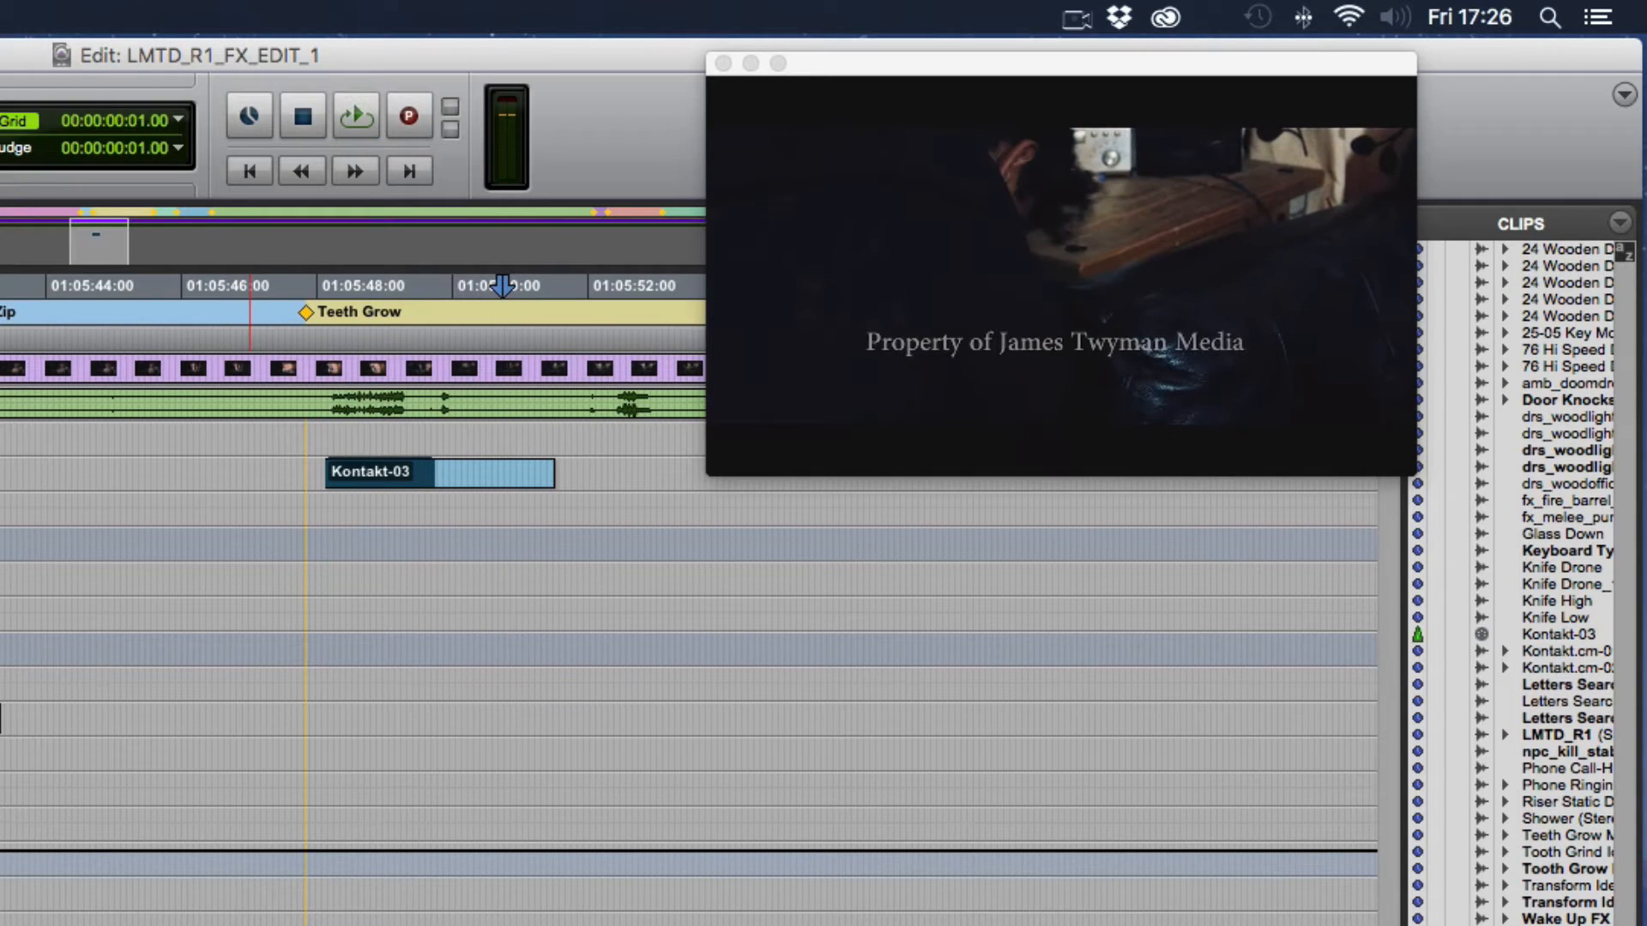
- Show the hidden tracks FX M 1, FX M 2, FX M 5 to FX M 9, FX S 1 and FX S 2
scroll(388, 815, right, 3)
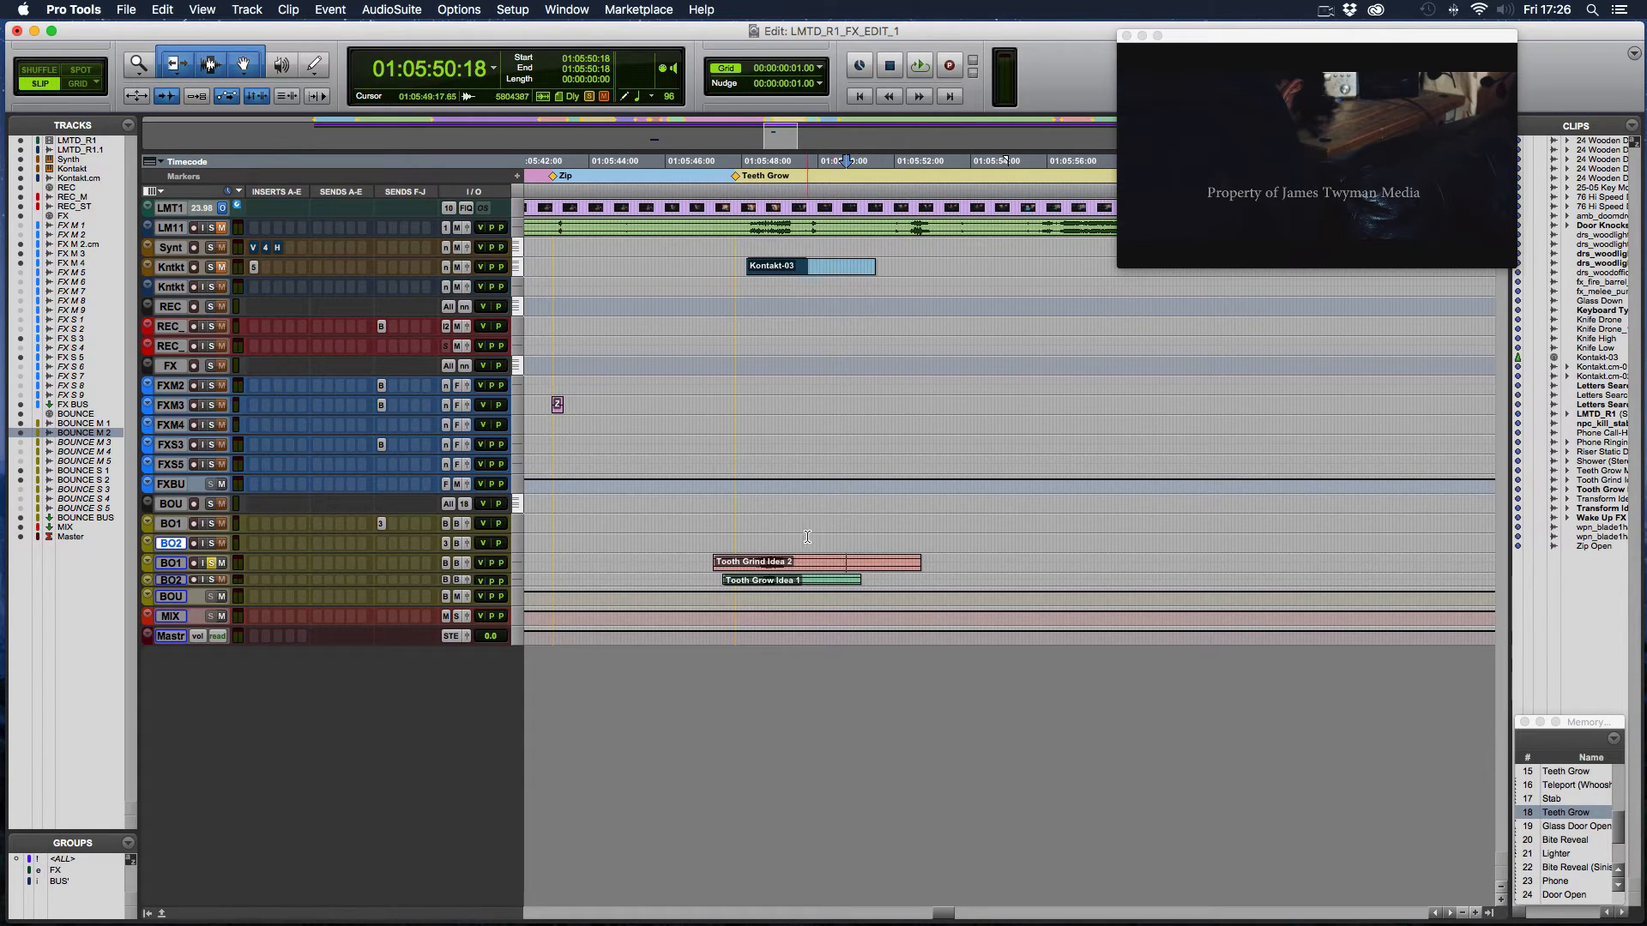
scroll(808, 537, right, 10)
scroll(804, 537, left, 5)
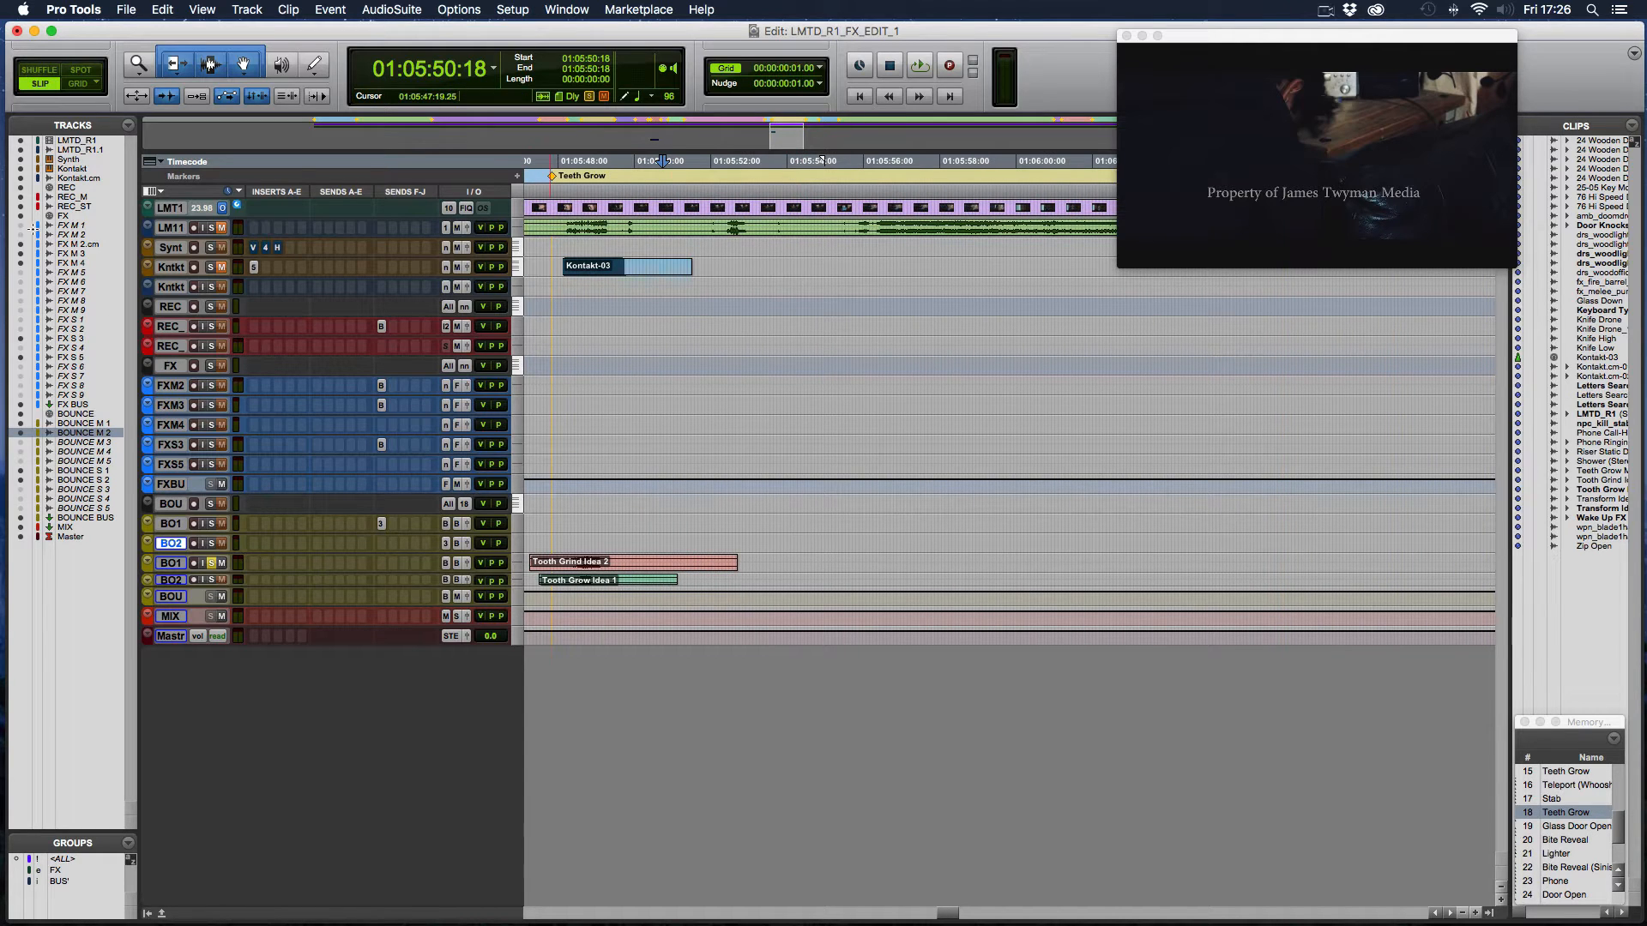
drag(20, 225, 21, 235)
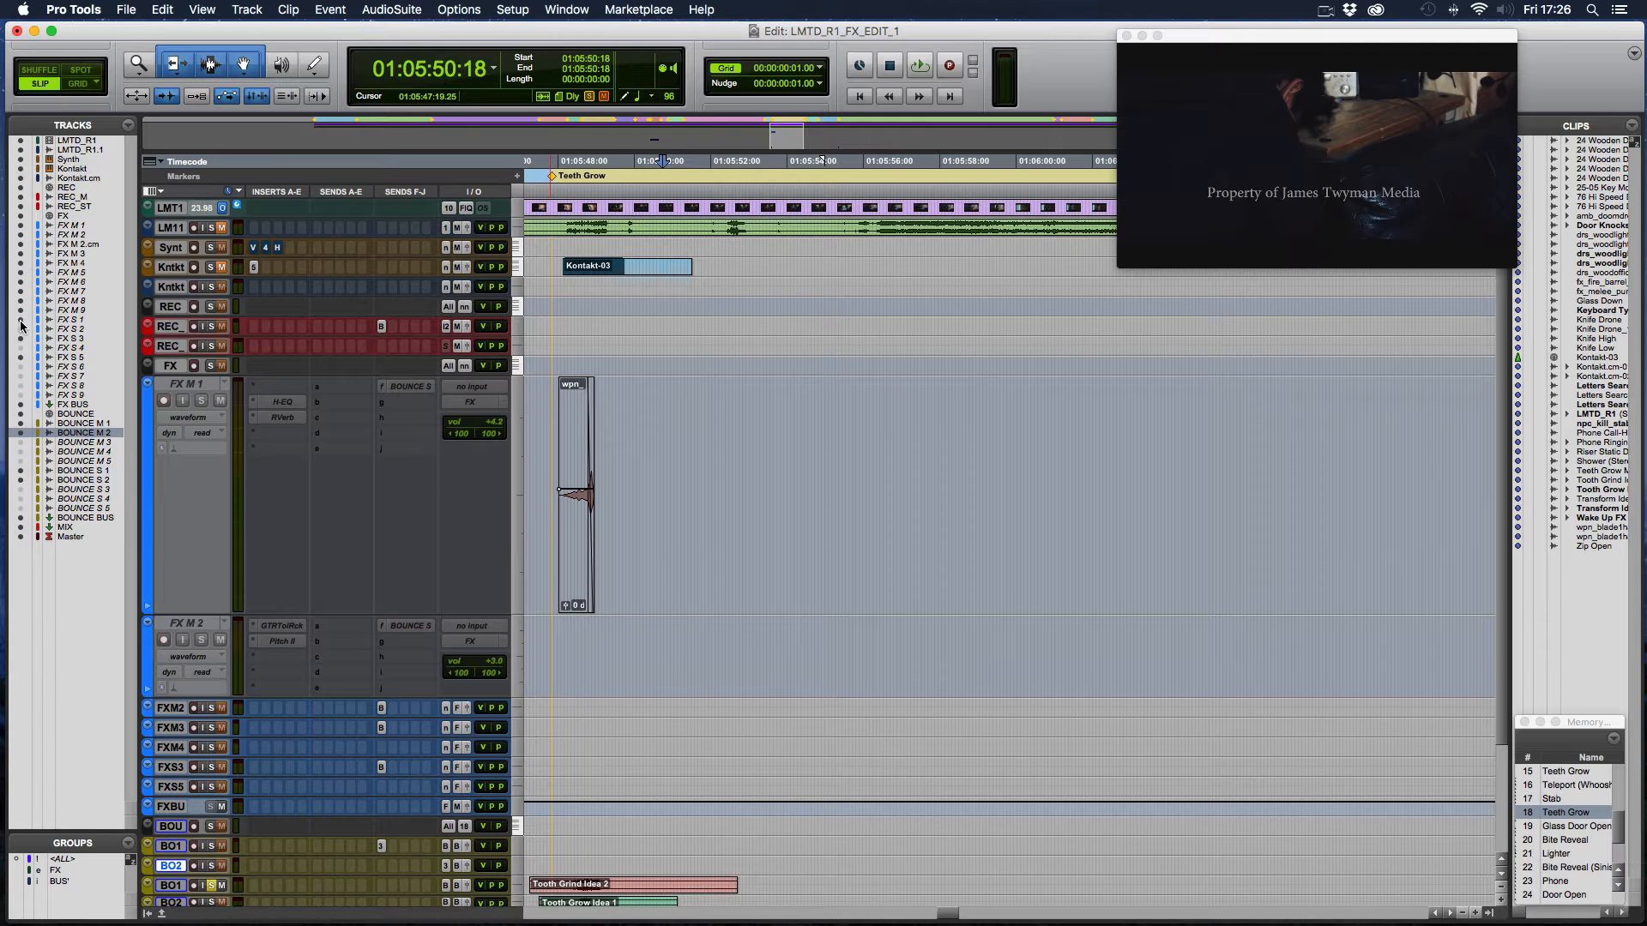
drag(20, 321, 20, 325)
scroll(758, 570, down, 5)
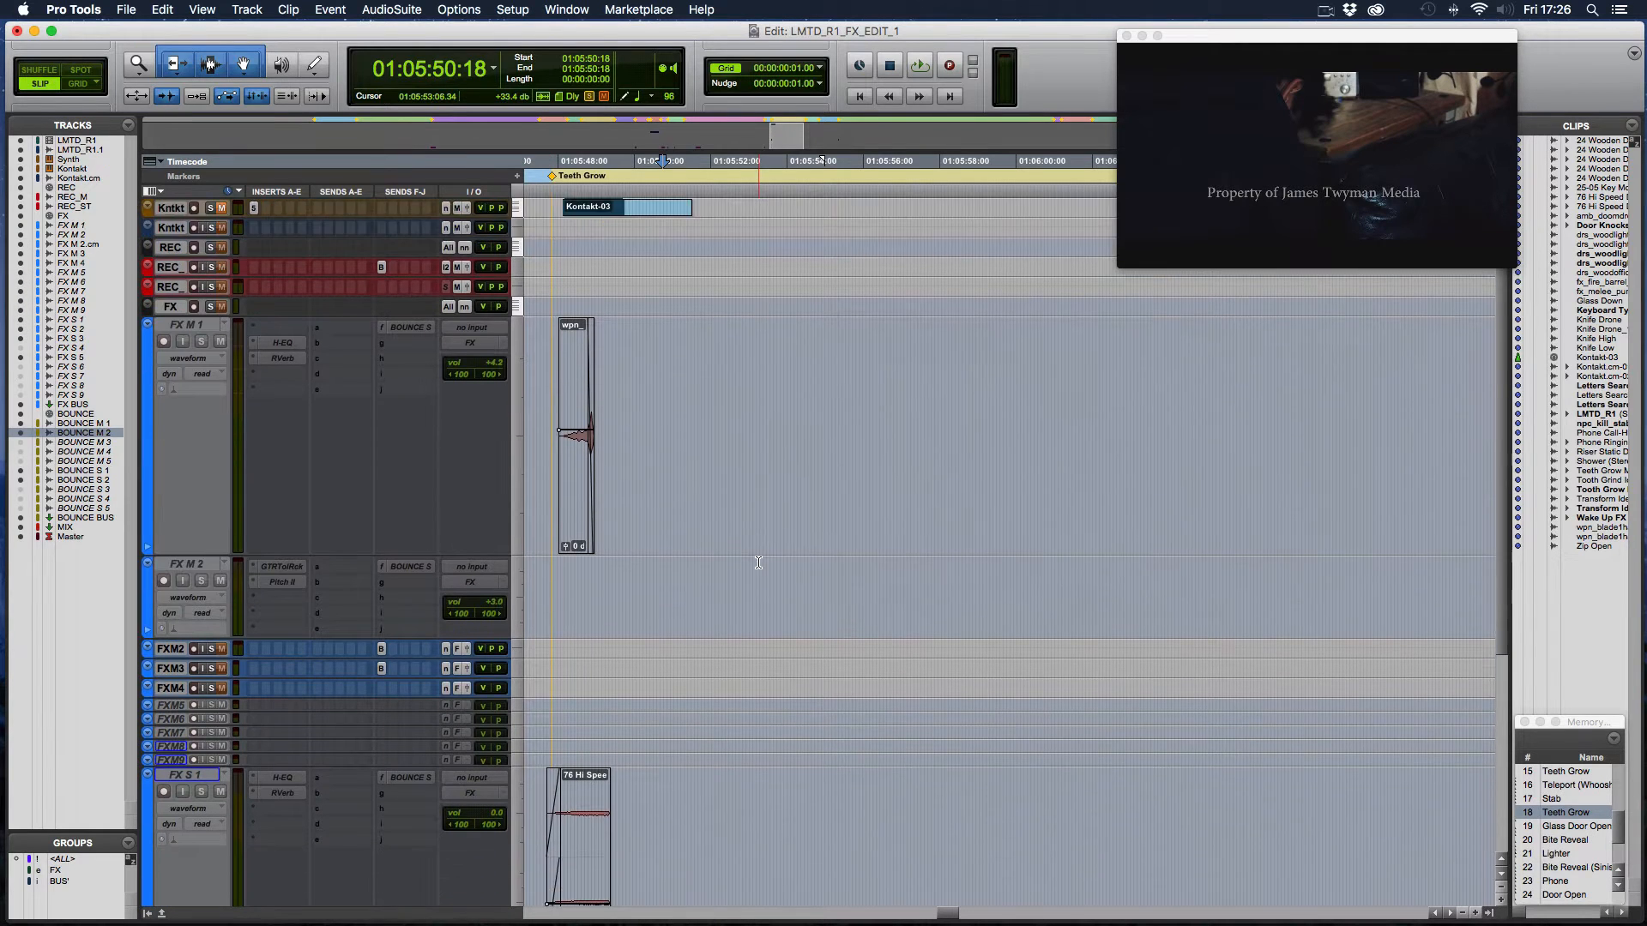
- Make the inactive tracks FX S 1, FX M 1 and FX S 2 active together
click(210, 672)
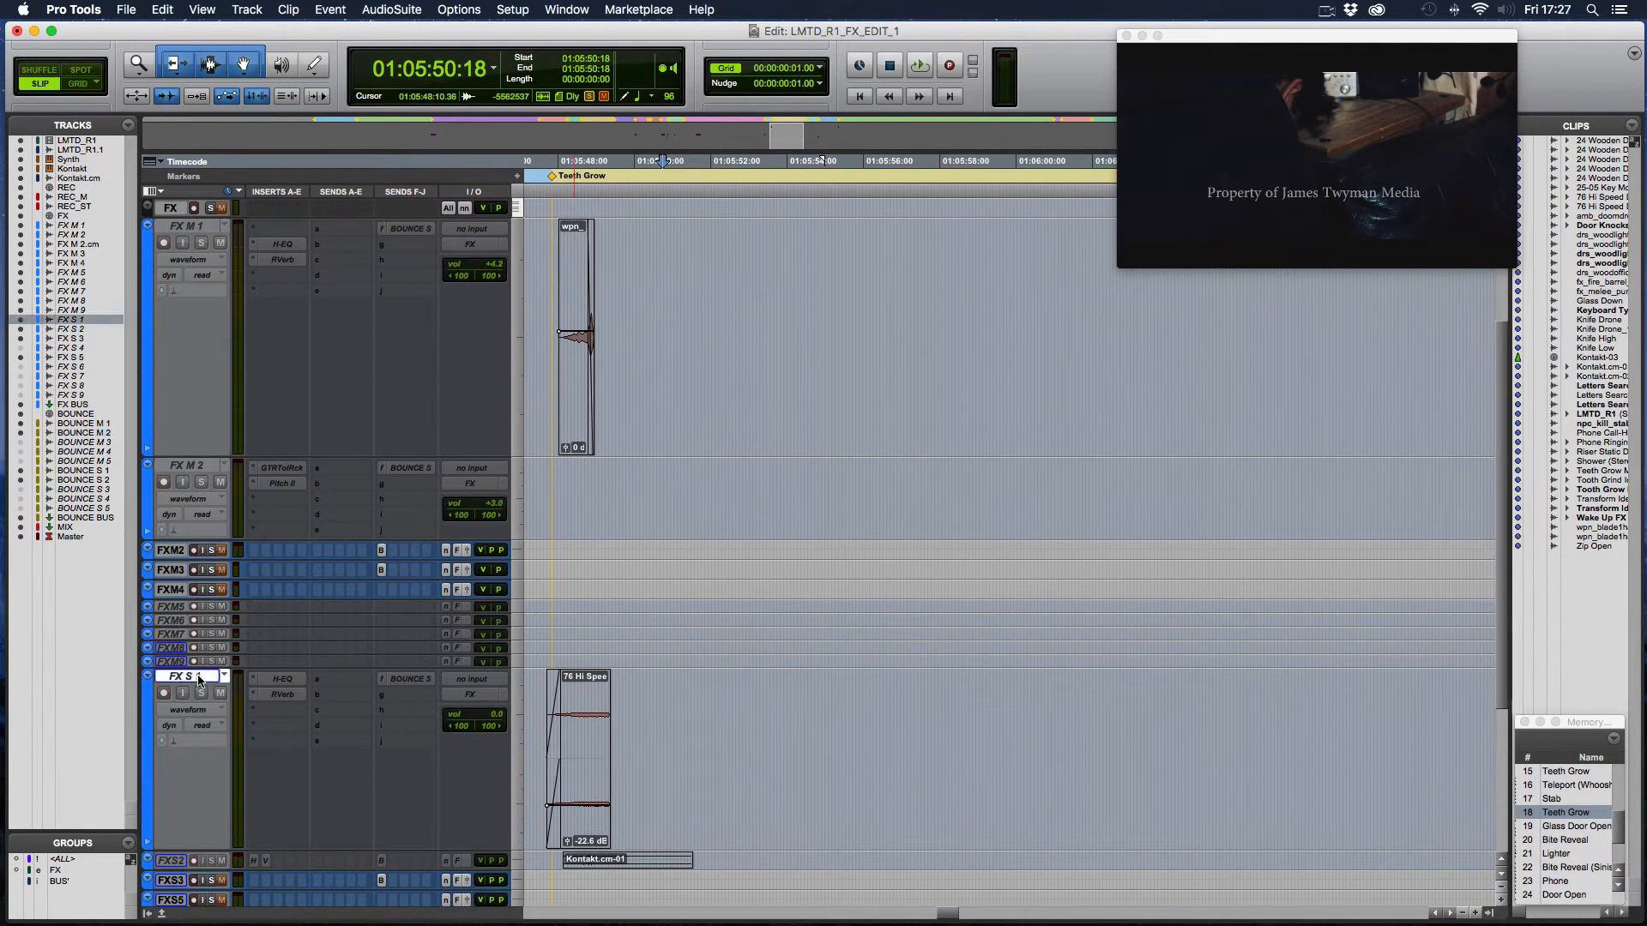
super+click(187, 226)
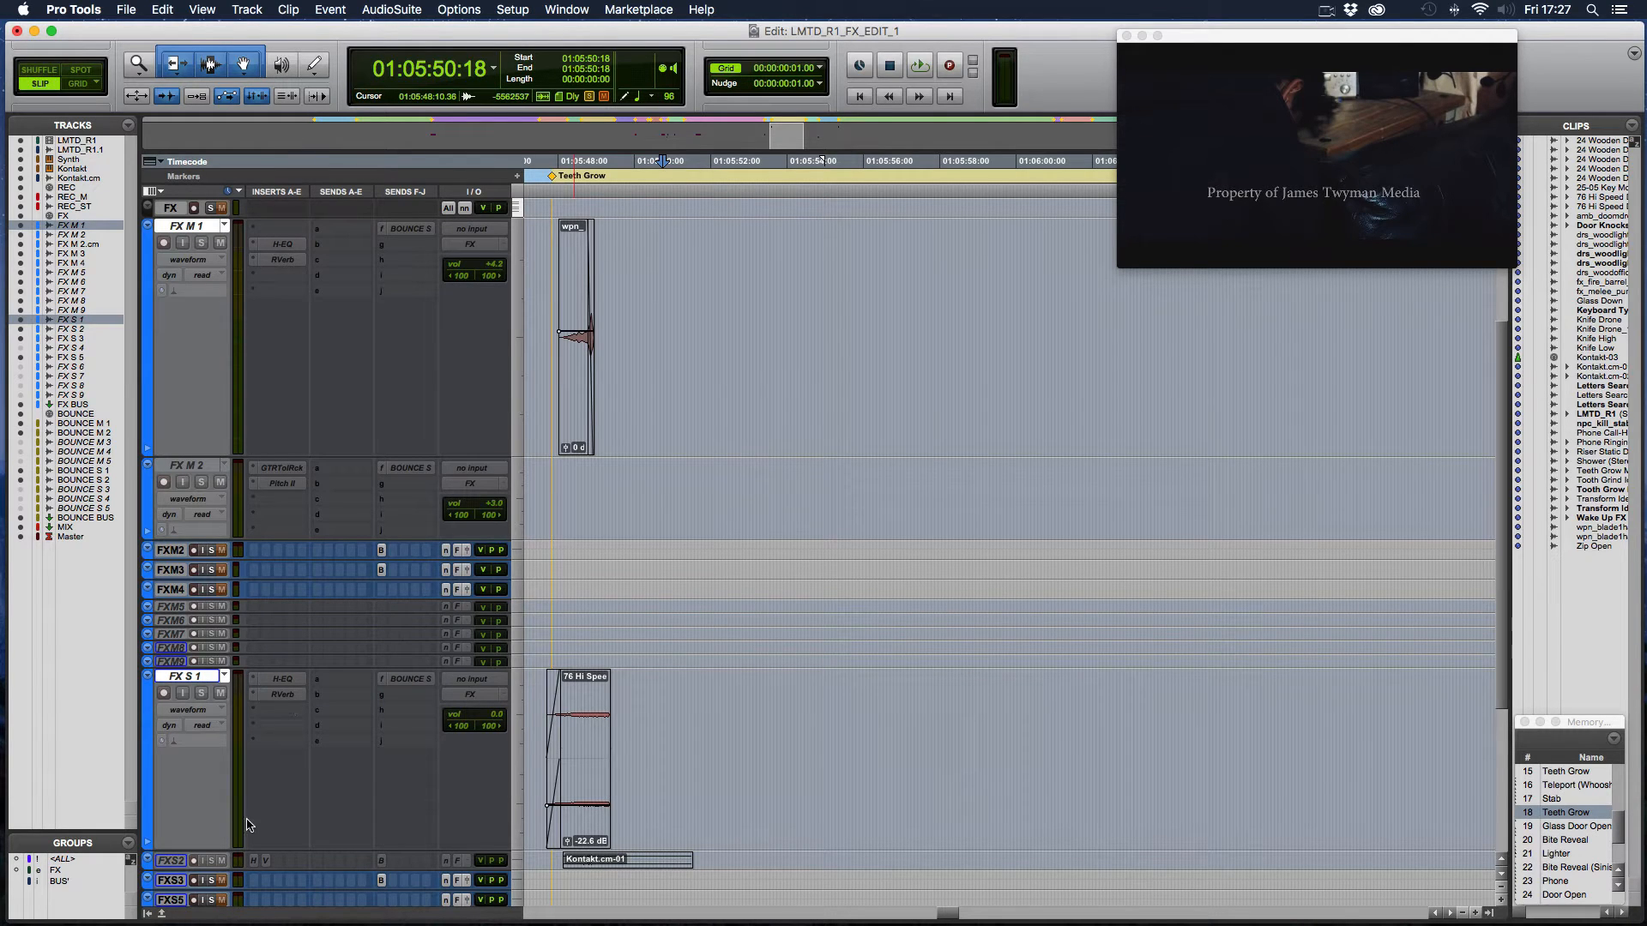
super+click(170, 859)
right_click(170, 861)
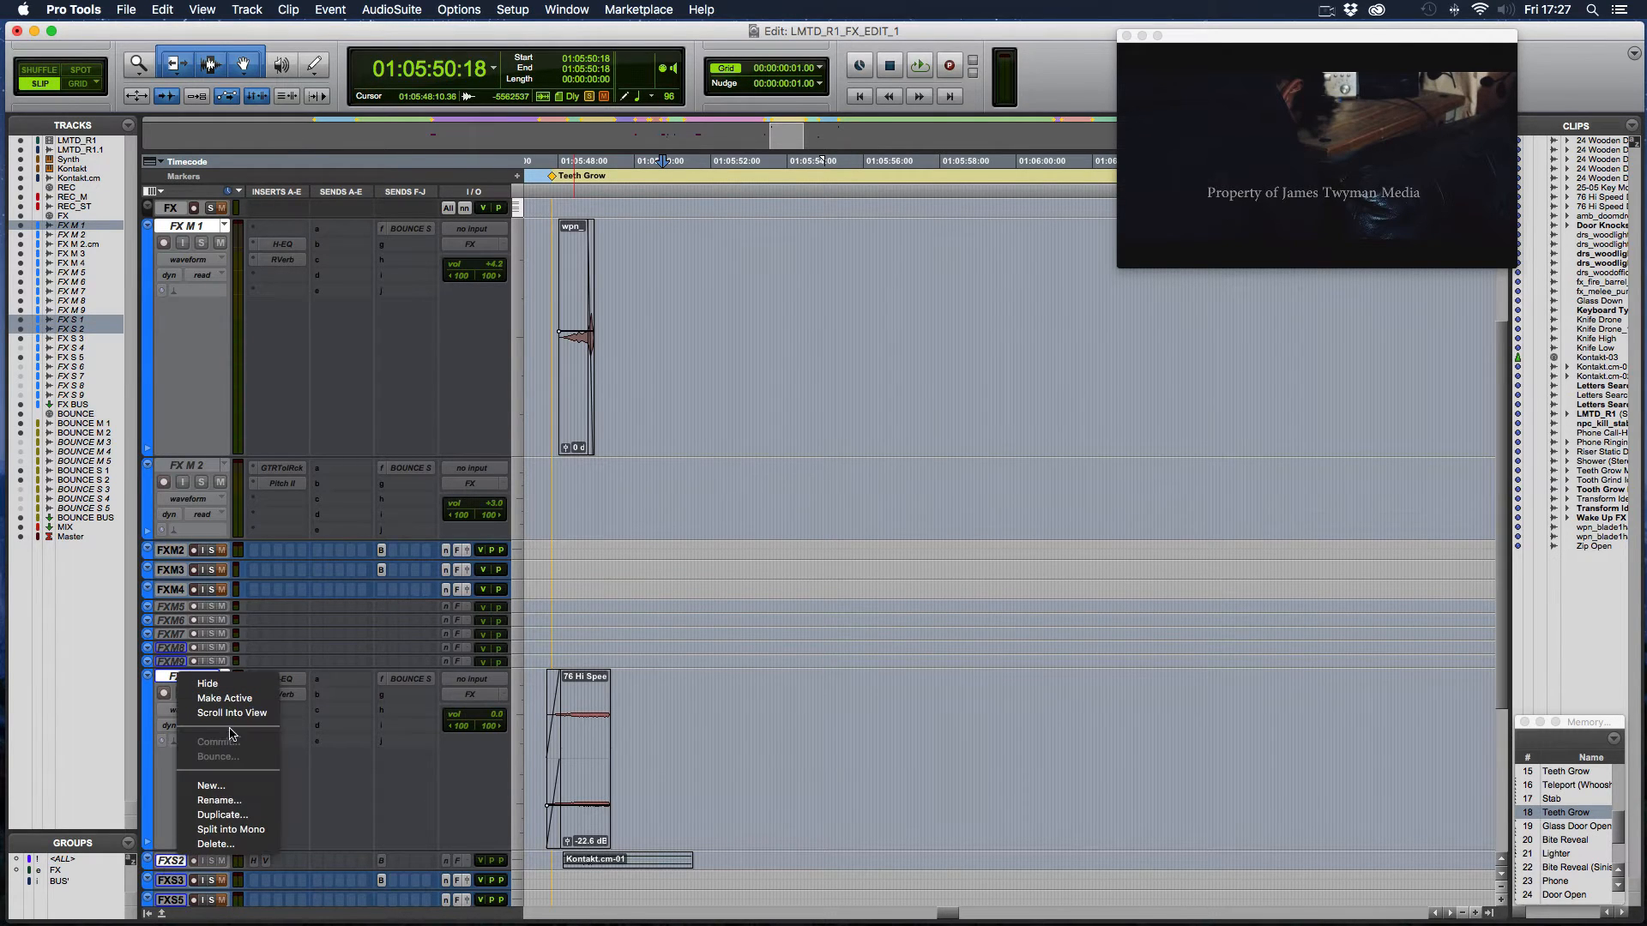
click(243, 708)
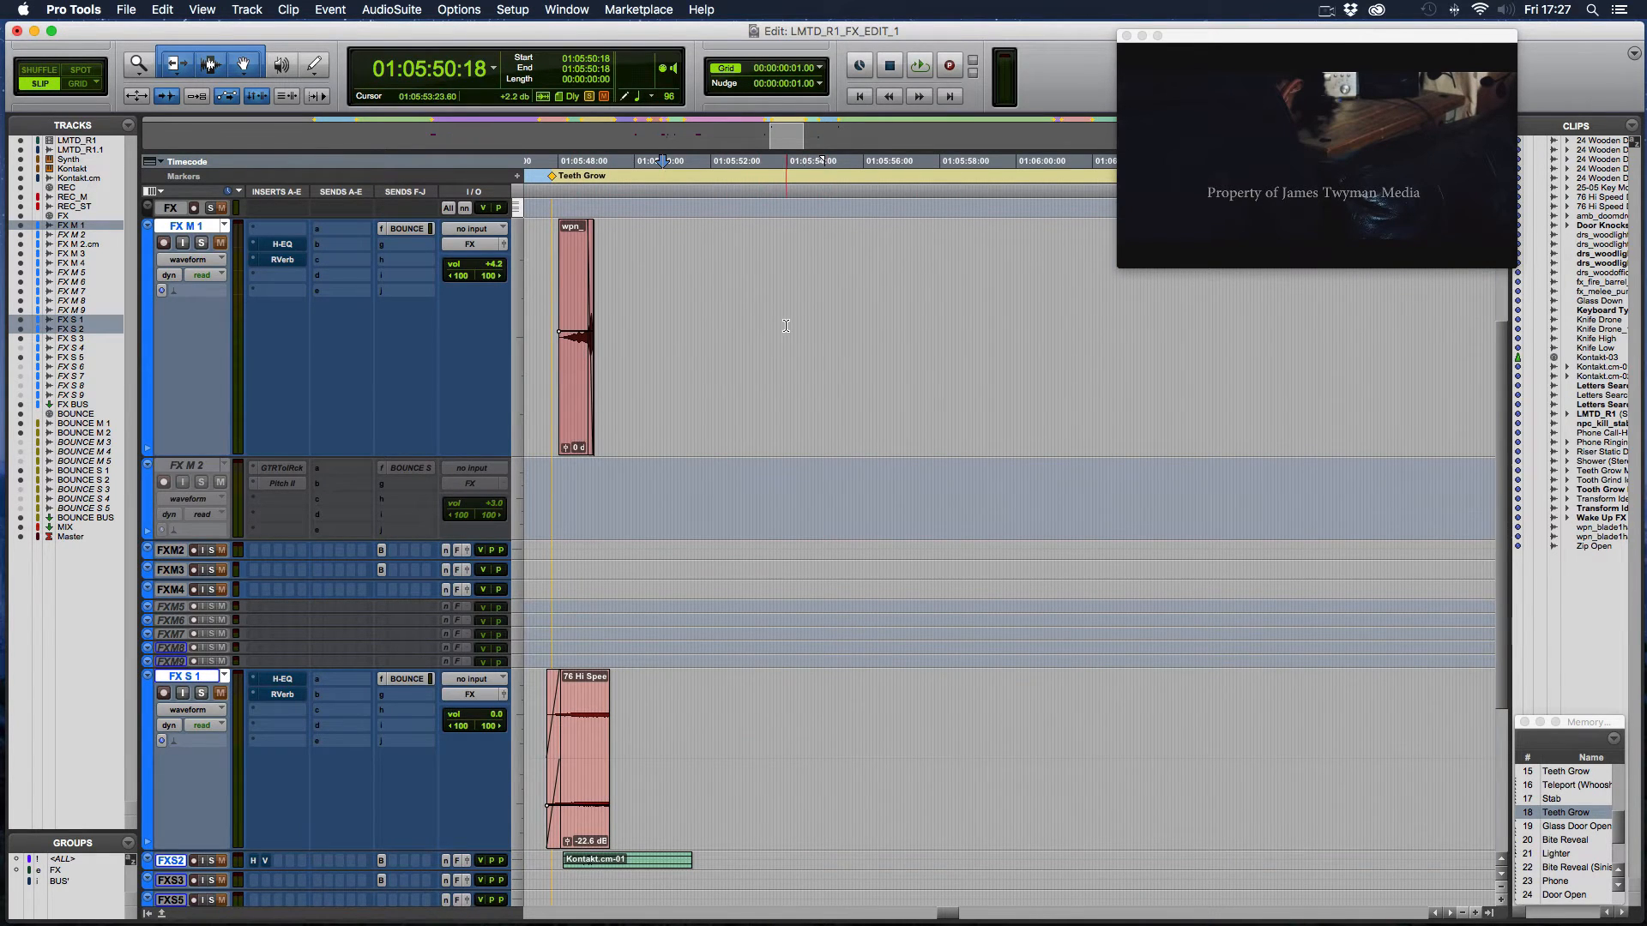
- Solo the tracks FX S 2, FX S 1 and FX M 1
scroll(777, 325, left, 3)
scroll(785, 326, down, 5)
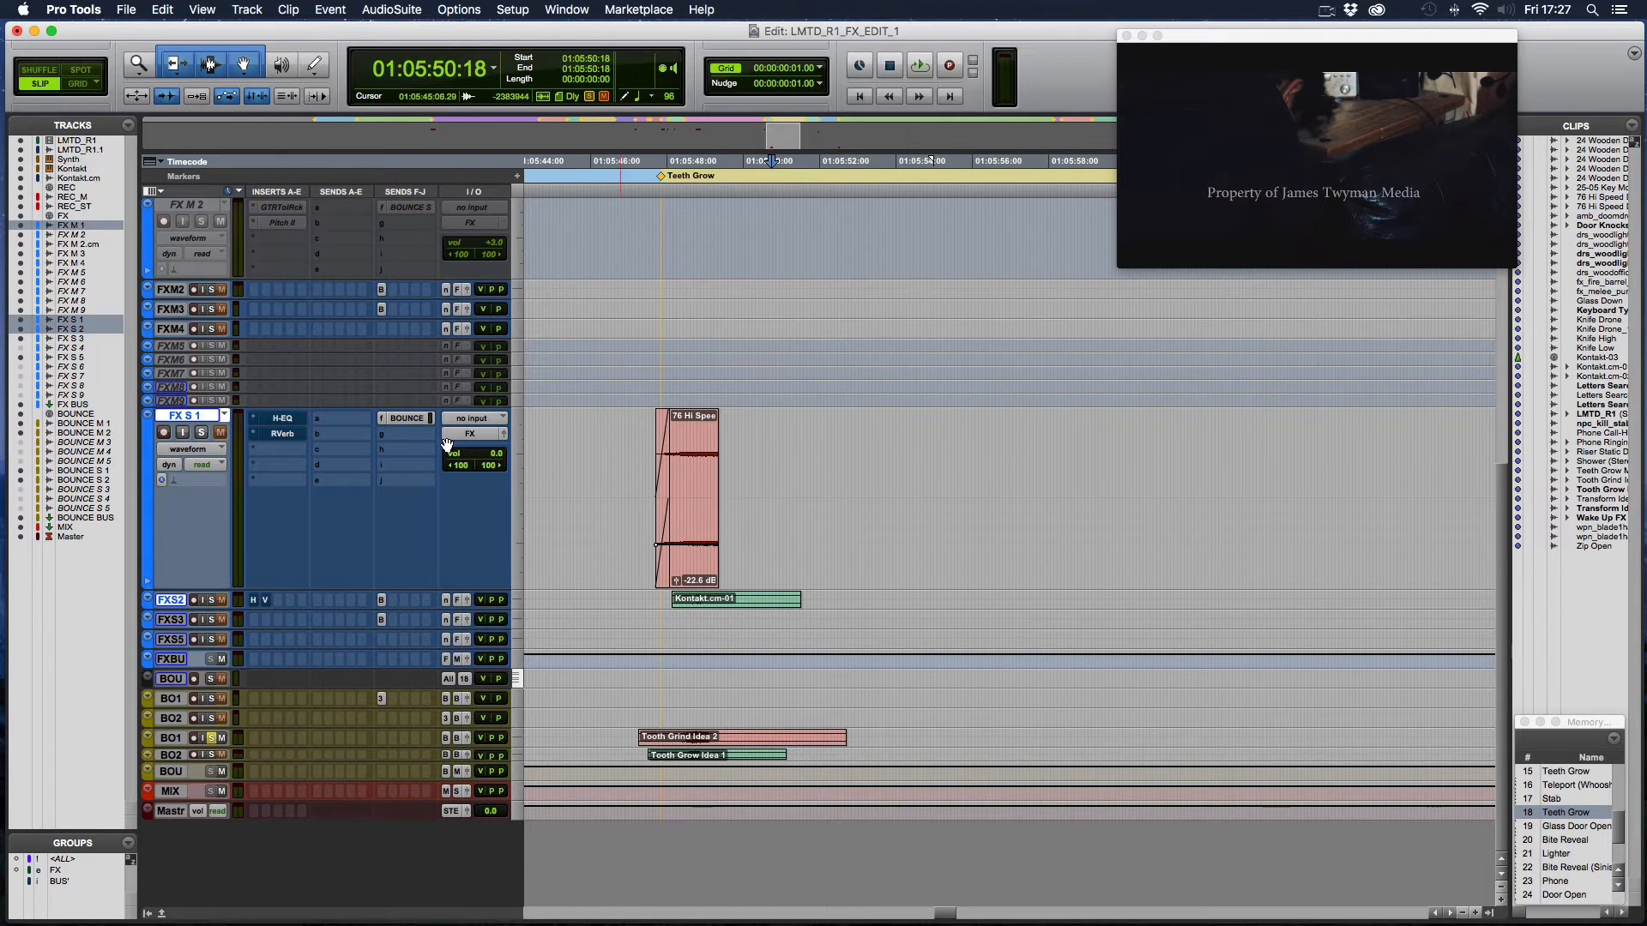
click(211, 602)
click(202, 433)
scroll(205, 403, up, 5)
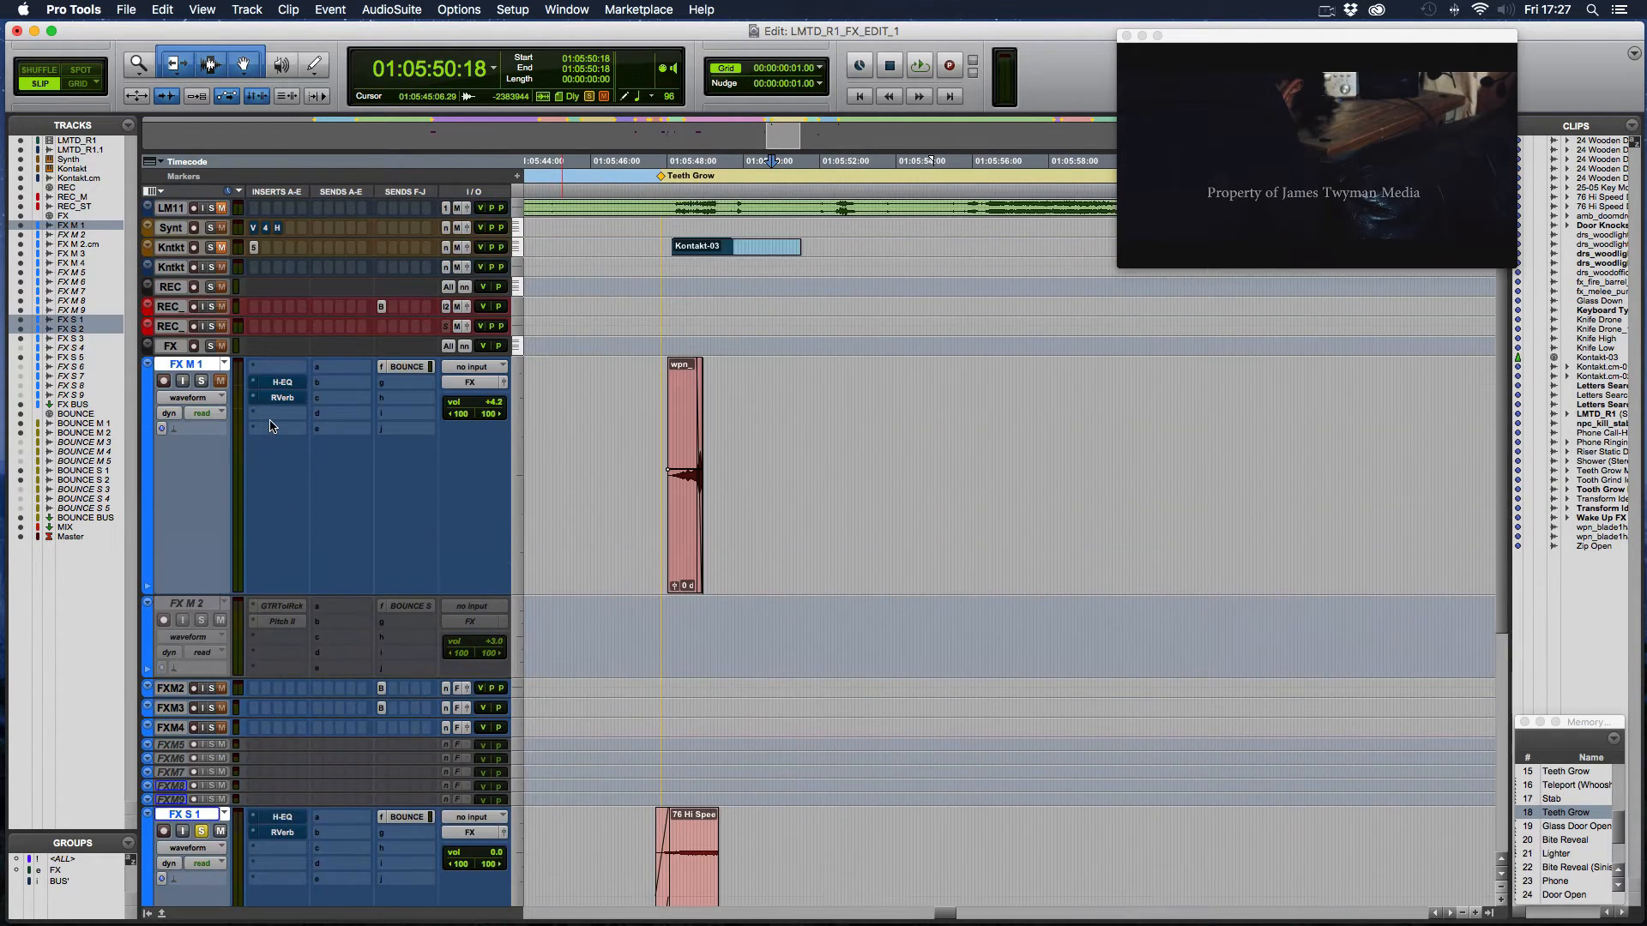
click(201, 381)
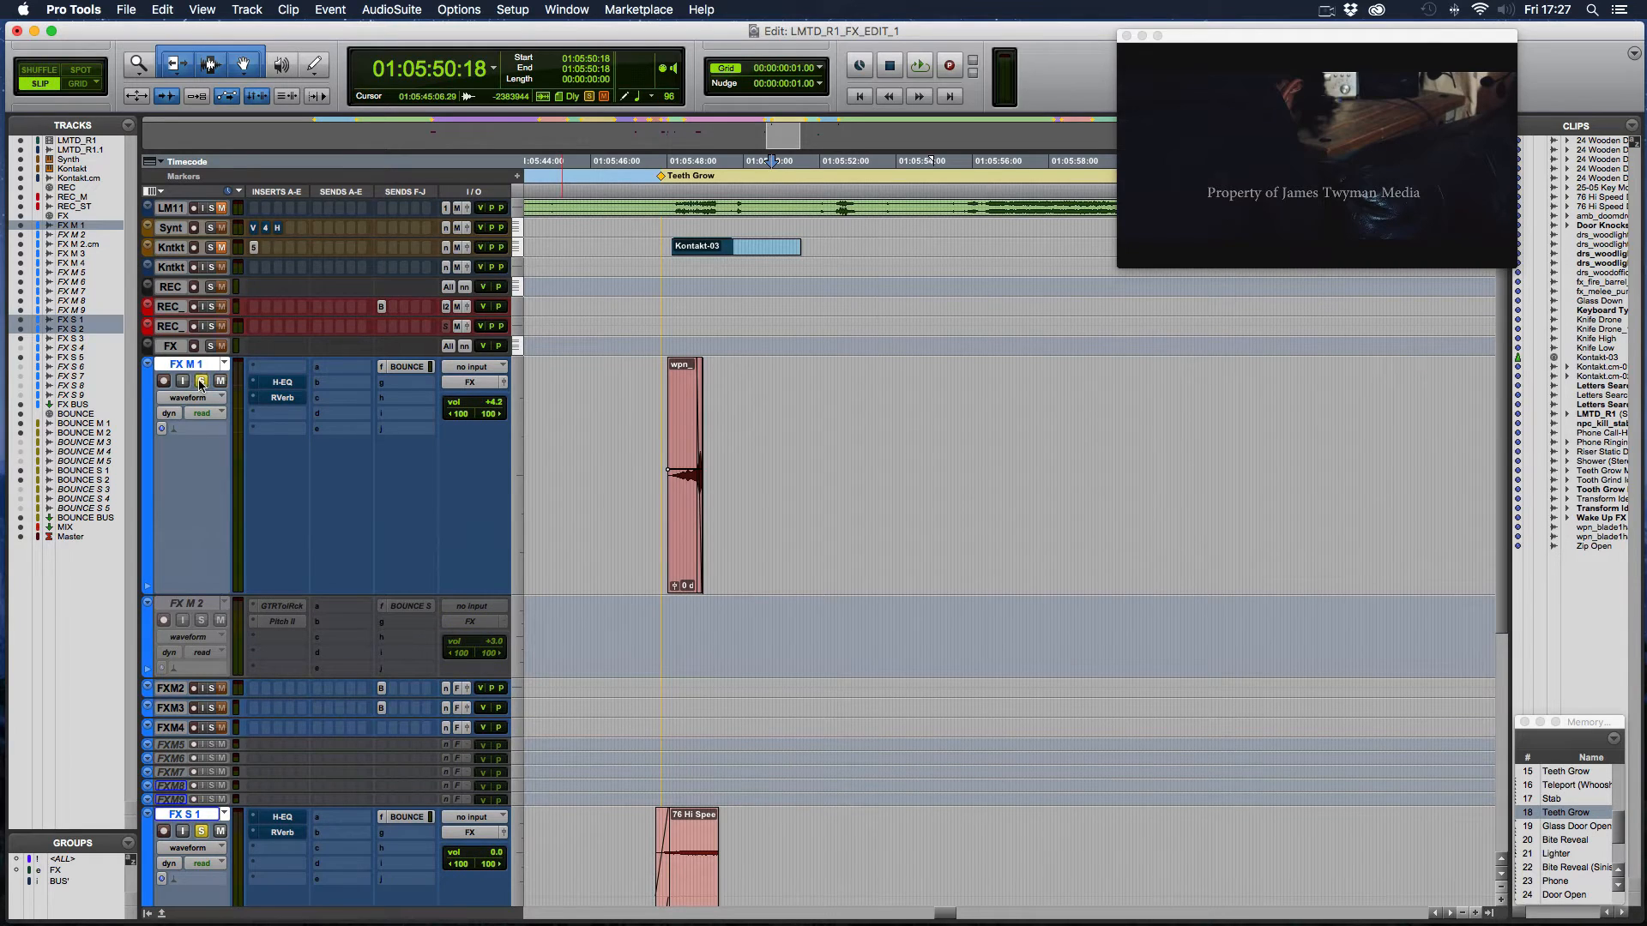
- Take the H-EQ and RVerb inserts on FX M 1 and FX S 1 out of bypass
click(281, 411)
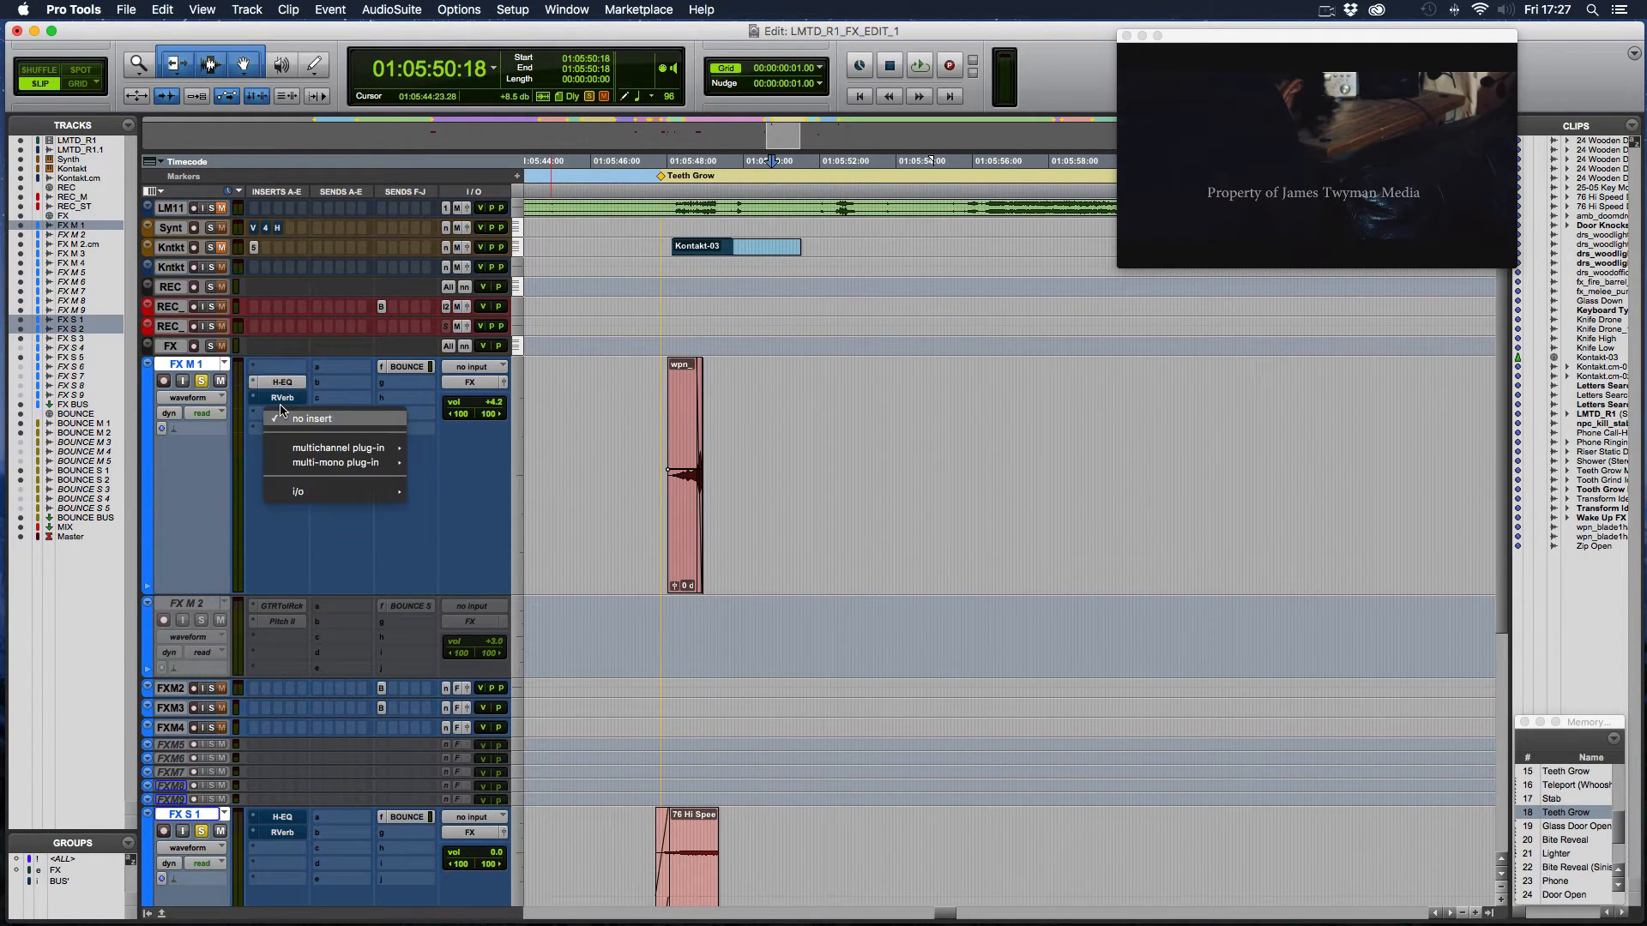
click(281, 399)
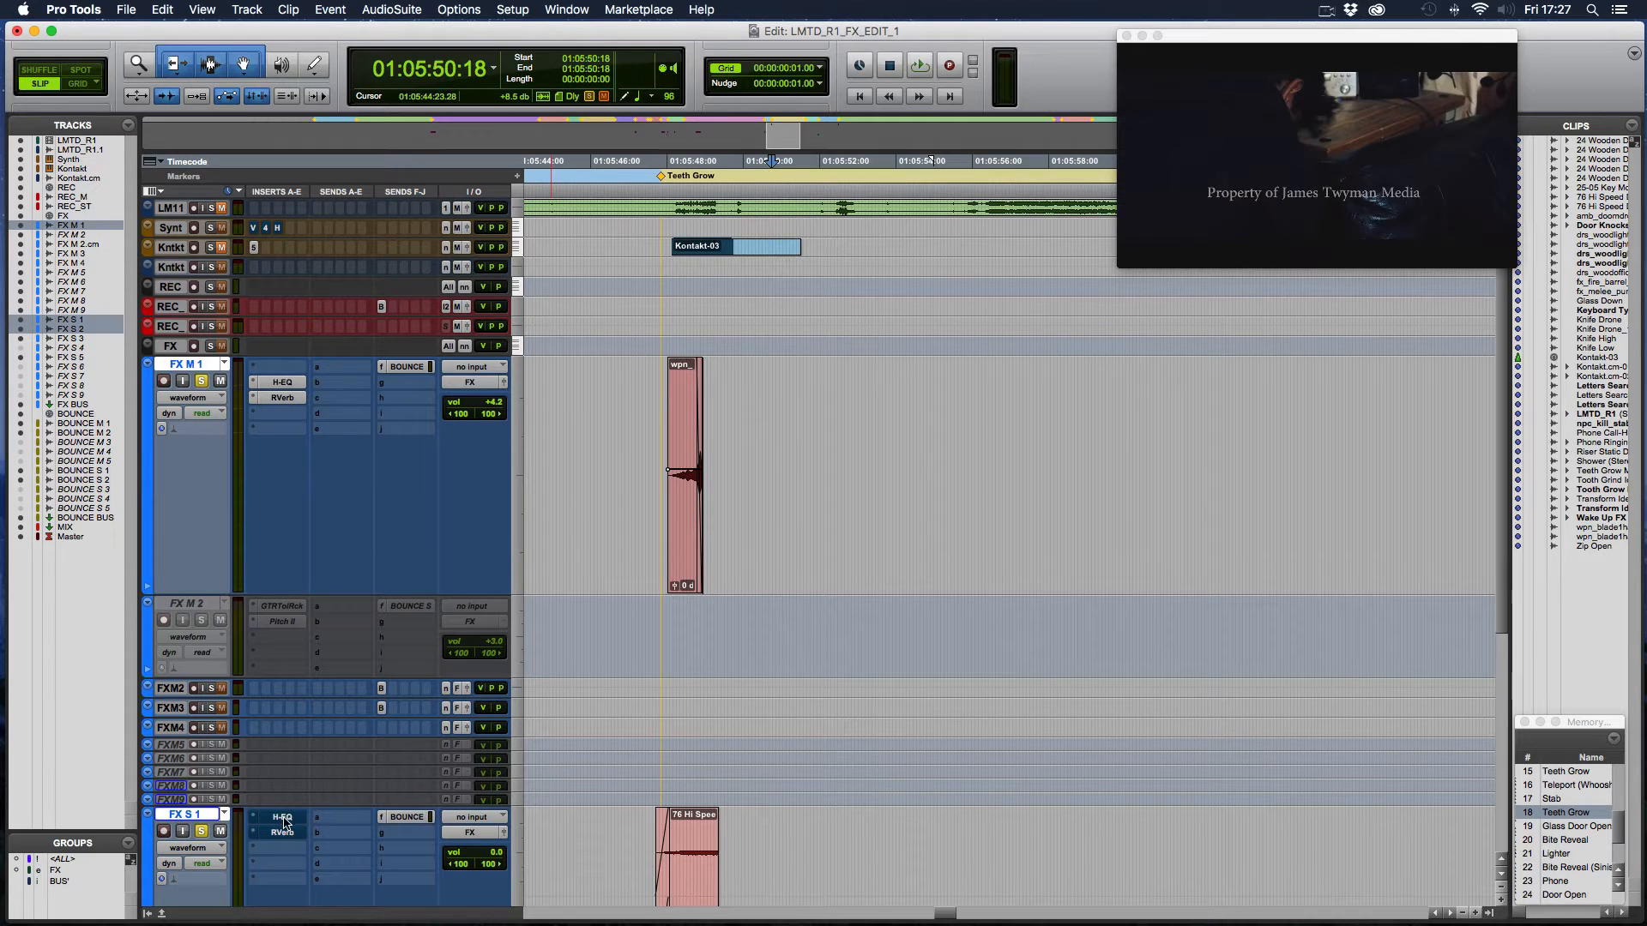
scroll(400, 653, down, 10)
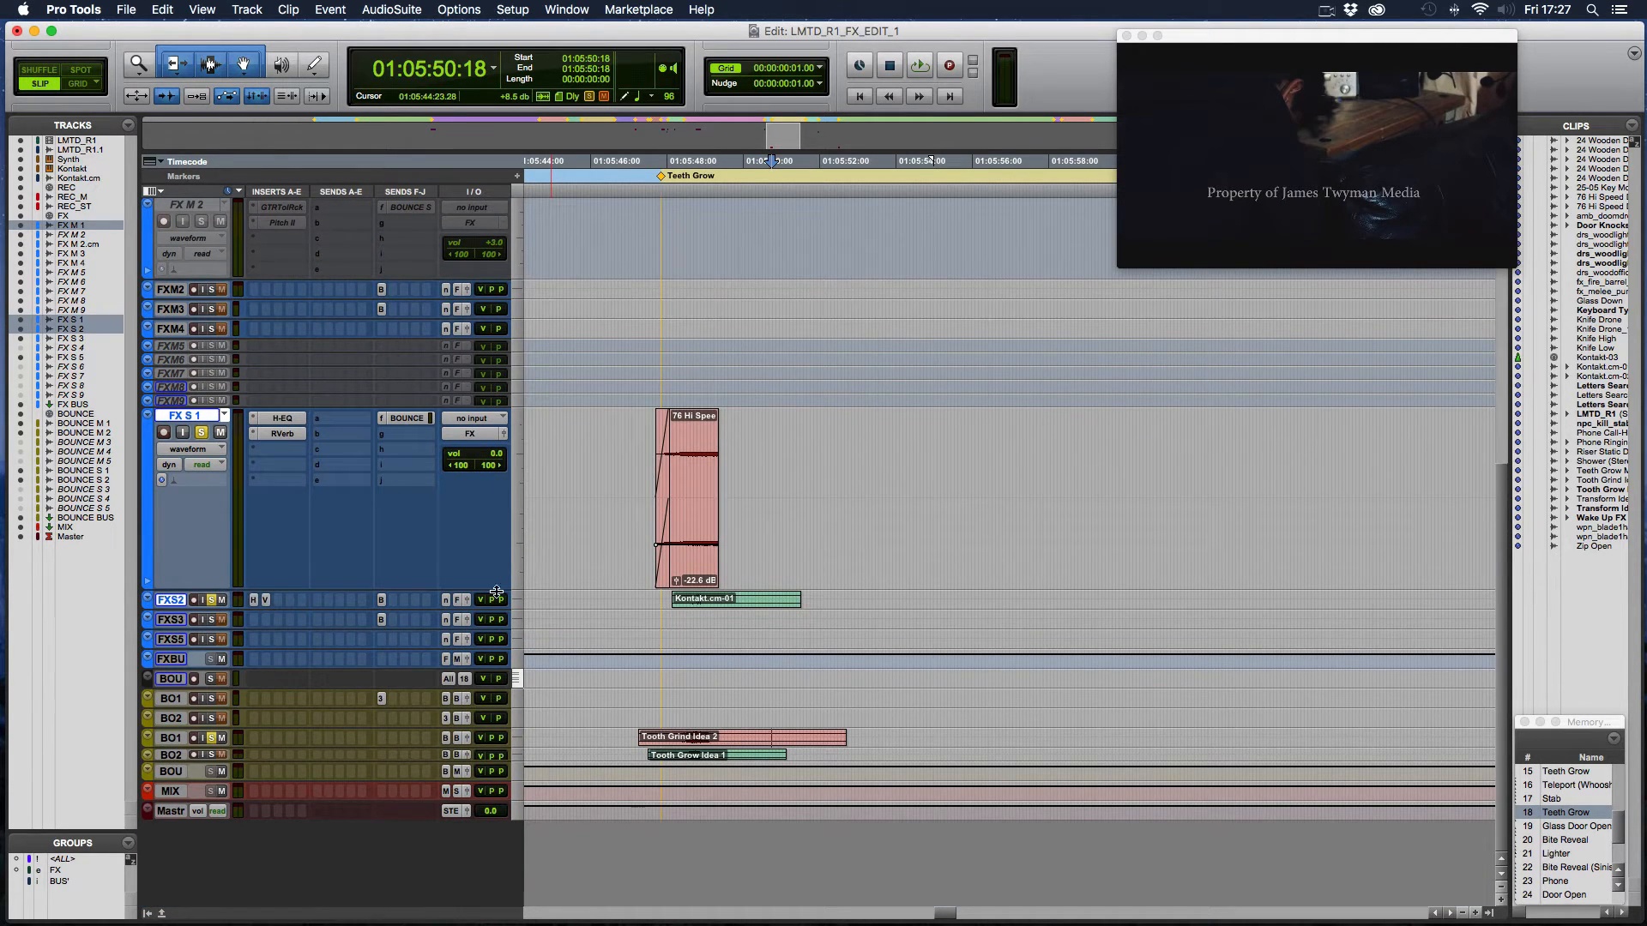
- Unsolo FX S 1 and FX S 2 and play FX M 1 from 01:05:47:16, just before the Teeth Grow marker
scroll(506, 596, up, 10)
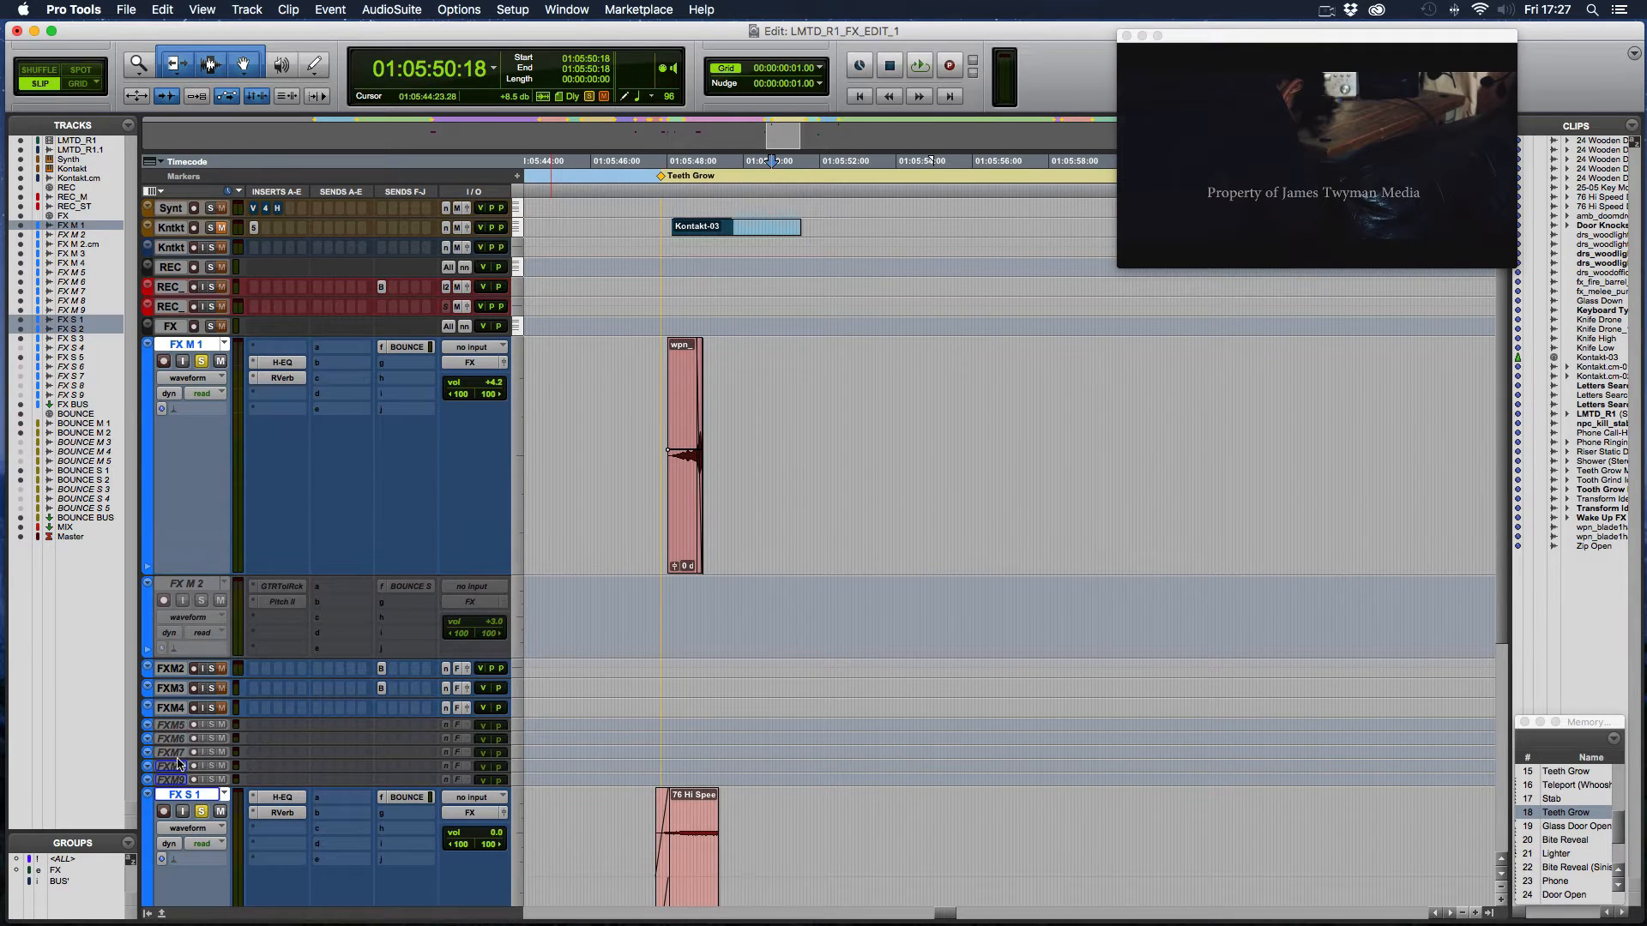
click(654, 411)
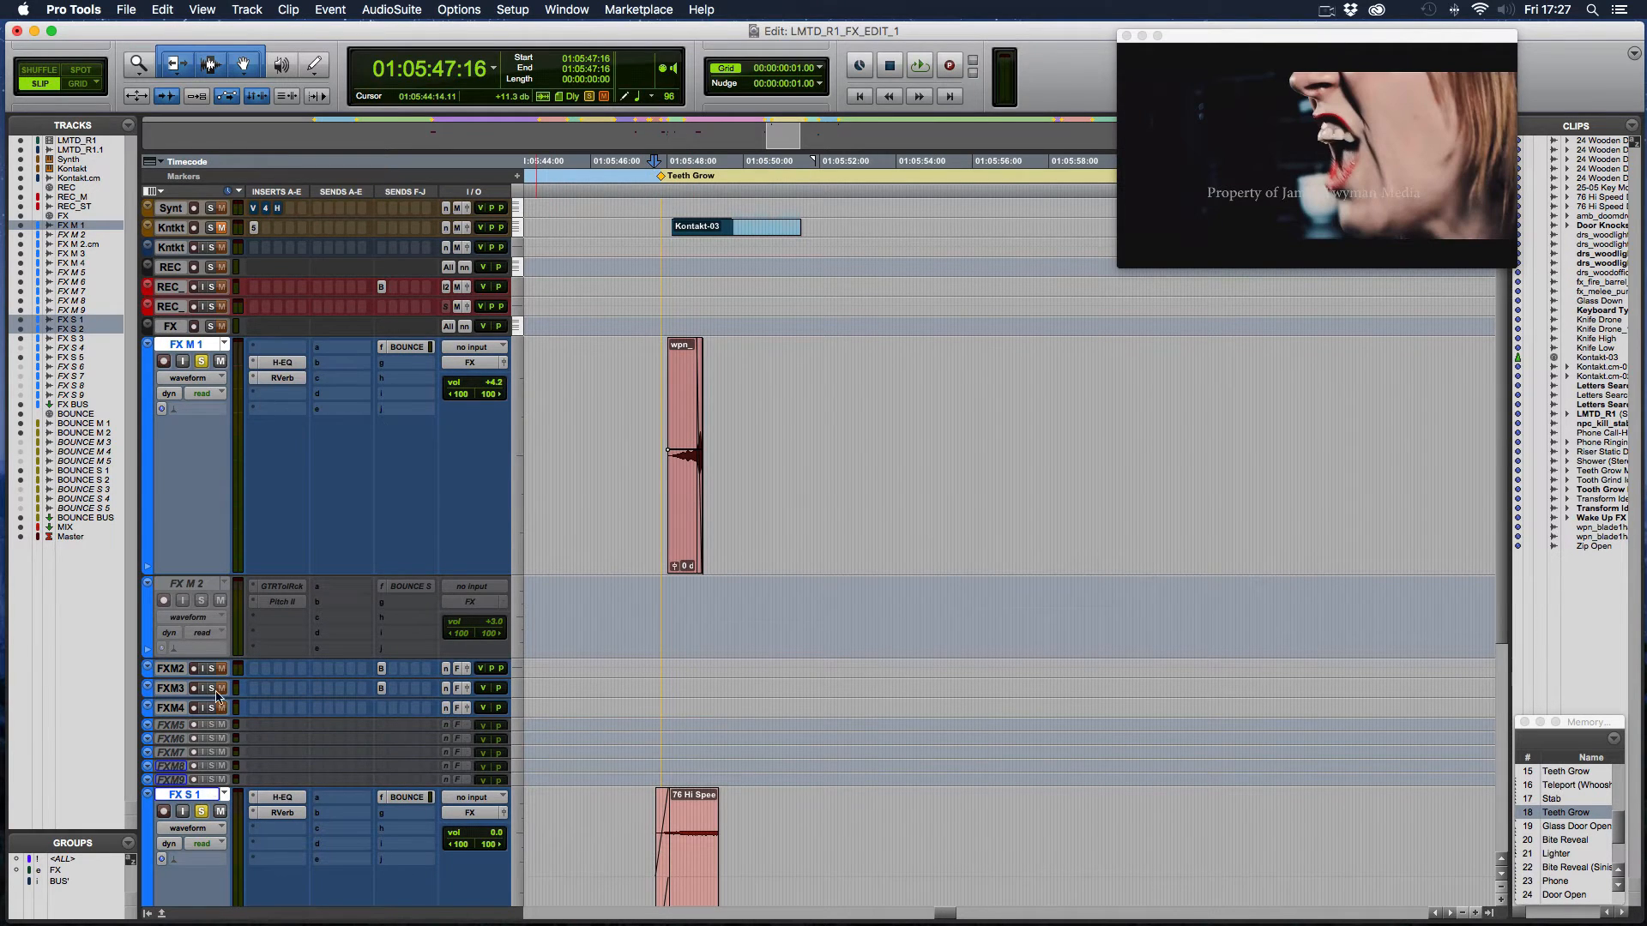
scroll(203, 818, down, 10)
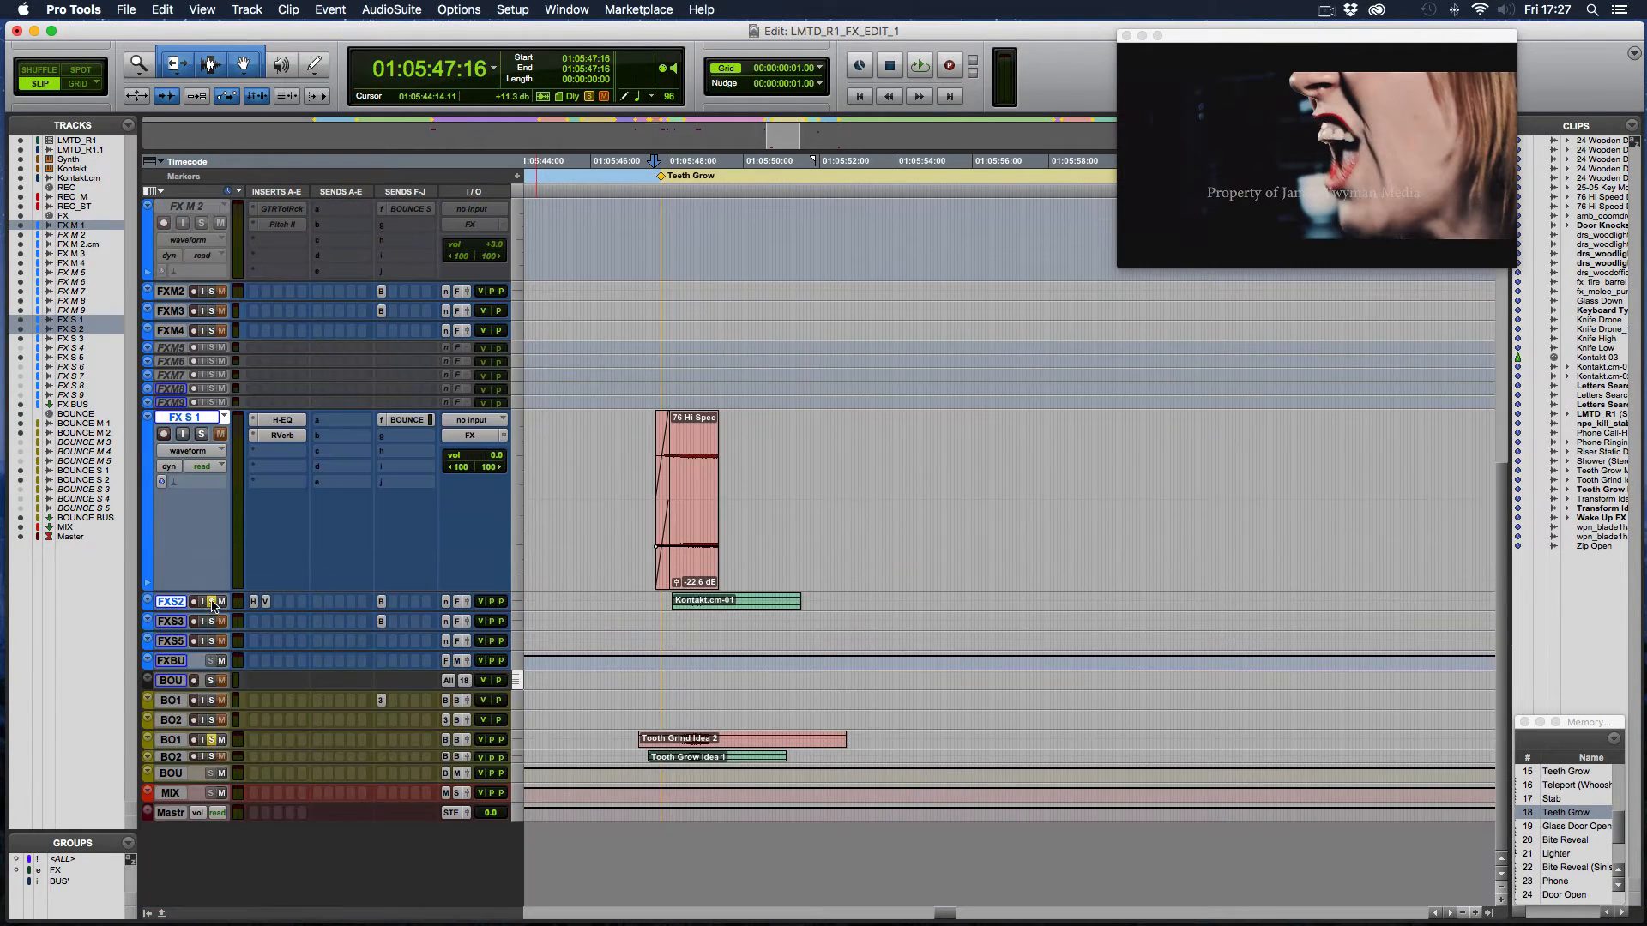
key(space)
scroll(675, 596, up, 10)
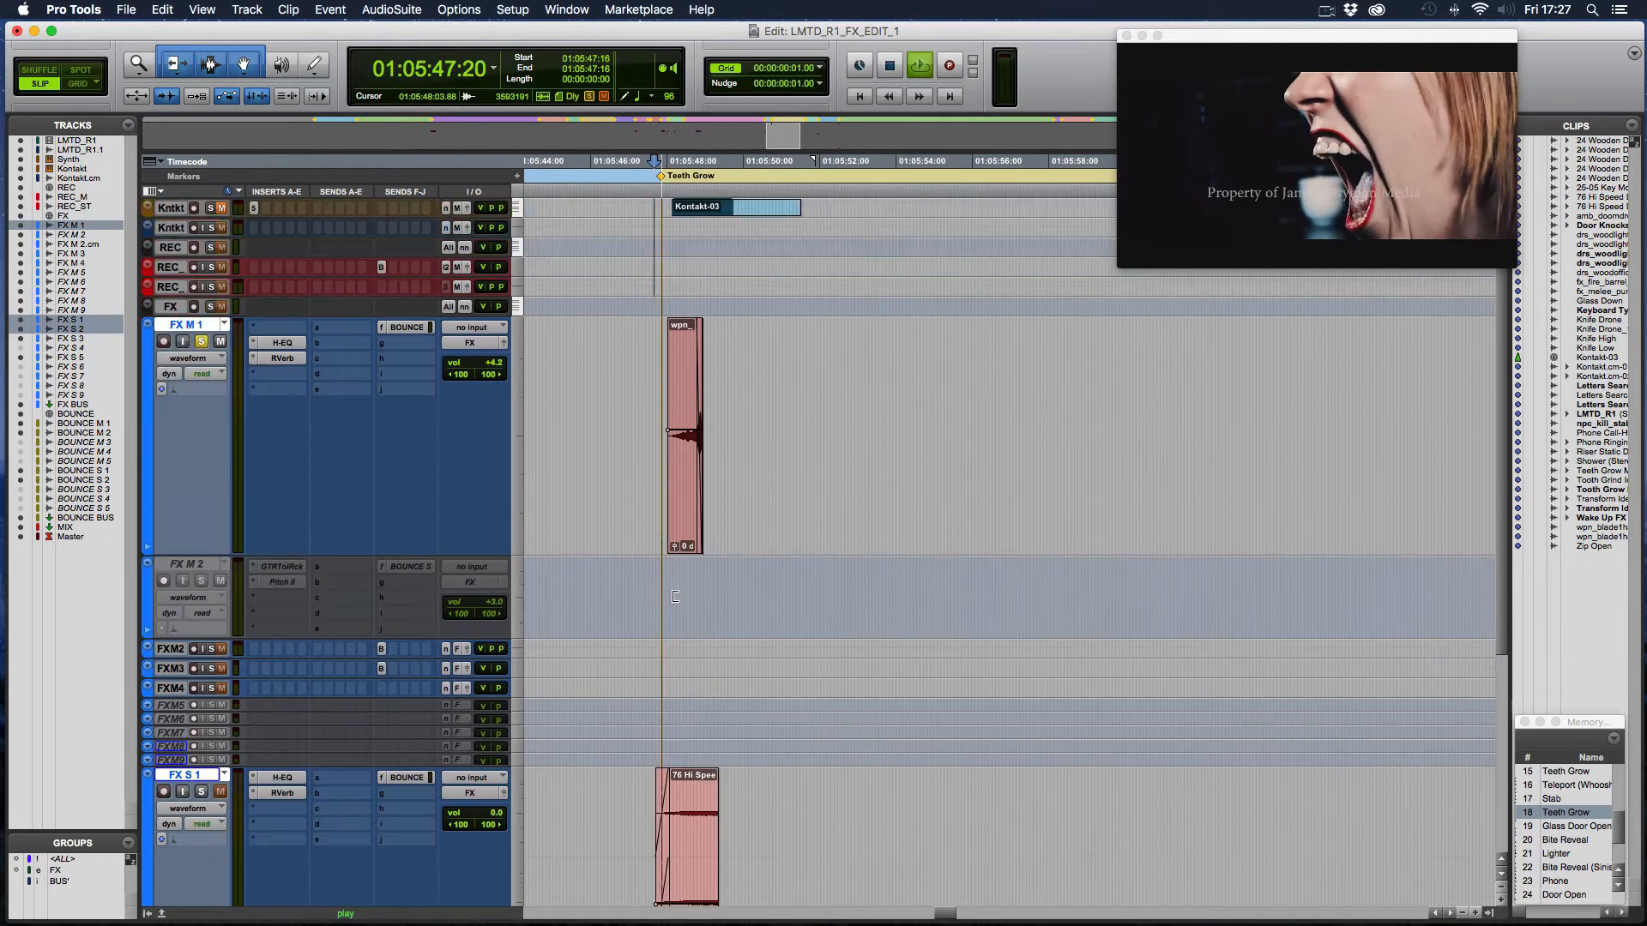
scroll(675, 596, up, 1)
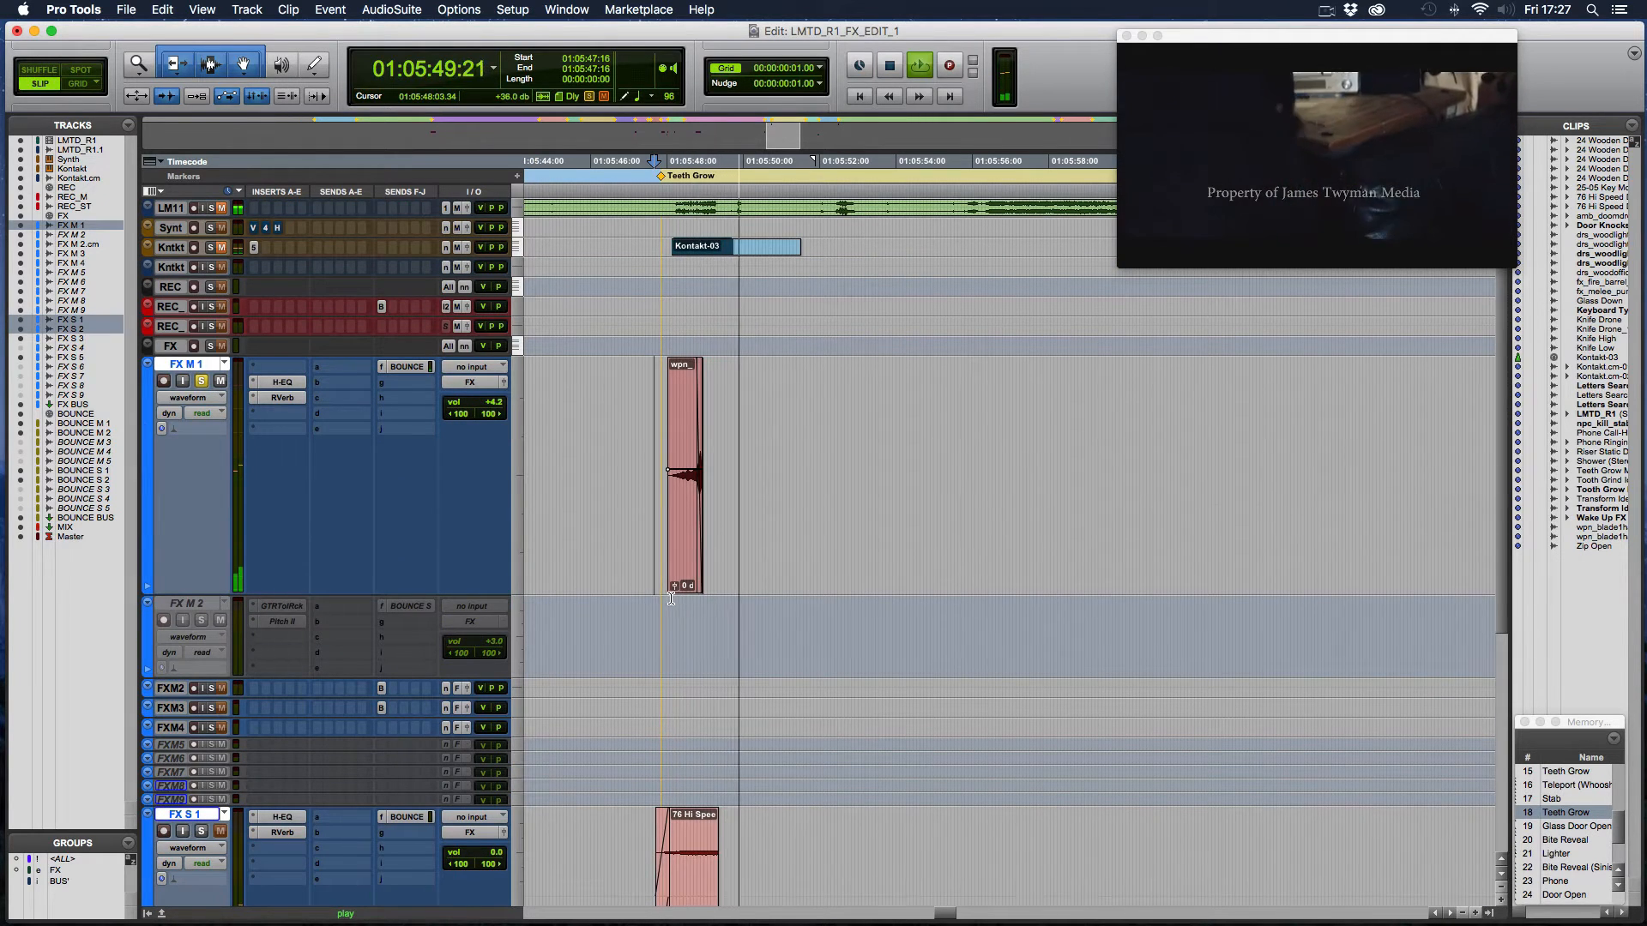
key(space)
- Zoom in on the wpn_blade1hand_draw-Reverse_03-03 clip on FX M 1 and select its portion before the fade-out
key(super+bracketright)
key(super+bracketright)
key(super+bracketright)
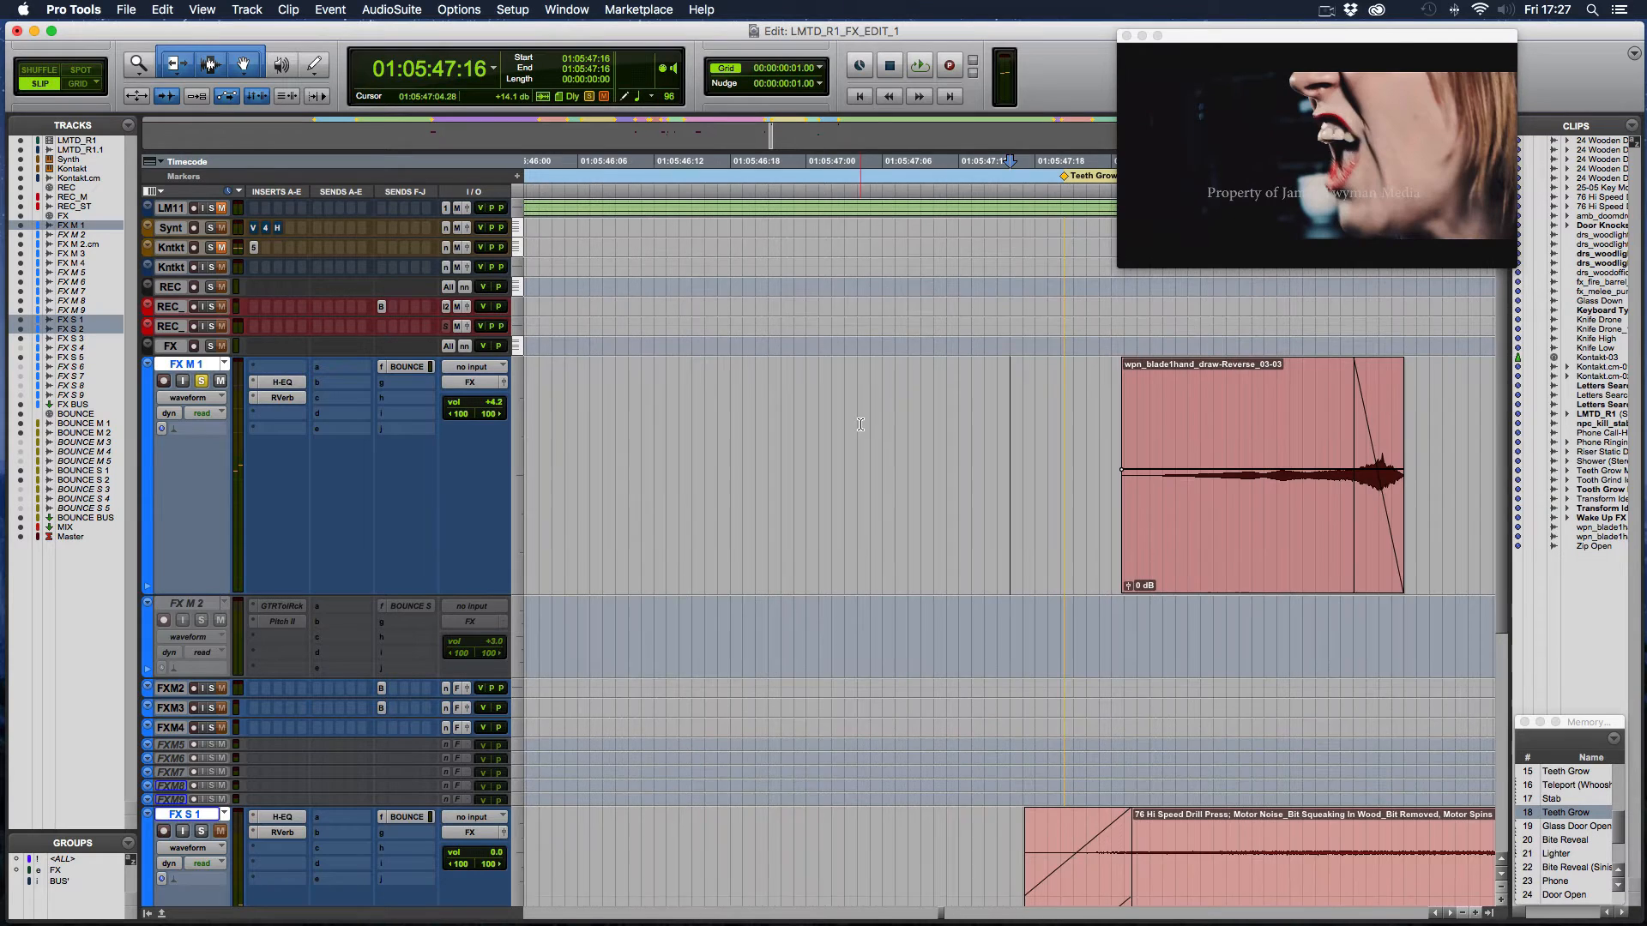
scroll(860, 424, right, 1)
scroll(1028, 463, right, 3)
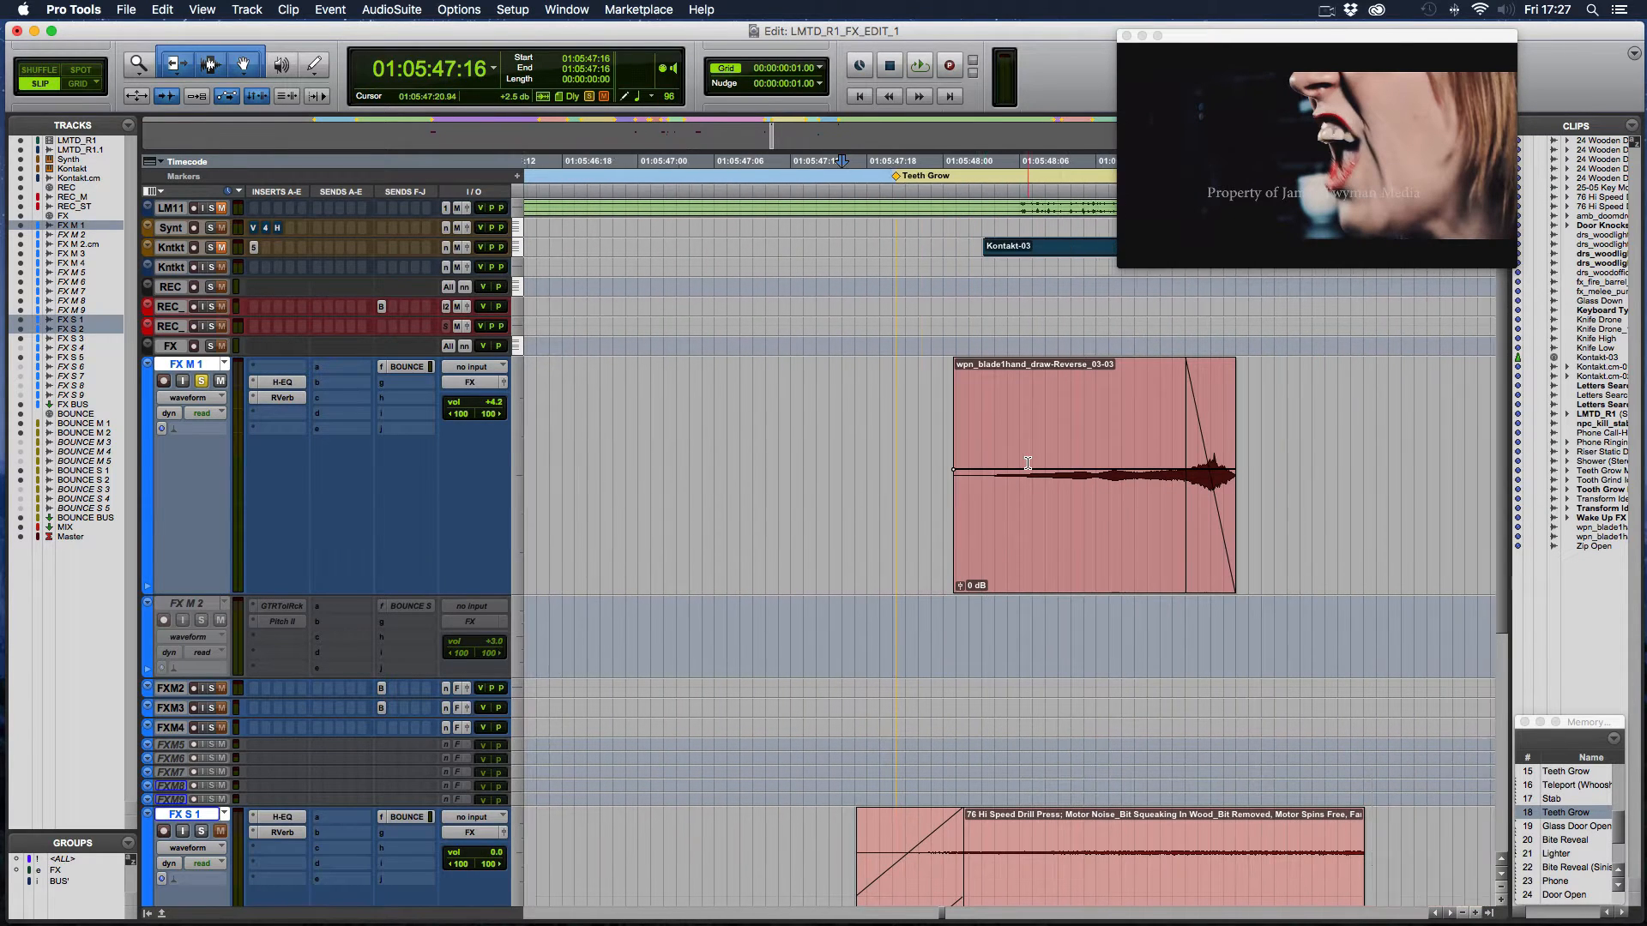
scroll(1027, 463, right, 1)
drag(924, 504, 941, 503)
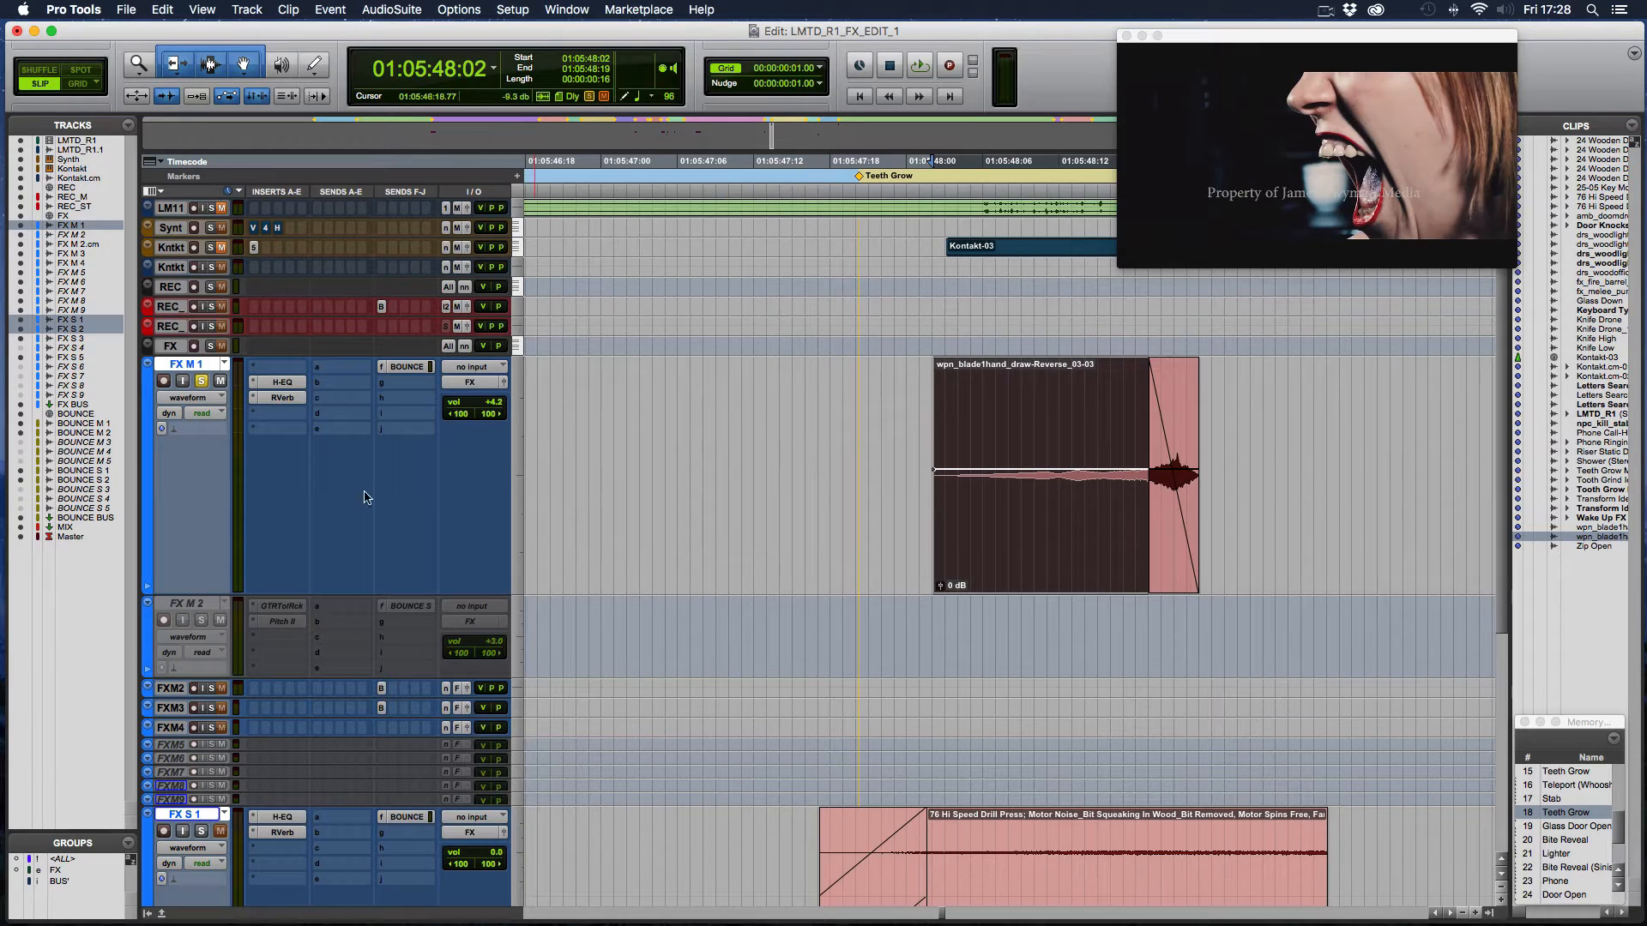
- Play the reversed blade draw clip on FX M 1 from 01:05:47:23
click(906, 419)
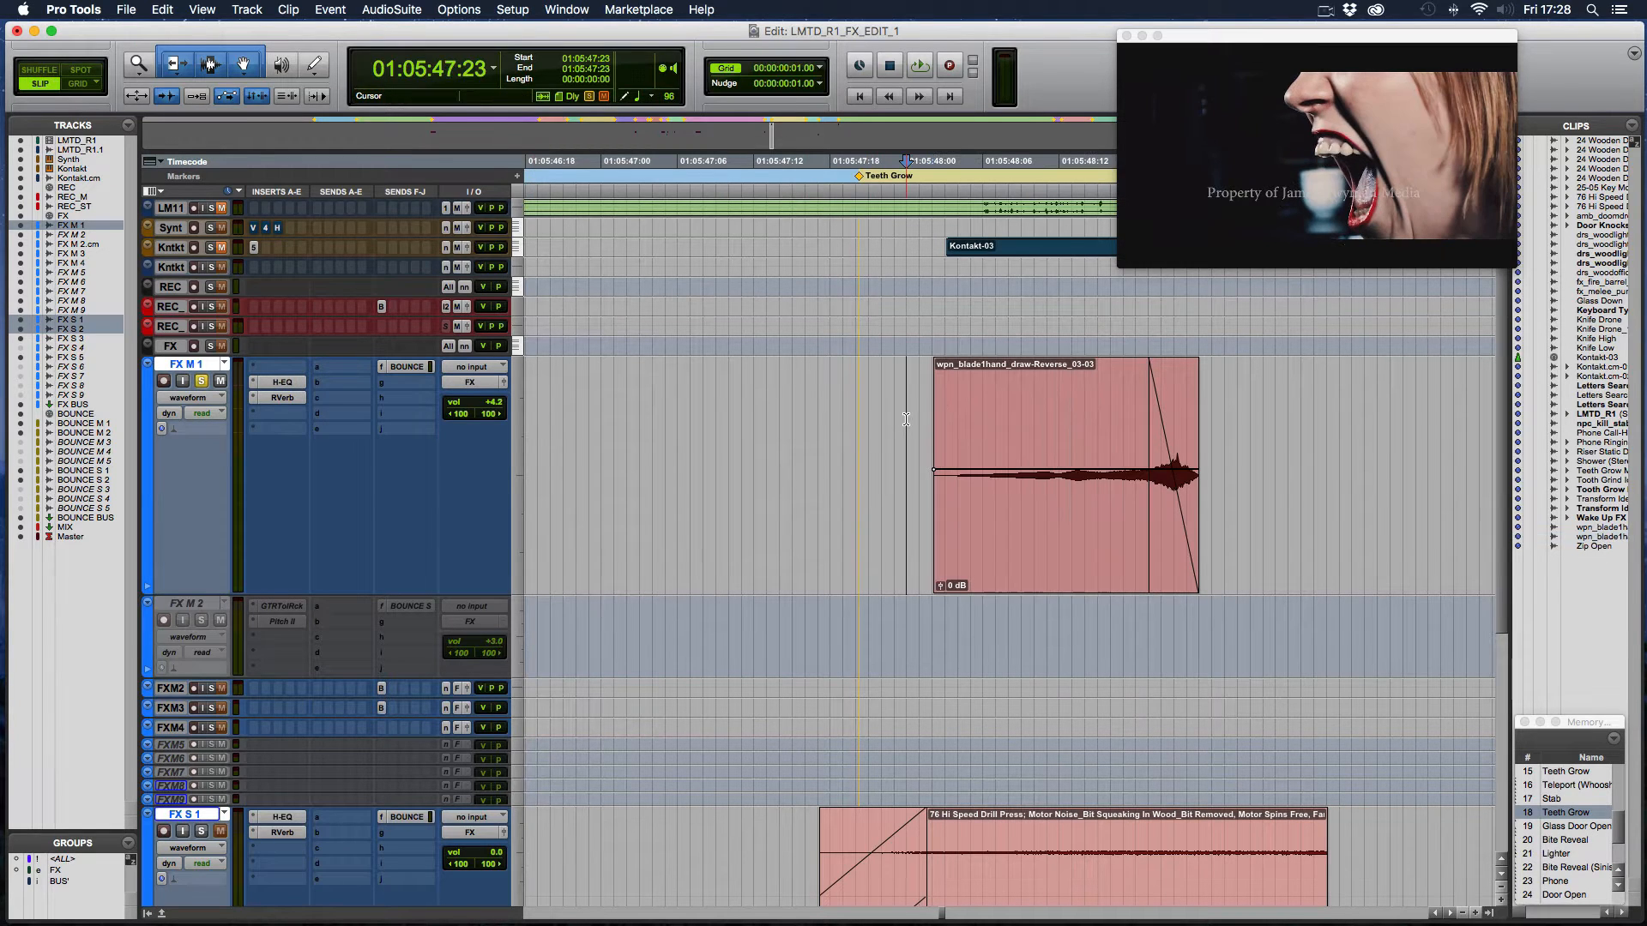
key(space)
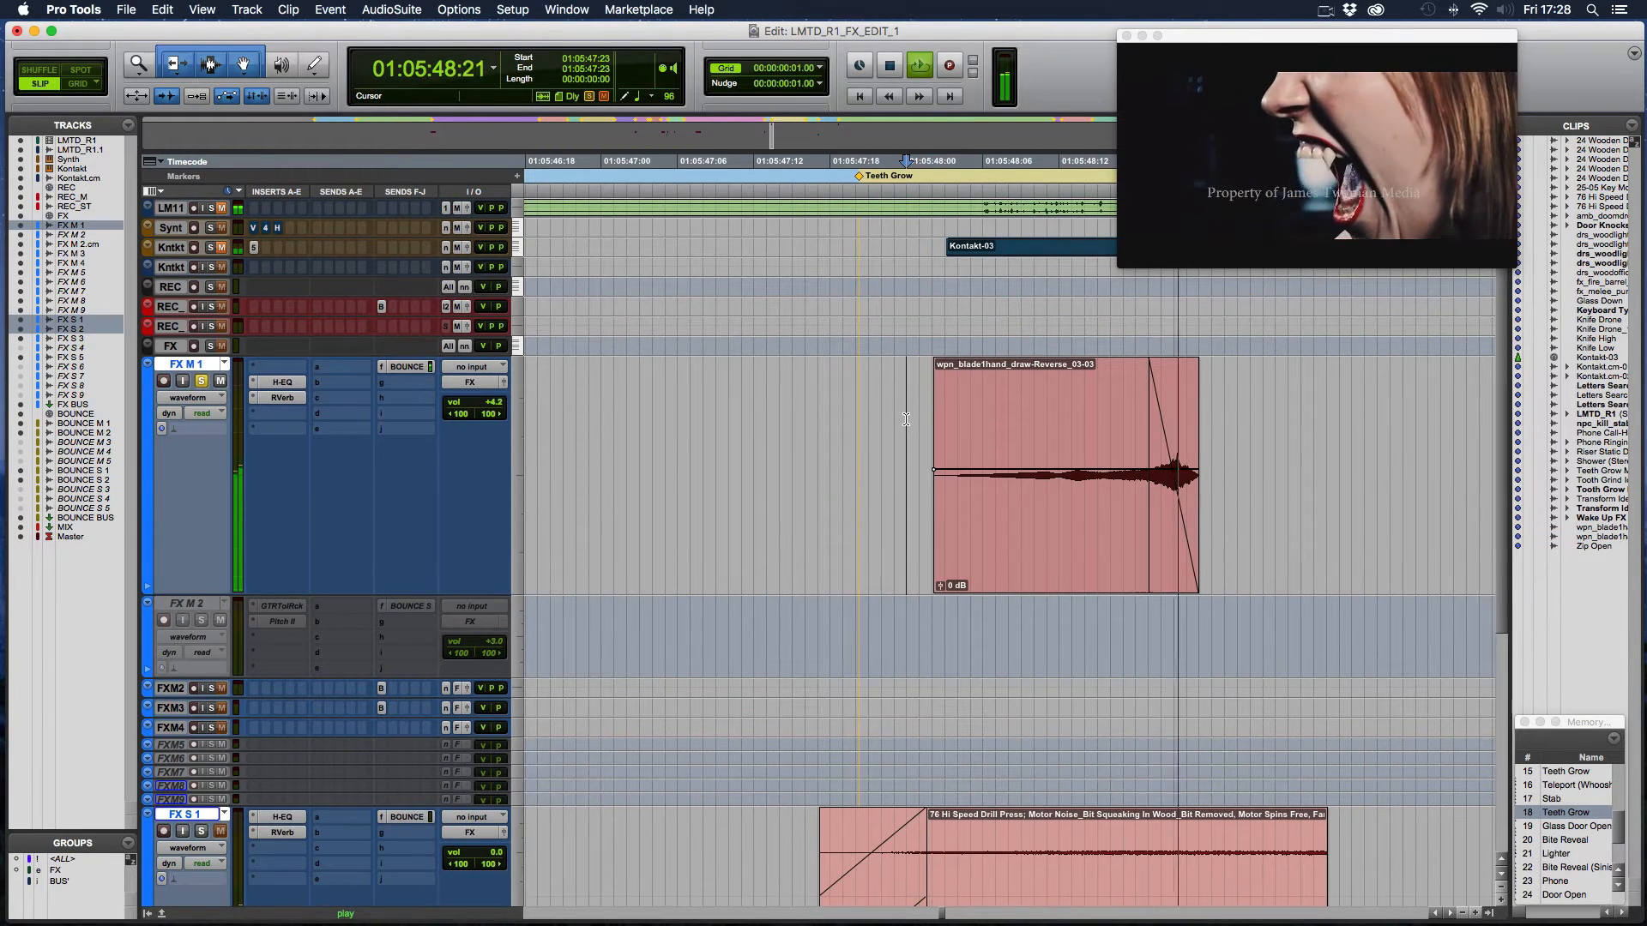
key(space)
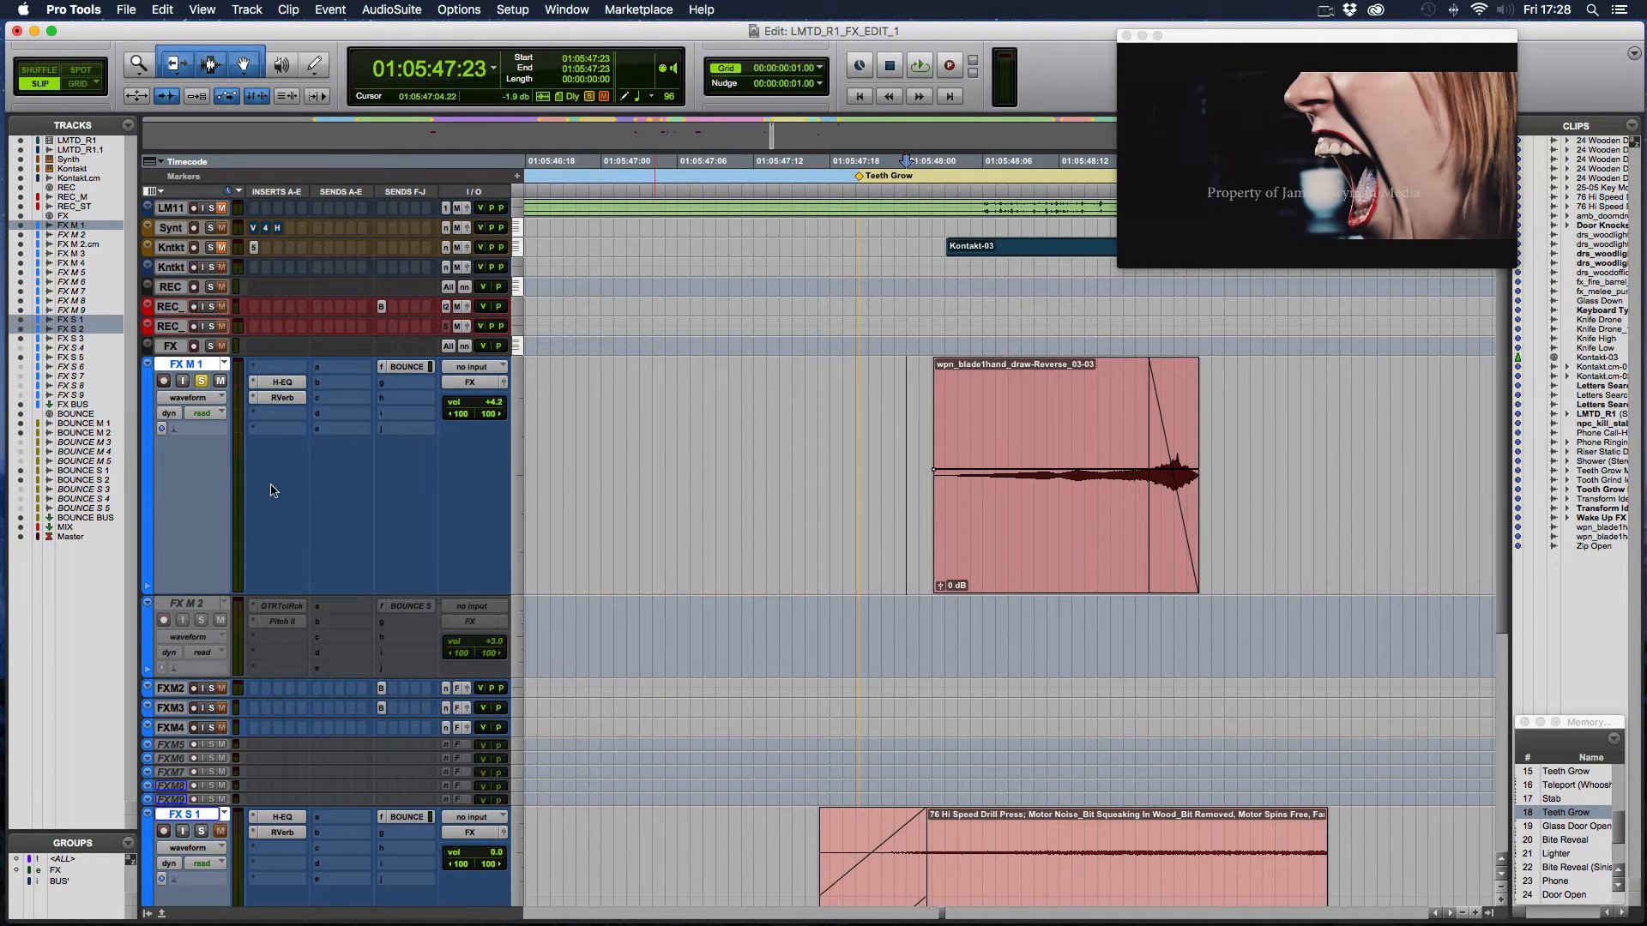
- Open the H-EQ insert on FX M 1 and move its window clear of the film preview
click(269, 383)
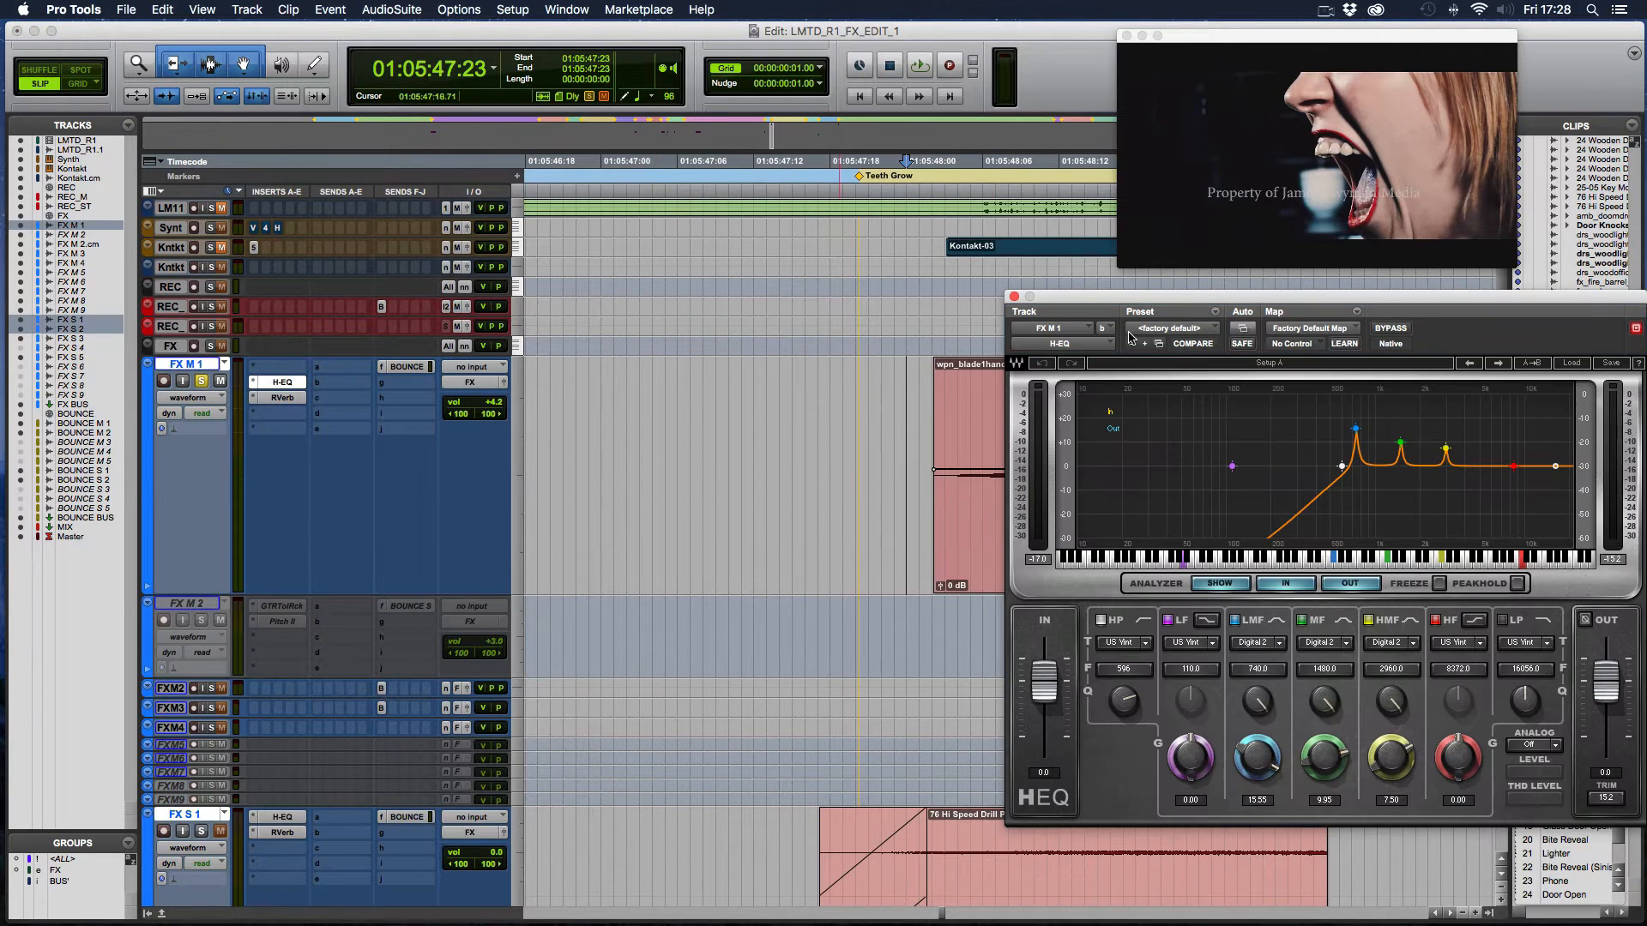
drag(1096, 301, 618, 381)
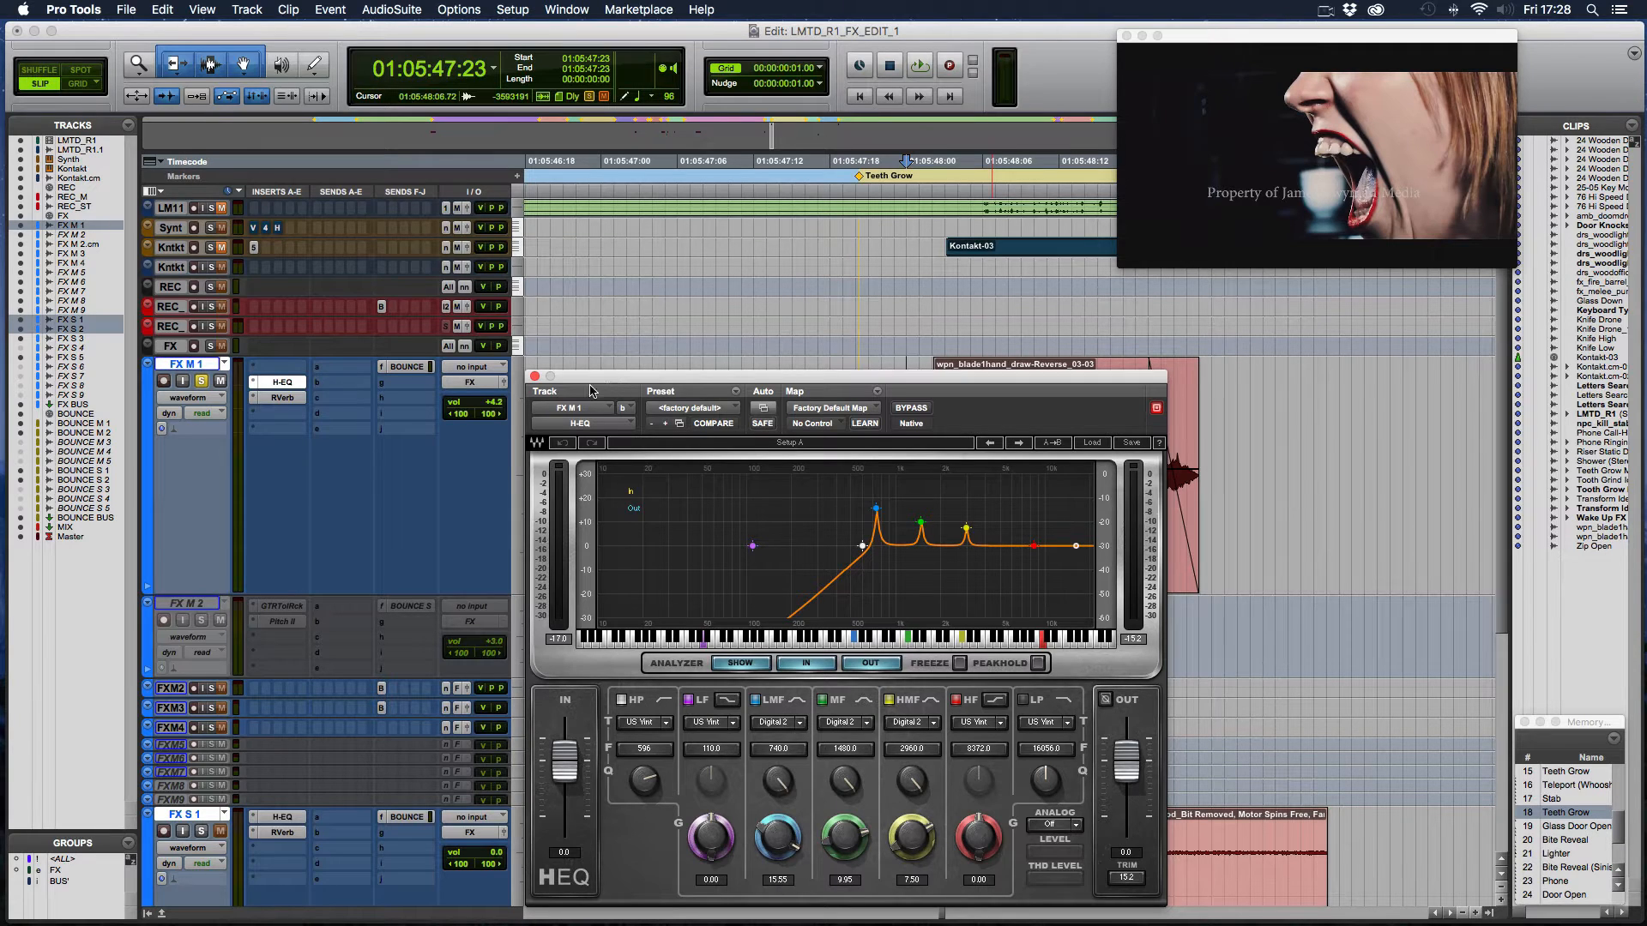
- Solo FX S 1 in place of FX M 1 and play its 76 Hi Speed Drill Press clip from 01:05:47:15
click(534, 376)
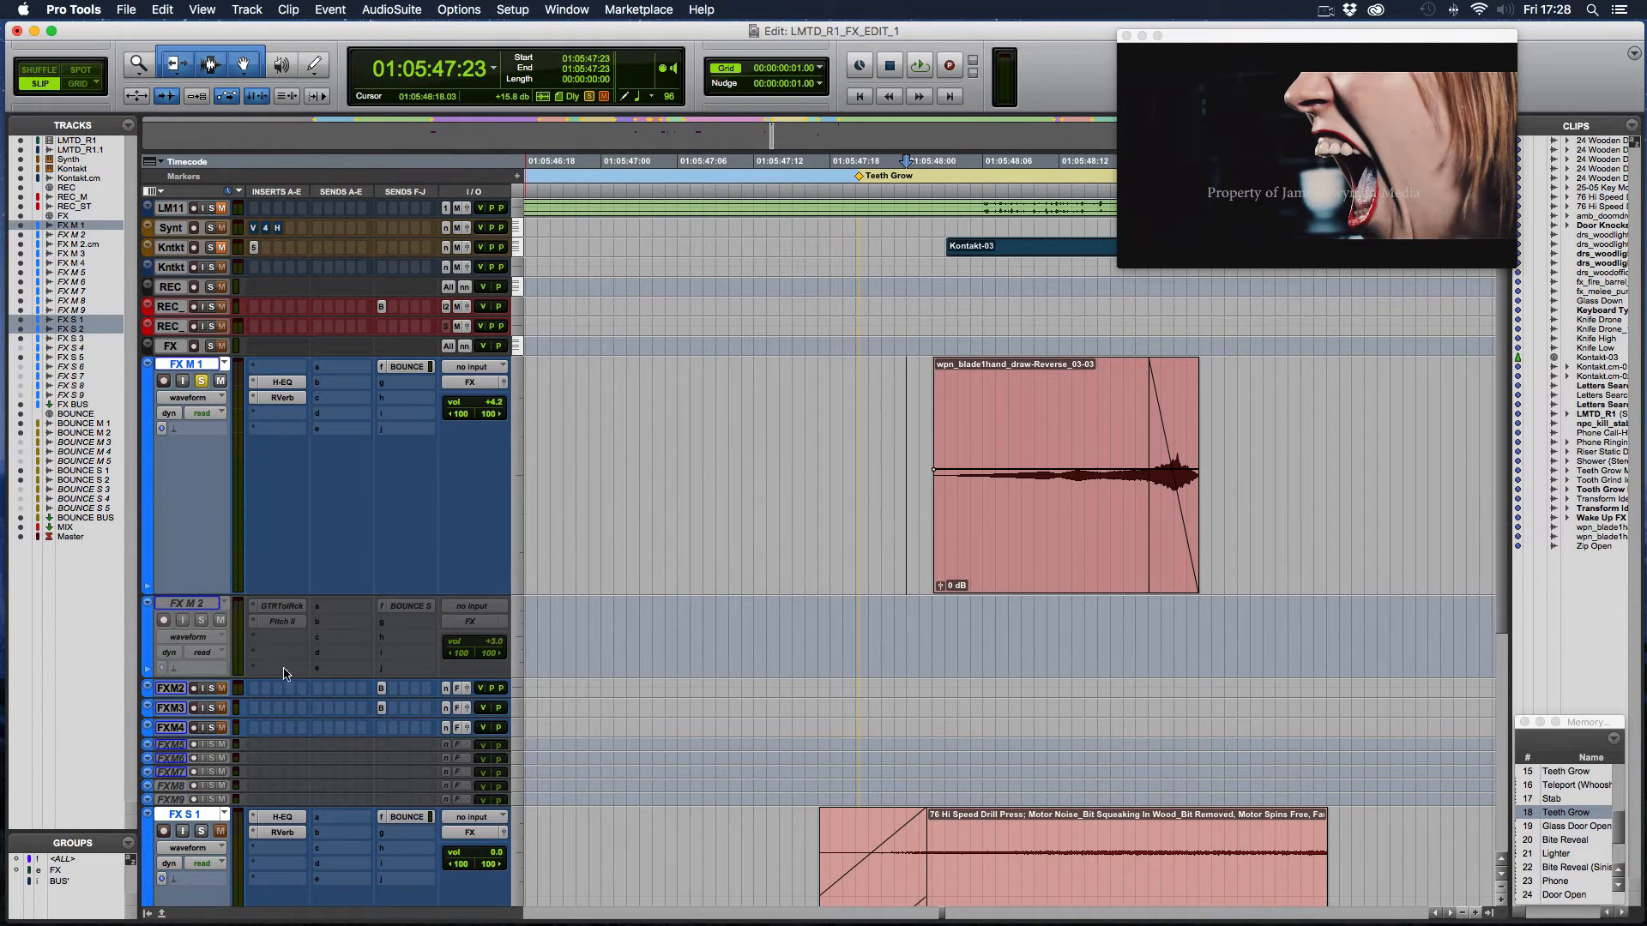
click(200, 831)
click(202, 380)
scroll(810, 678, down, 3)
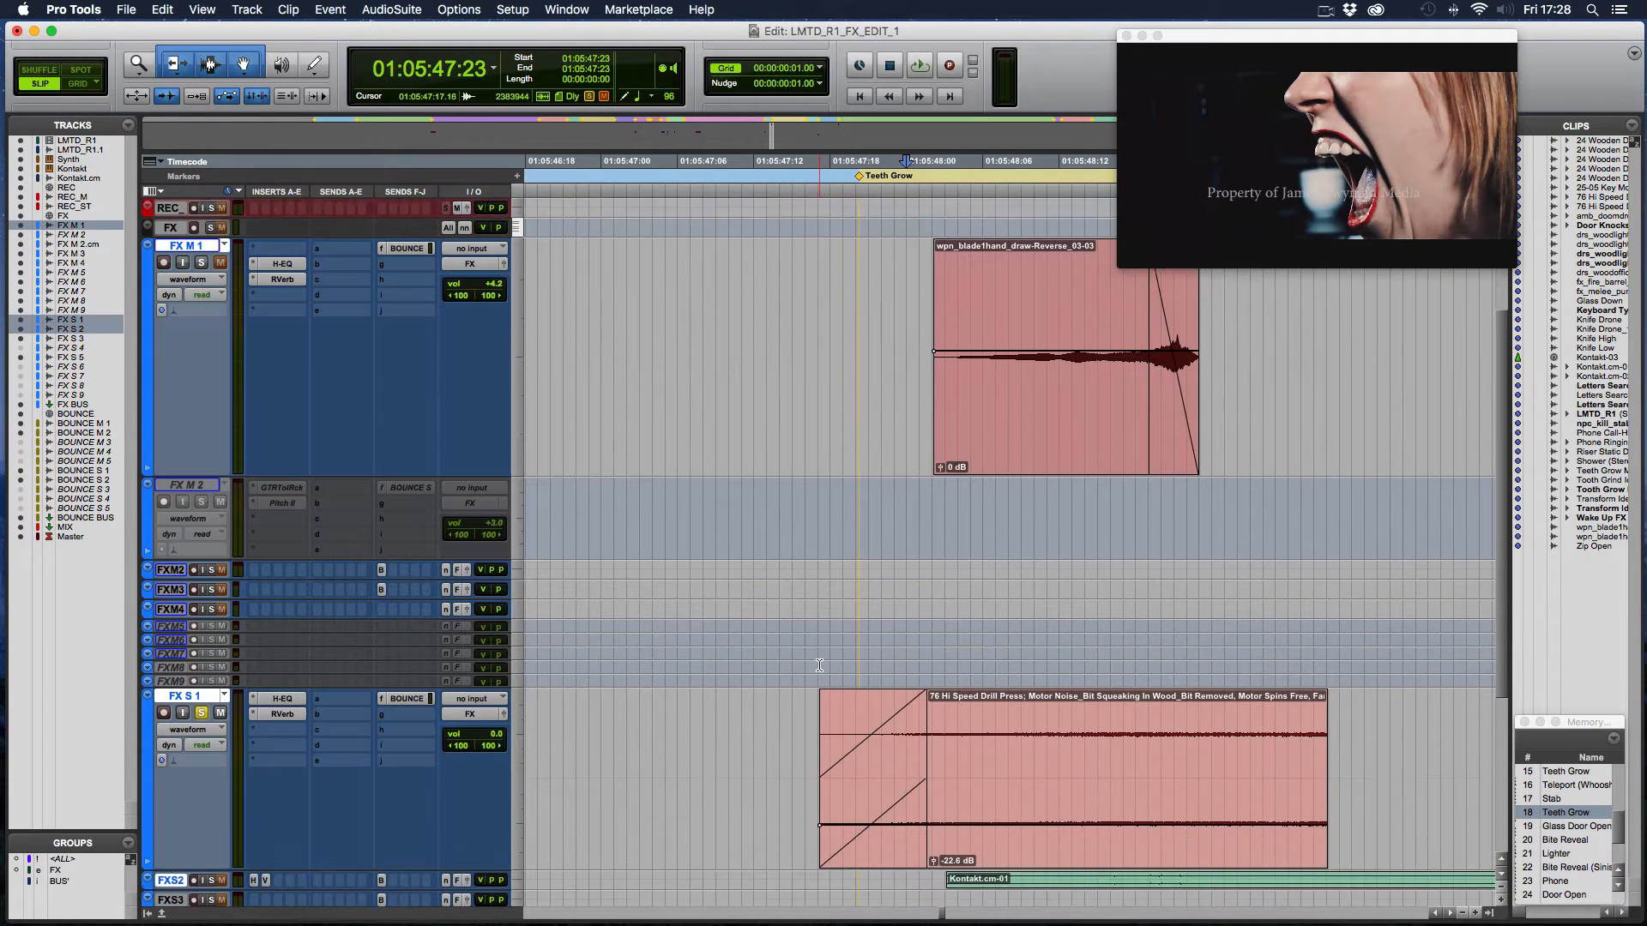
click(800, 710)
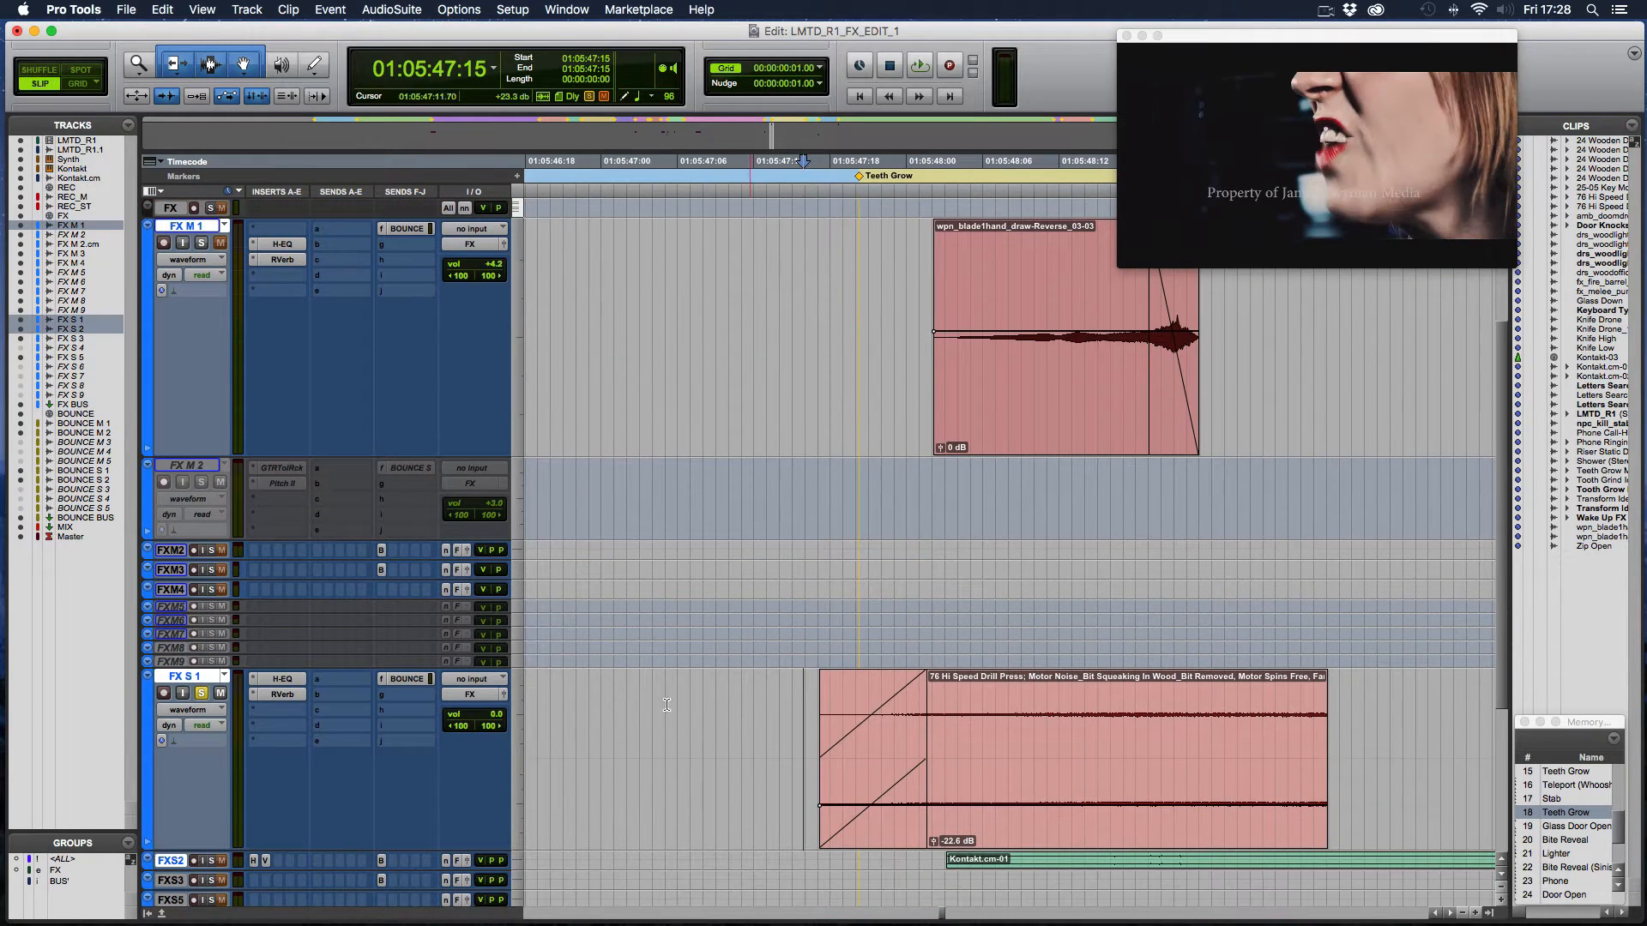
key(space)
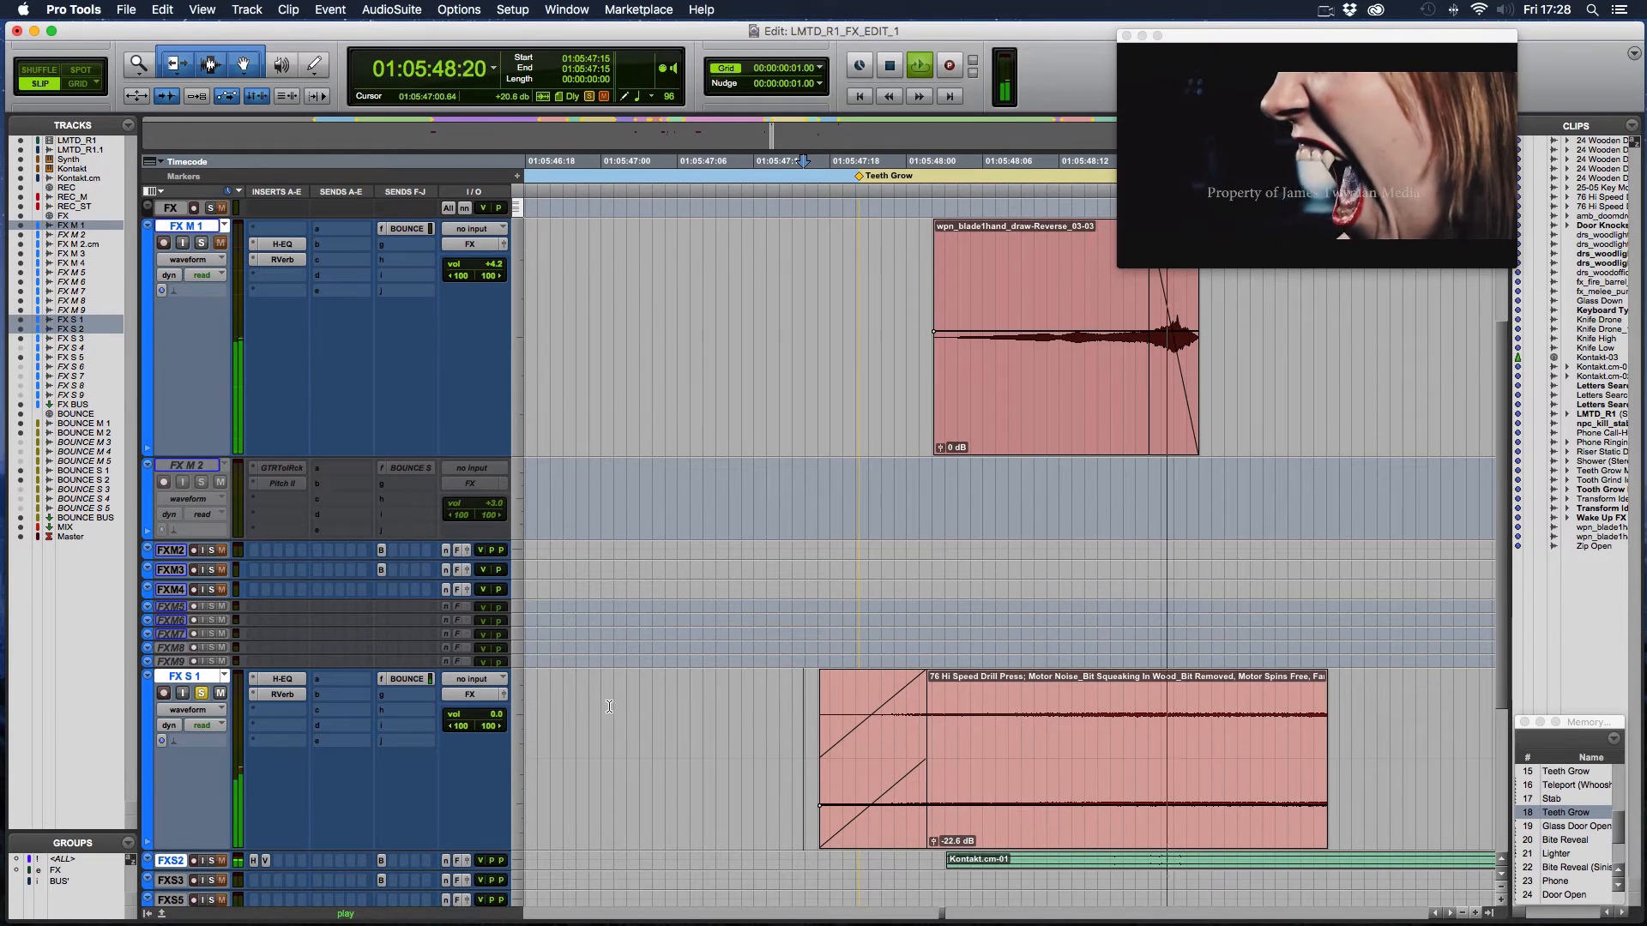
key(space)
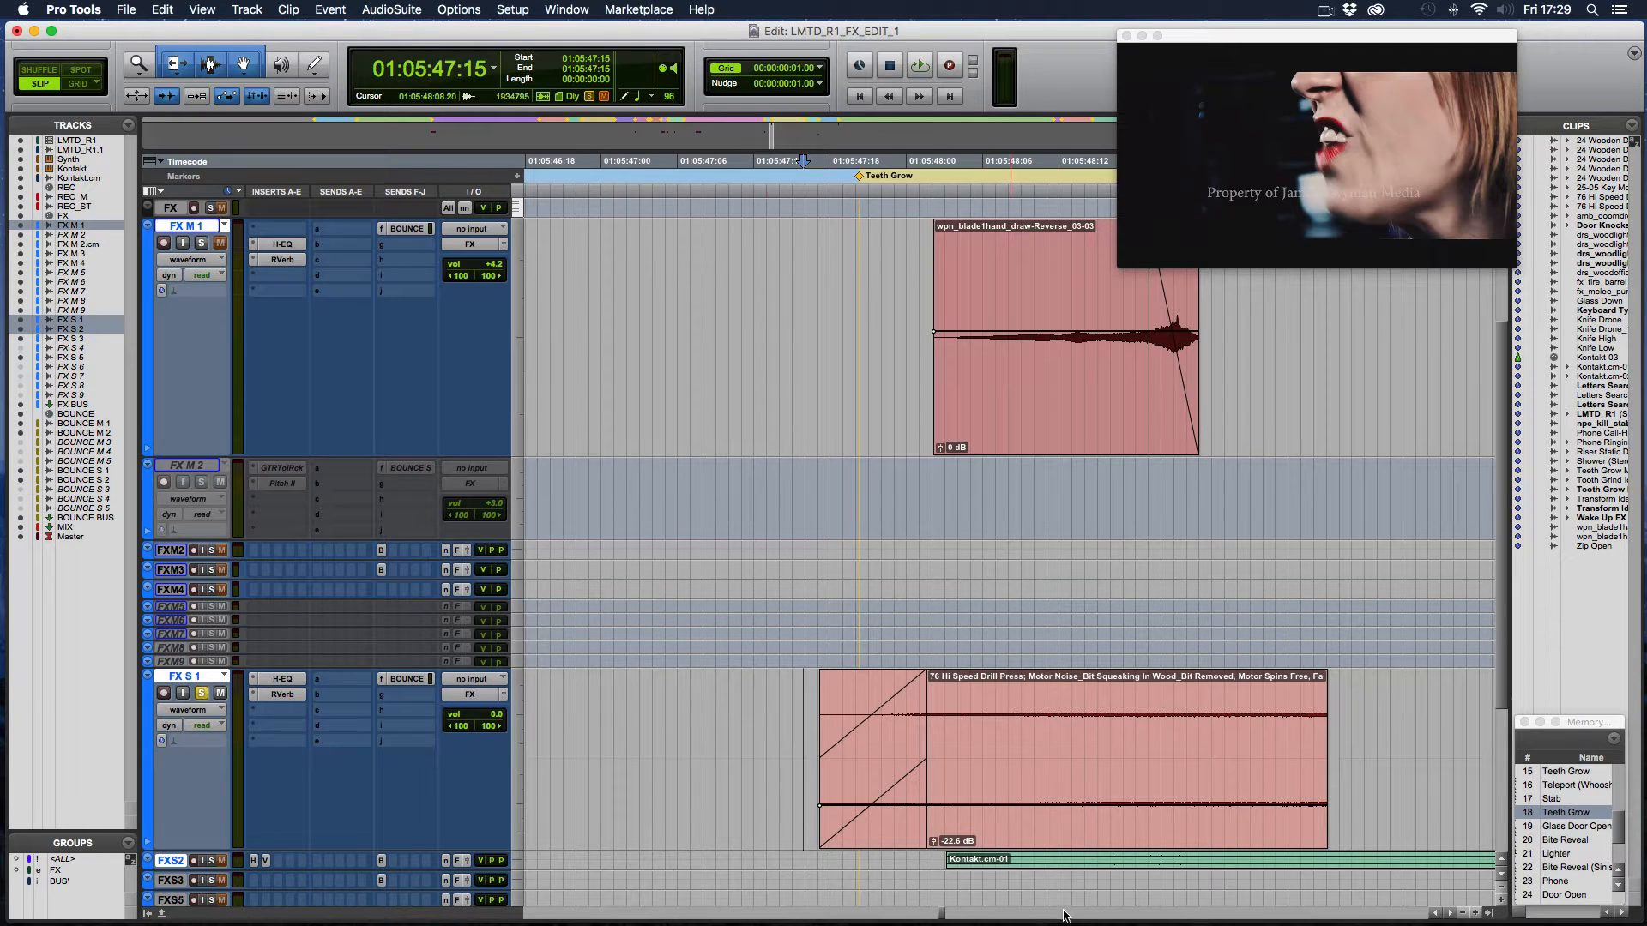
- Open the H-EQ insert on FX S 1, examine its settings and close it
click(287, 682)
click(534, 377)
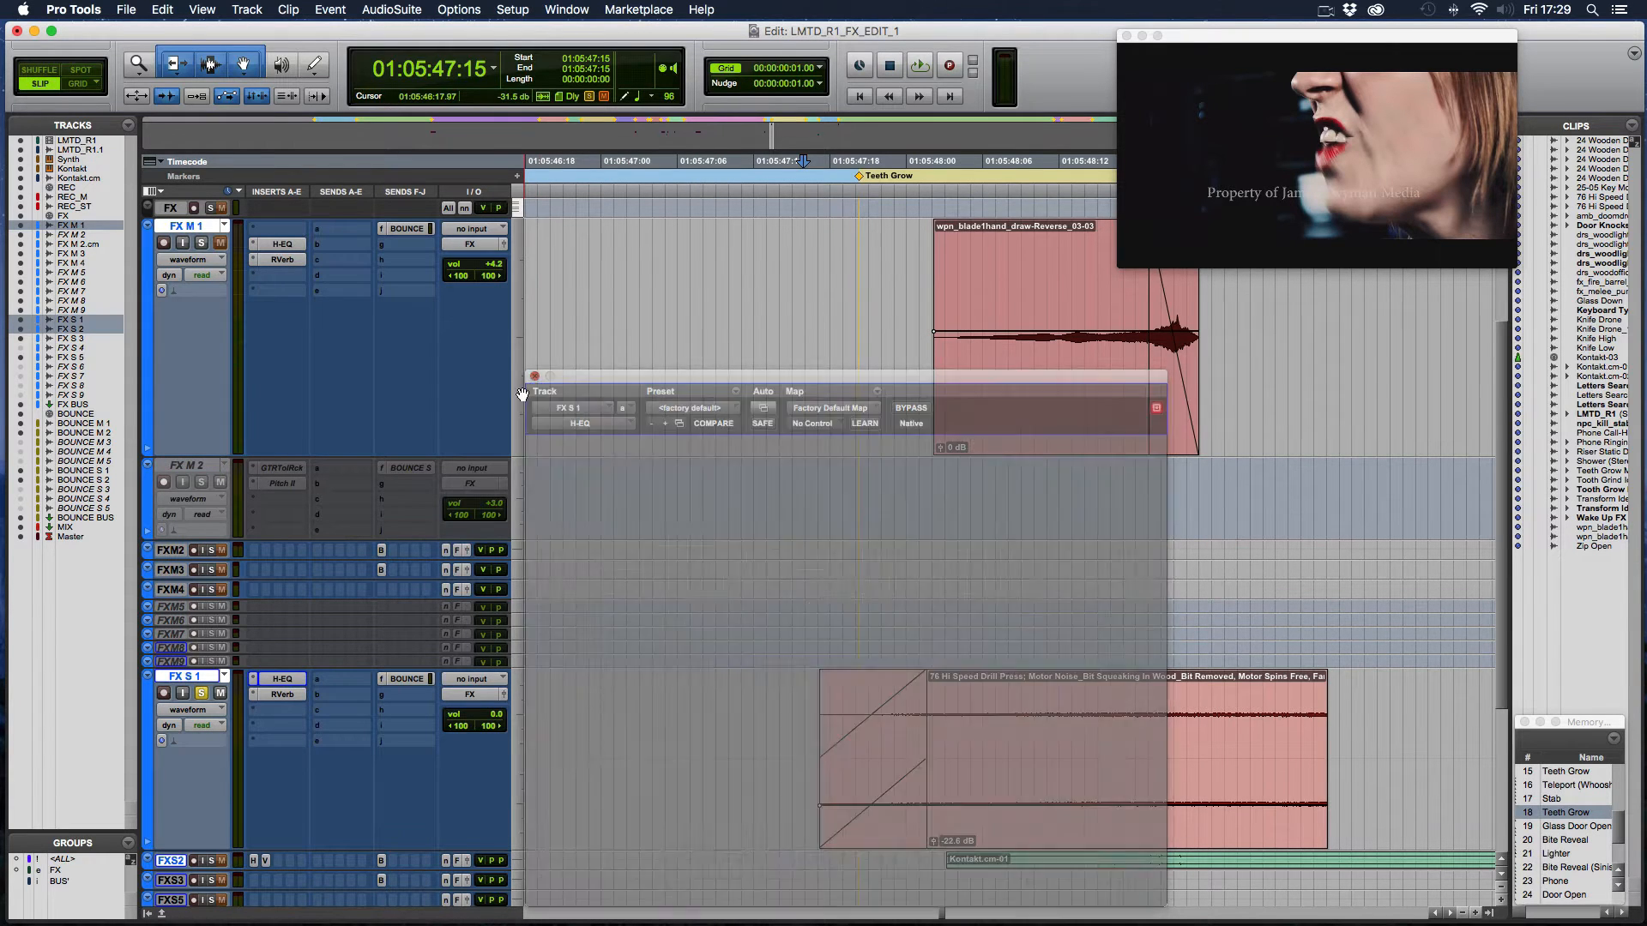
- Increase the height of the FX S 2 track to show its Kontakt.cm-01 clip and inserts
scroll(603, 526, down, 1)
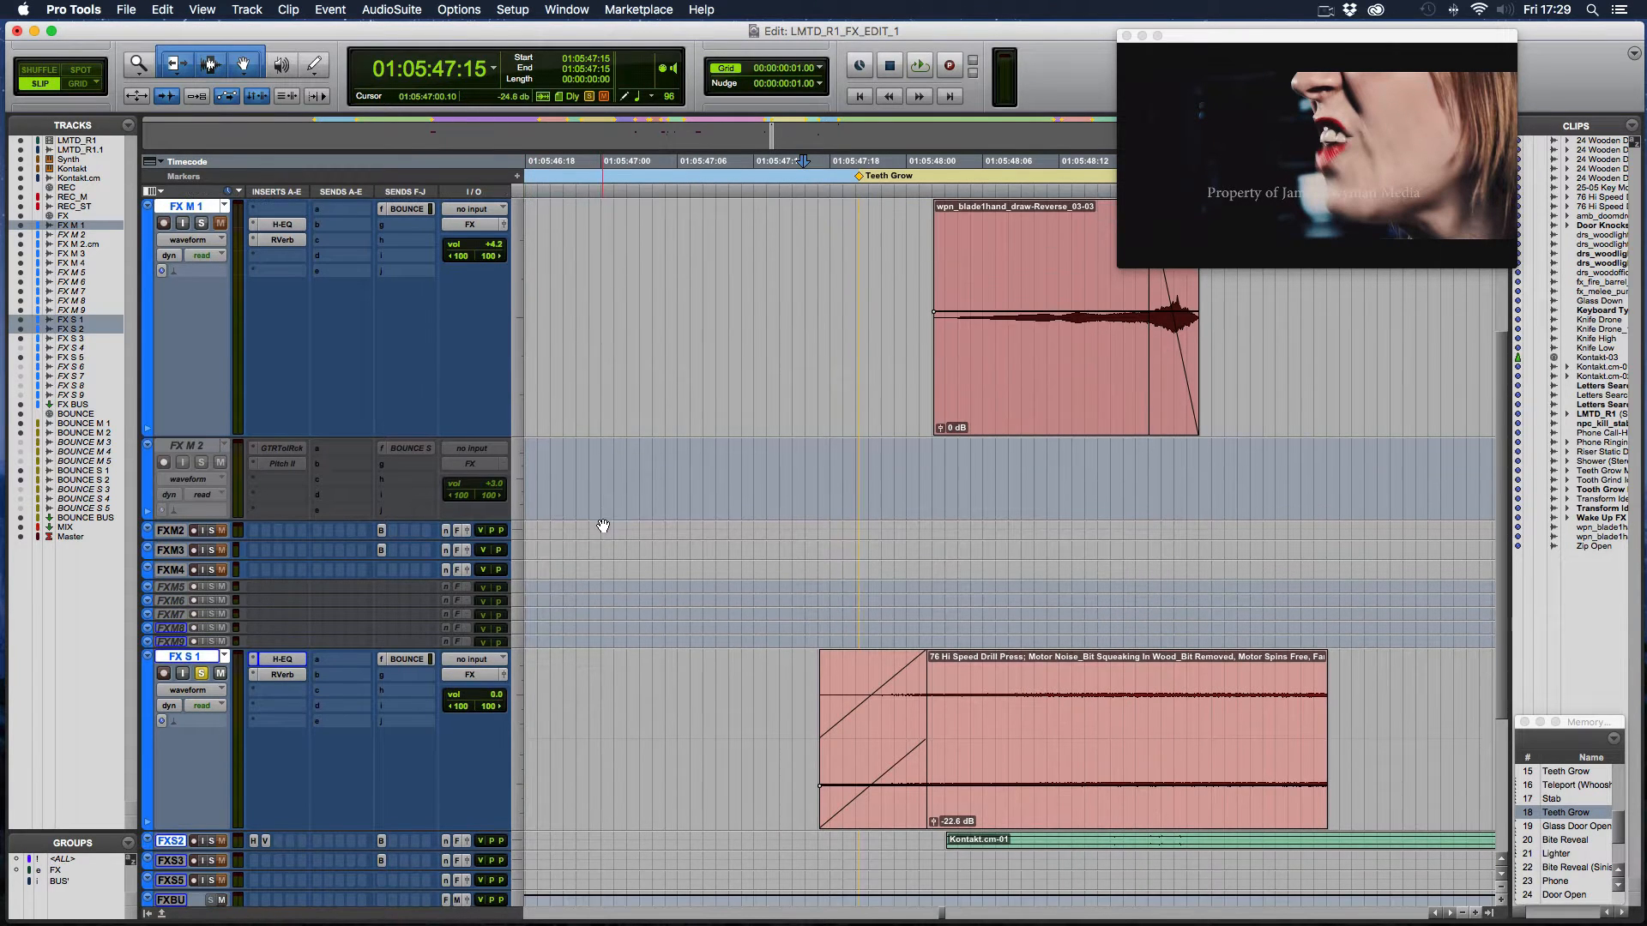
drag(168, 869, 168, 900)
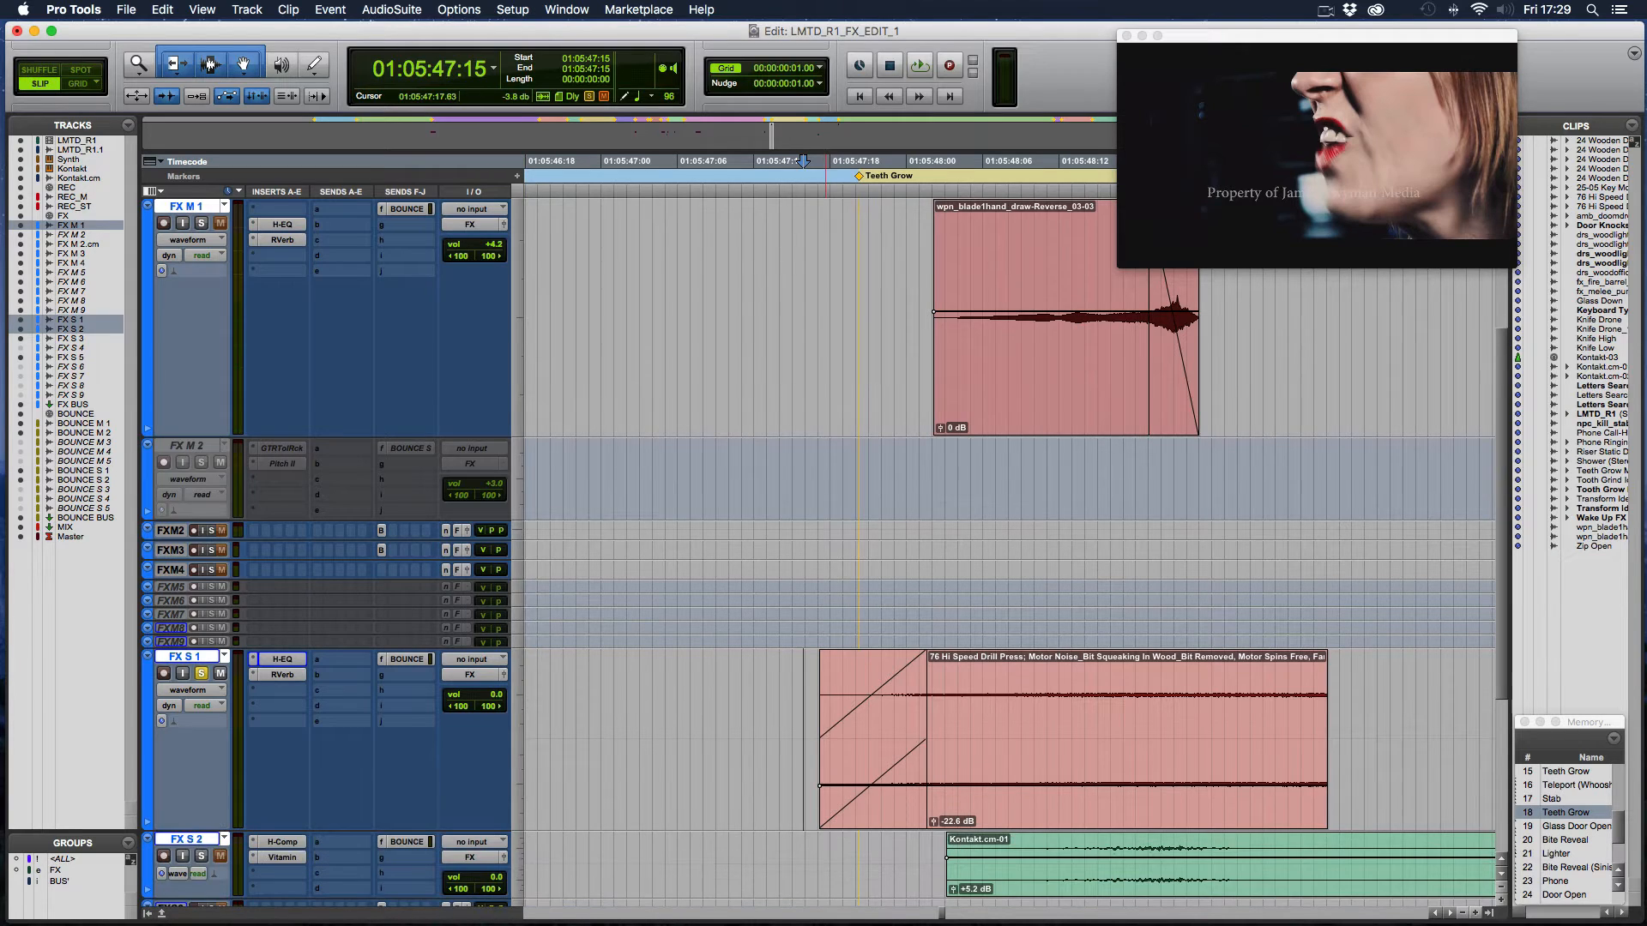
scroll(659, 649, down, 5)
scroll(625, 605, right, 3)
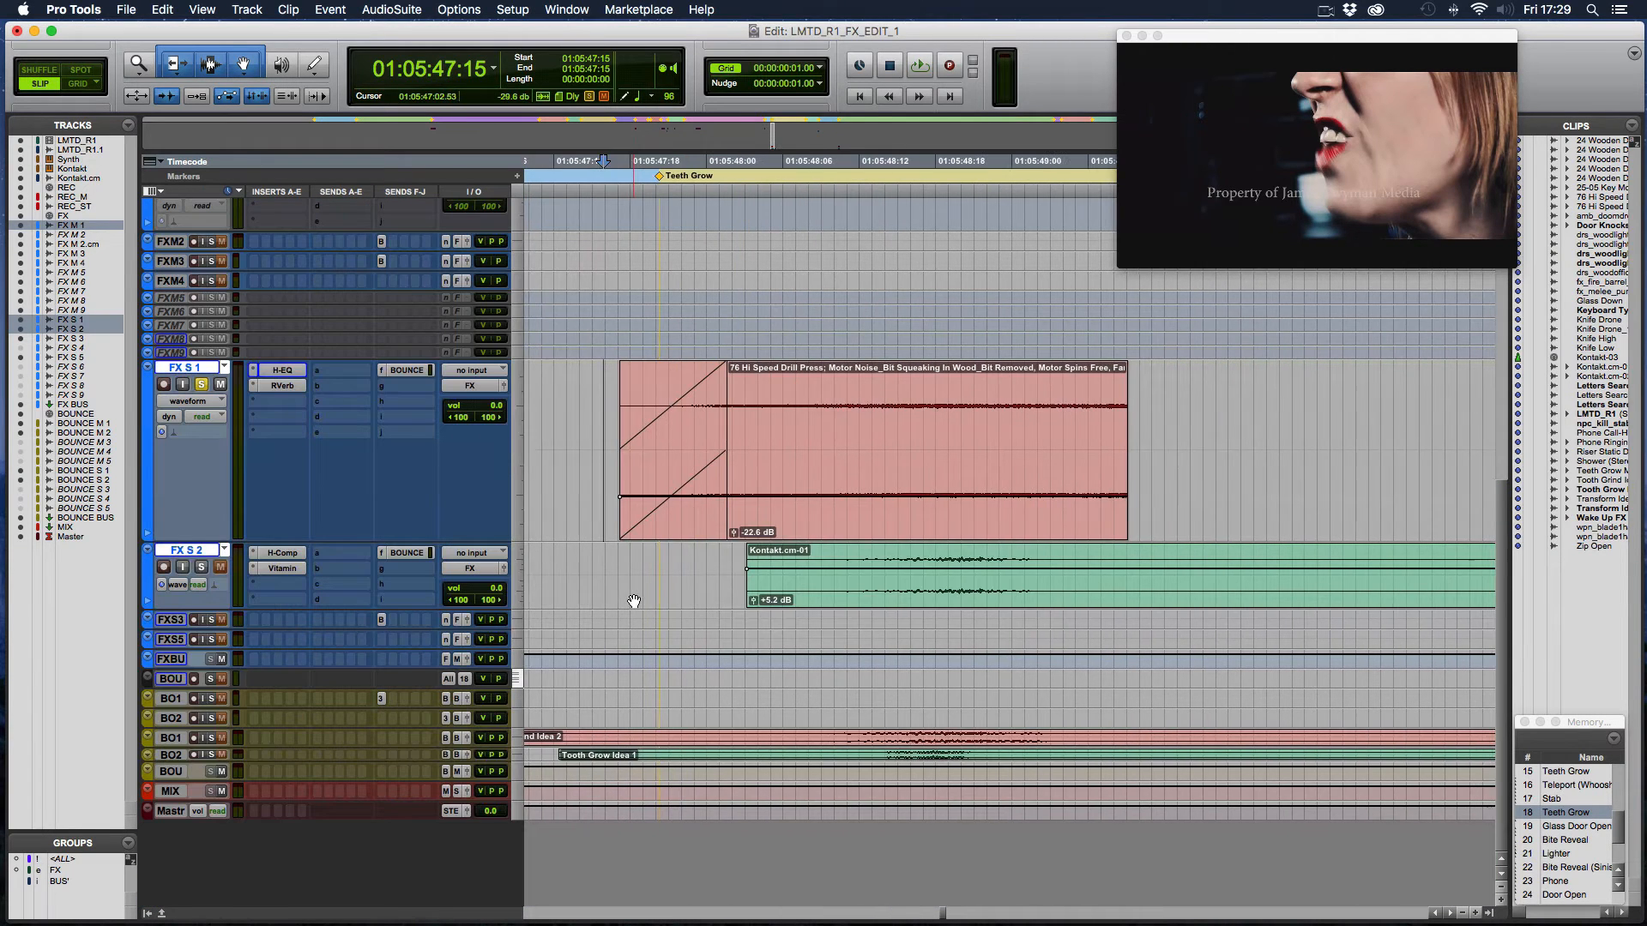
- Solo FX S 2 in place of FX S 1 and play the Kontakt.cm-01 clip from 01:05:47:17
click(200, 567)
click(201, 384)
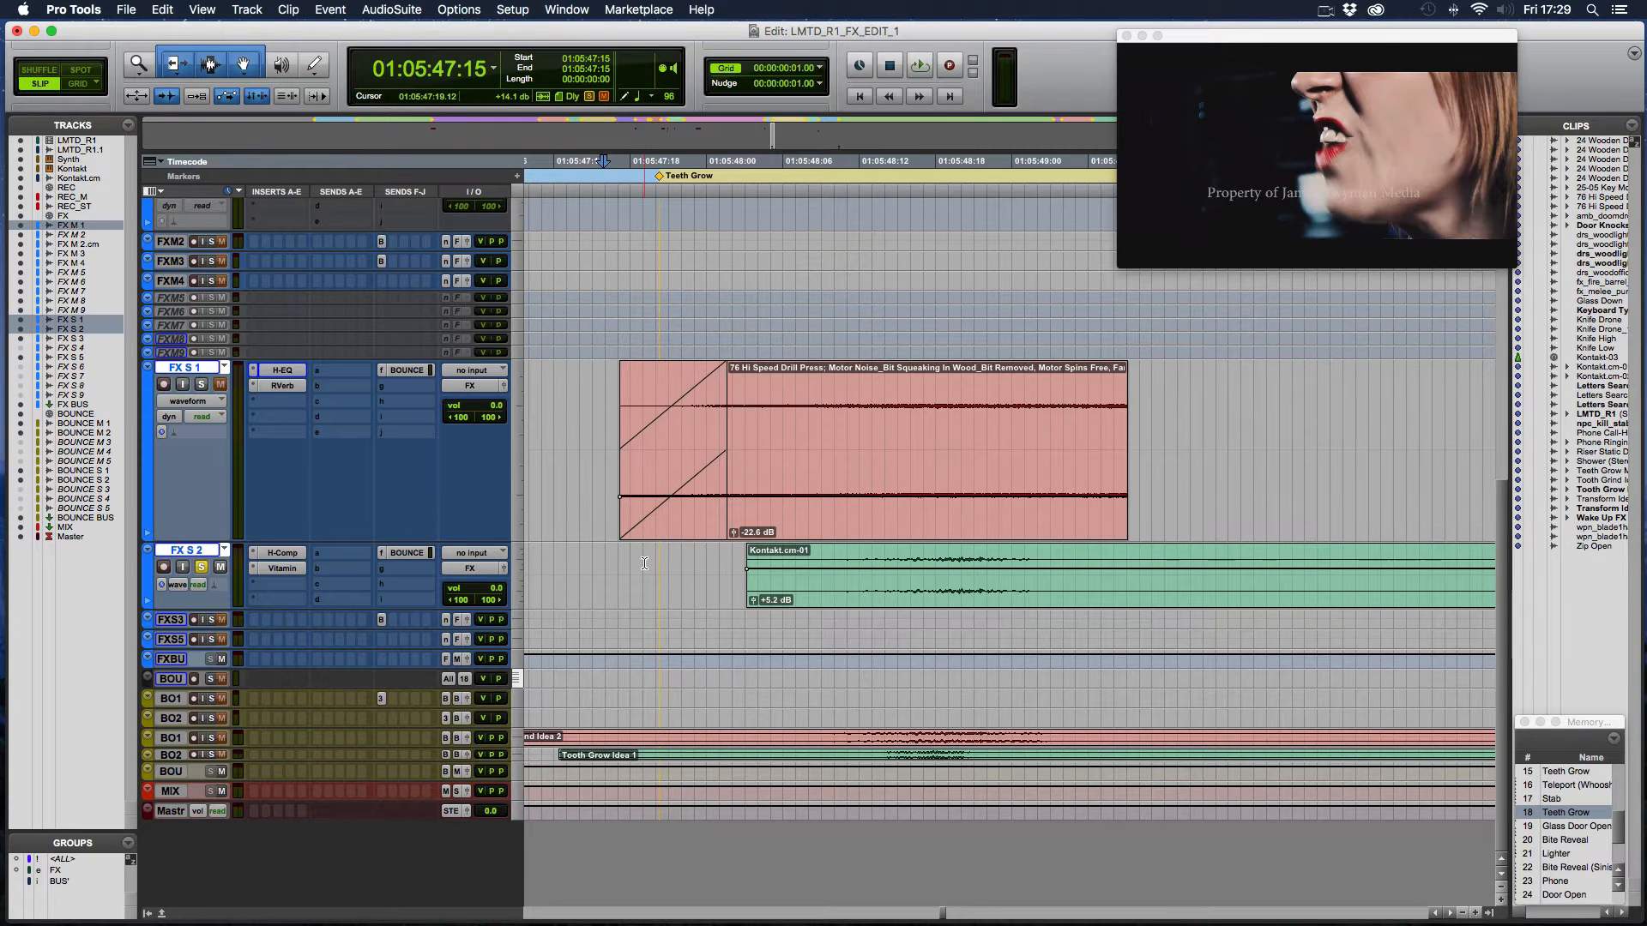
click(616, 559)
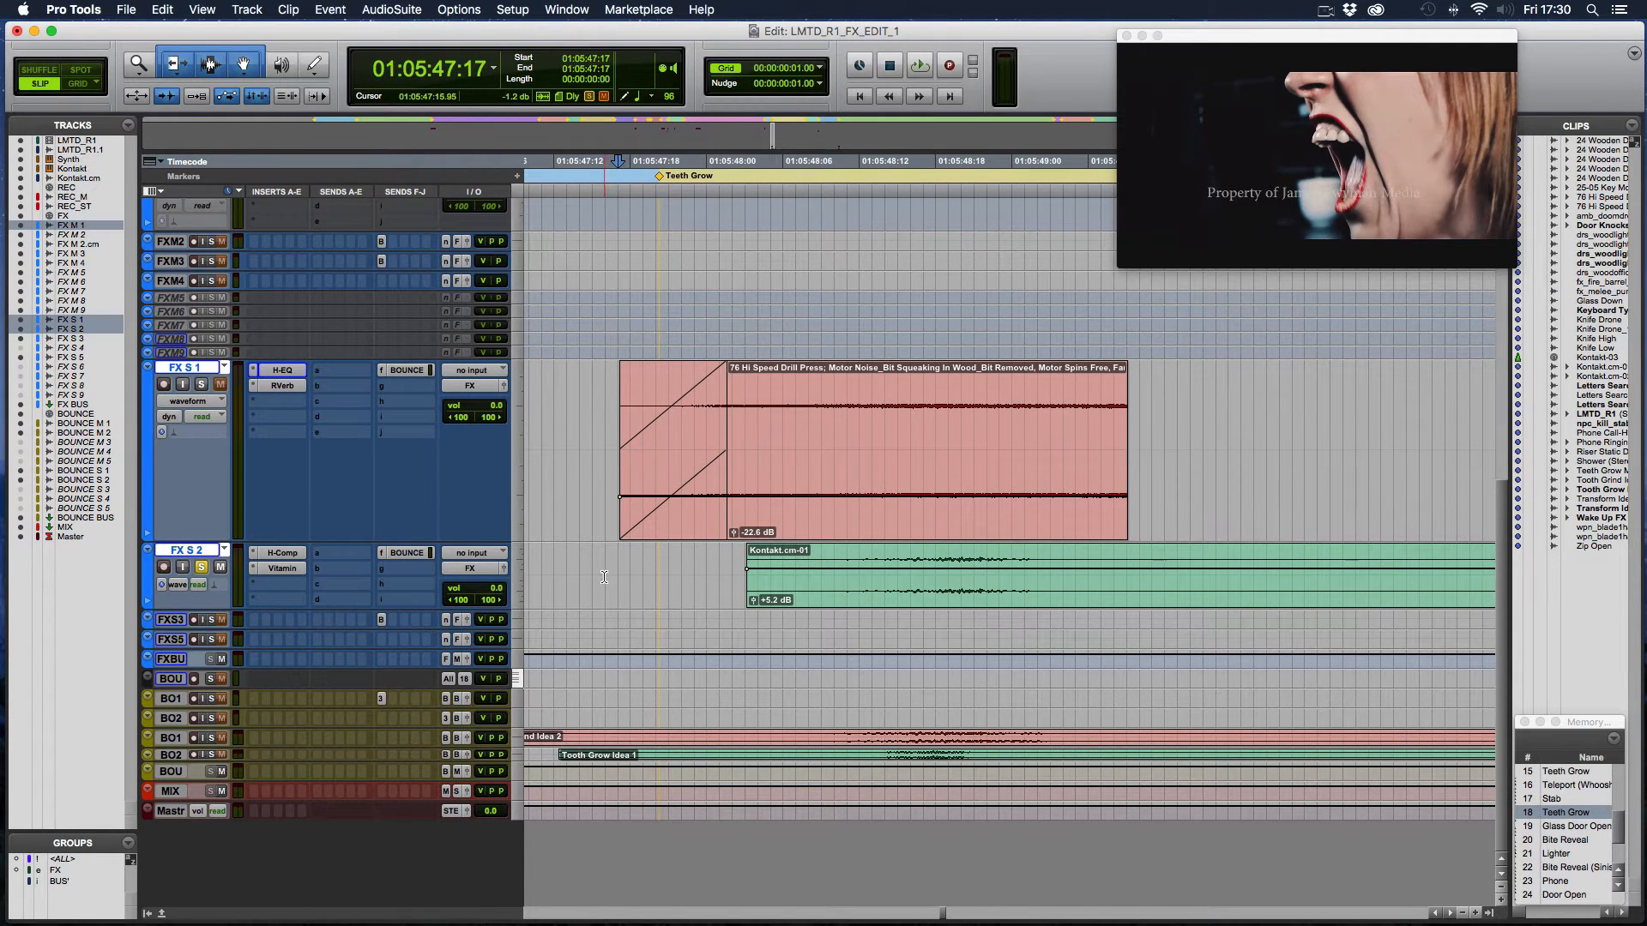
key(space)
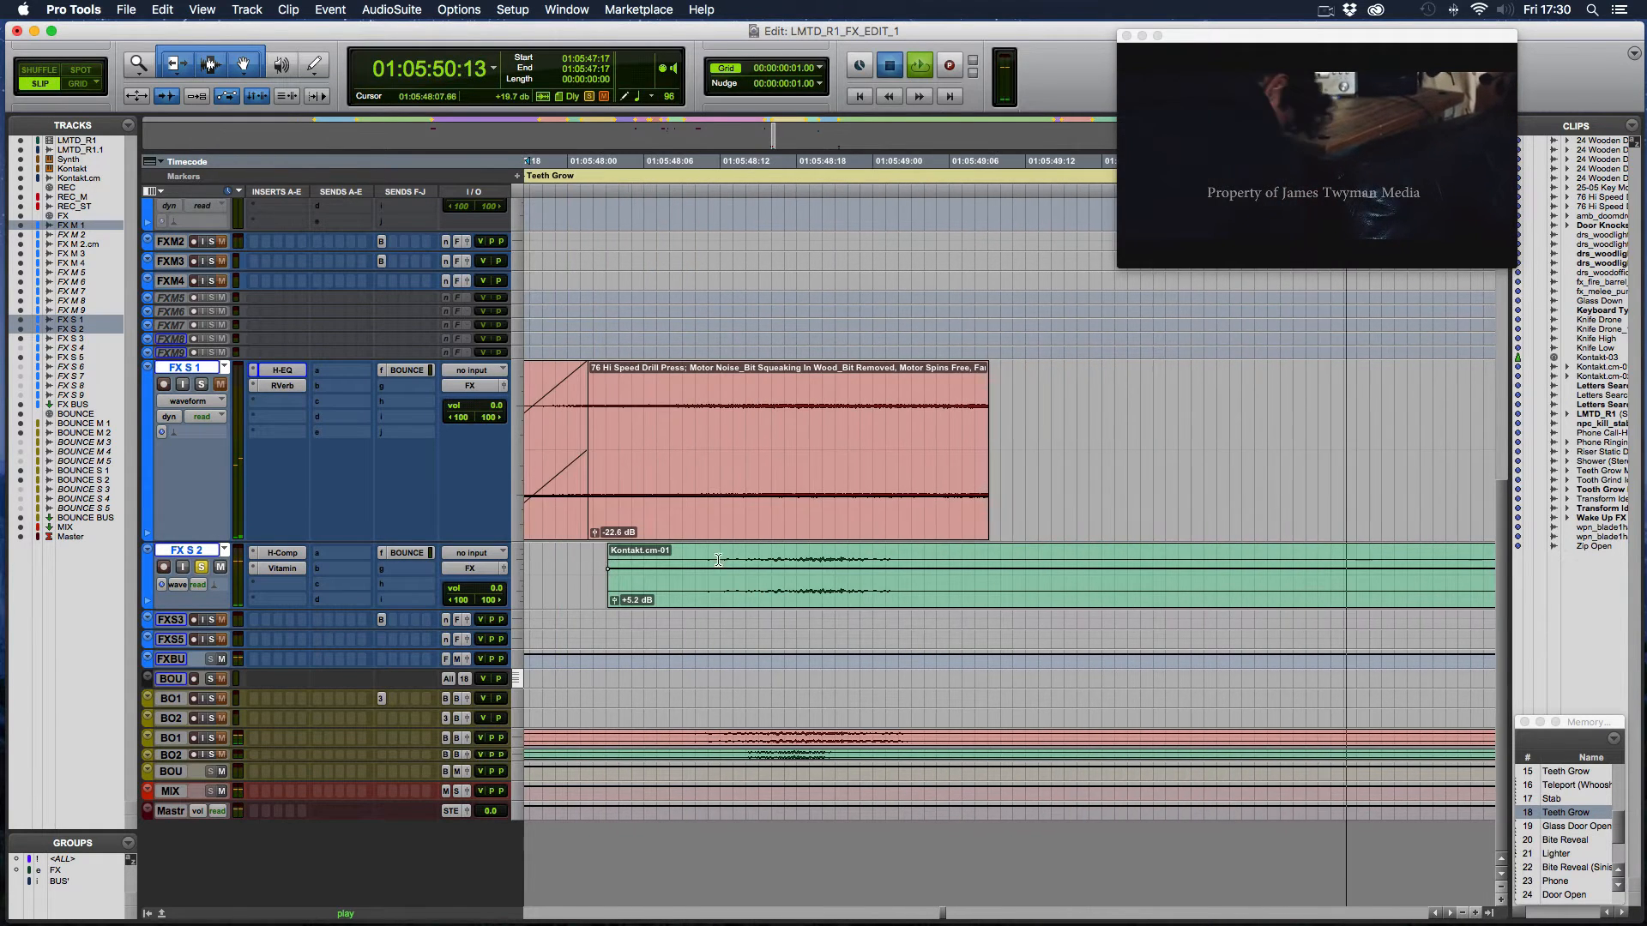
key(space)
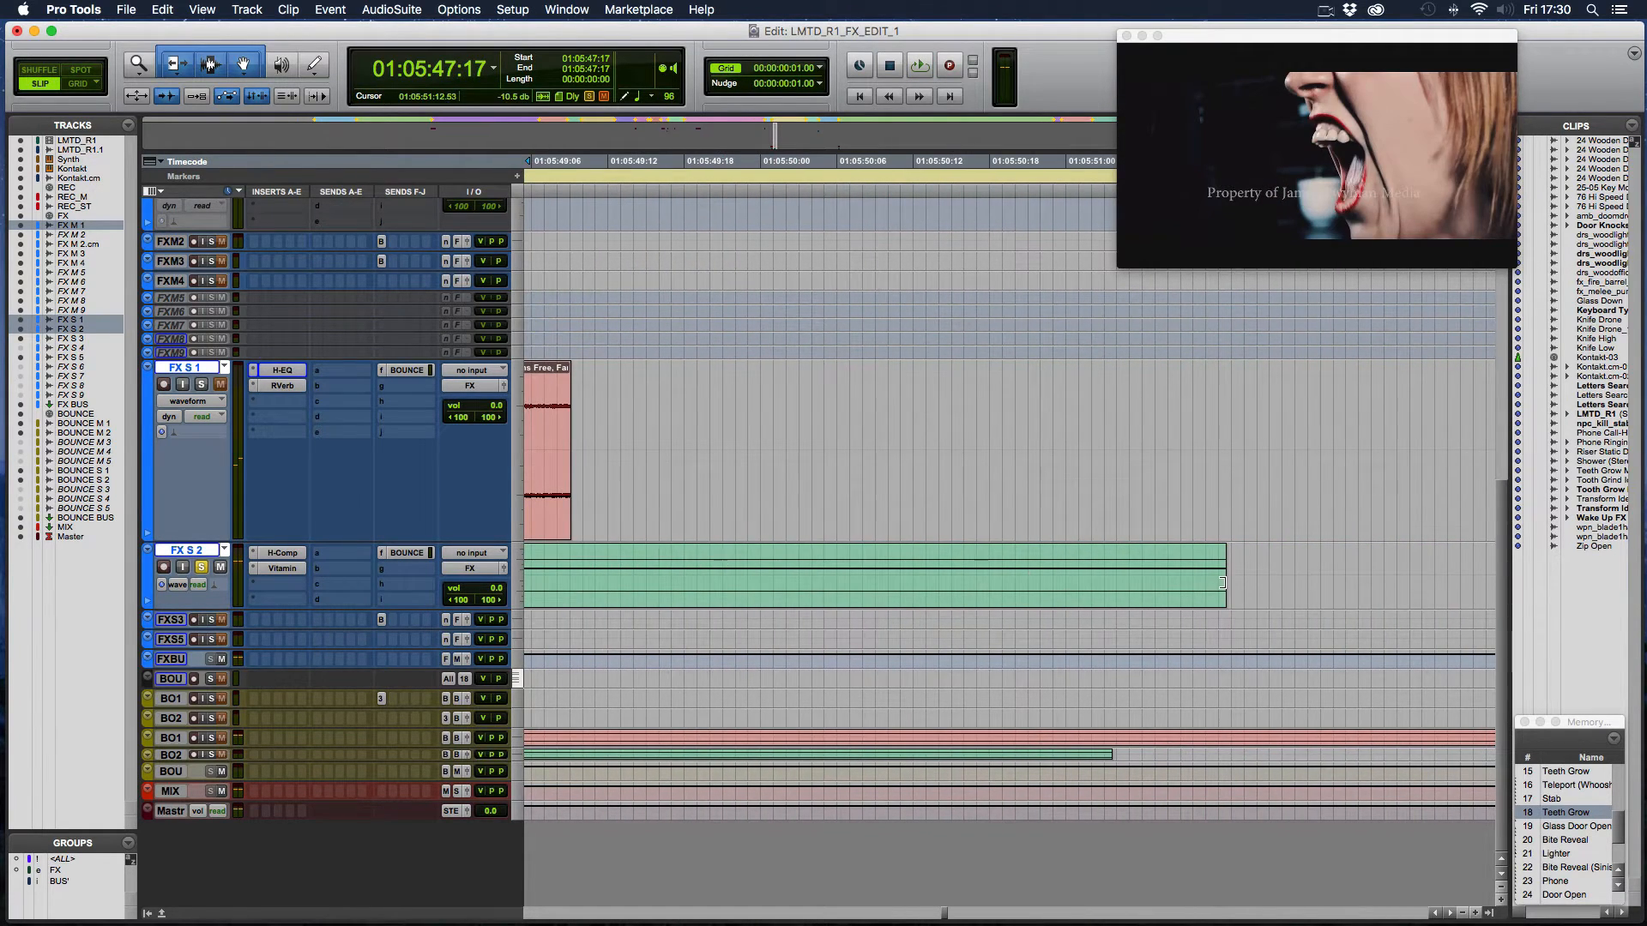
- Trim the end of the Kontakt.cm-01 clip on FX S 2 back to 01:05:50:23
drag(1226, 587, 1056, 599)
scroll(1058, 597, left, 5)
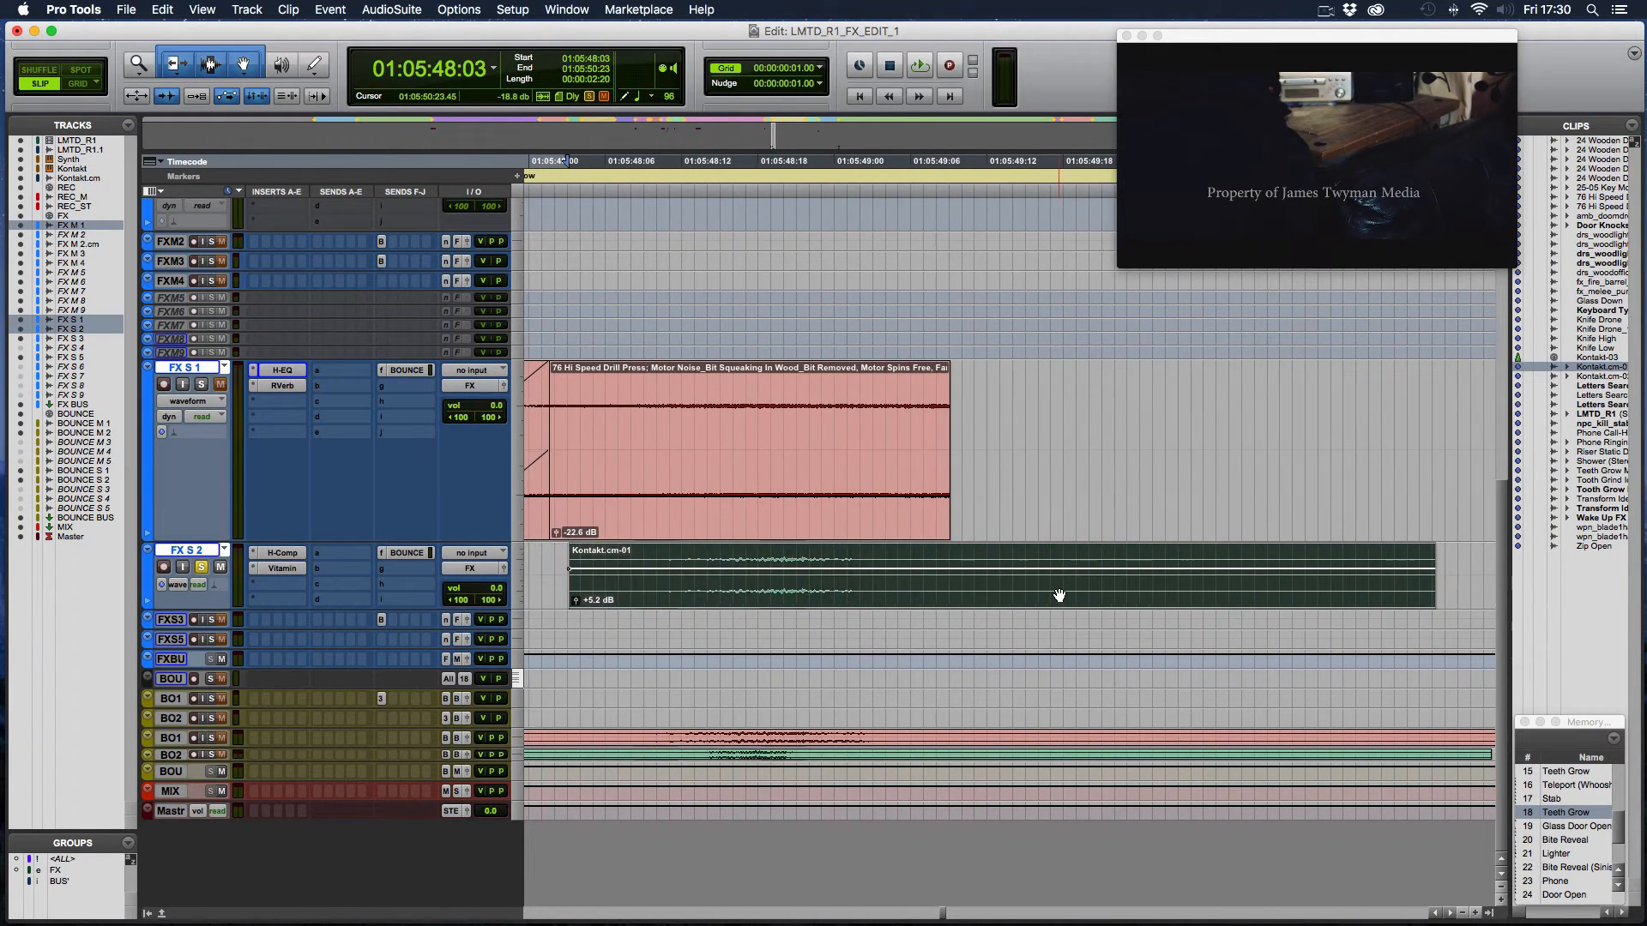
- Open the Kontakt 5 instrument on the Kontakt track, examine the REC_M-VariFi_02 patch and close the instrument
scroll(1059, 596, left, 3)
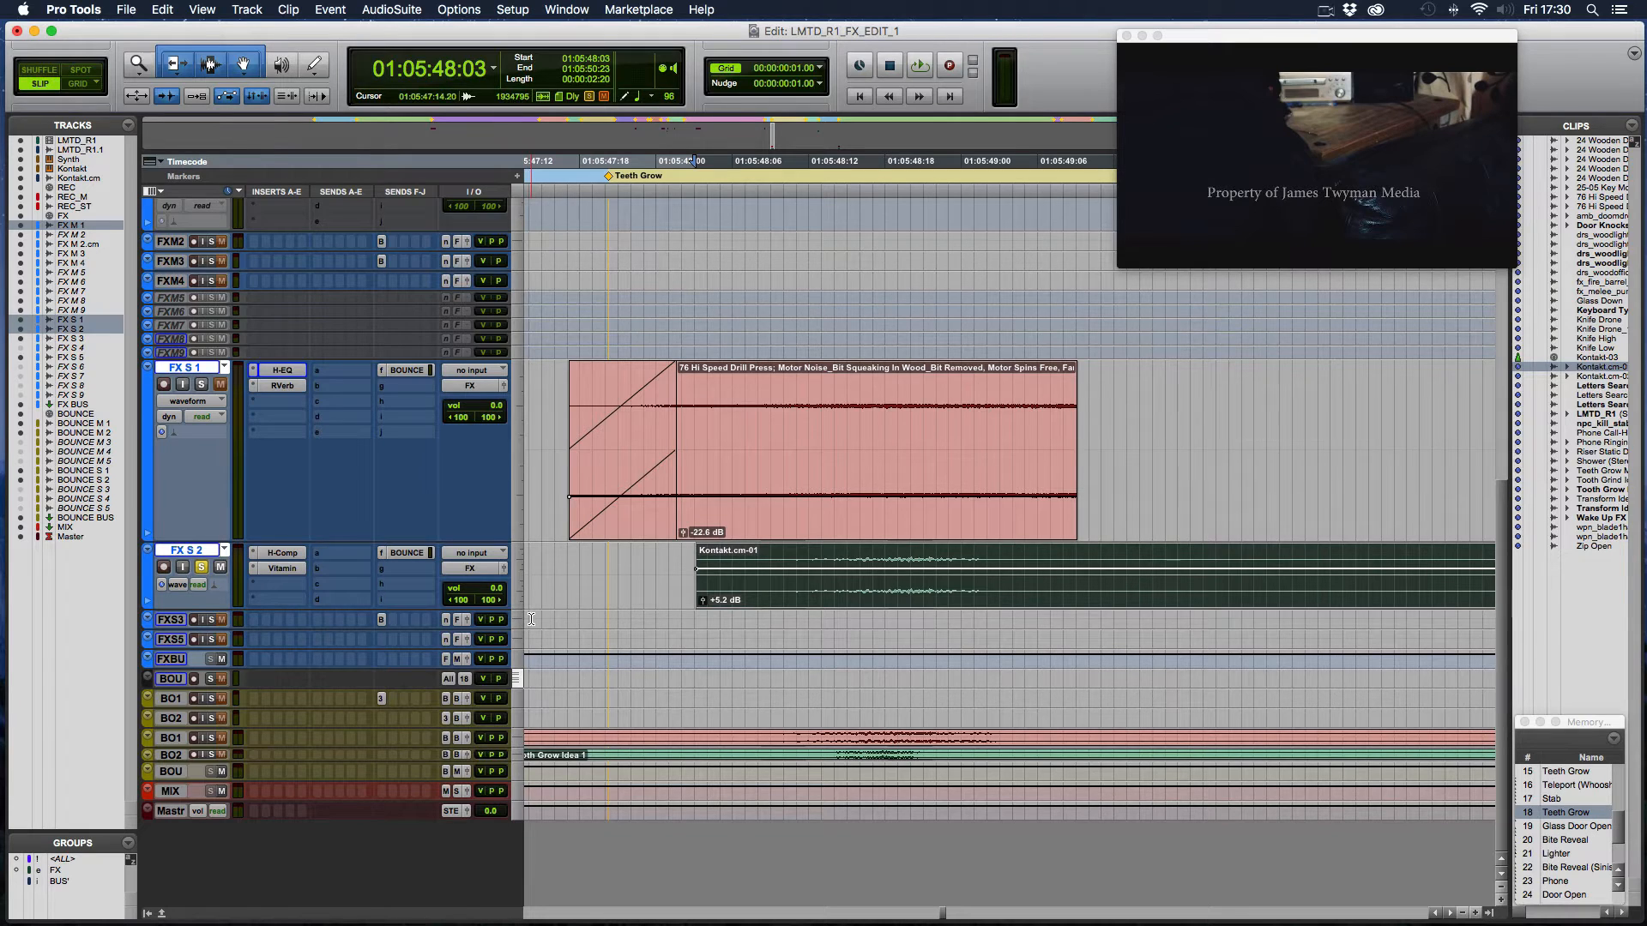
scroll(549, 614, up, 6)
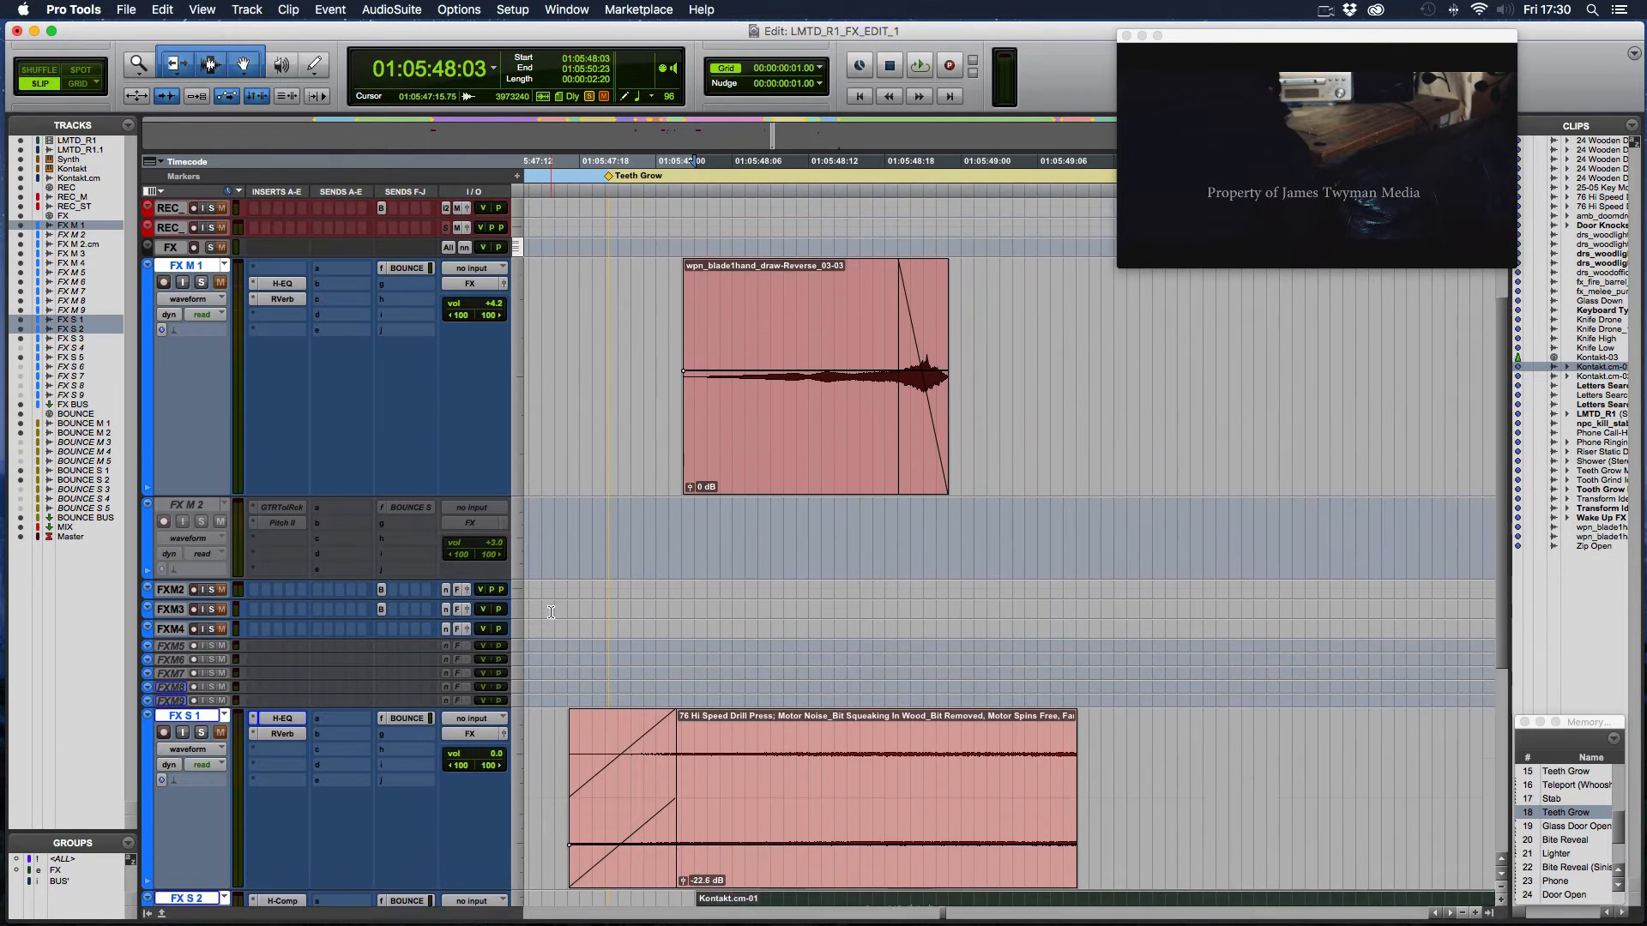
scroll(550, 612, up, 3)
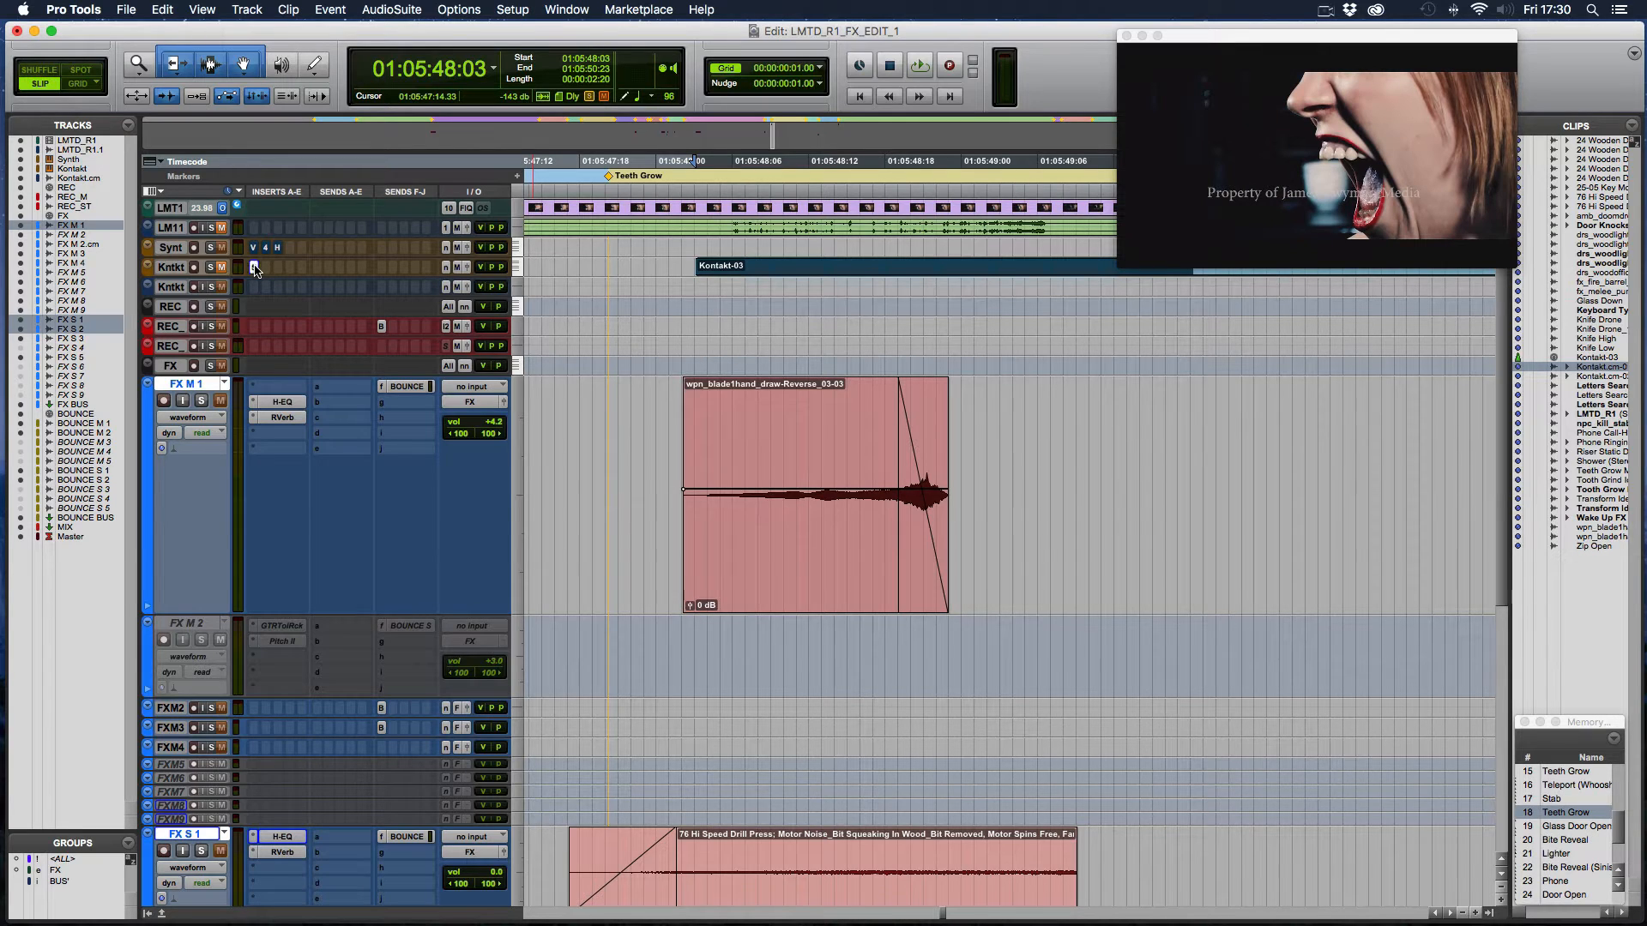
click(254, 268)
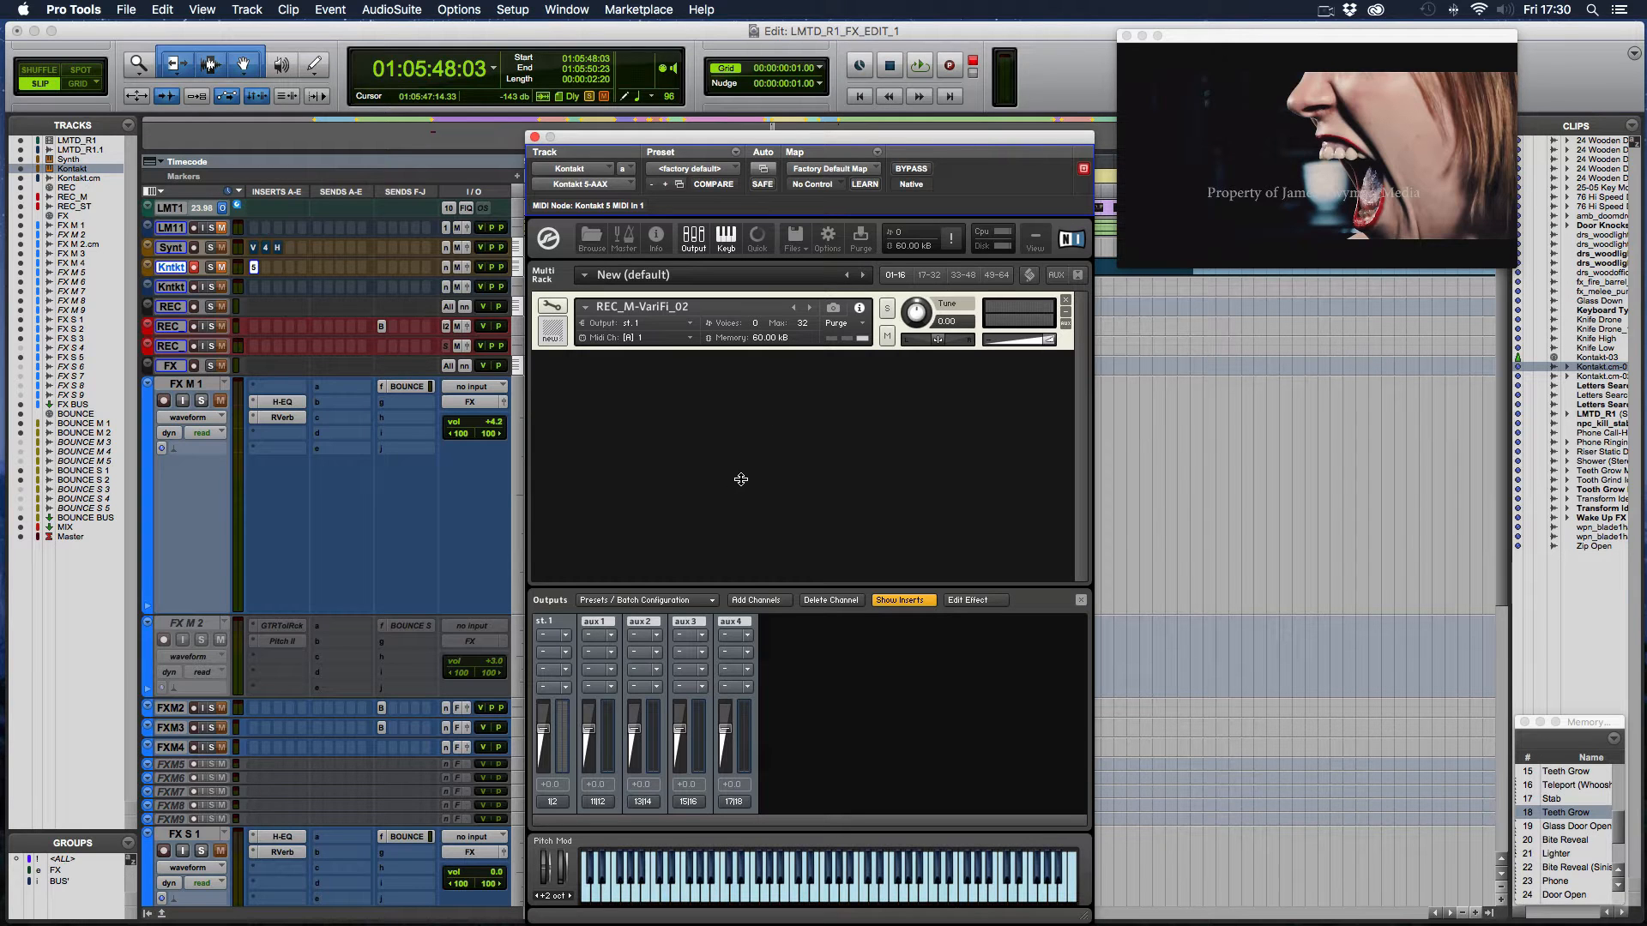
click(535, 138)
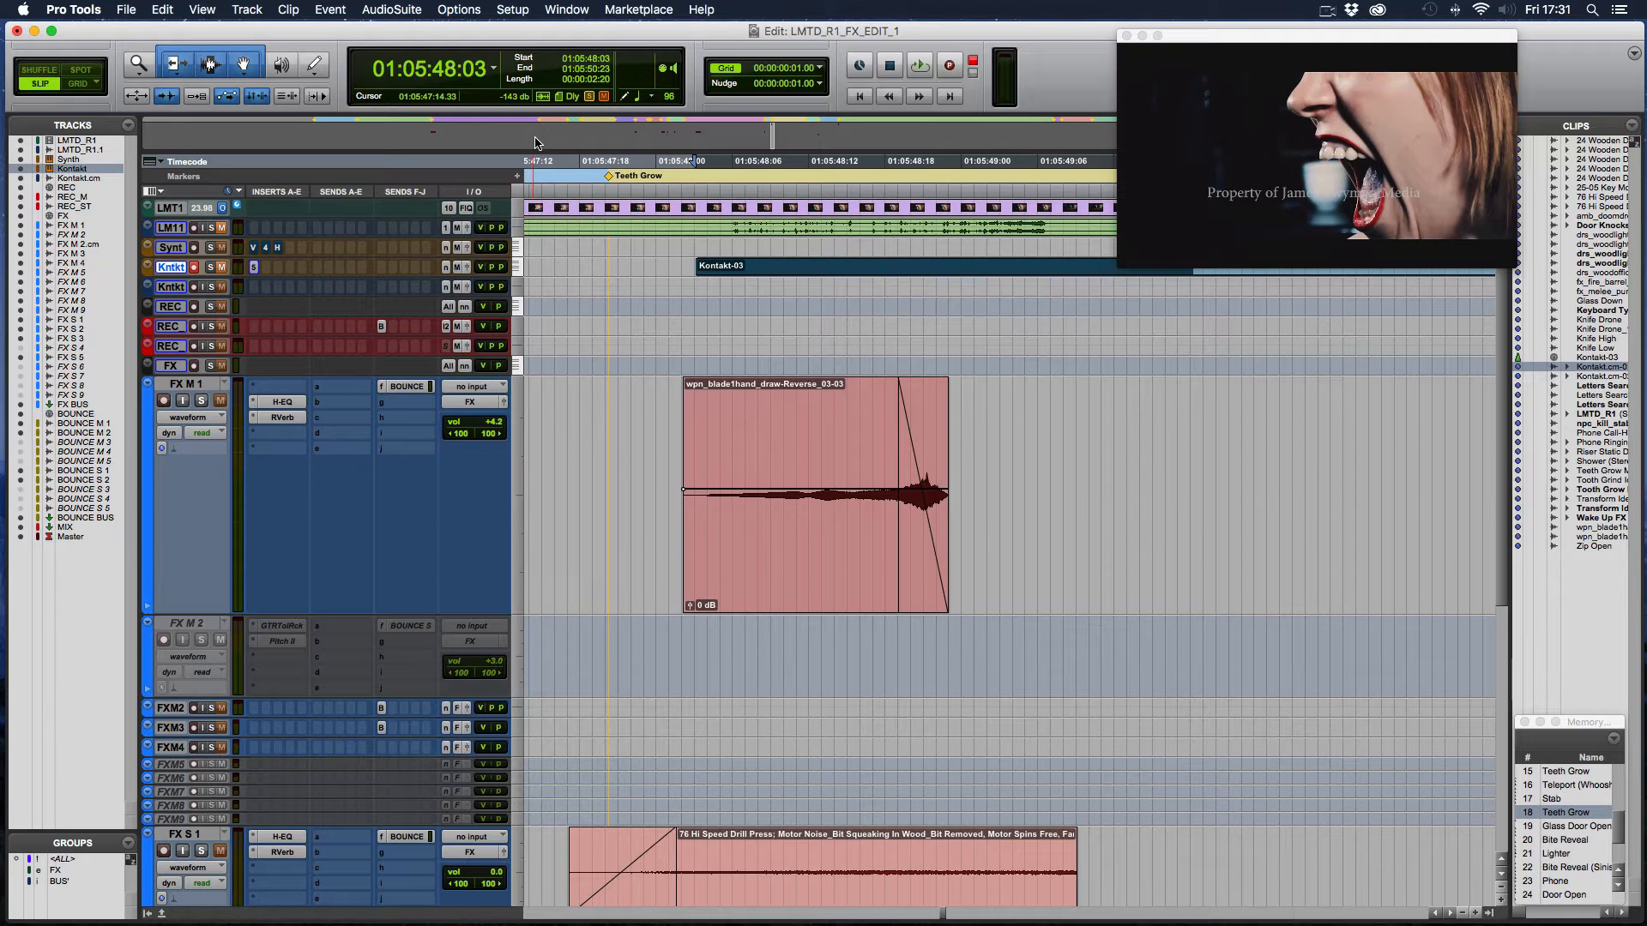
- Solo FX M 1 and FX S 1 together with FX S 2 and play the combined layers from 01:05:47:16
scroll(283, 463, down, 10)
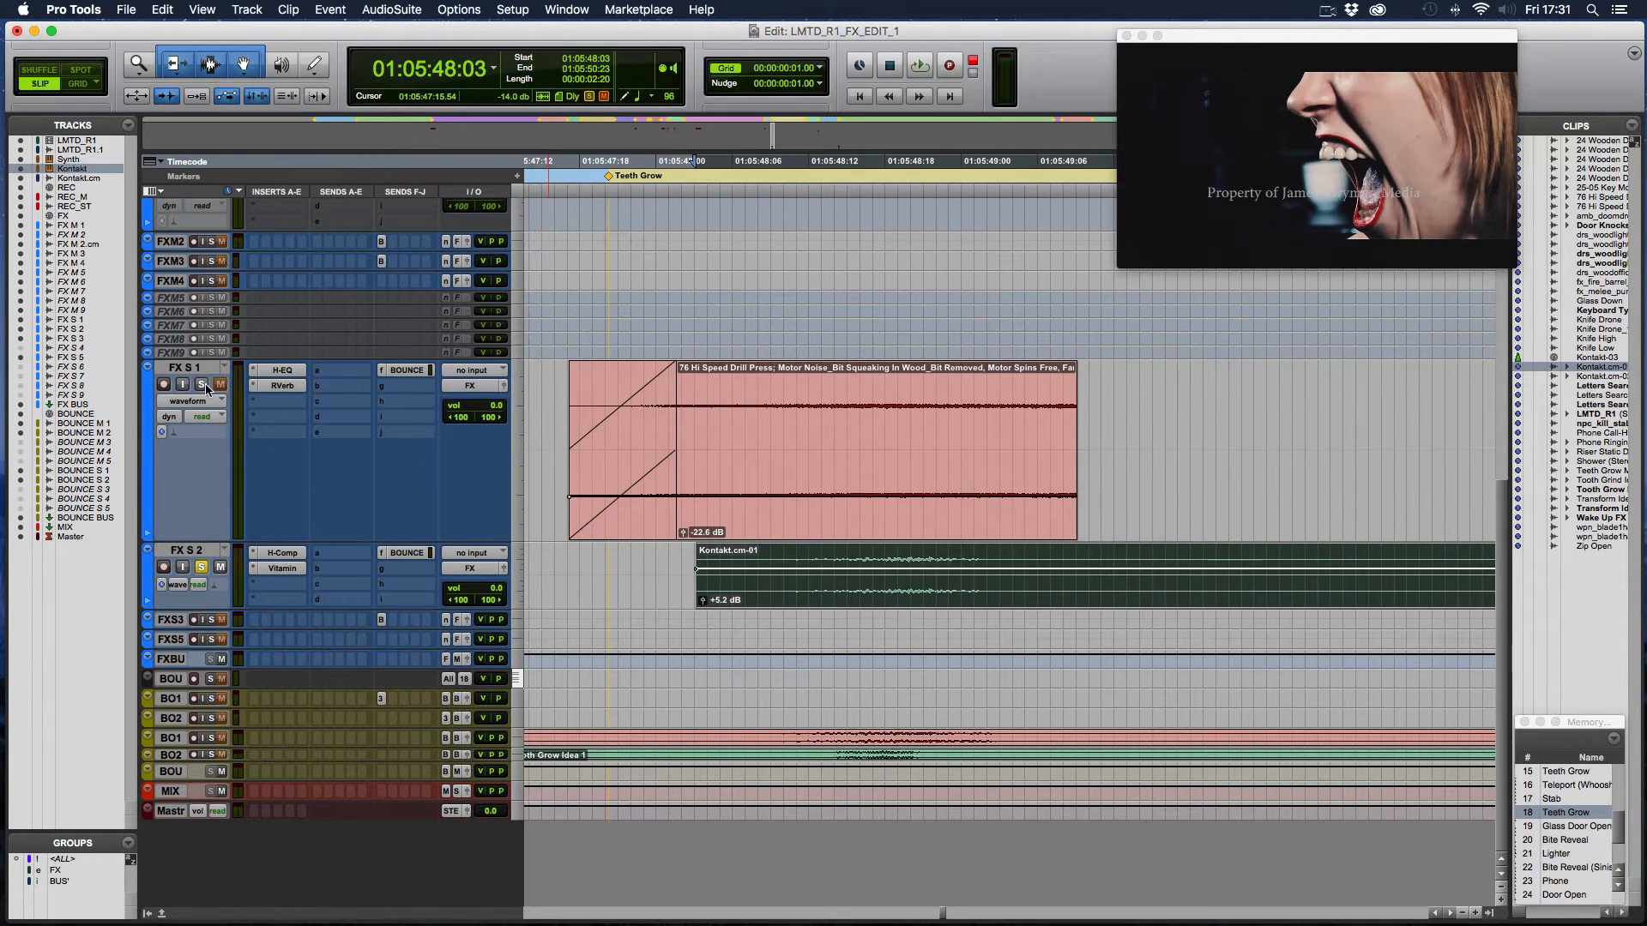
scroll(206, 389, up, 9)
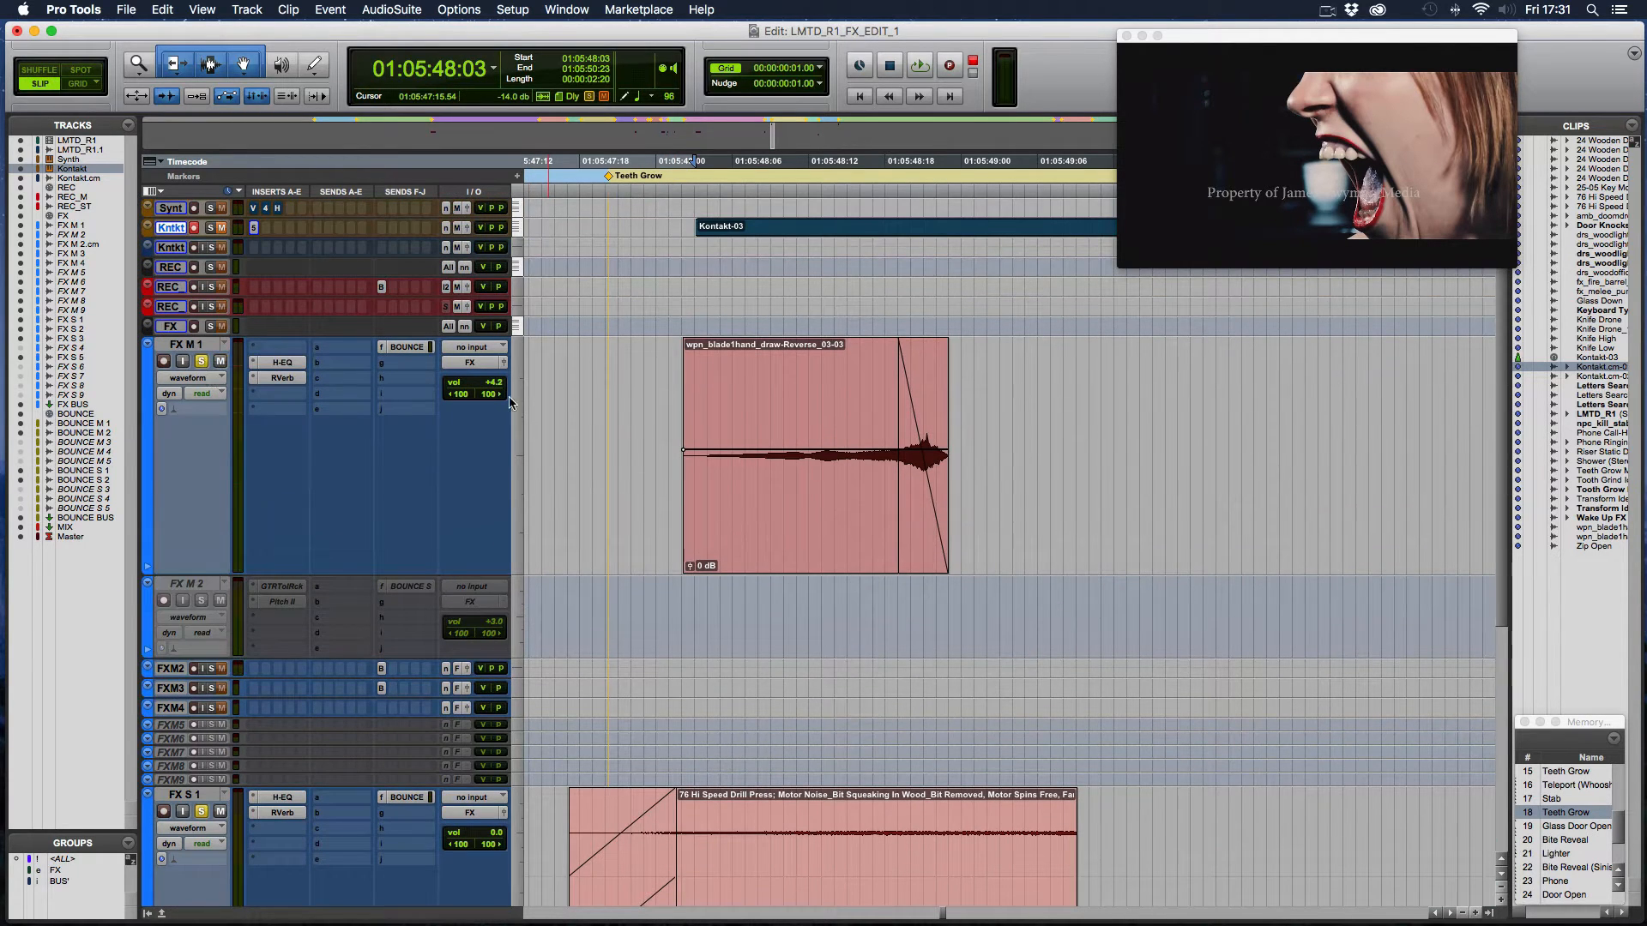
scroll(509, 403, down, 9)
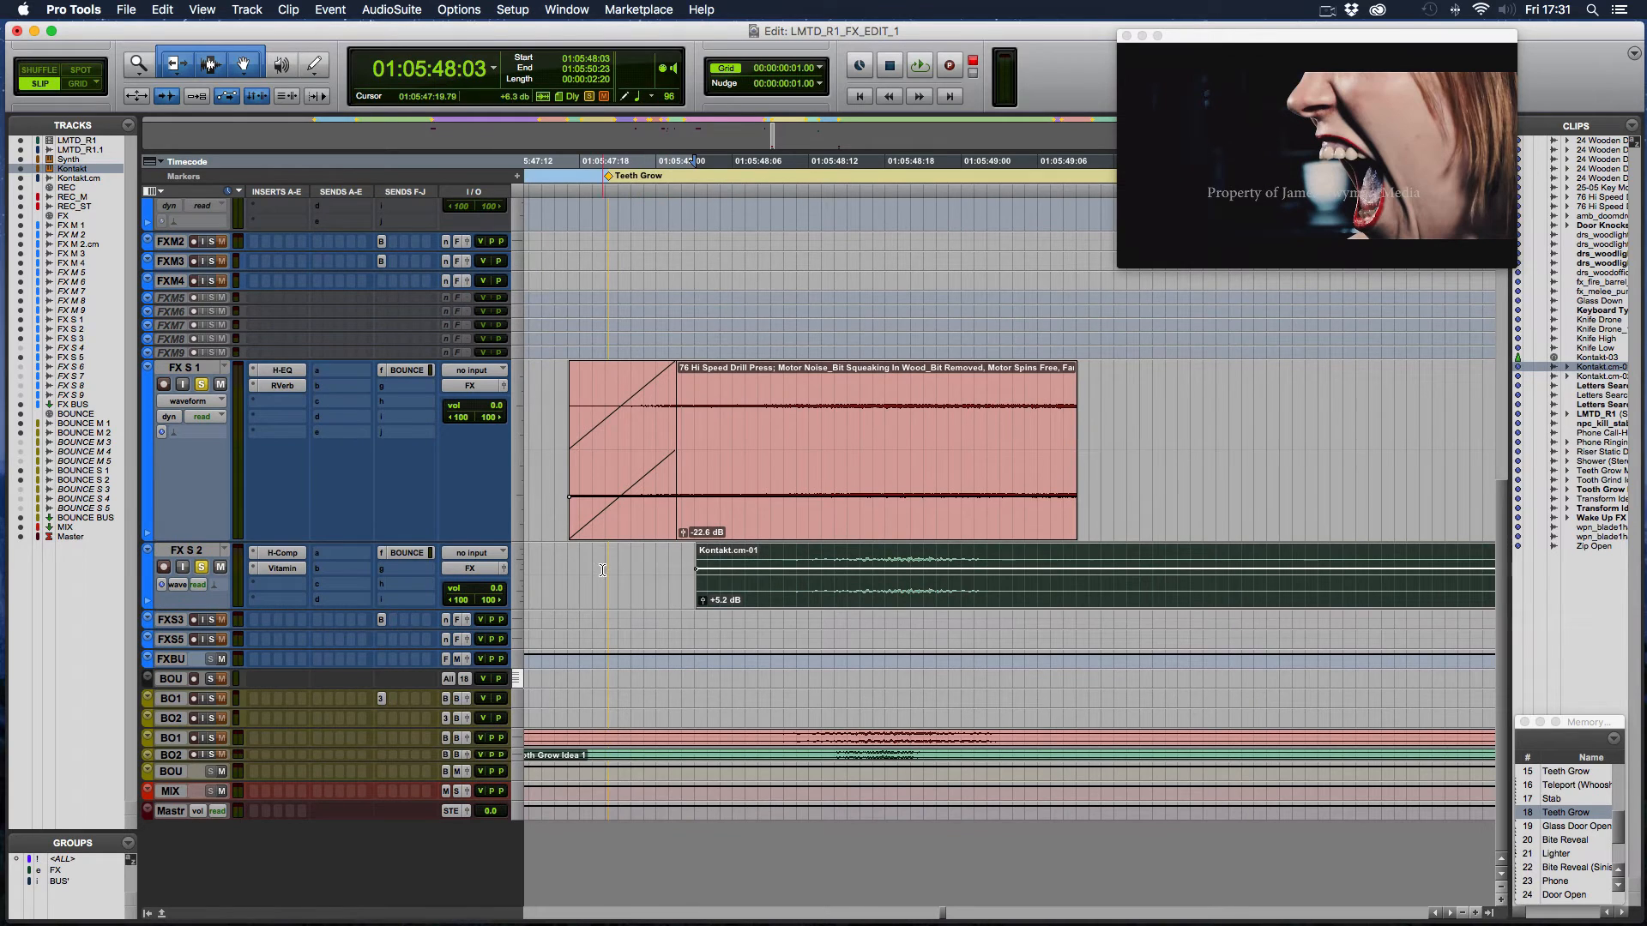
click(563, 566)
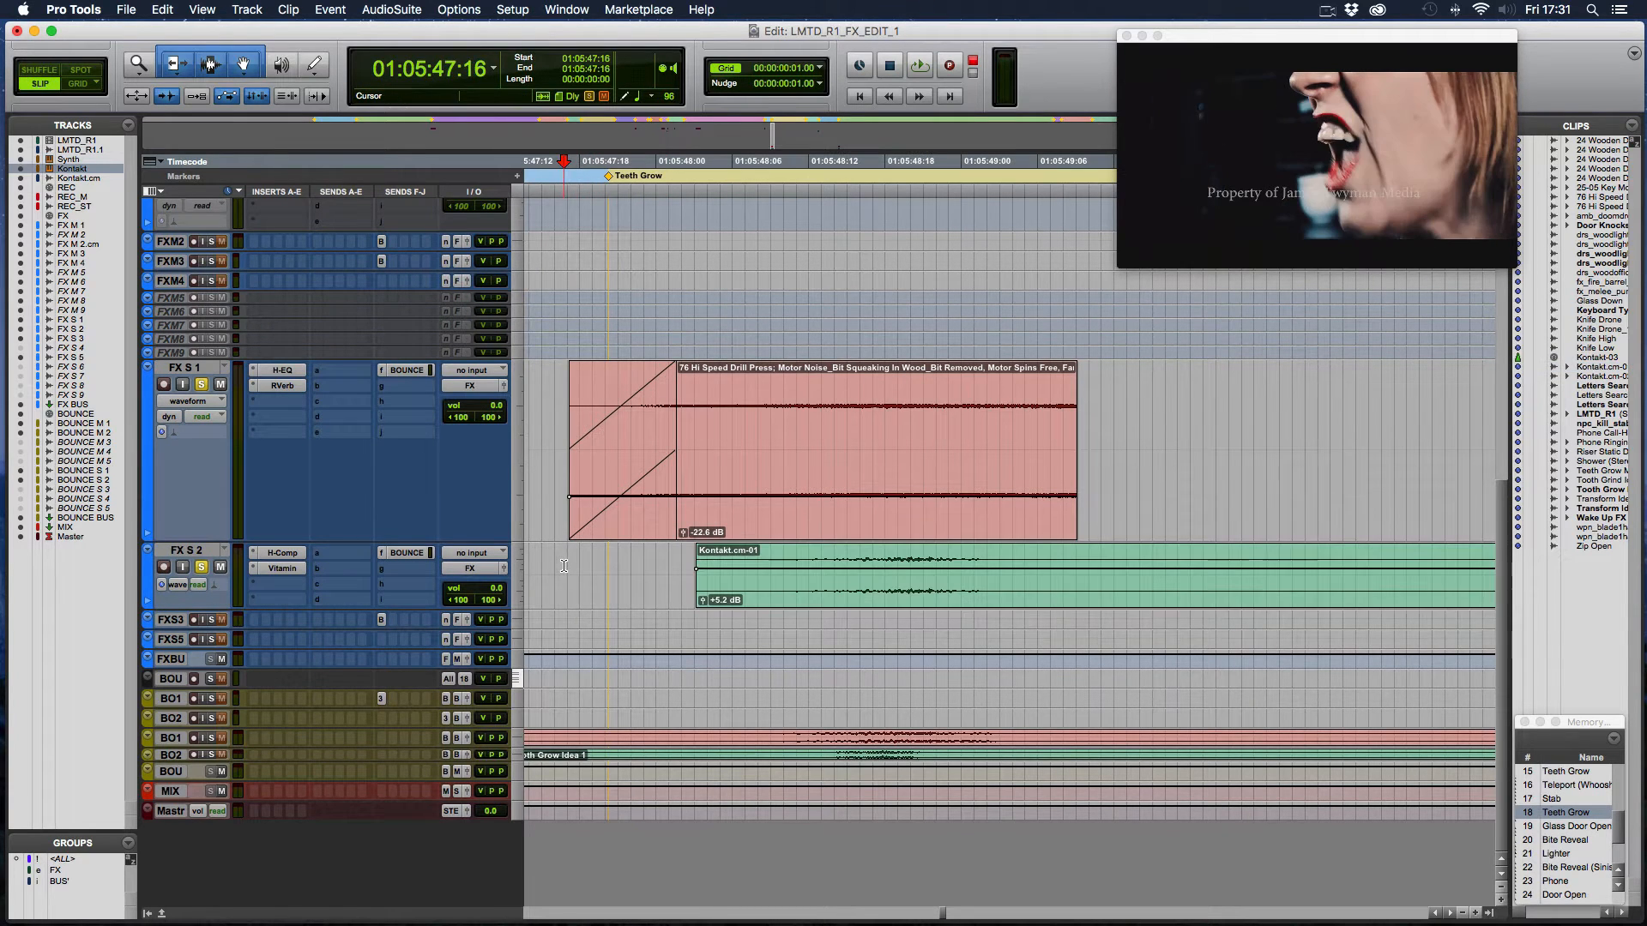
key(space)
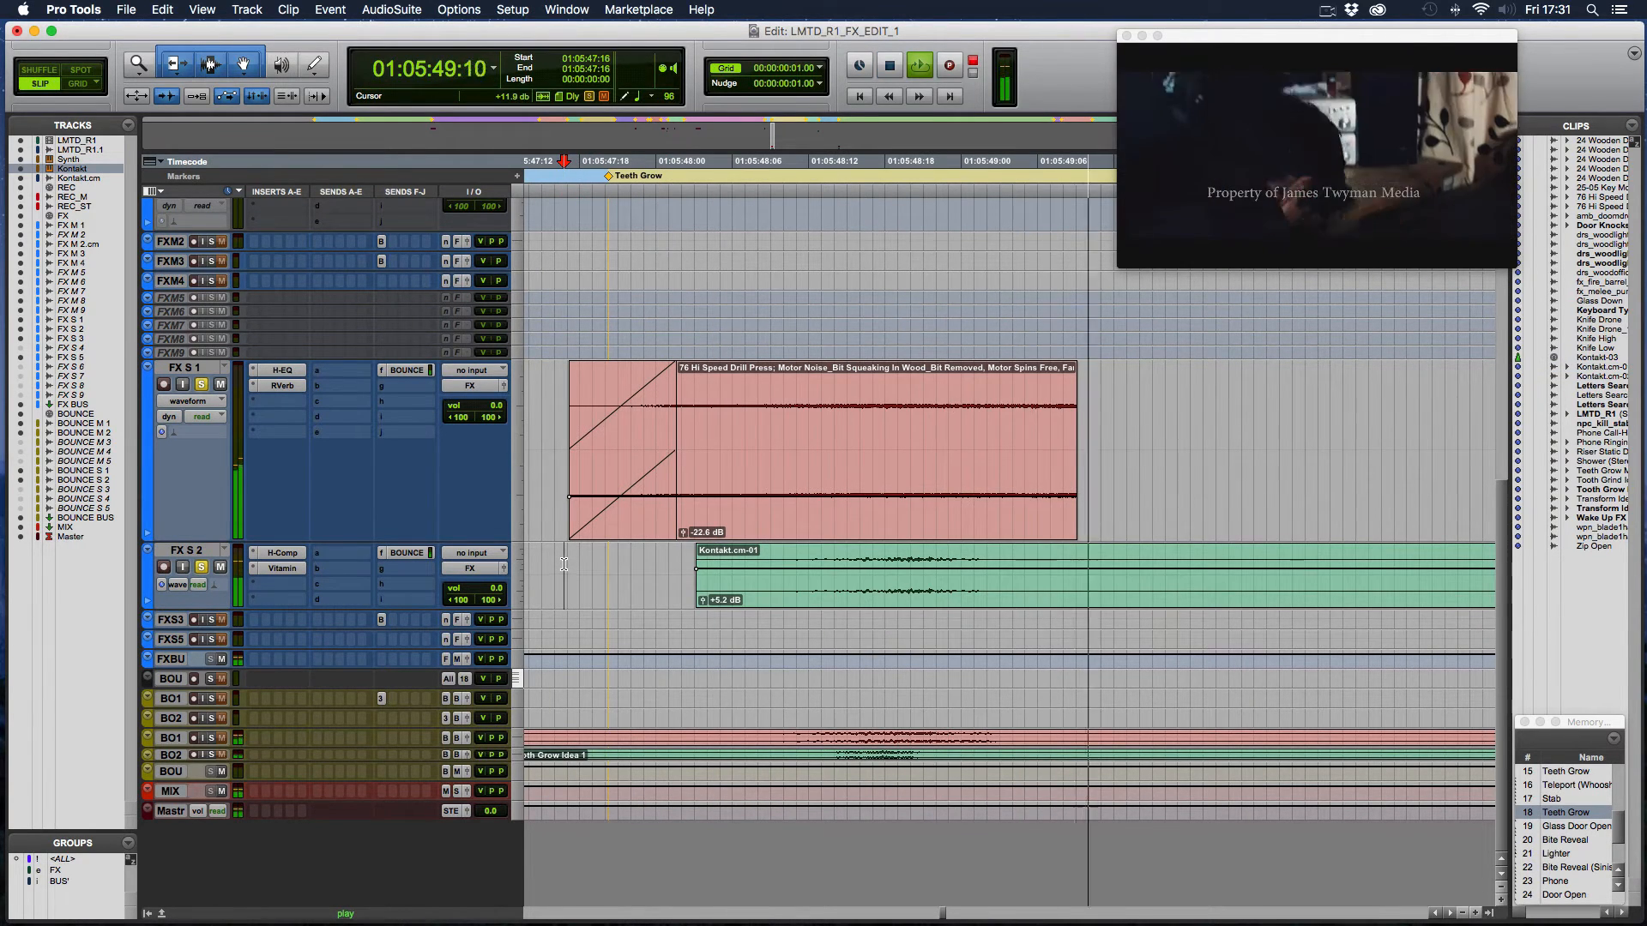
key(space)
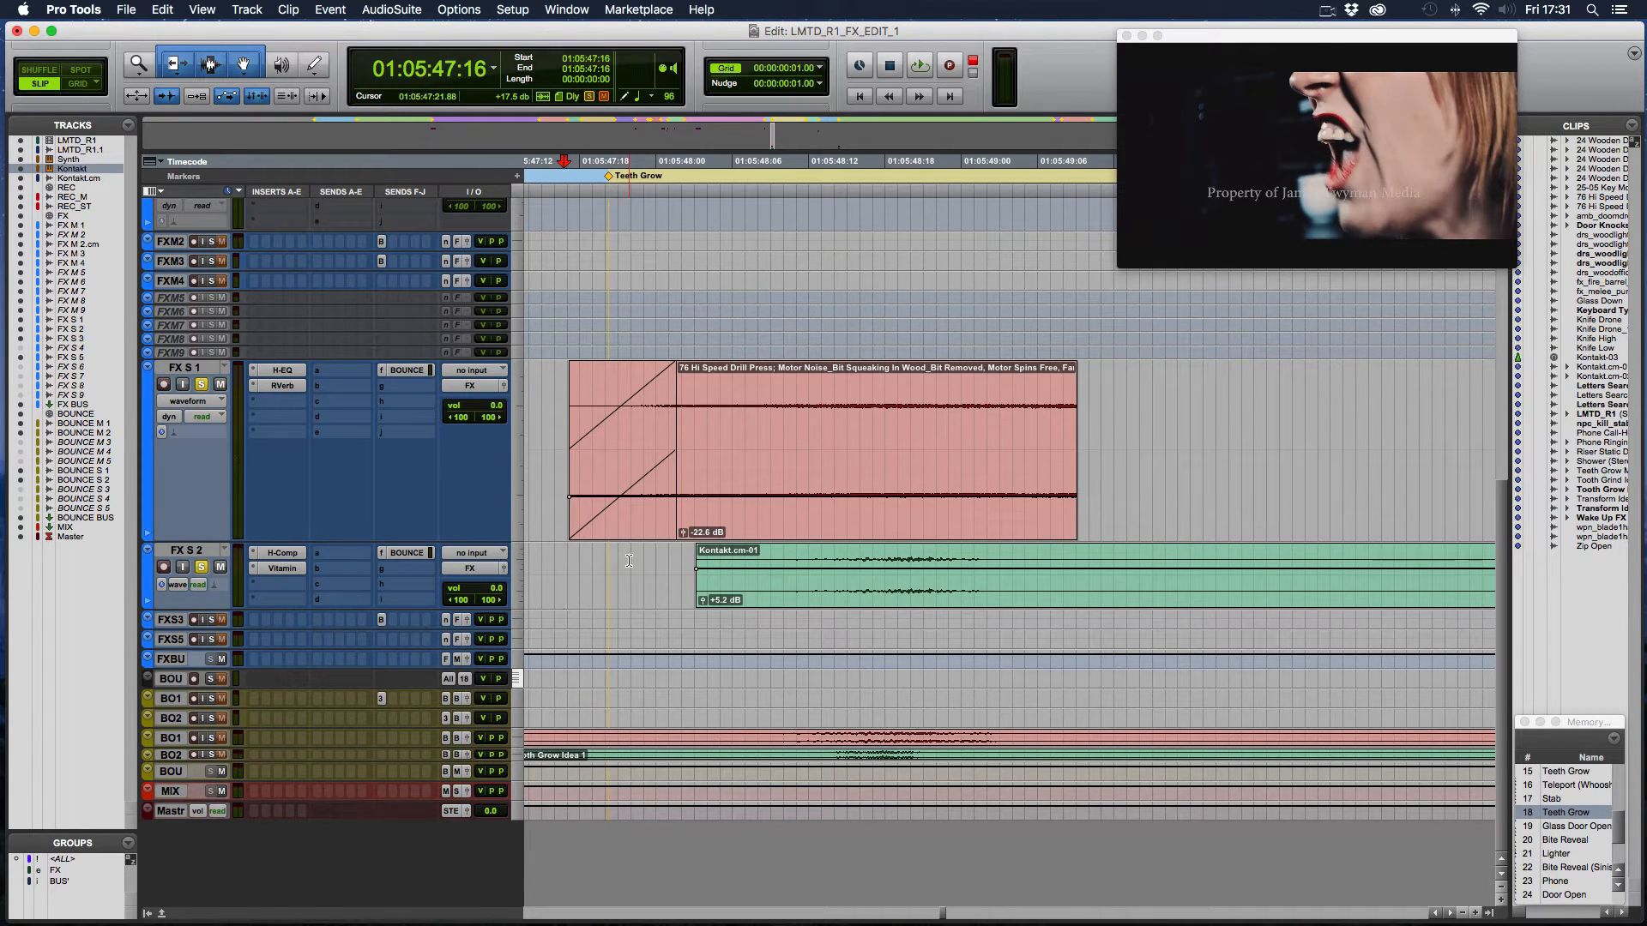
- Lower the clip gain of Kontakt.cm-01 on FX S 2 to -0.9 dB while playing the layers
drag(702, 601, 703, 606)
key(space)
click(703, 605)
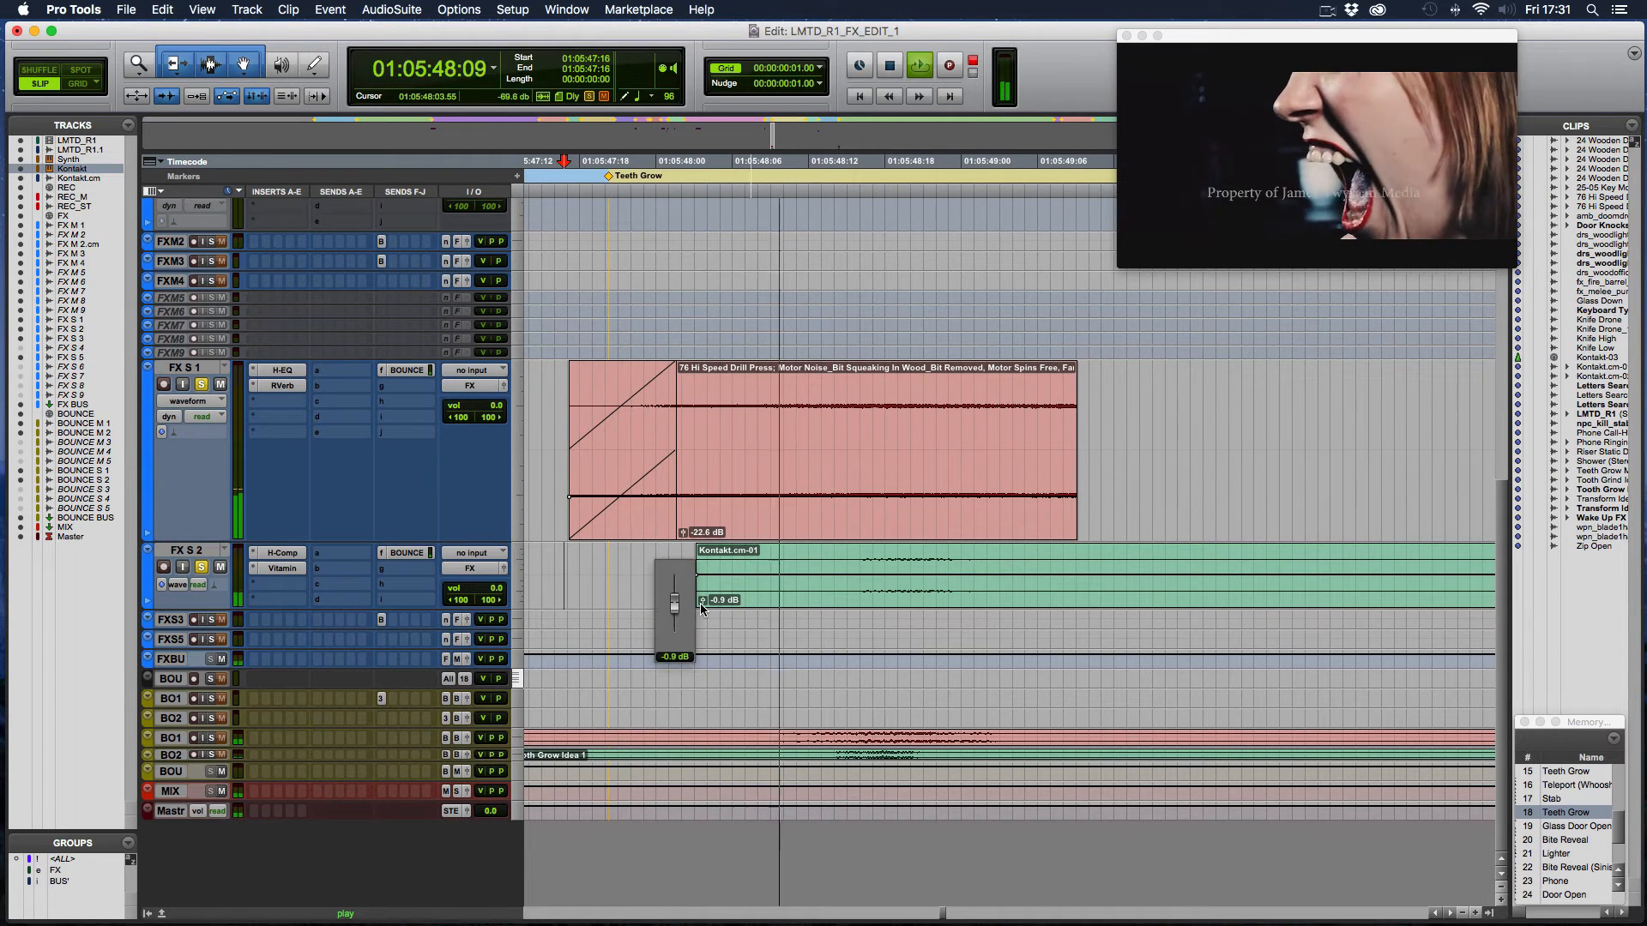
key(space)
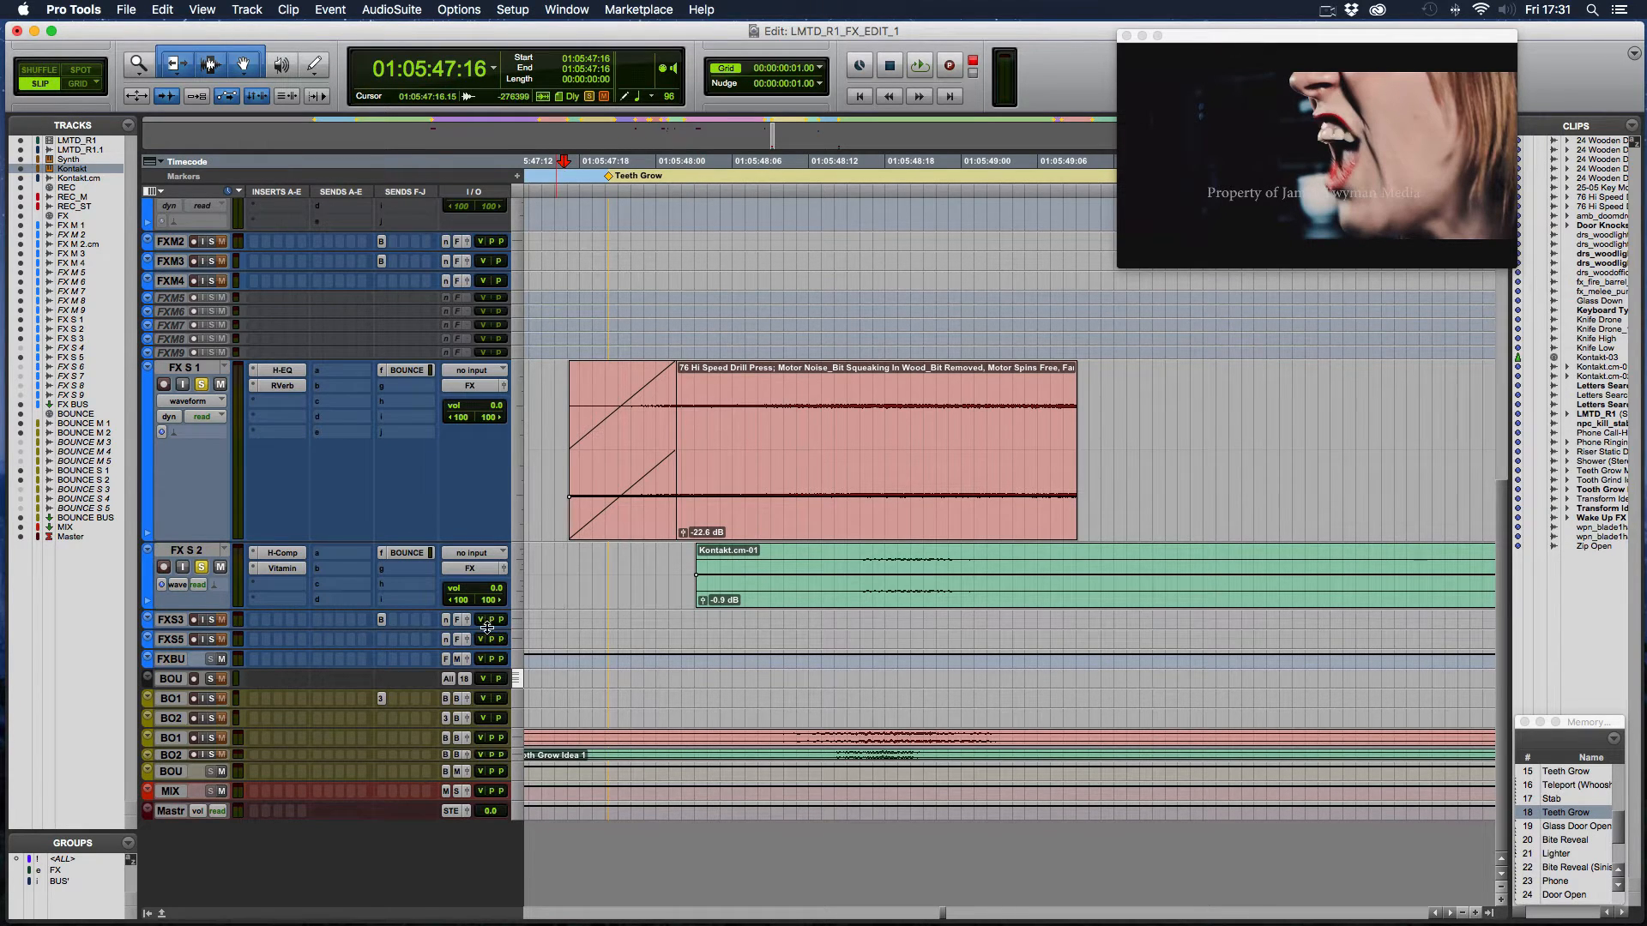
- Examine the settings of the H-Comp and Vitamin inserts on FX S 2, closing each plug-in
click(282, 553)
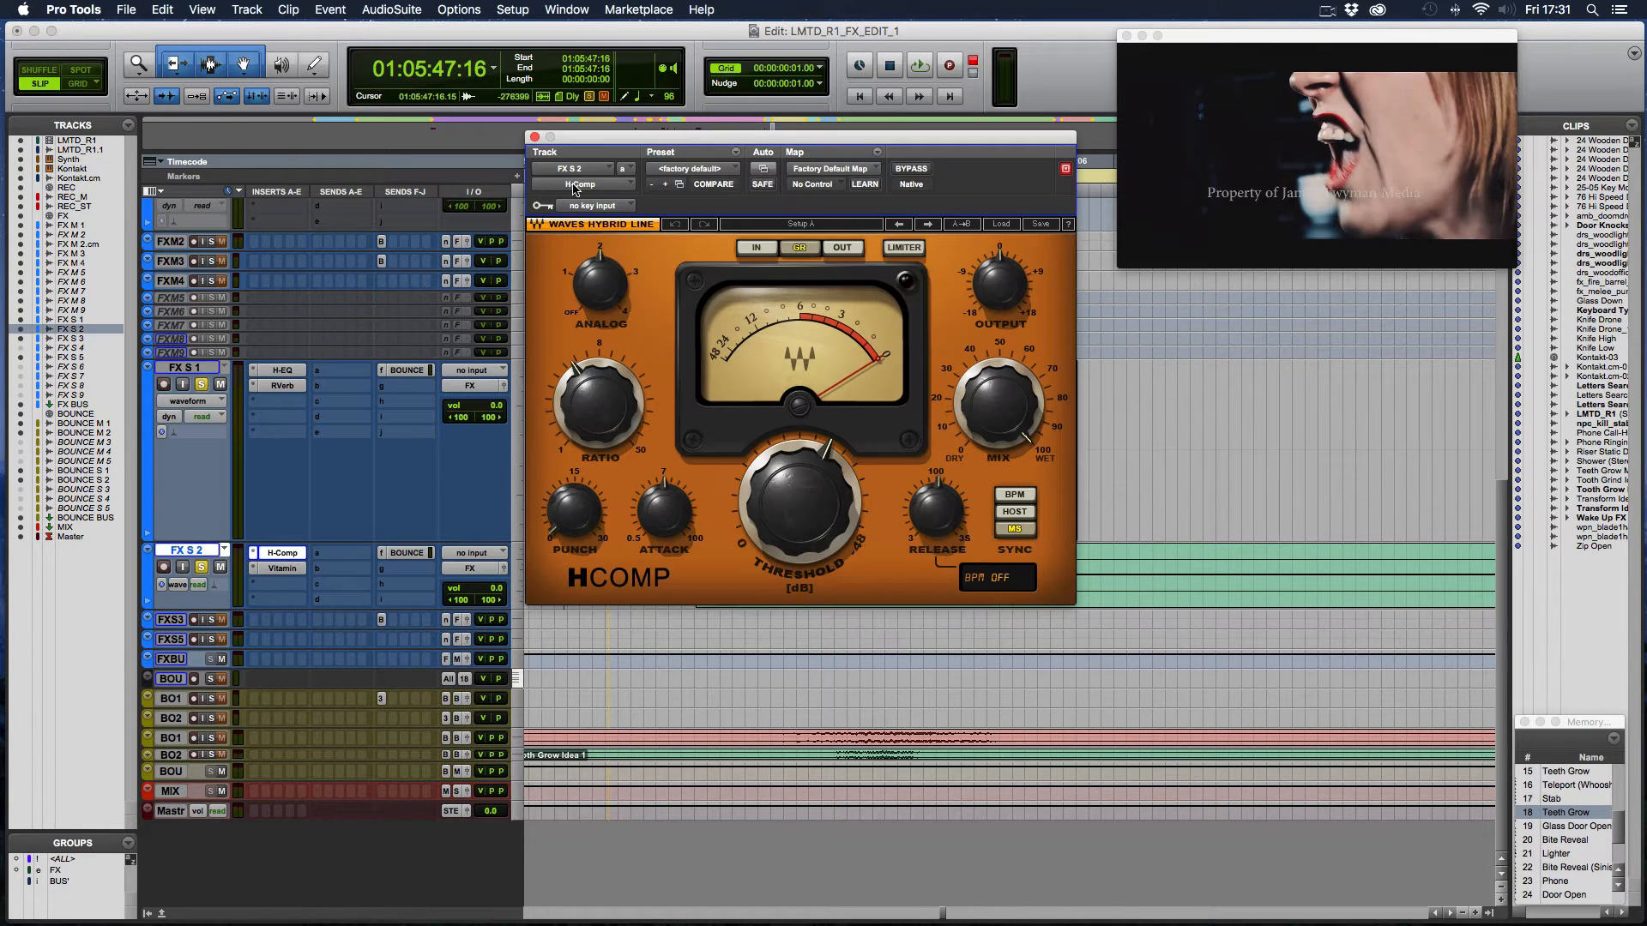
click(534, 137)
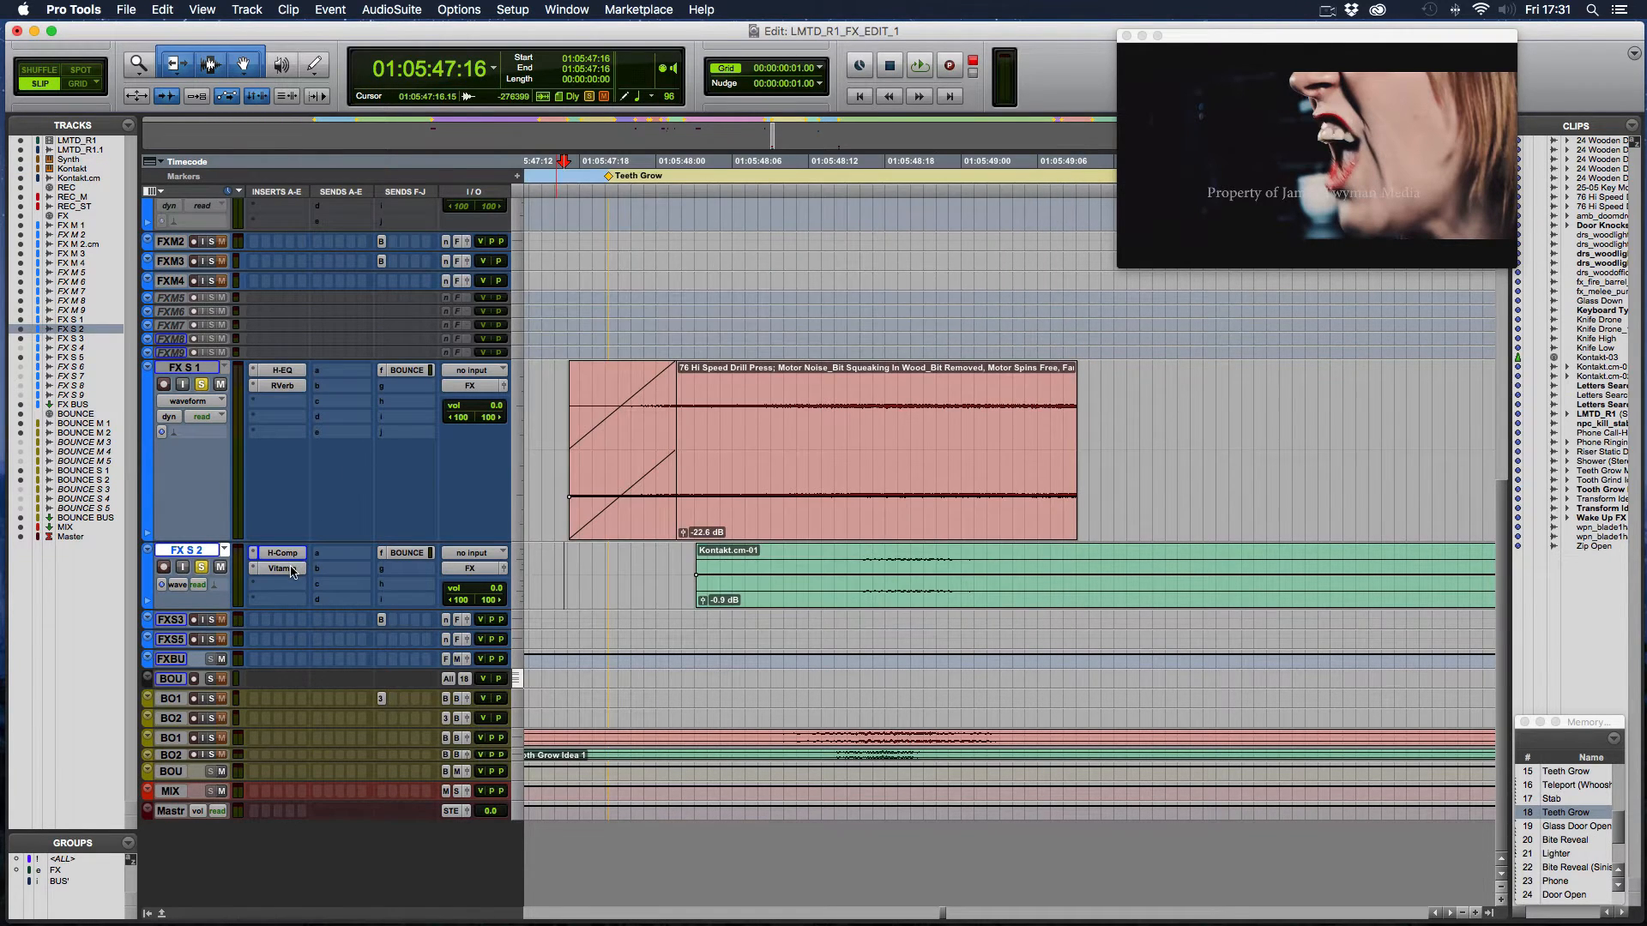
click(282, 568)
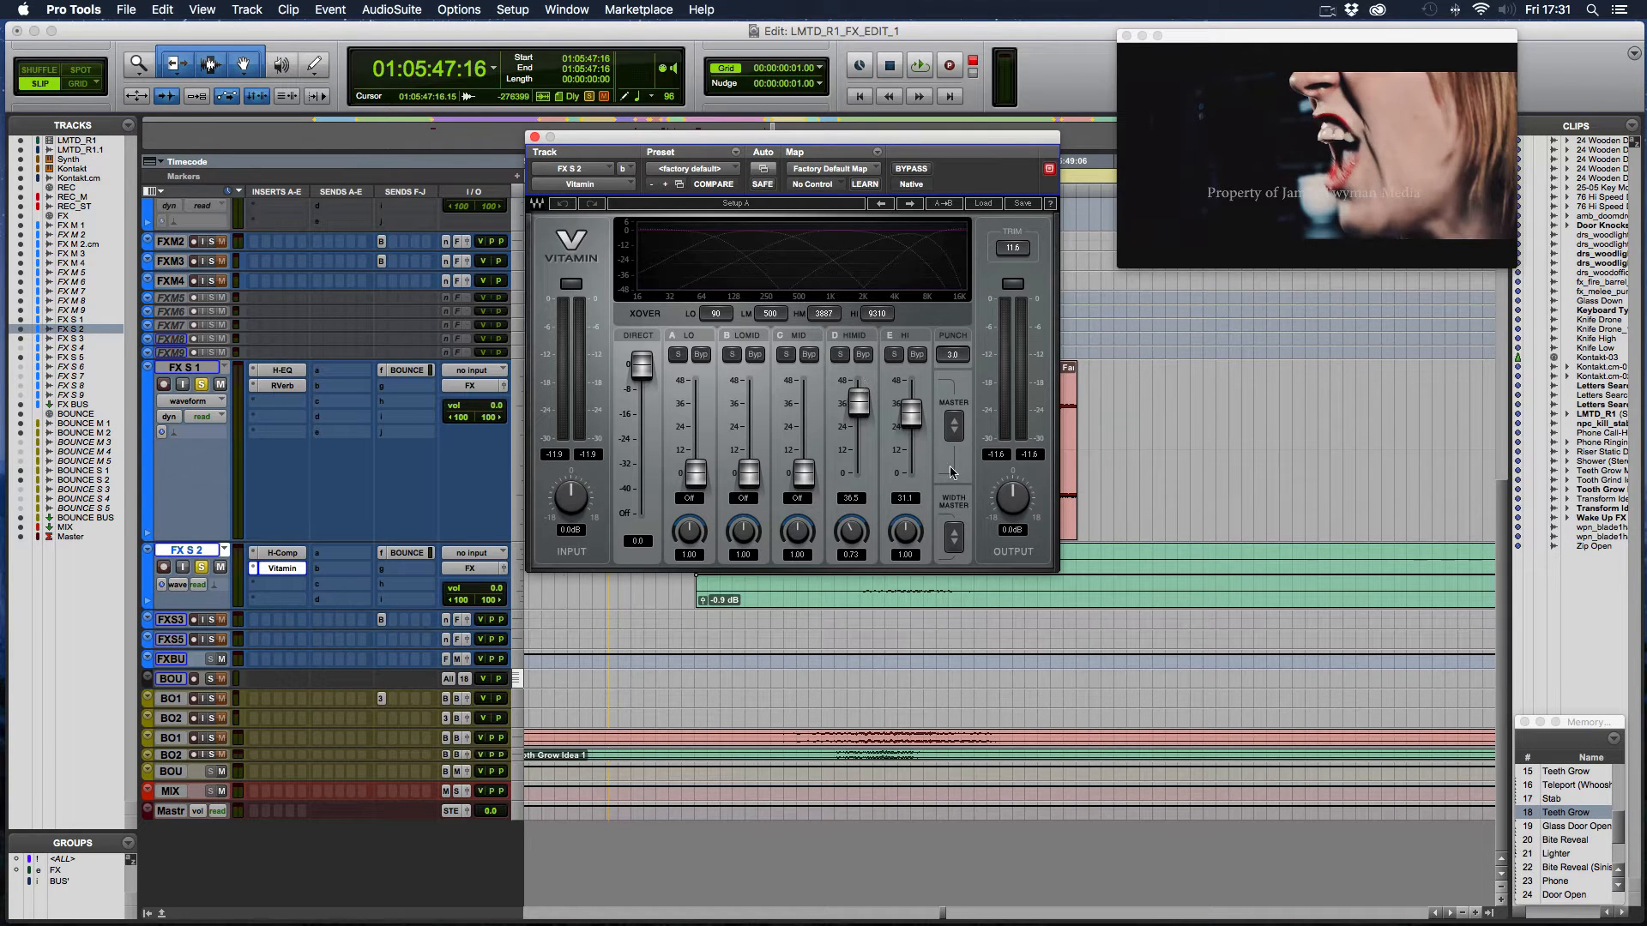
click(535, 137)
- Open the H-EQ insert on FX M 1 and unsolo FX S 1 and FX S 2
scroll(667, 542, up, 5)
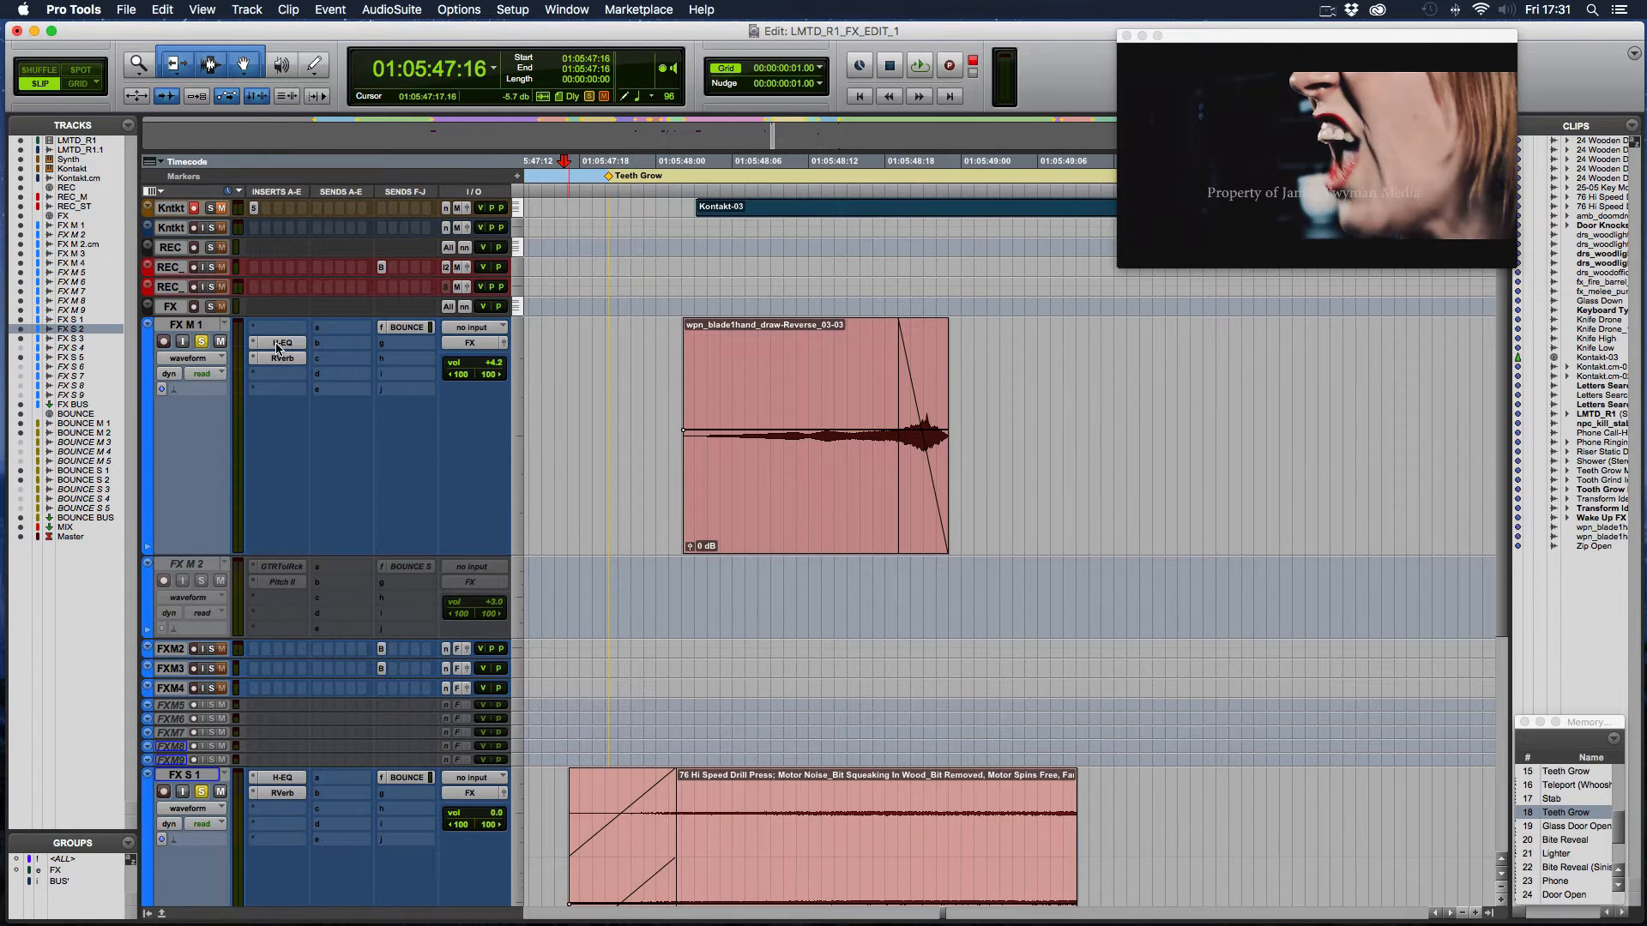
click(277, 346)
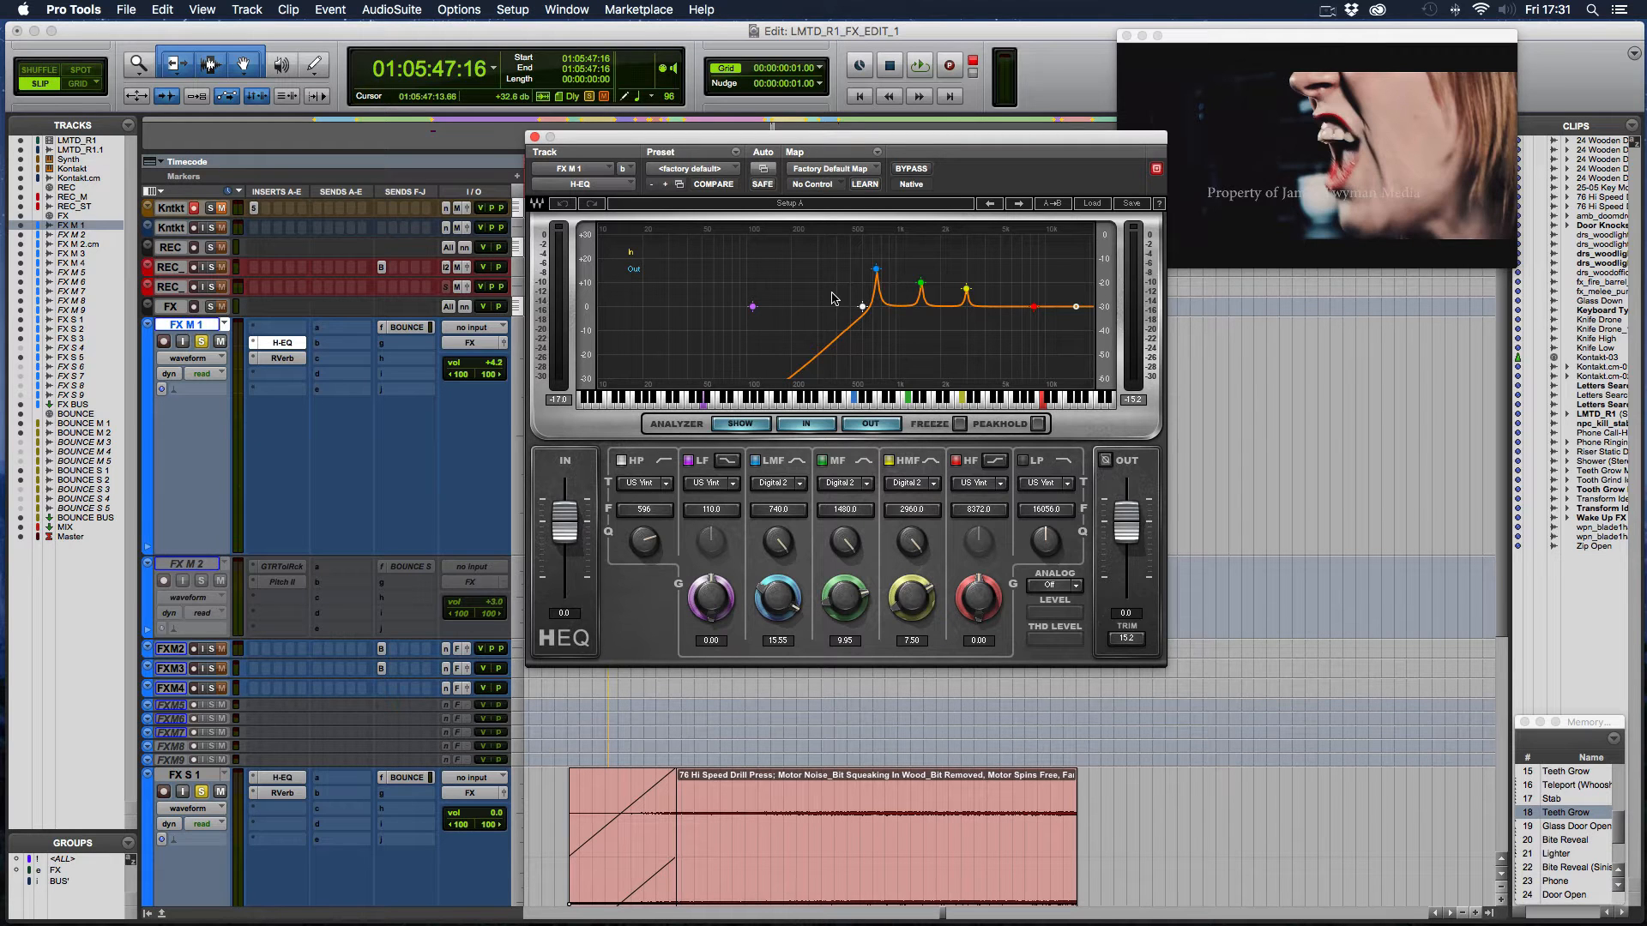
click(201, 791)
scroll(203, 797, down, 5)
click(200, 567)
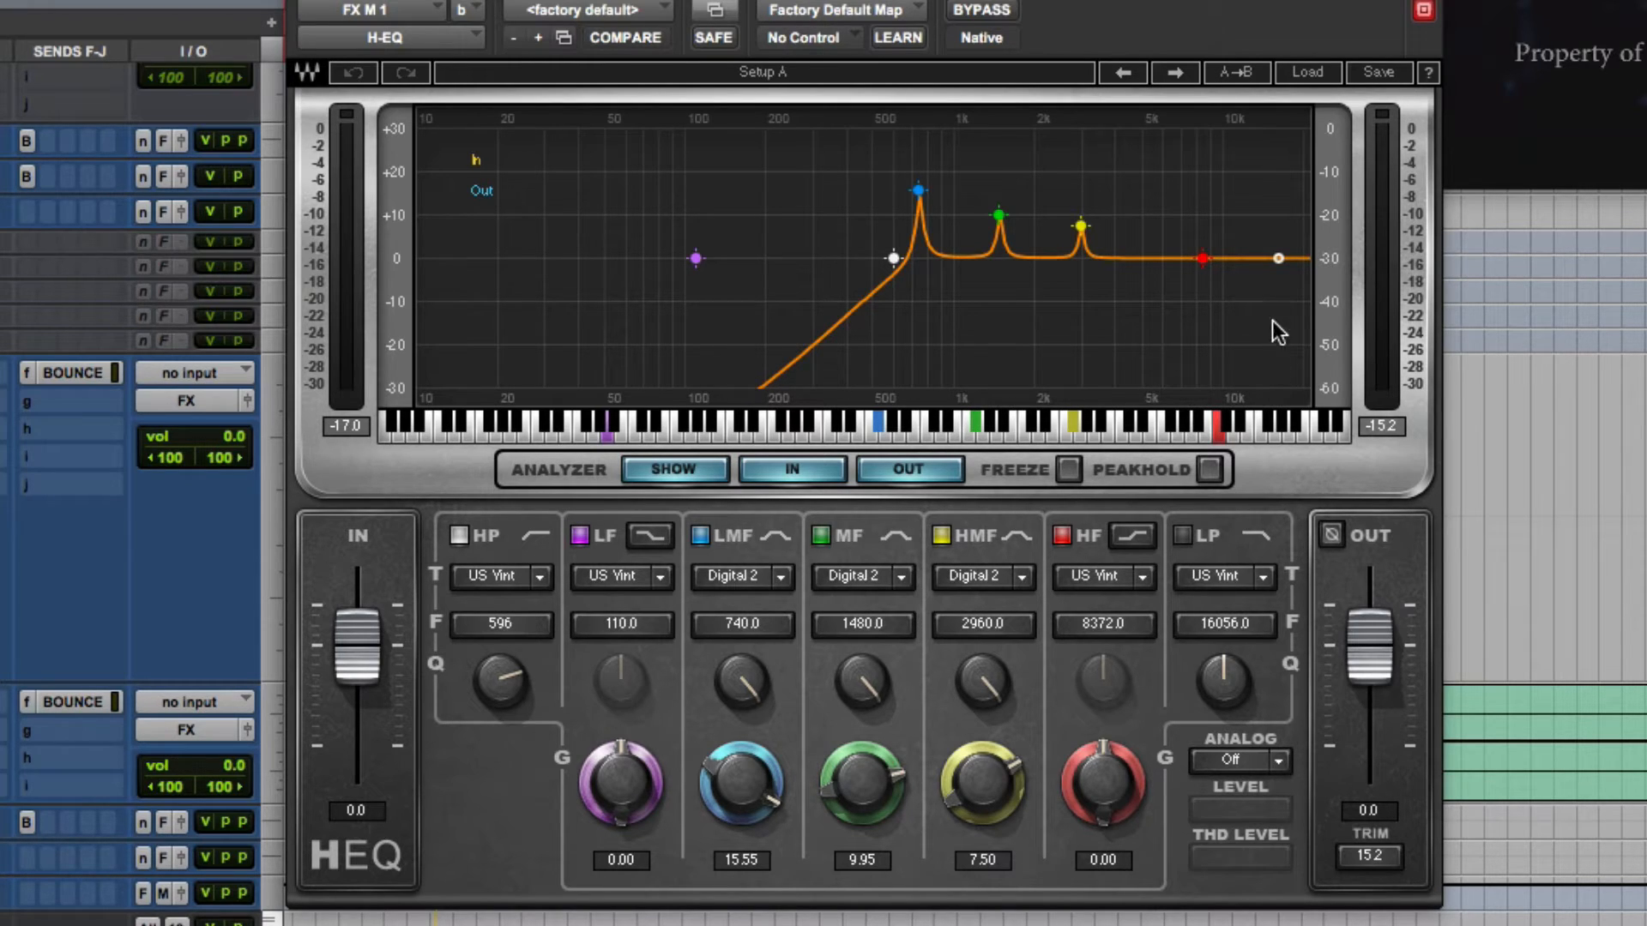
- Play FX M 1 alone and watch its frequency peaks in the H-EQ analyzer
scroll(23, 492, up, 5)
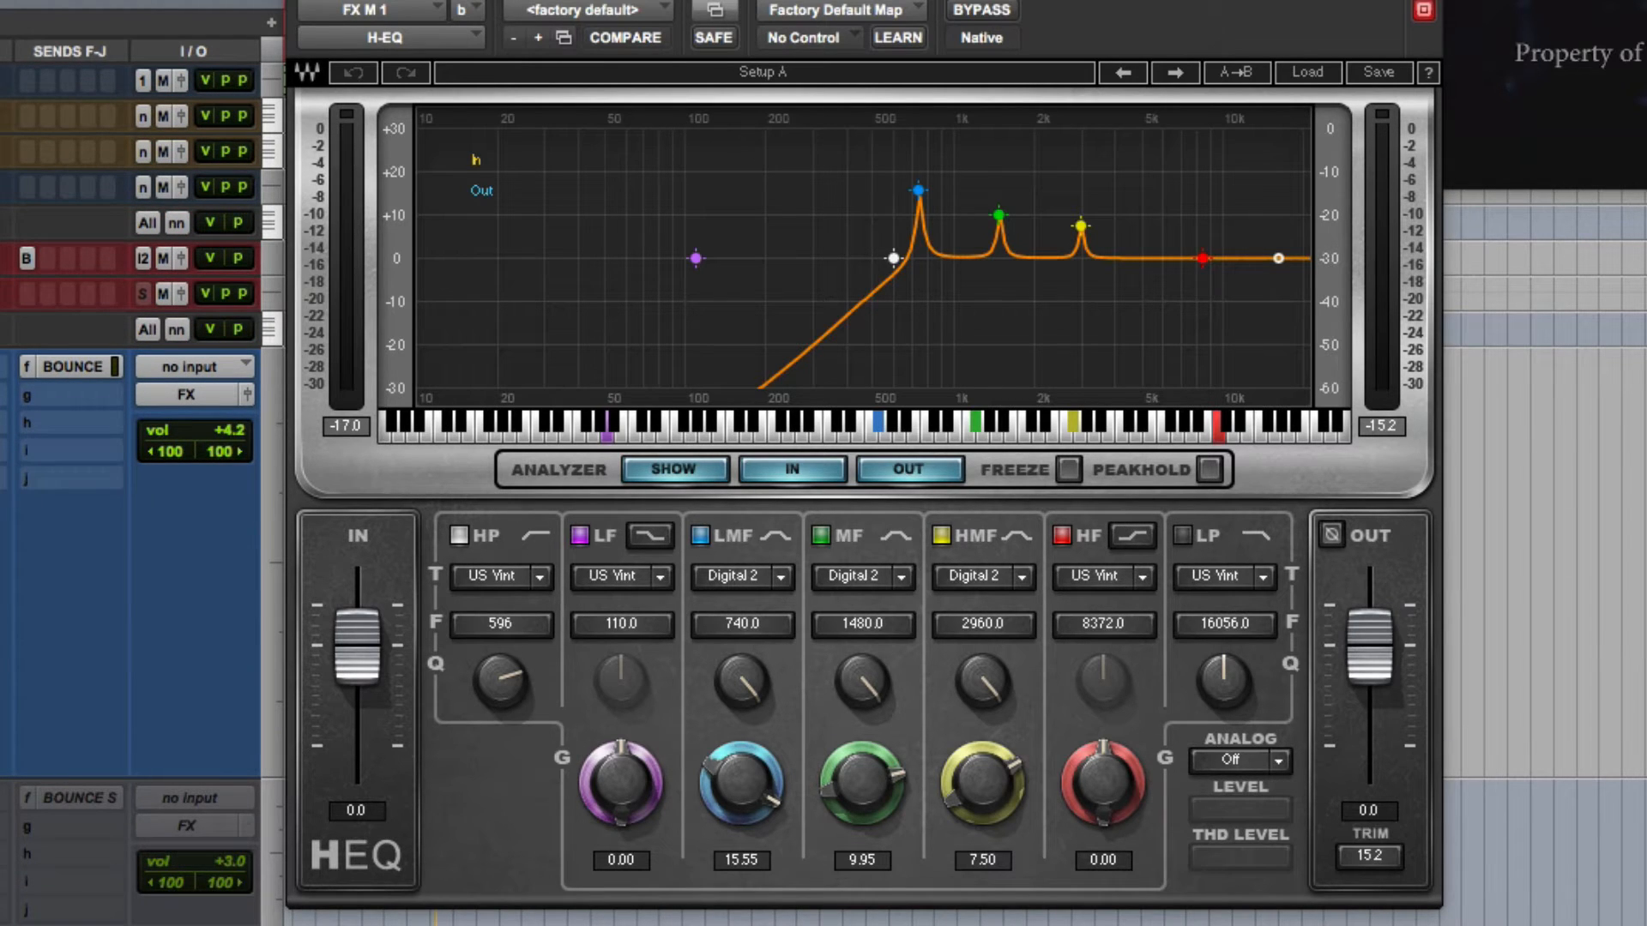
key(space)
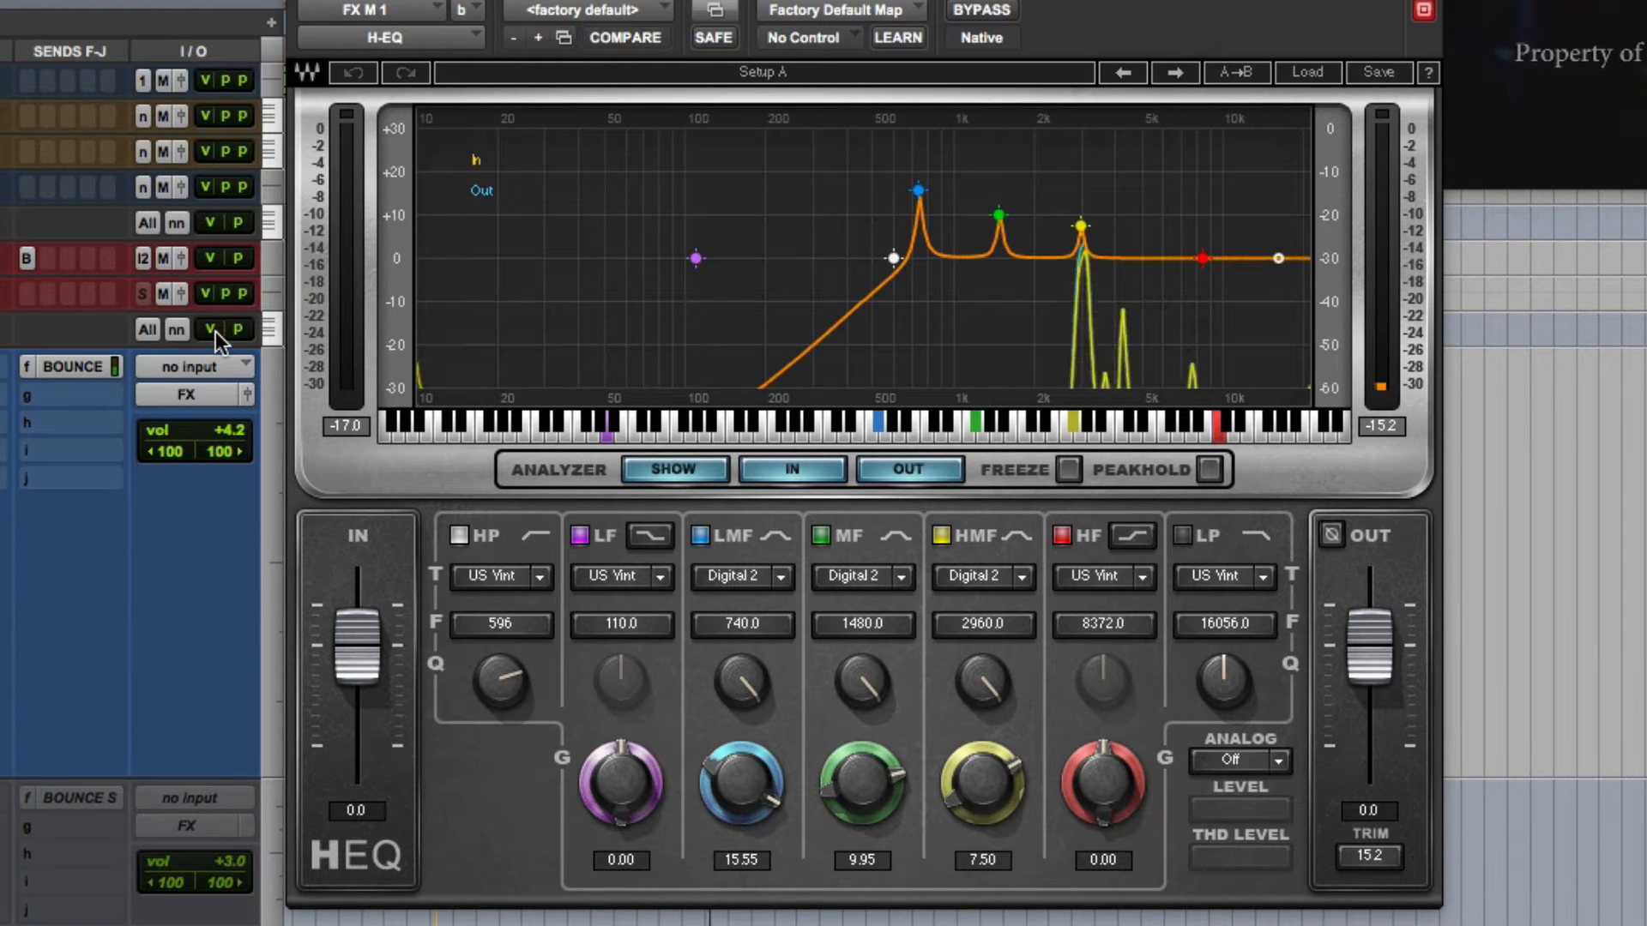
key(space)
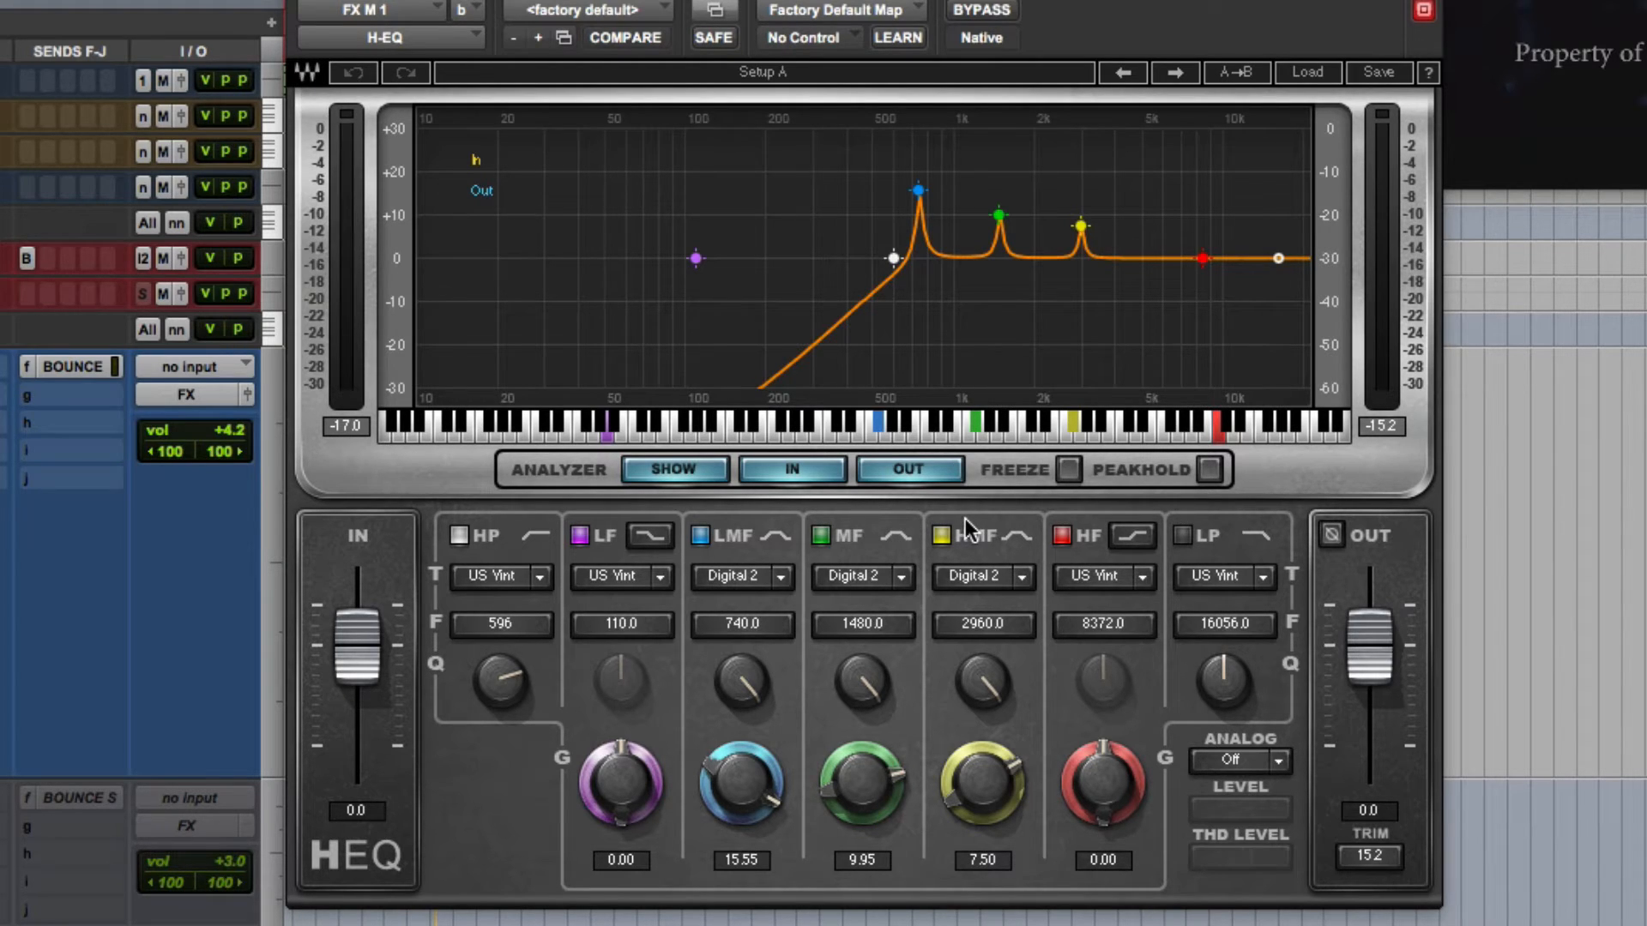
- Play FX M 1 while switching its H-EQ between bypassed and active to compare the sound
key(space)
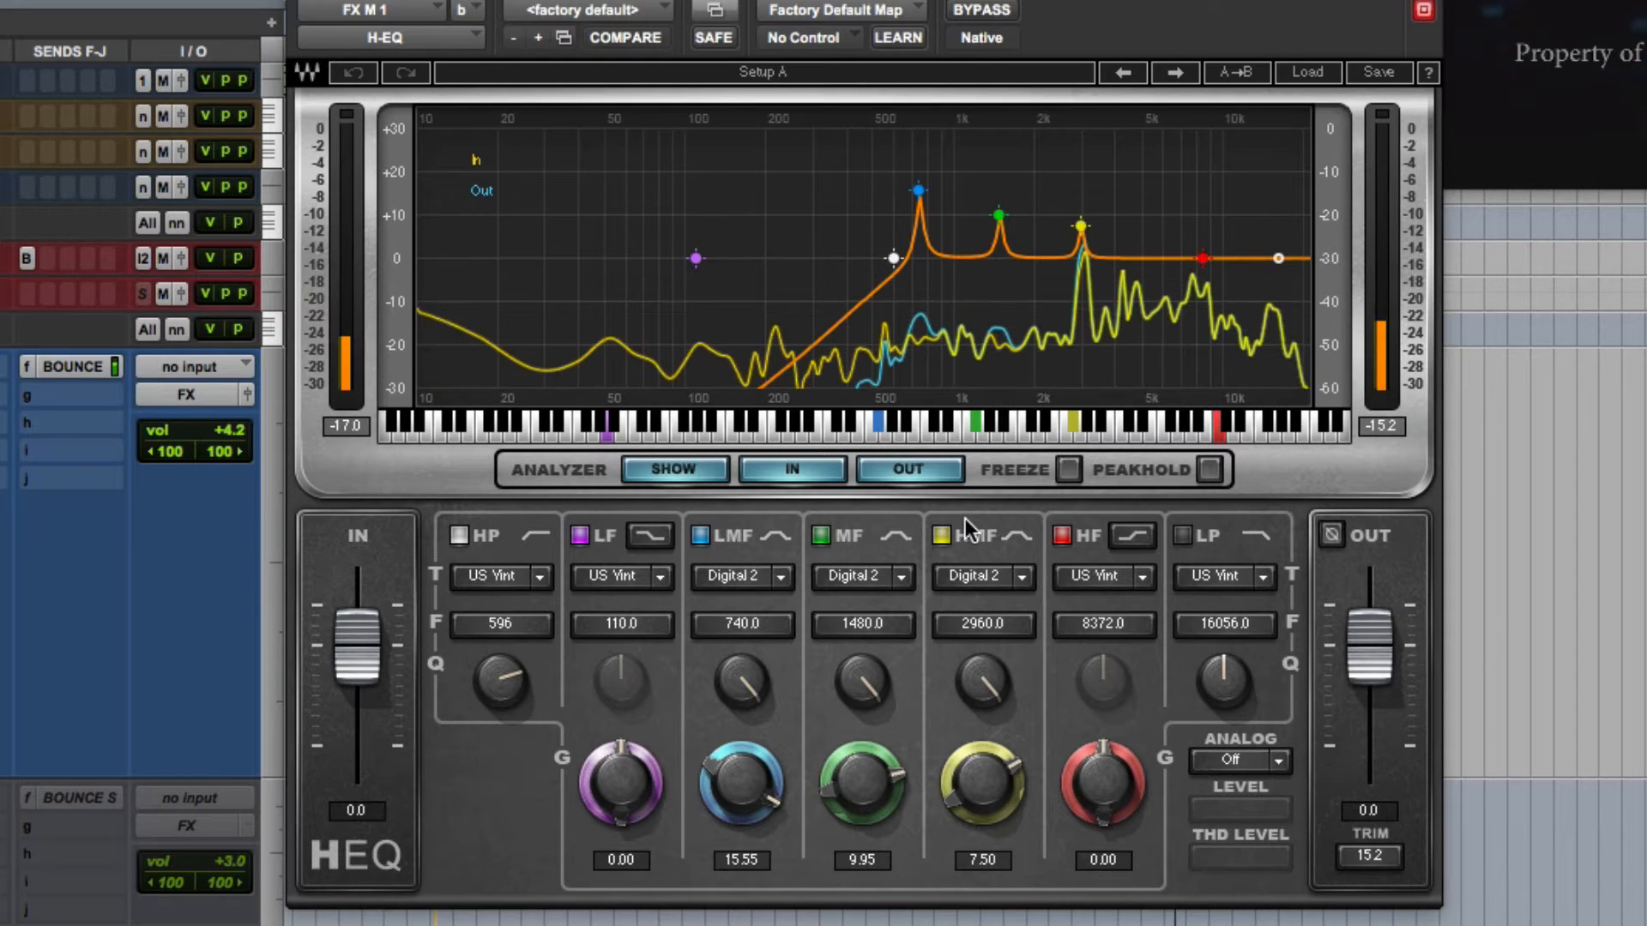
key(space)
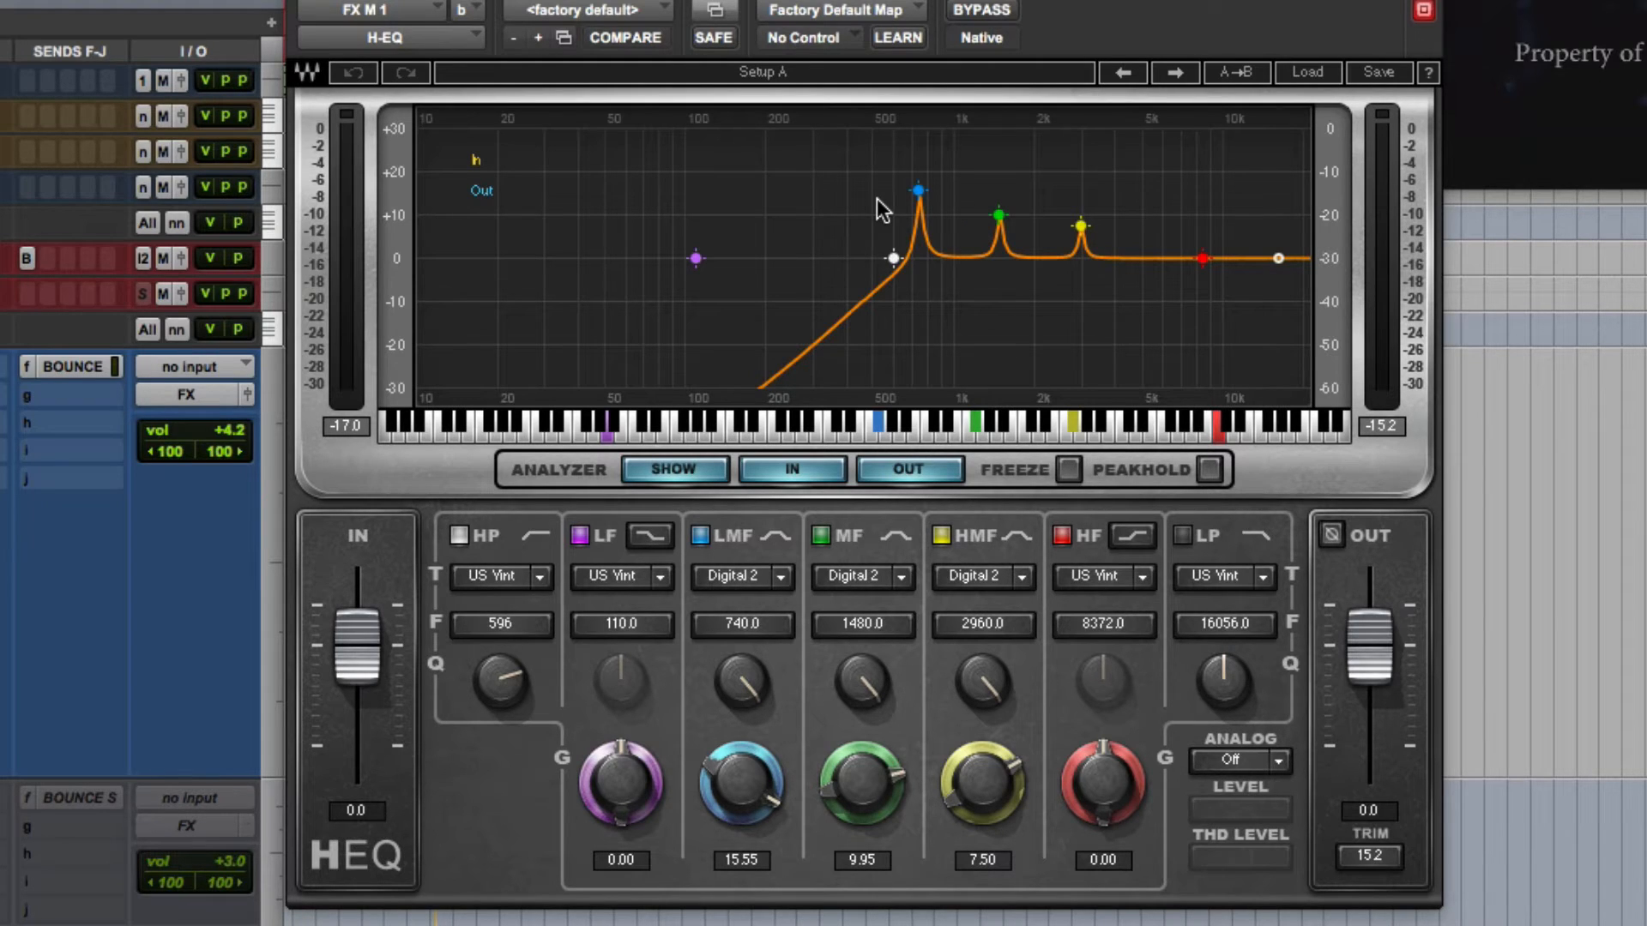
click(983, 14)
click(983, 12)
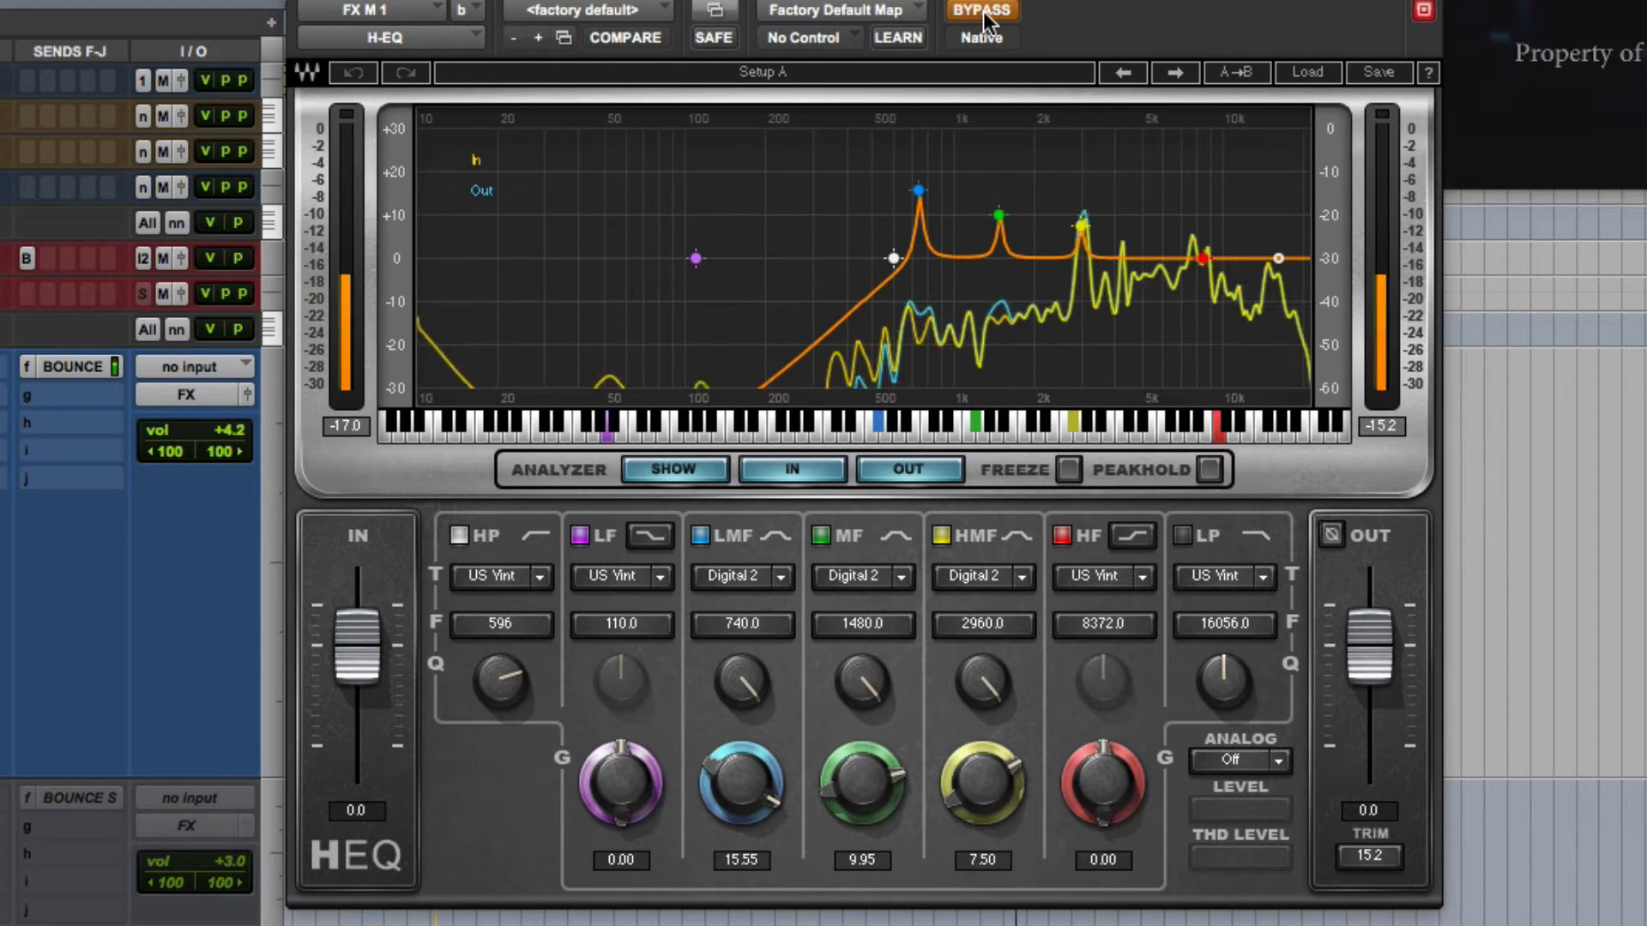
click(983, 12)
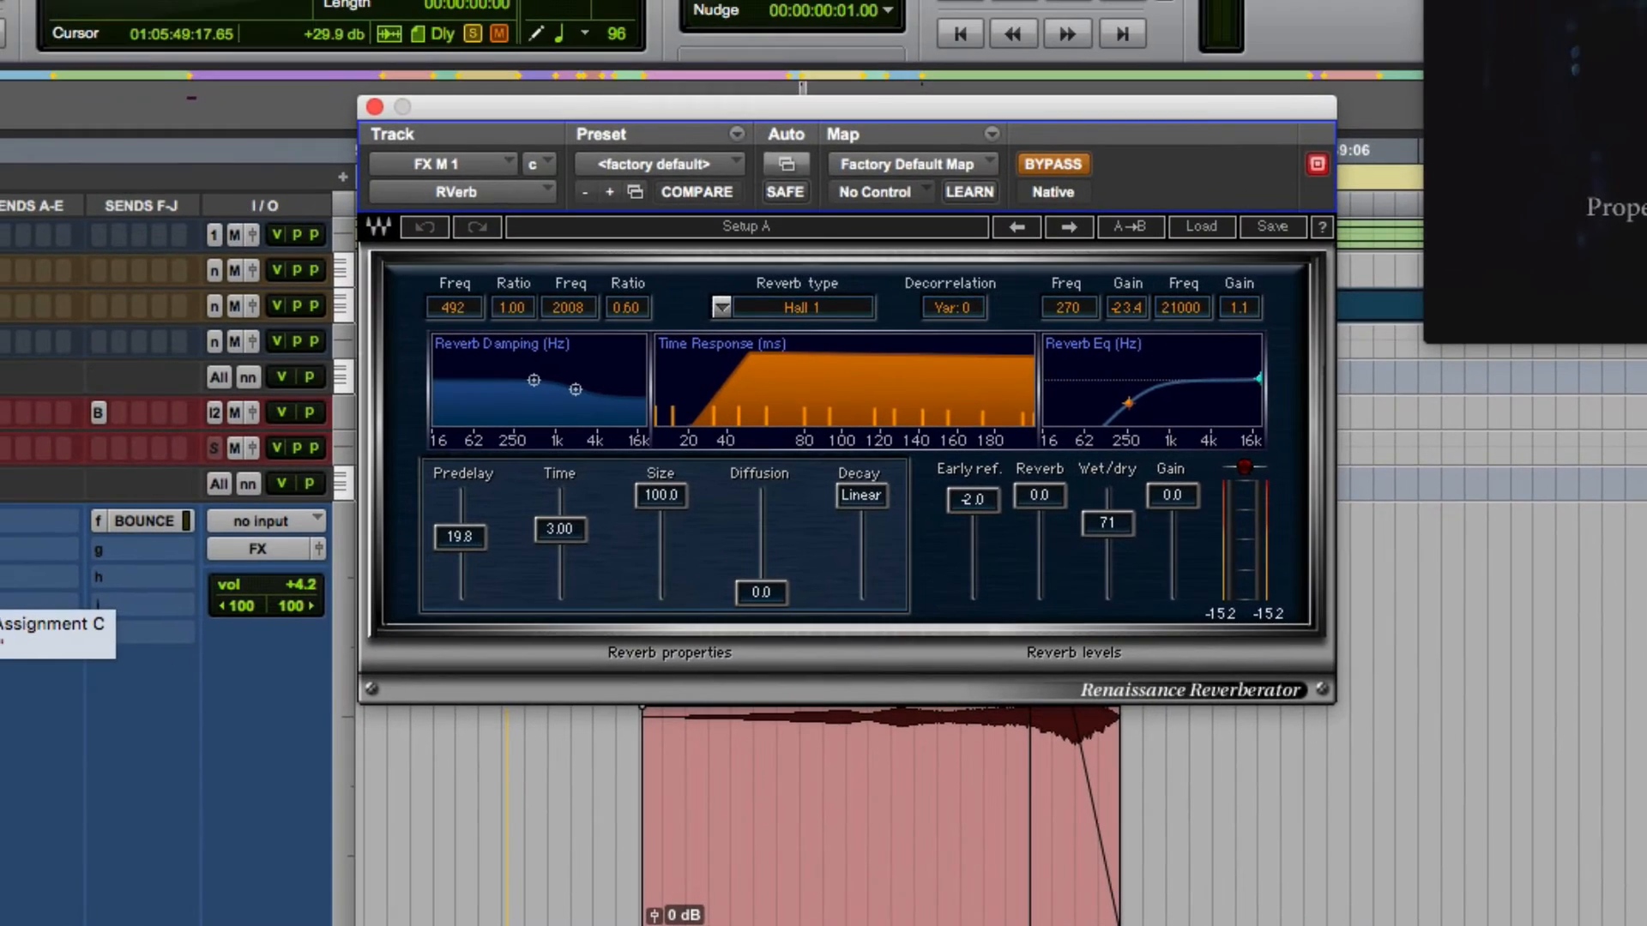
- Compare FX M 1 with its RVerb insert bypassed and active, and close the plug-in
super+click(0, 577)
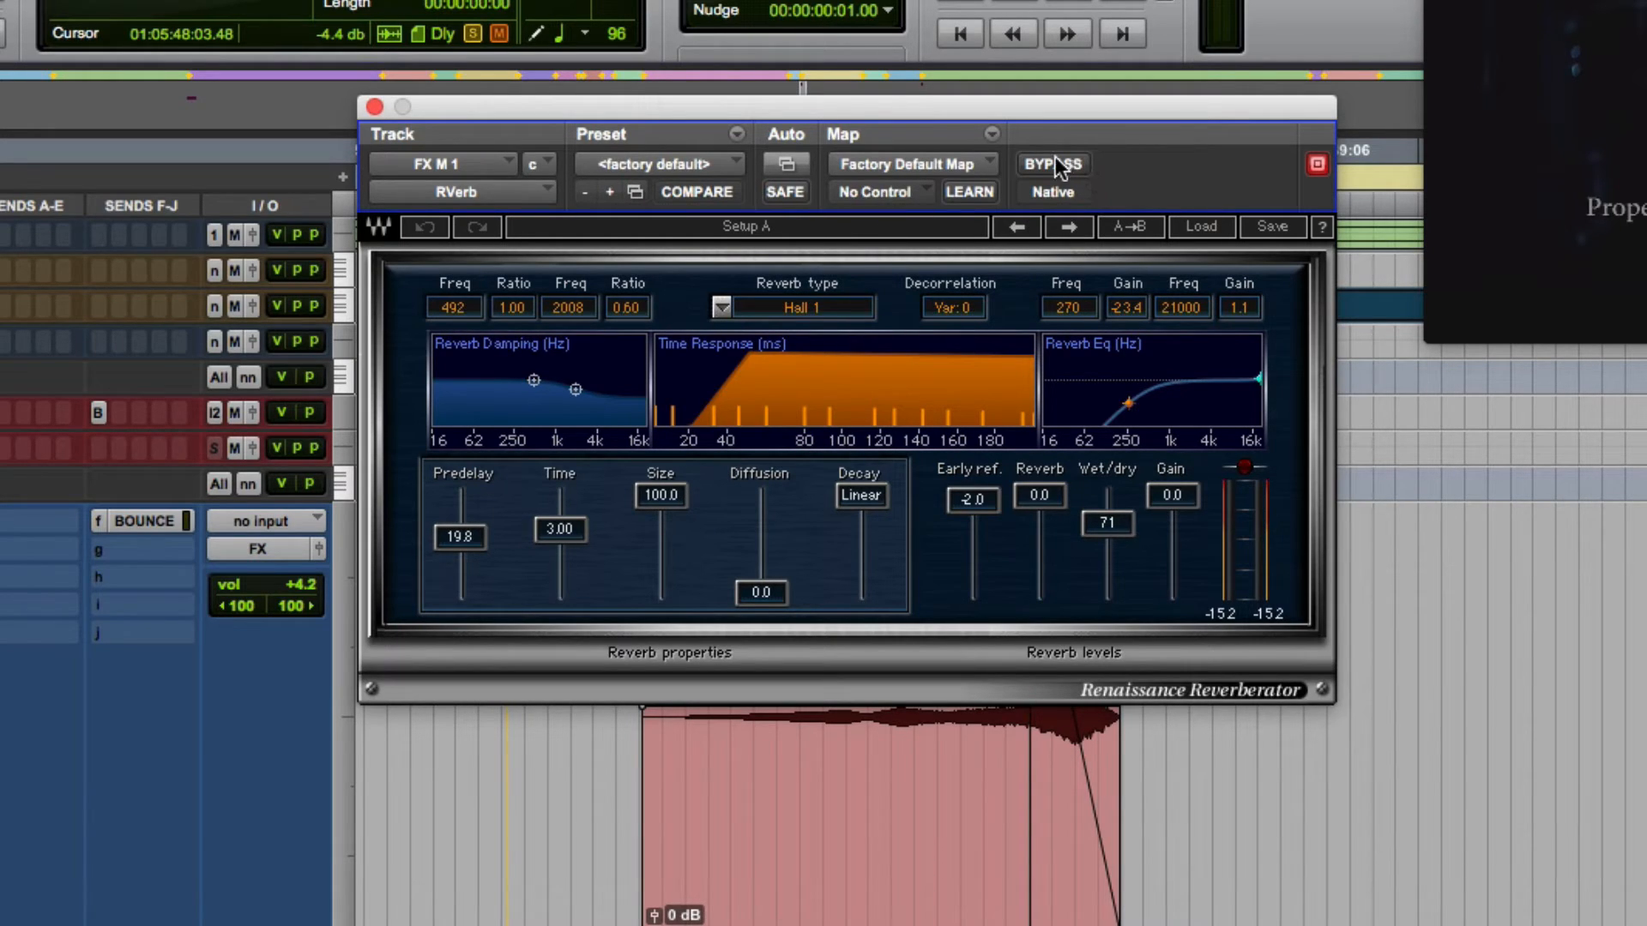
key(space)
click(1055, 159)
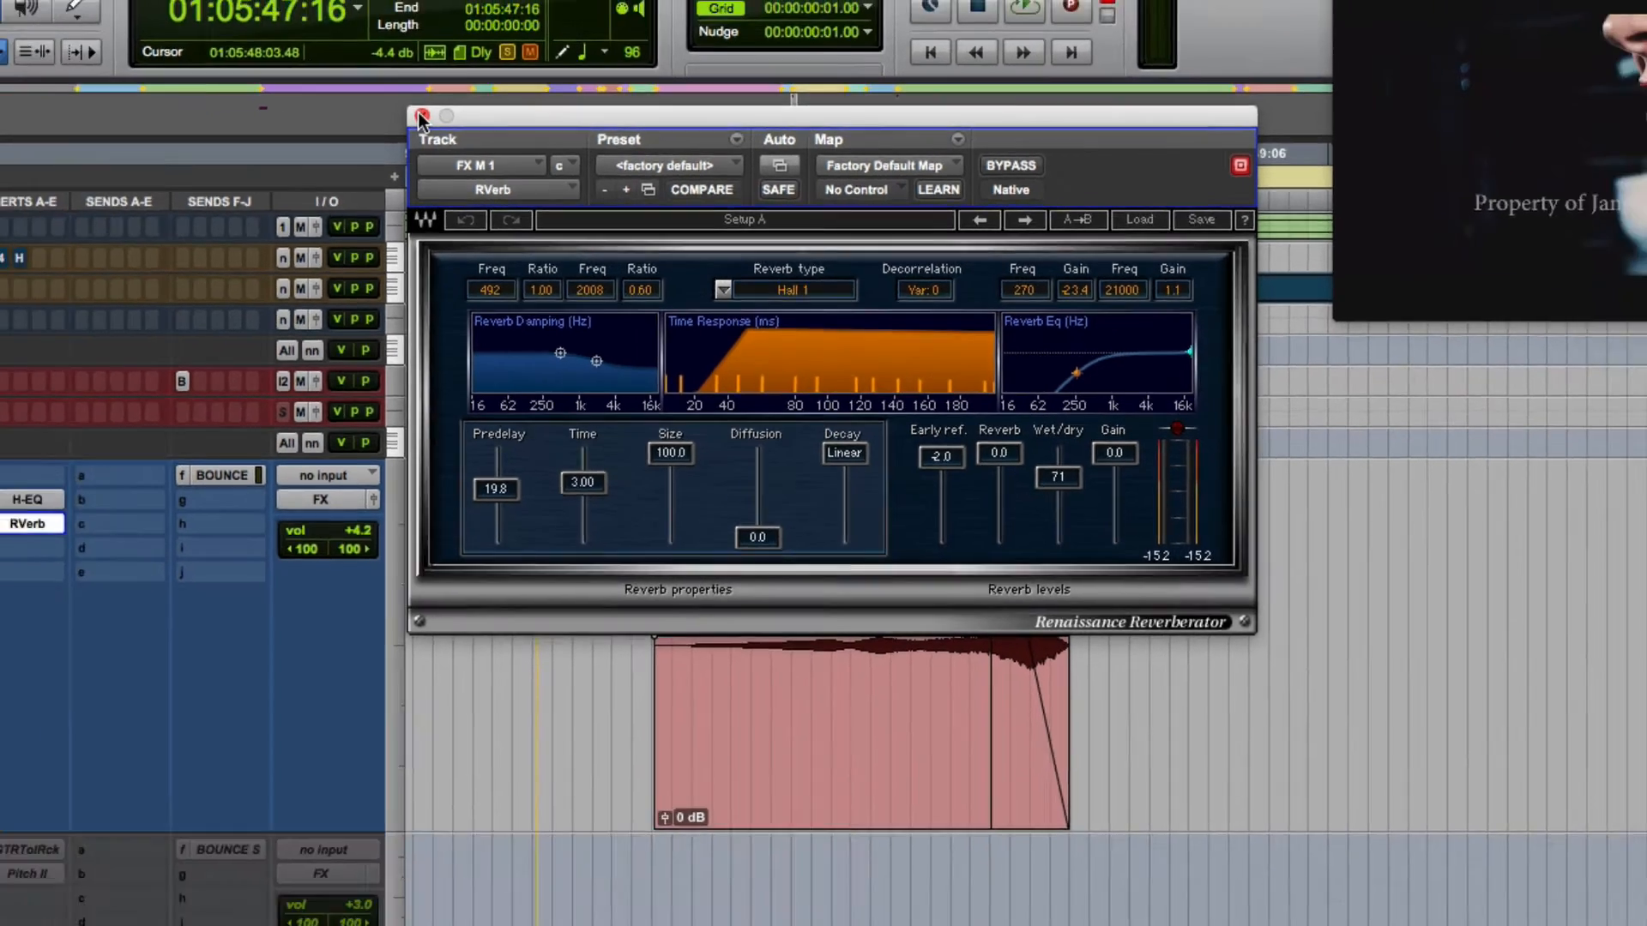
click(374, 106)
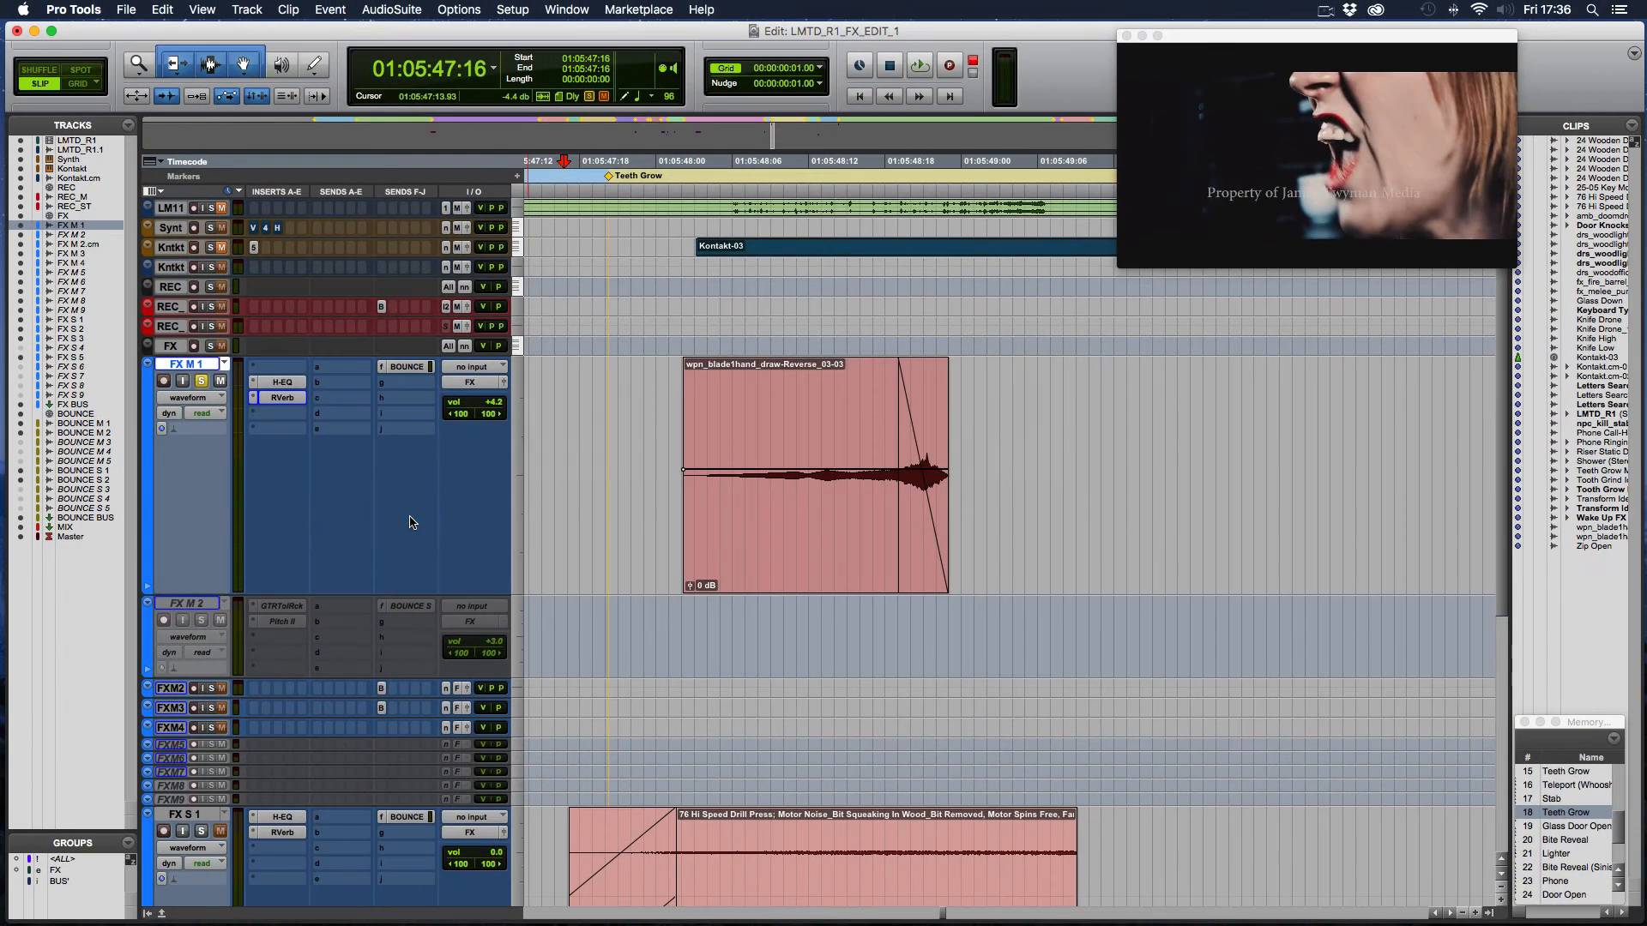
- Unsolo FX M 1, solo FX S 1 and open the H-EQ insert on FX S 1
scroll(434, 459, down, 5)
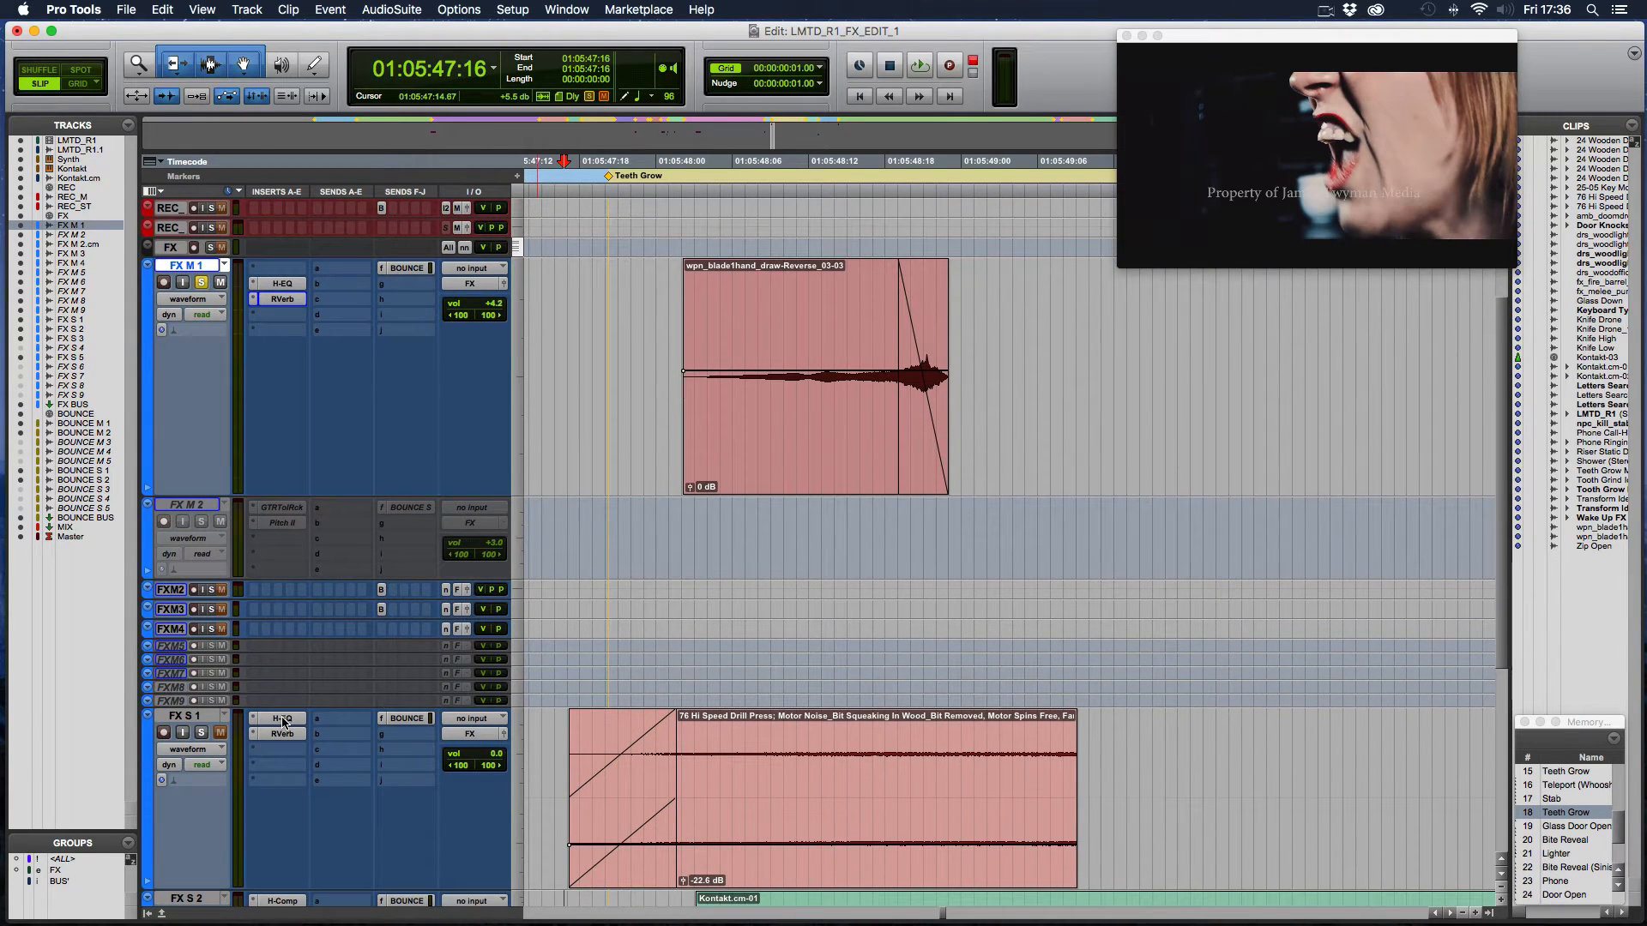
click(200, 282)
click(201, 733)
click(287, 722)
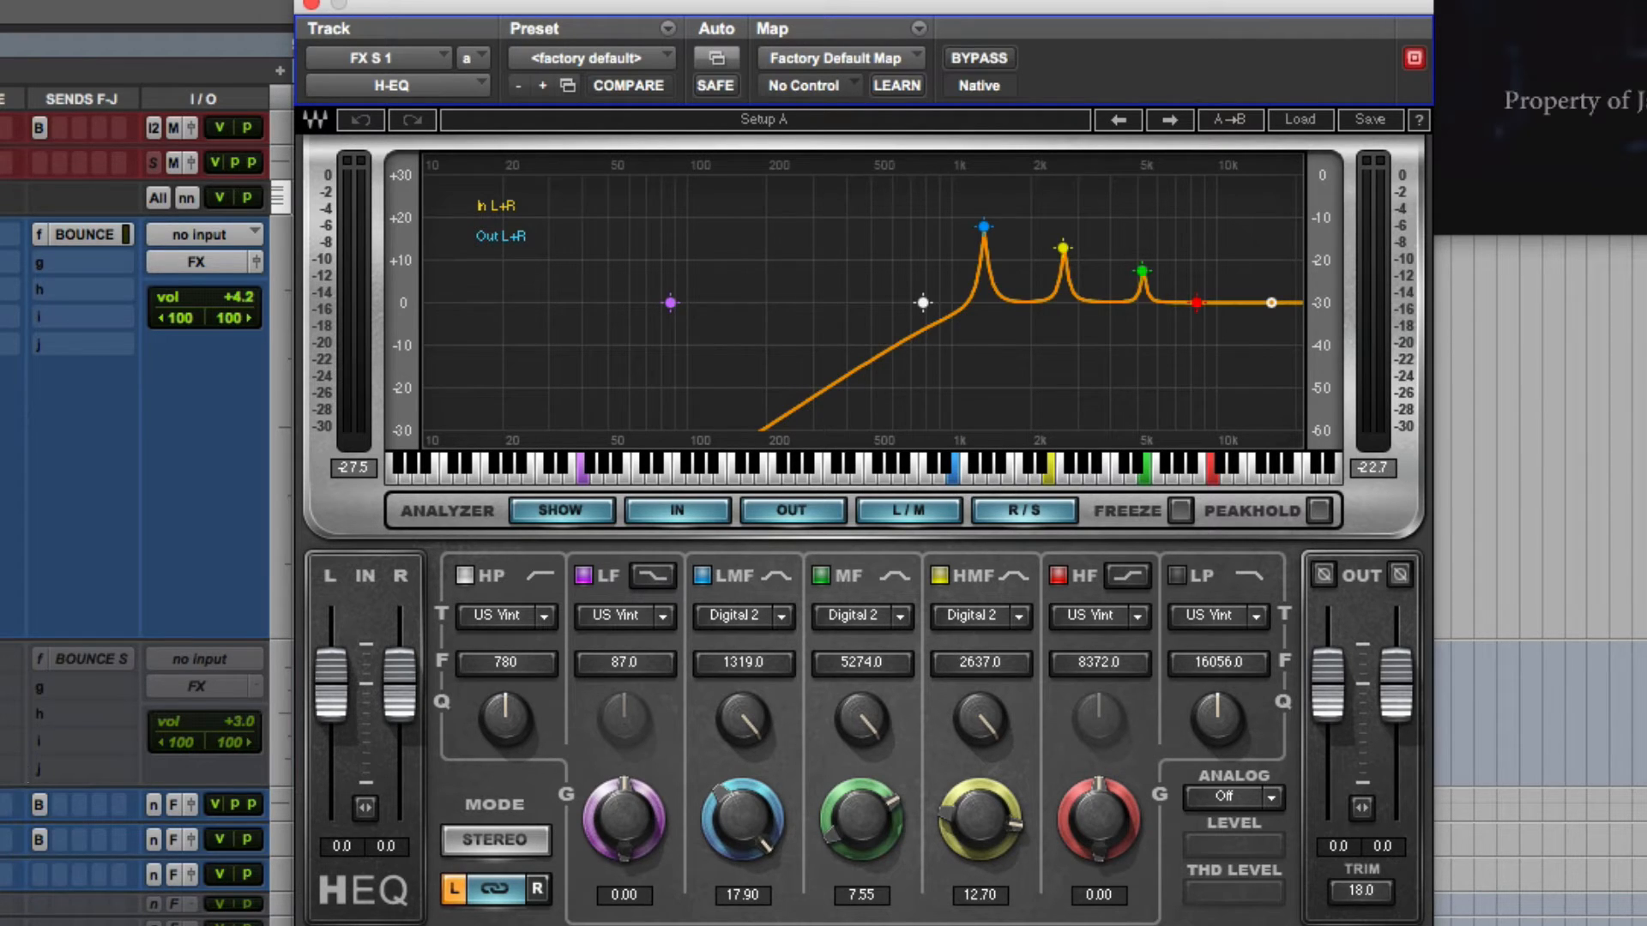
- Play FX S 1 with its H-EQ active and bypassed, comparing the boosted frequencies in the analyzer
key(space)
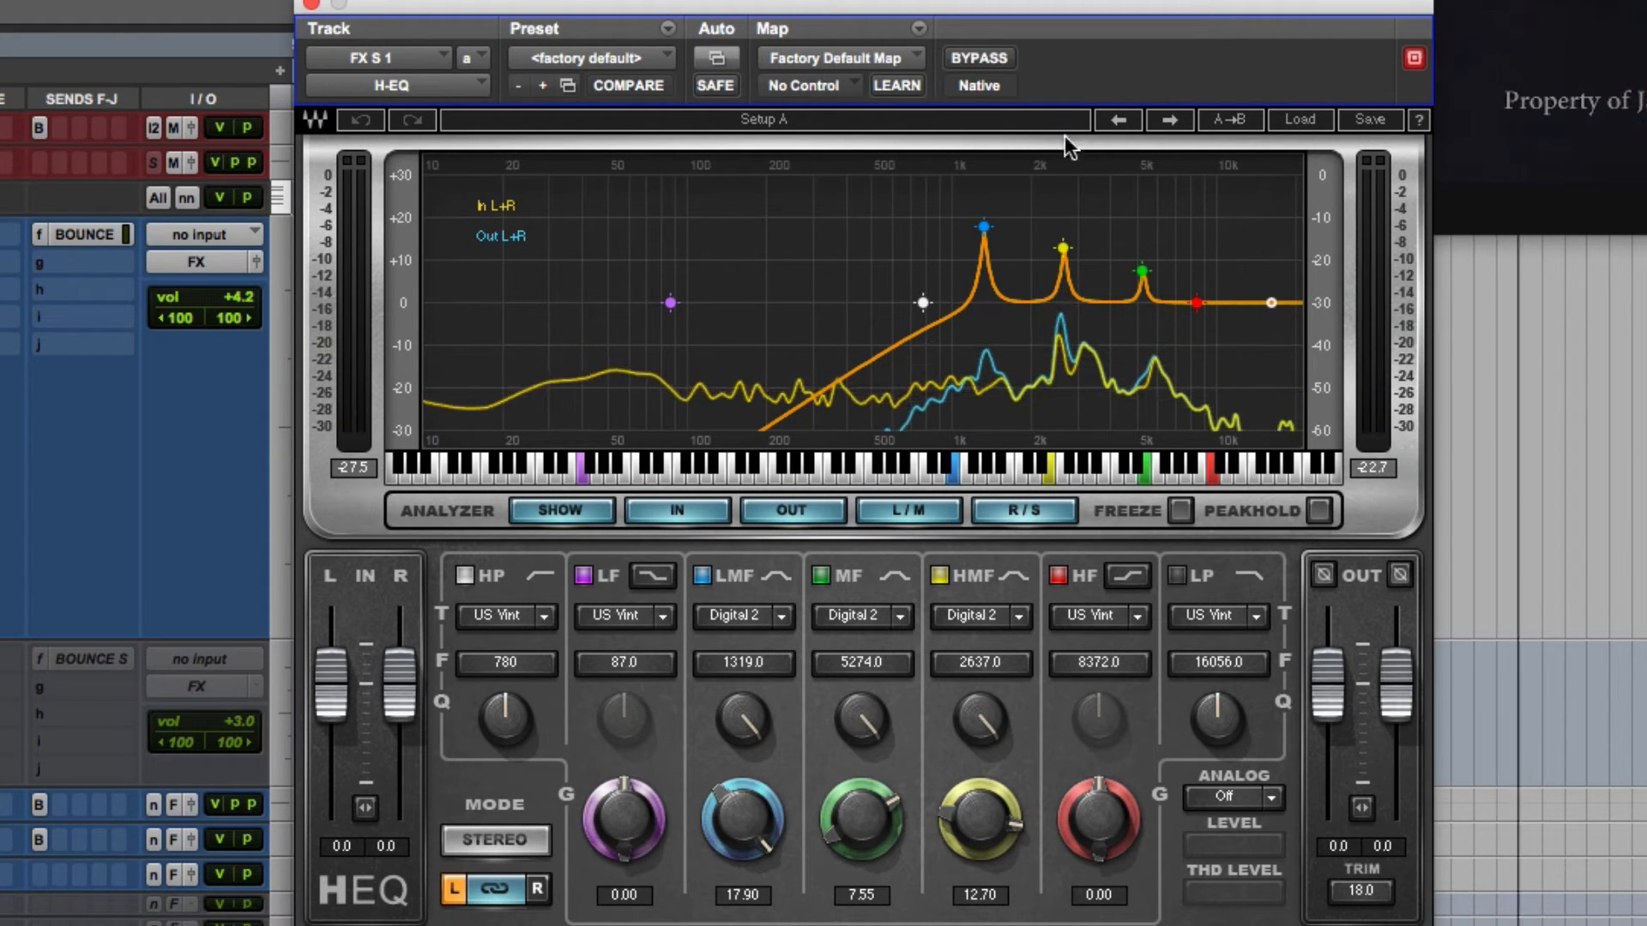
click(986, 60)
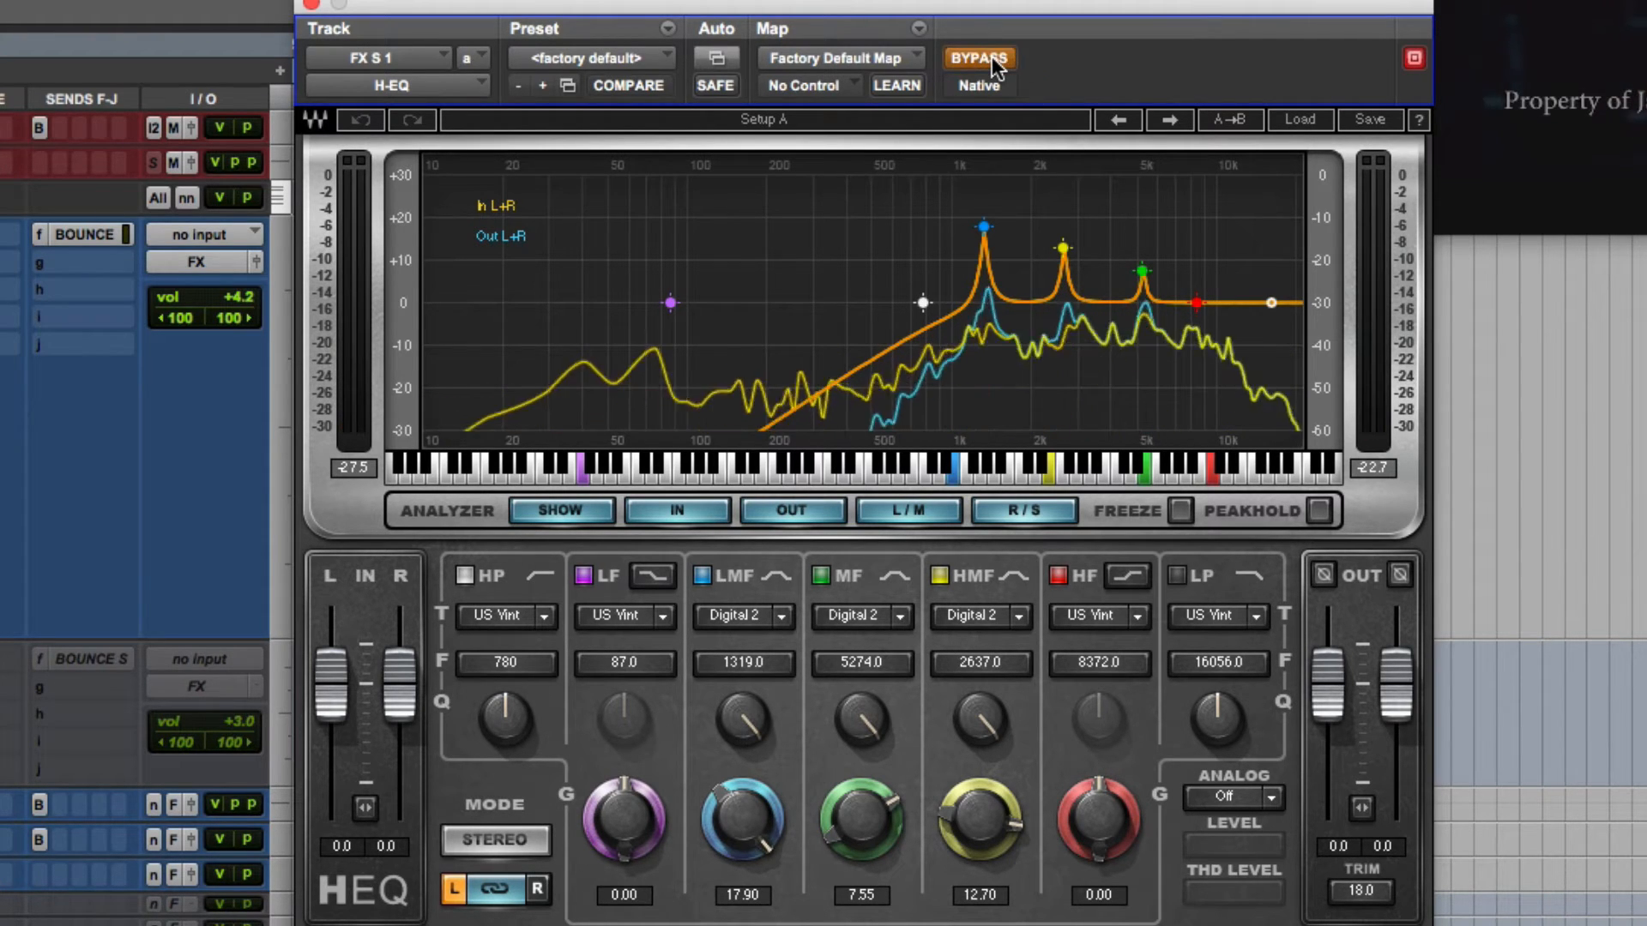
key(space)
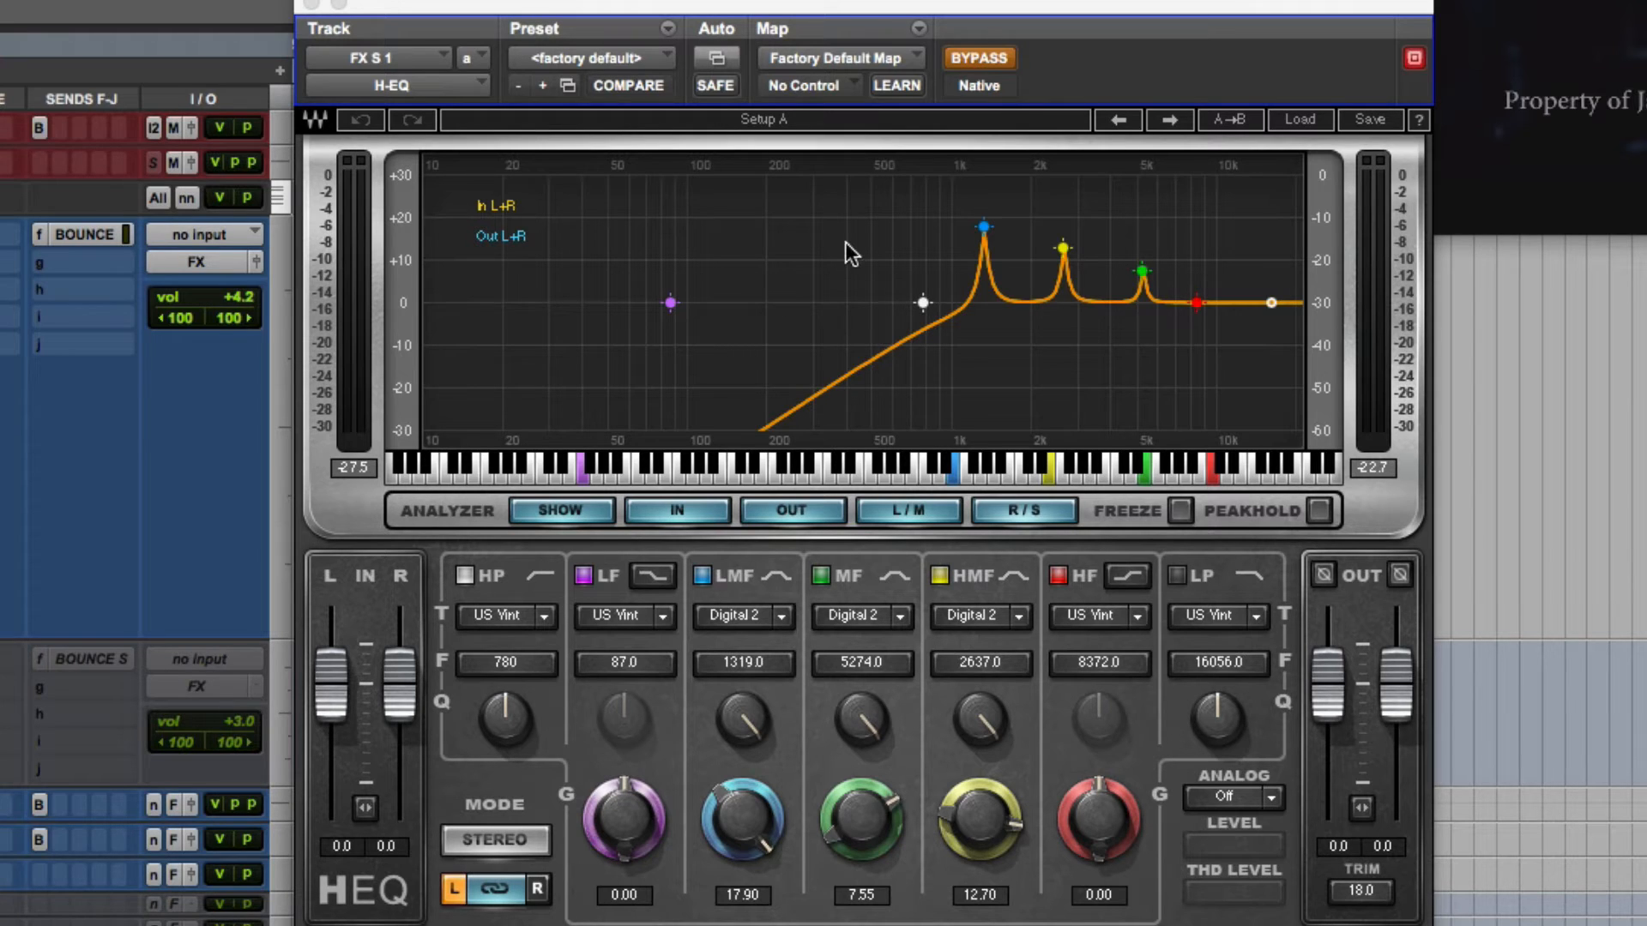
key(space)
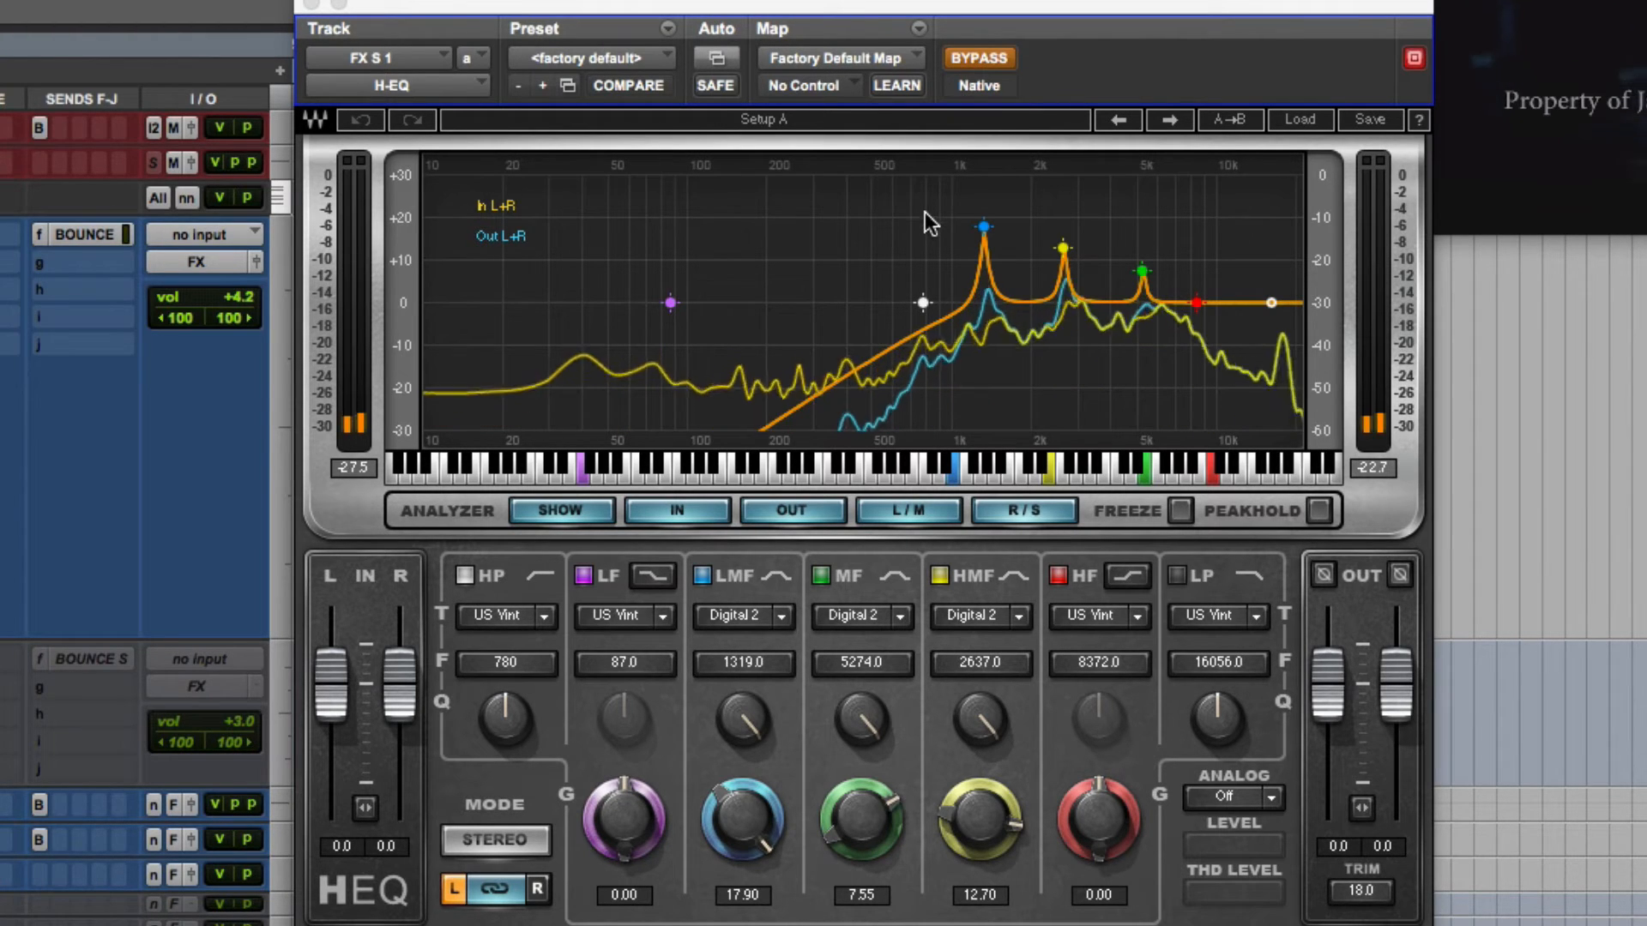
click(991, 59)
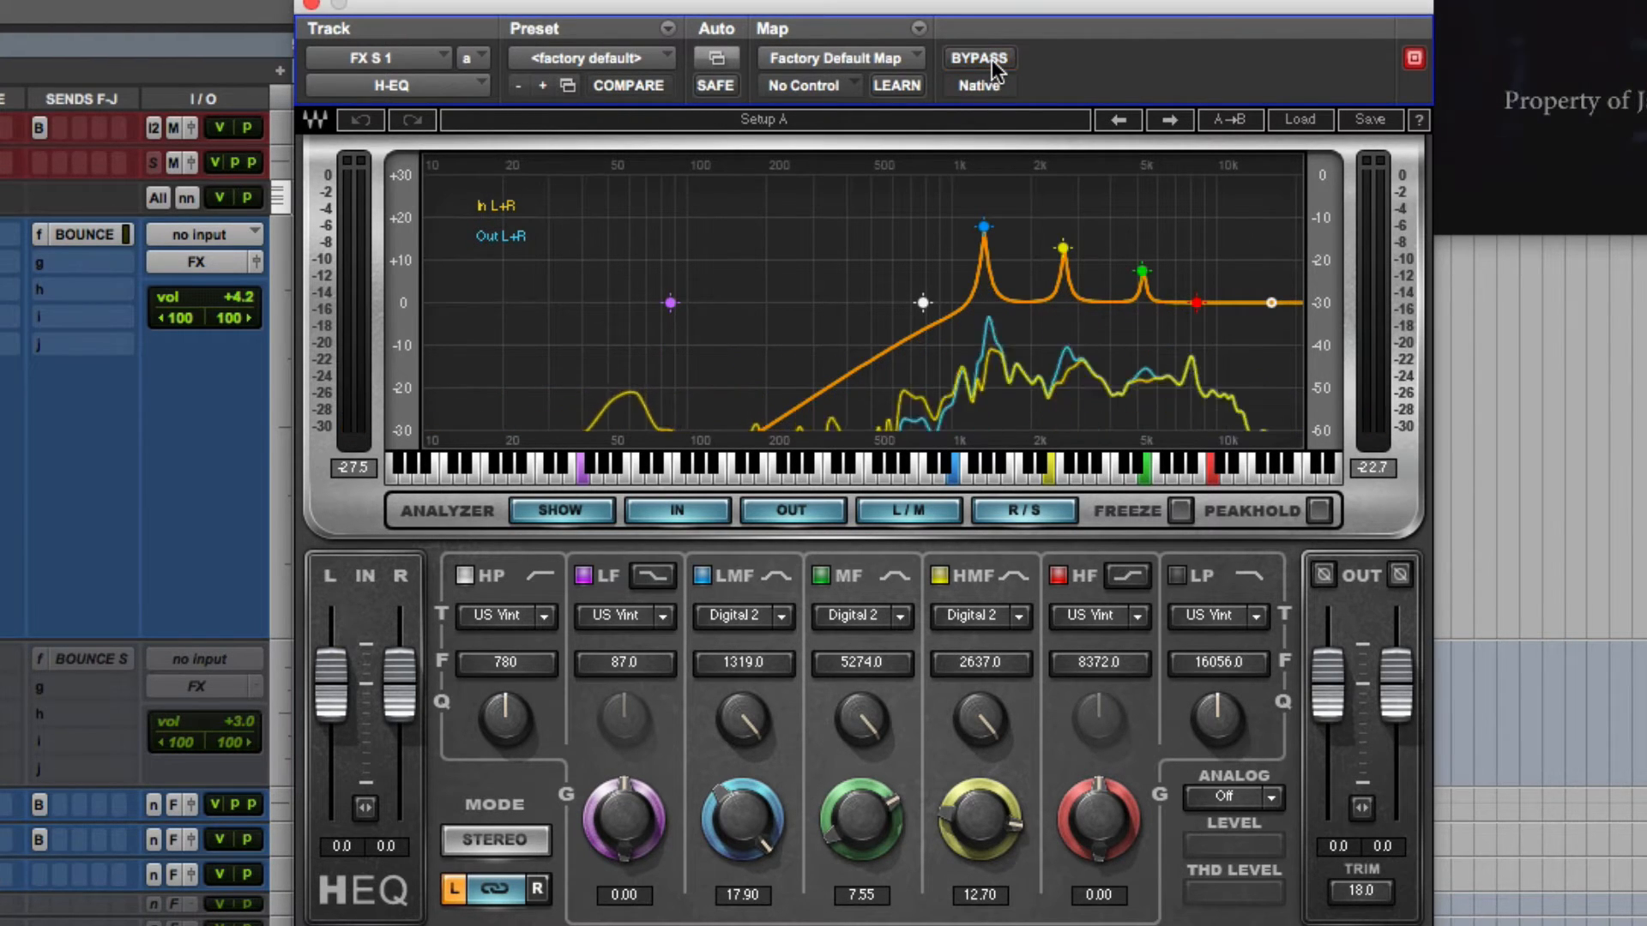
key(space)
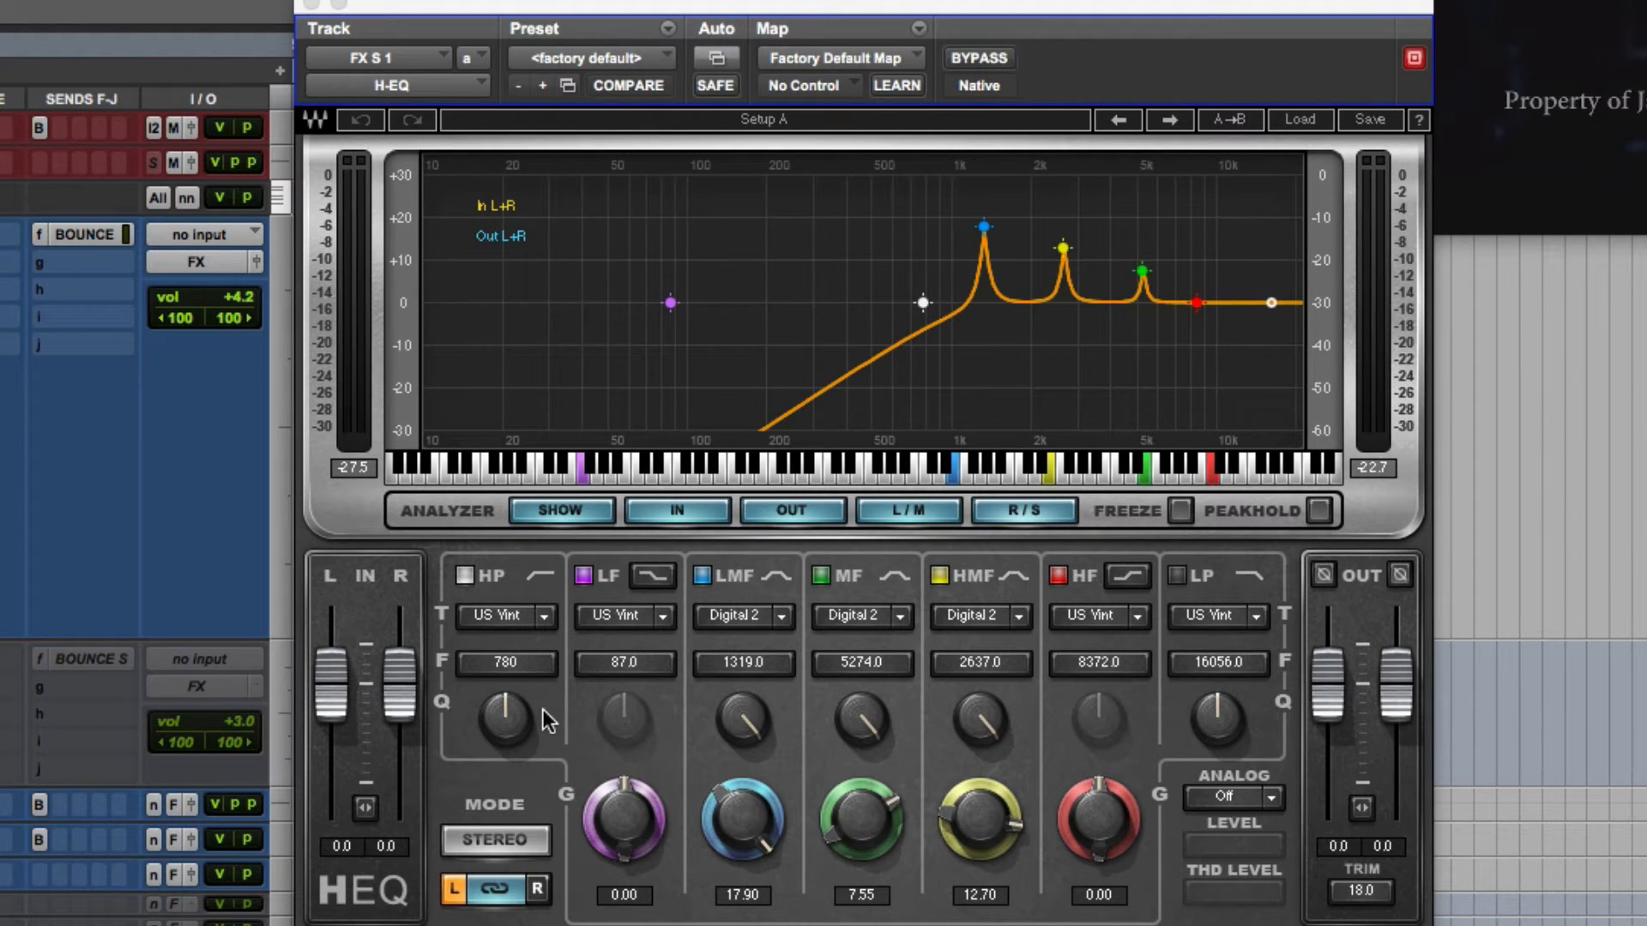
- Examine the RVerb insert on FX S 1, comparing it bypassed and active, and close the plug-in
click(1, 261)
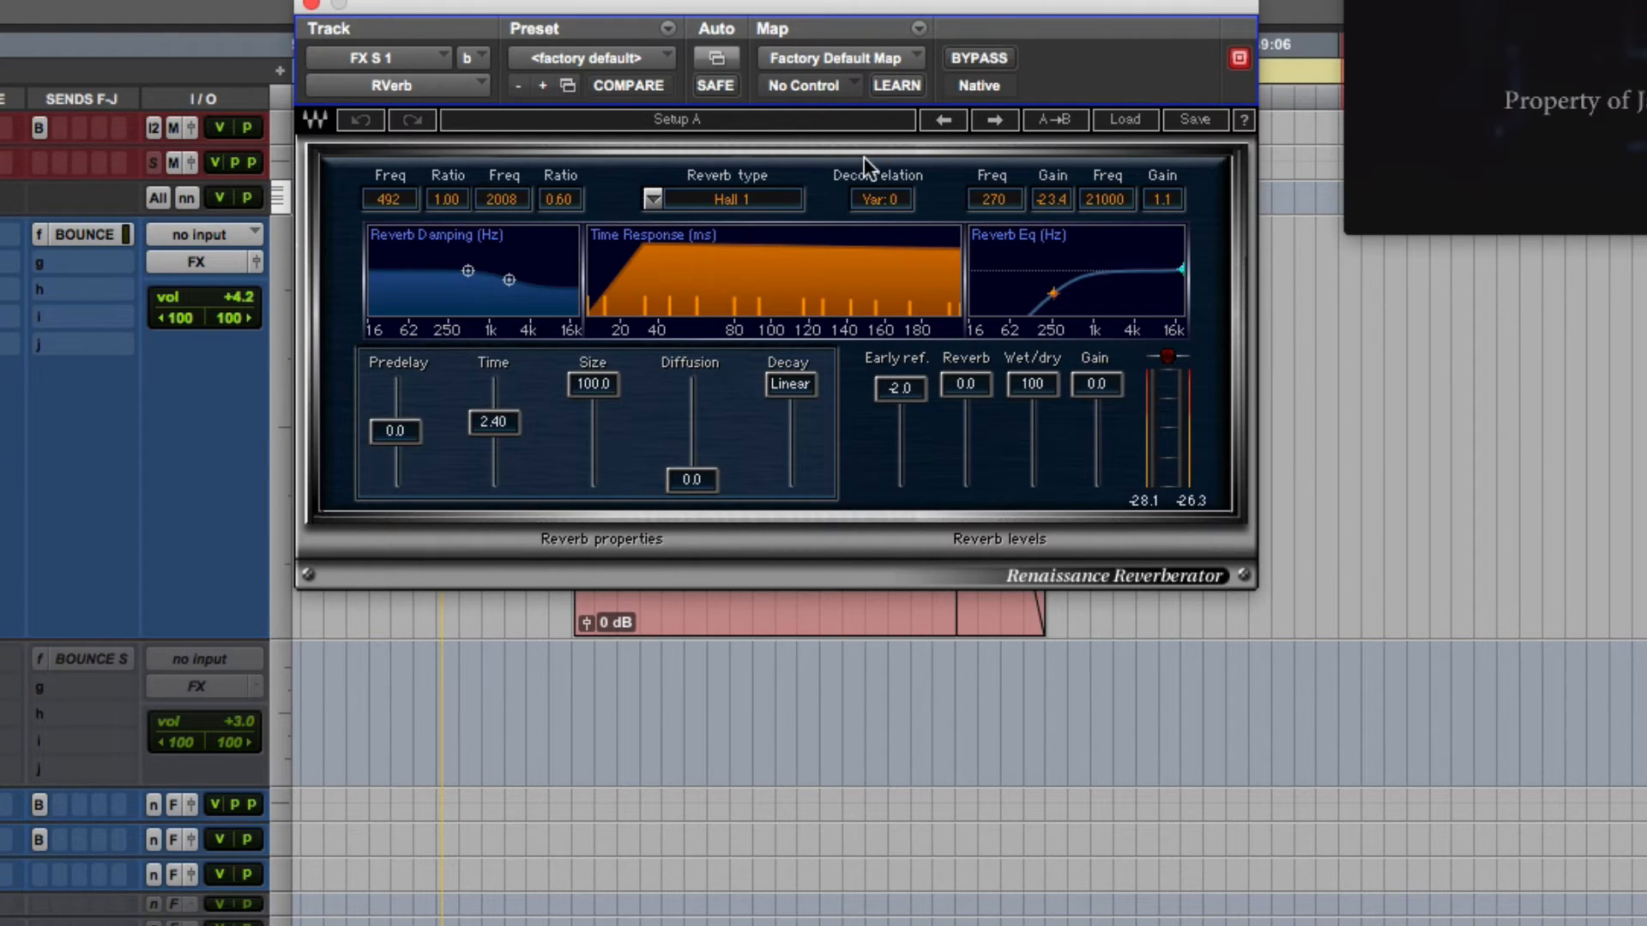
click(991, 57)
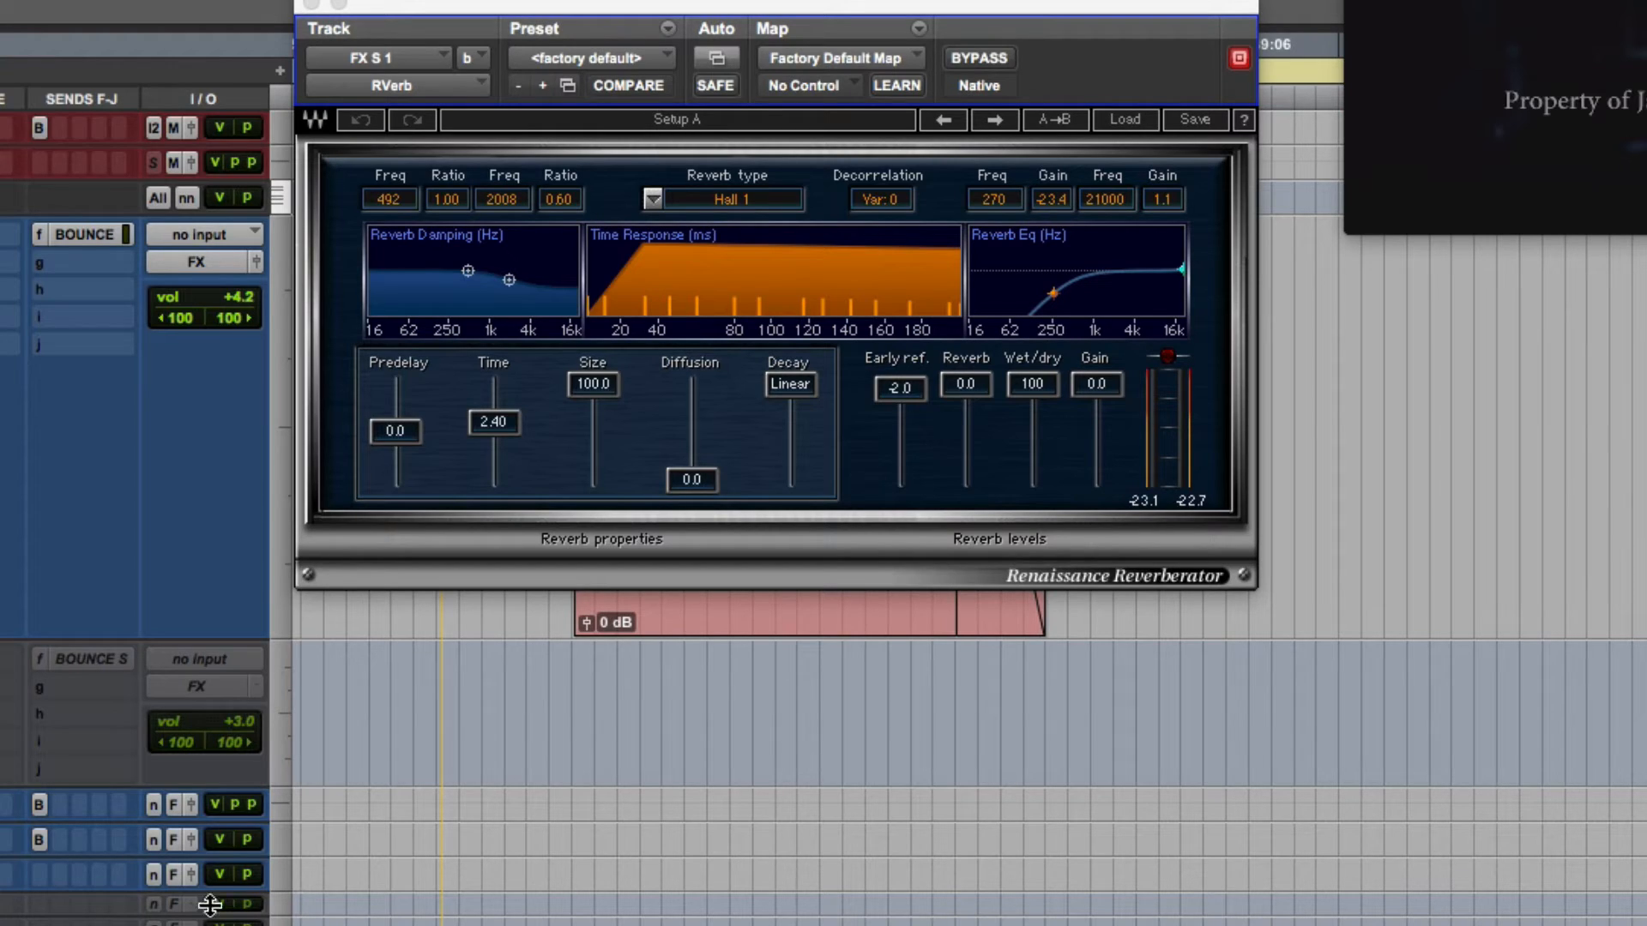
scroll(212, 904, down, 10)
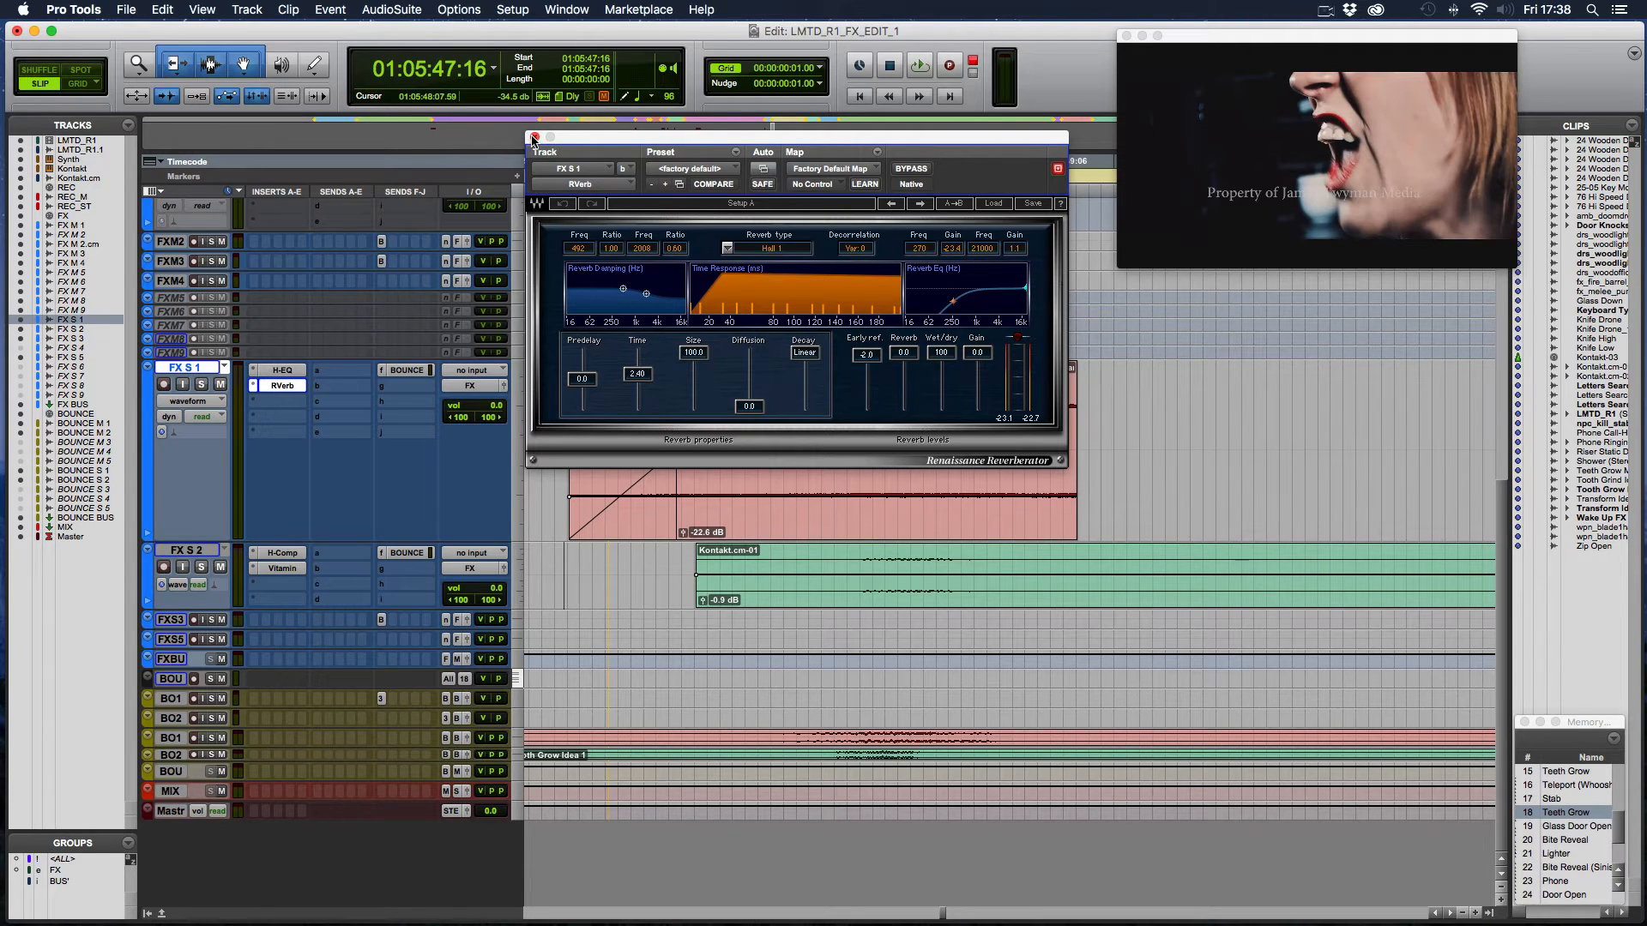
scroll(330, 446, up, 5)
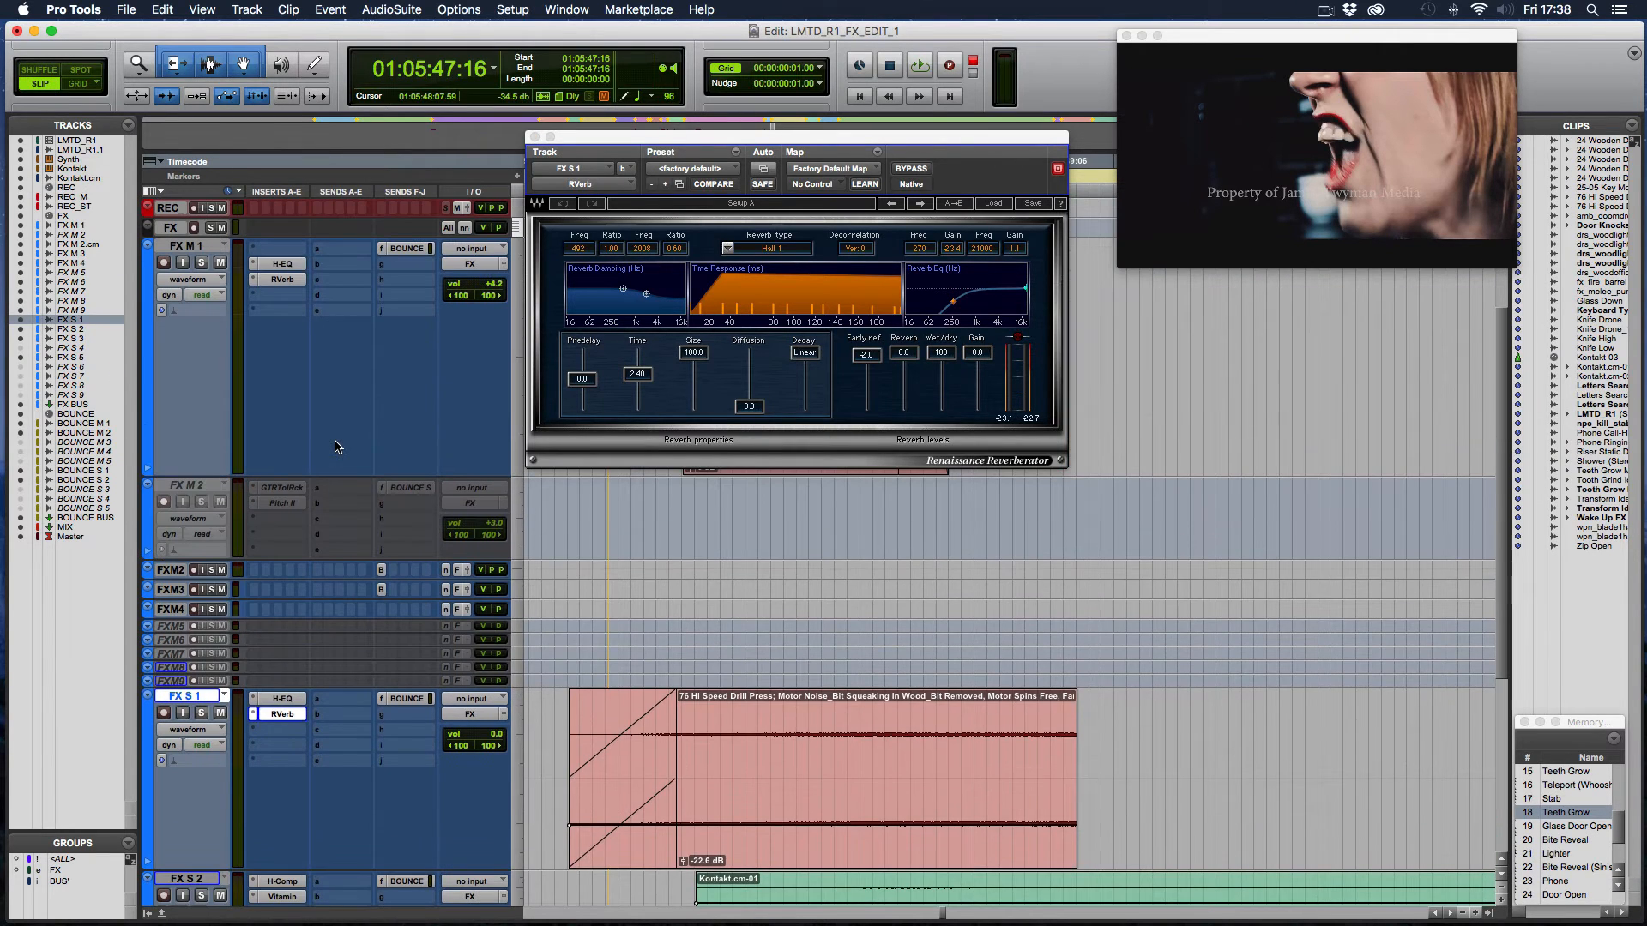
click(534, 137)
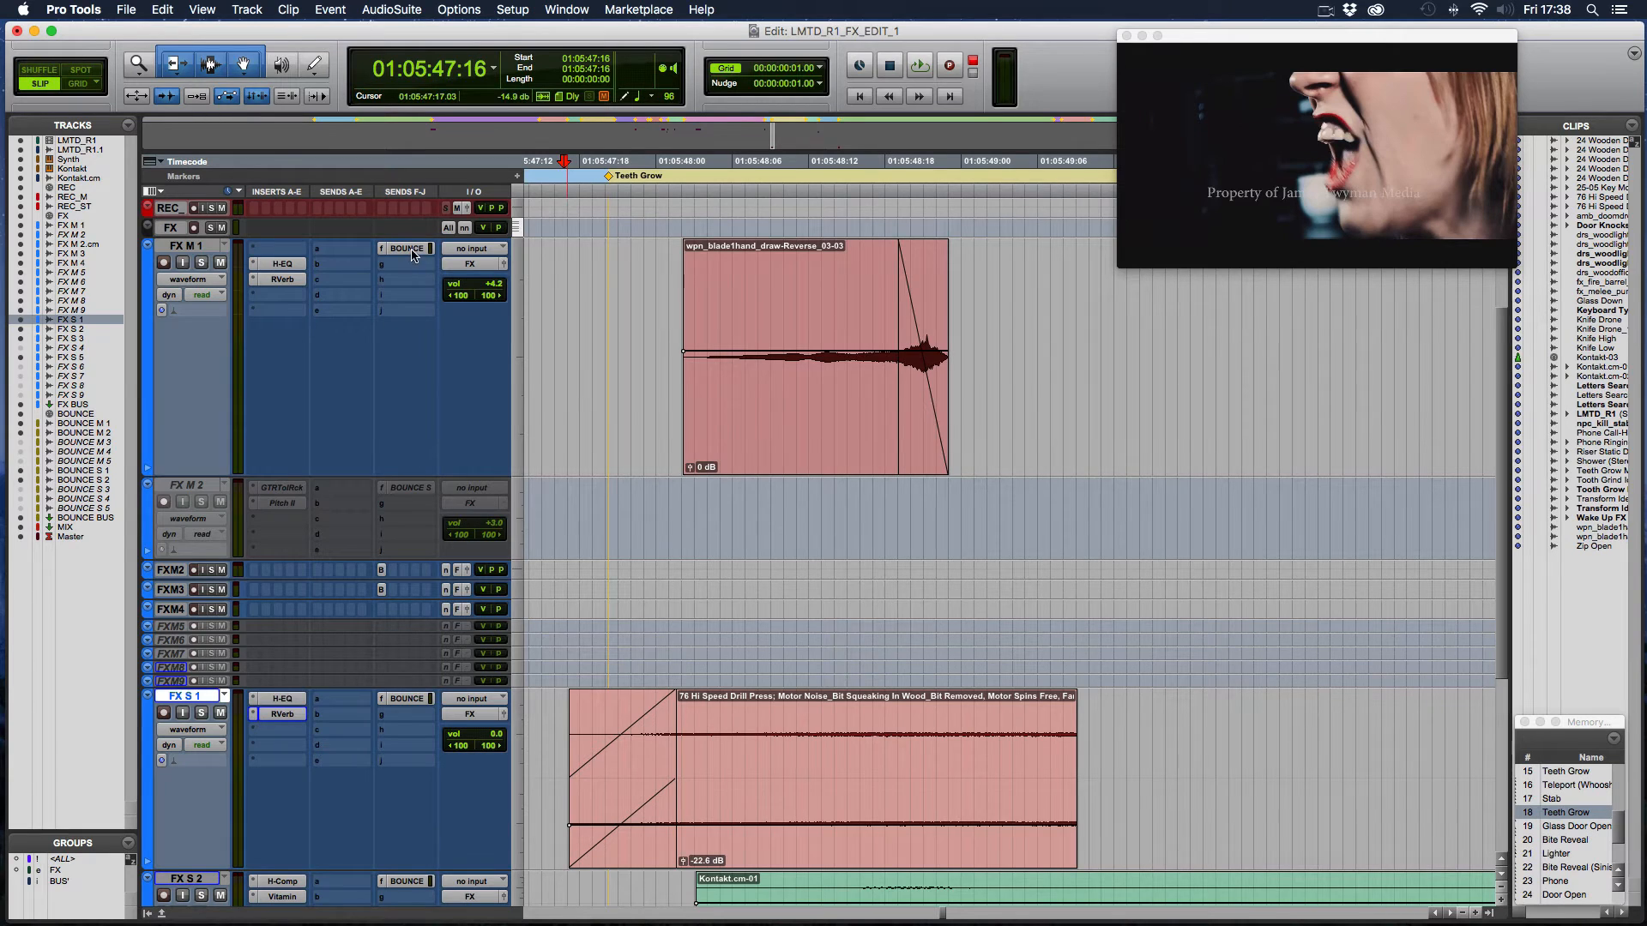
- Enlarge the BOUNCE S1 and BOUNCE S2 tracks to examine their bounced waveforms
scroll(409, 390, down, 5)
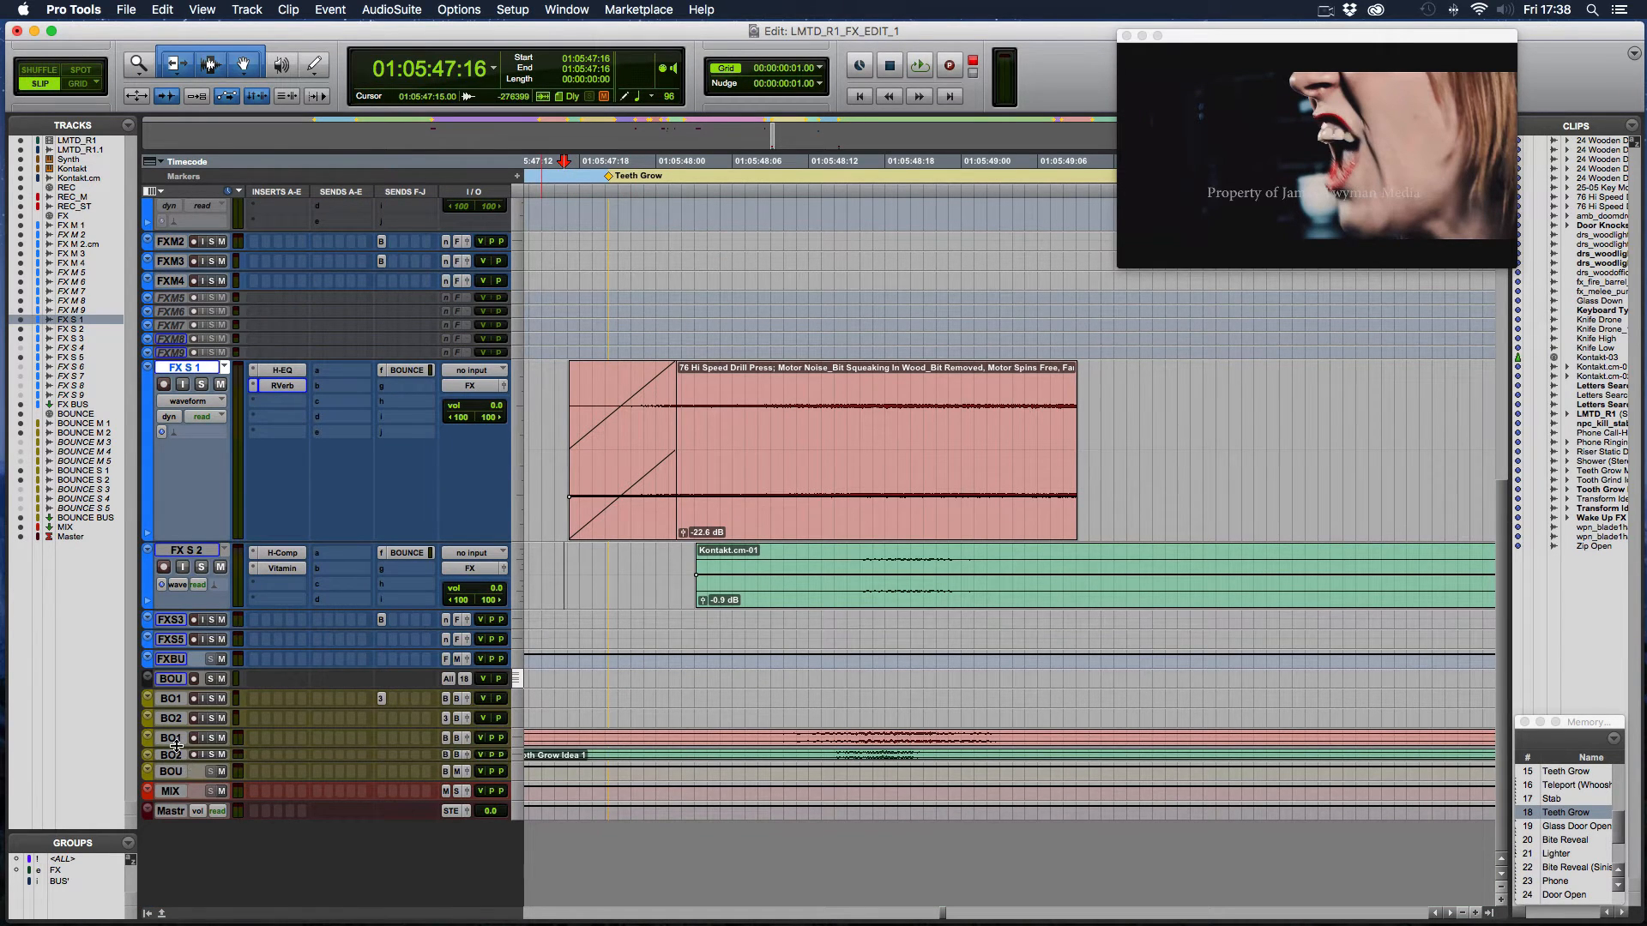
drag(178, 747, 178, 841)
scroll(179, 839, down, 3)
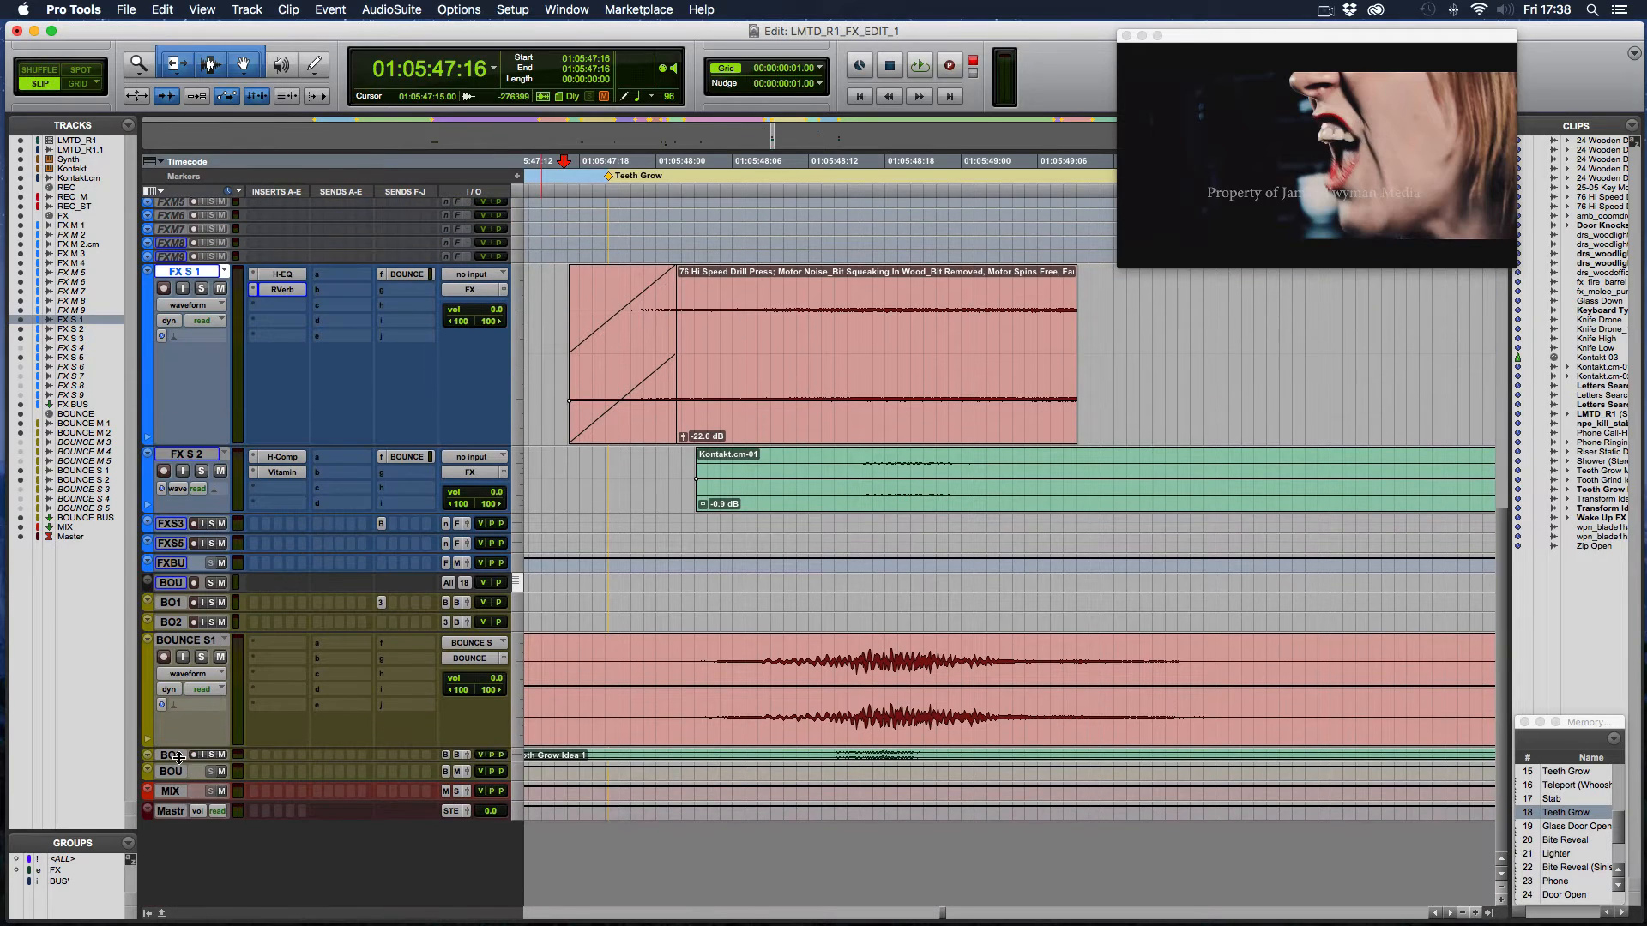
drag(181, 762, 204, 838)
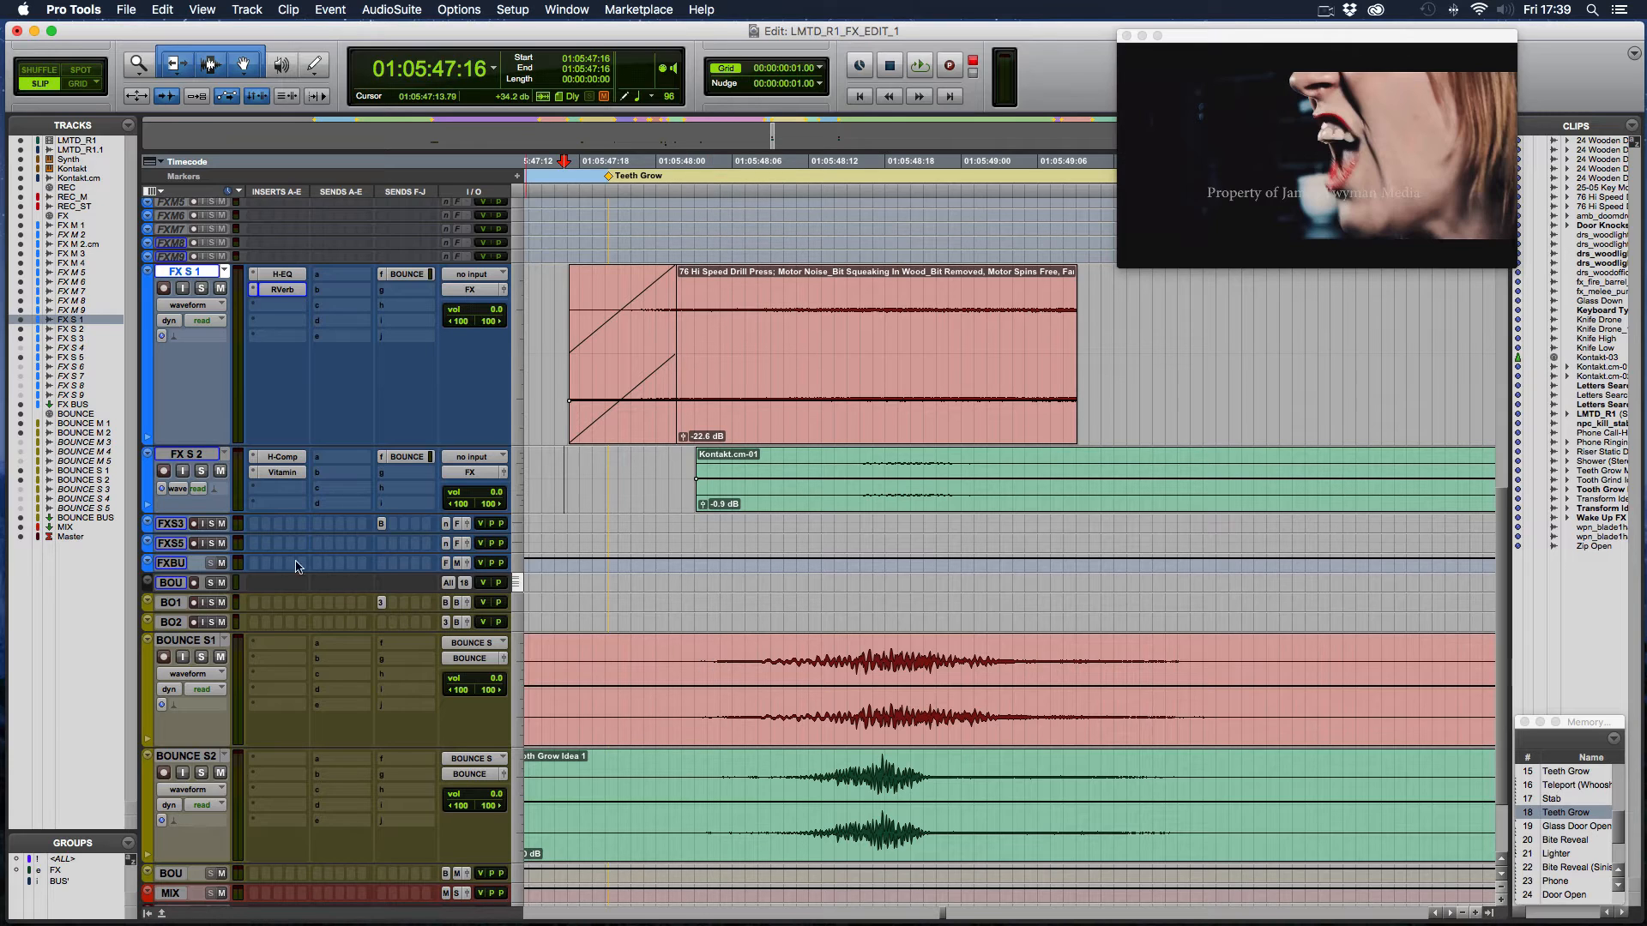
- Shrink all tracks to a small height and look through the AudioSuite EQ plug-ins without choosing one
alt+click(177, 533)
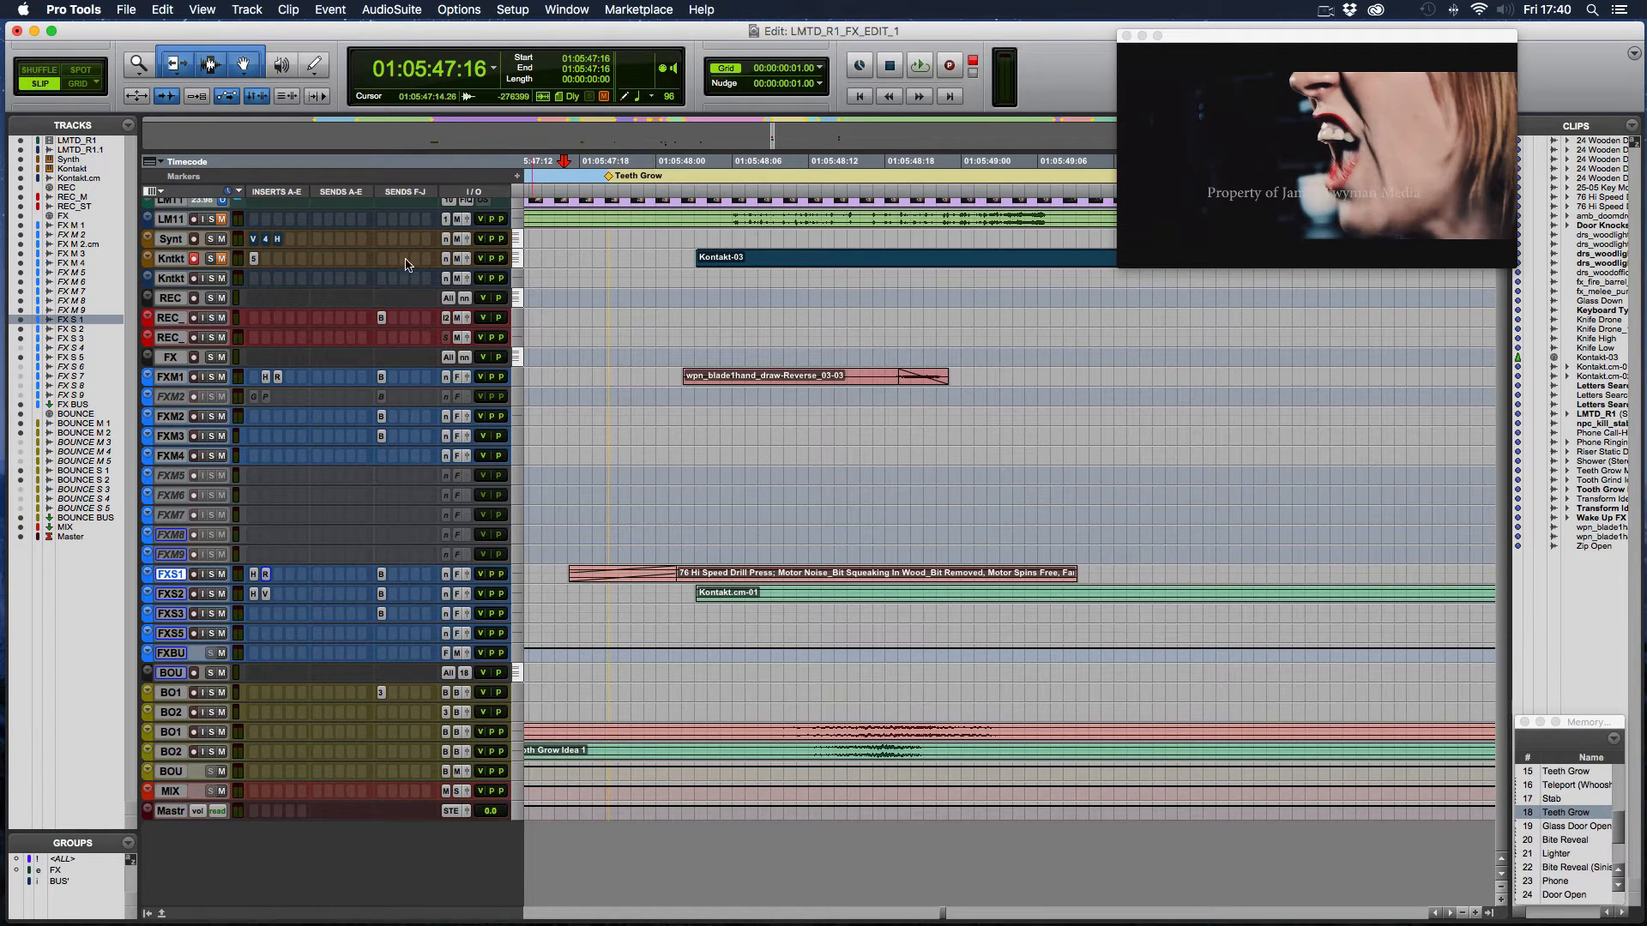
click(398, 10)
mouse_move(403, 30)
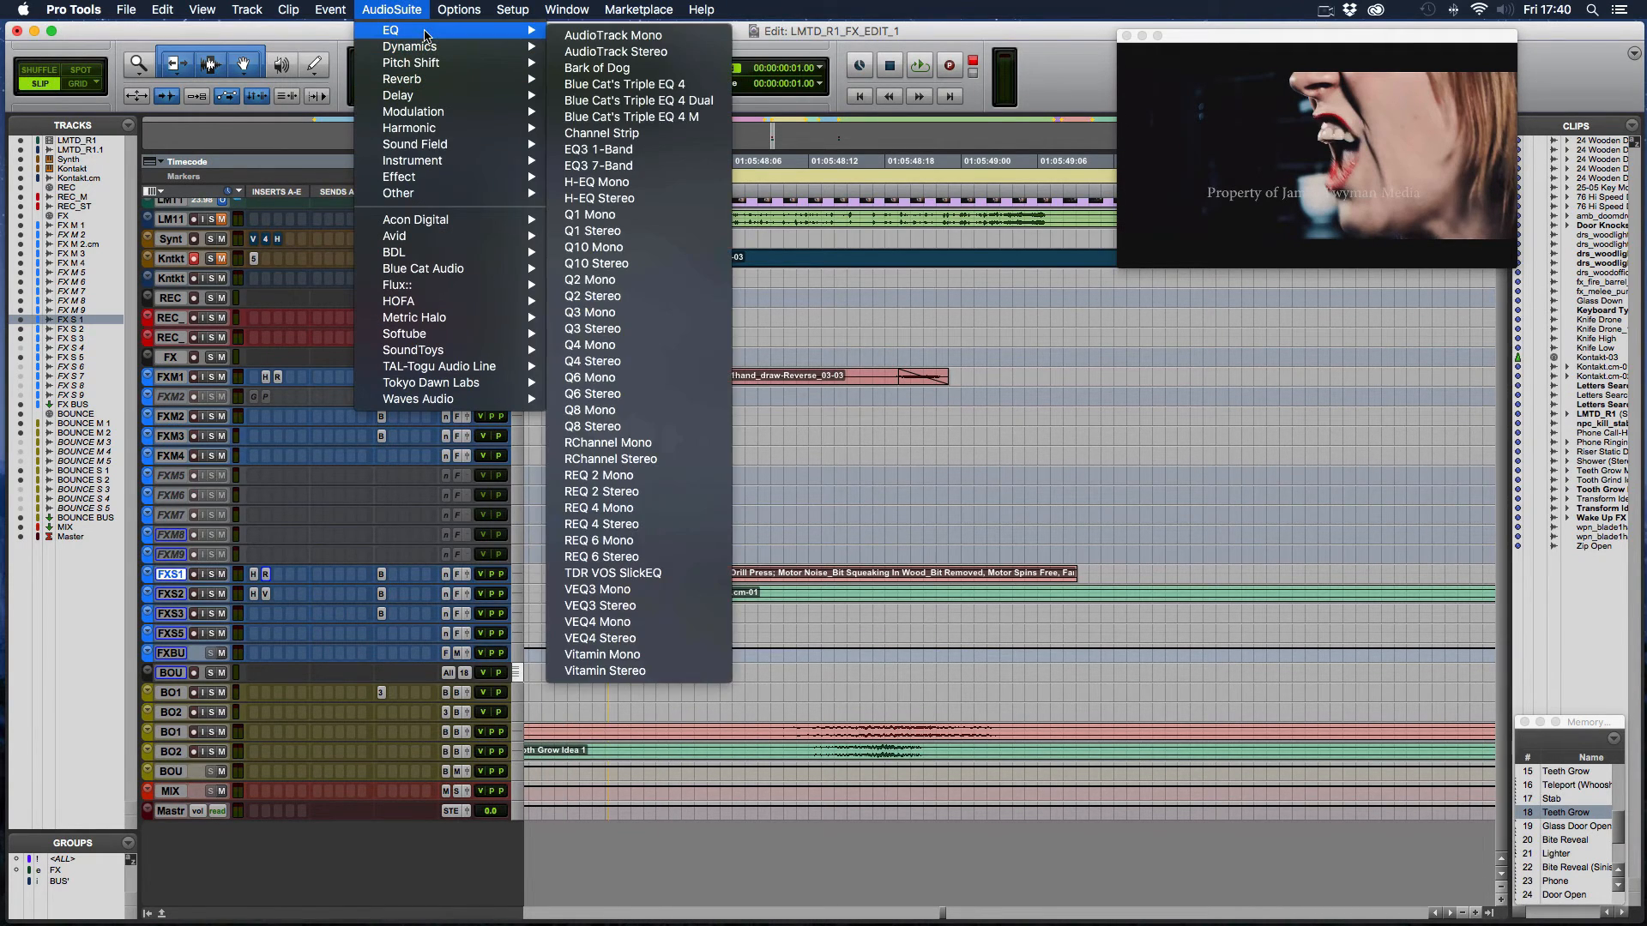
click(877, 477)
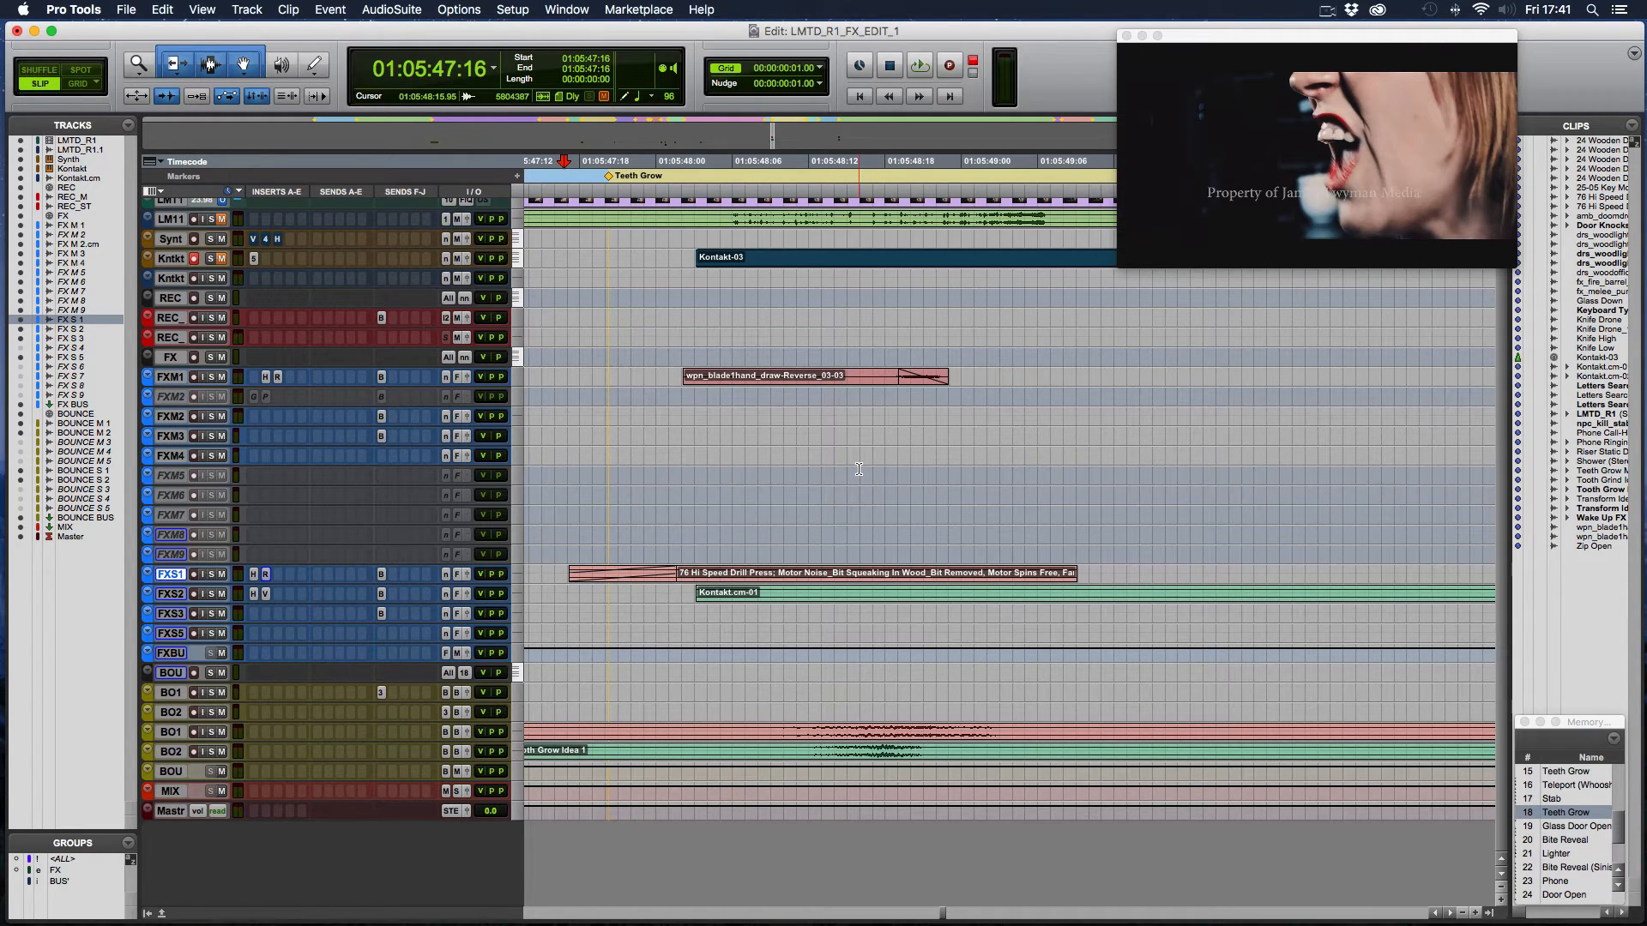
- Go to the second Teeth Grow marker and place the cursor just before the Teeth Grow Man Idea 1 clip
scroll(817, 431, down, 3)
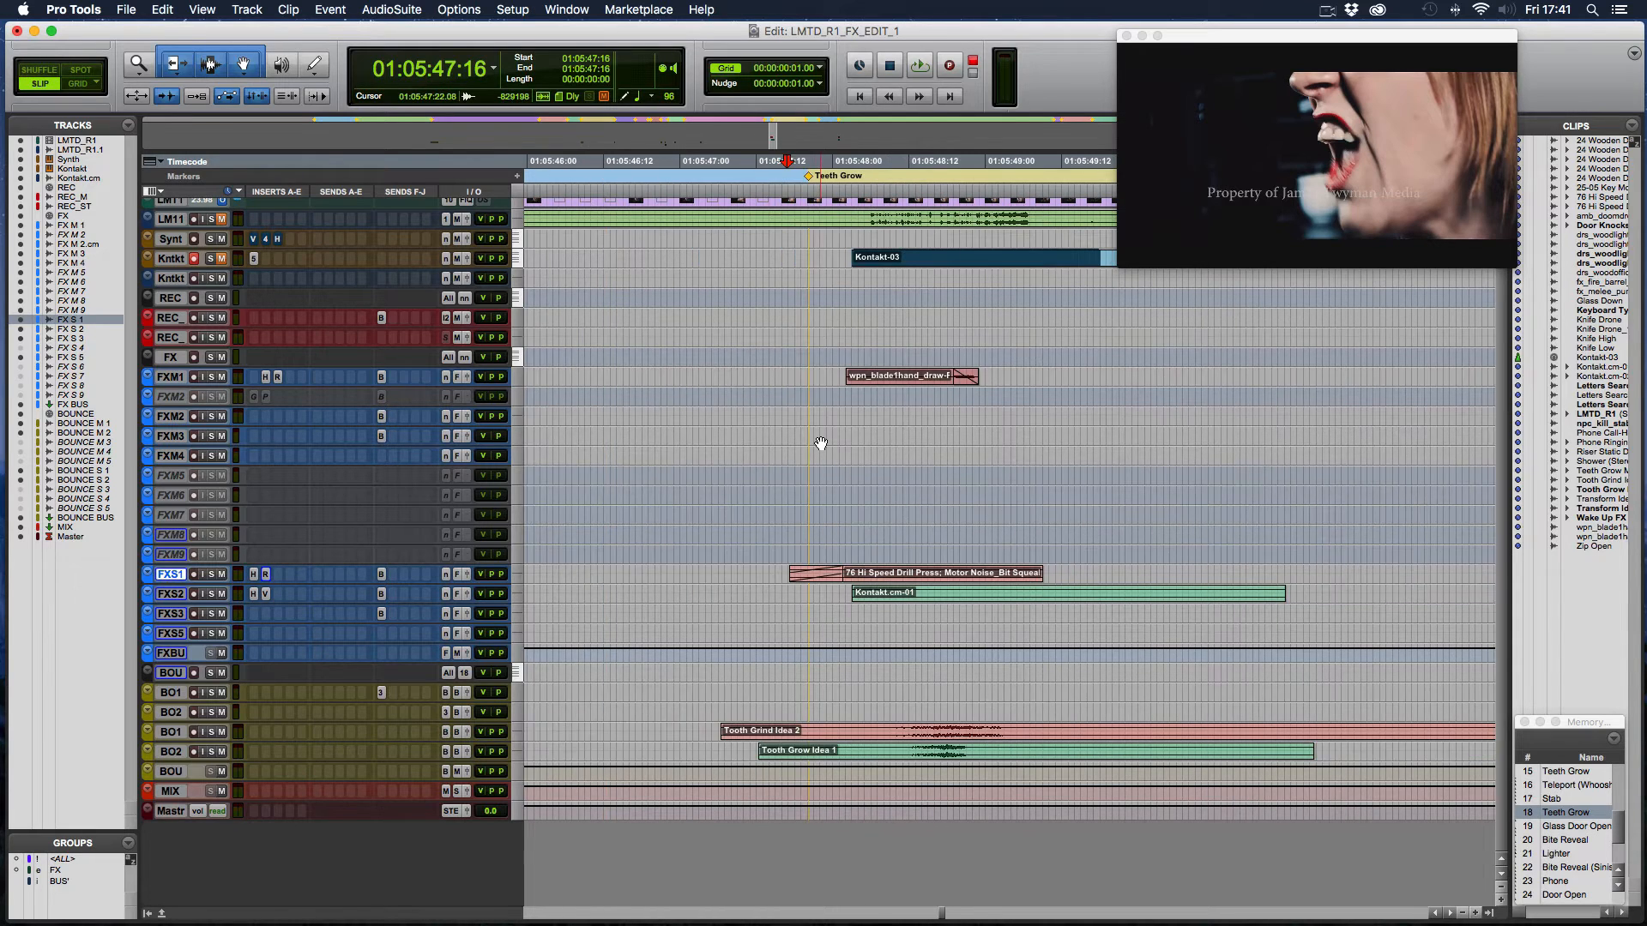
scroll(817, 431, down, 6)
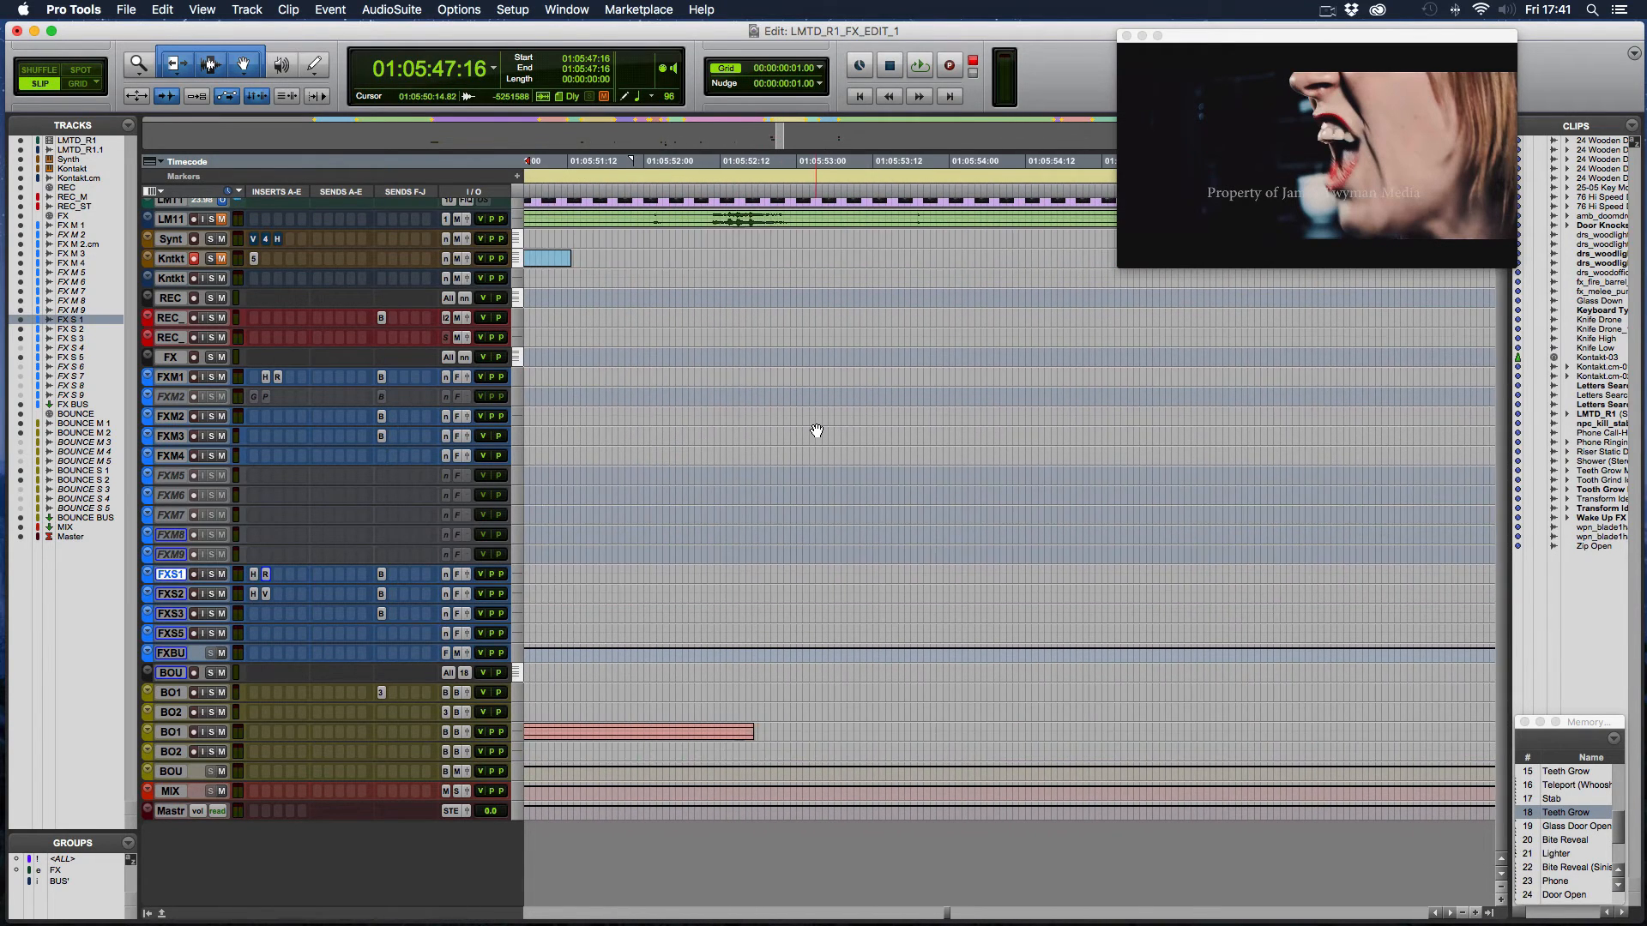
scroll(817, 431, right, 5)
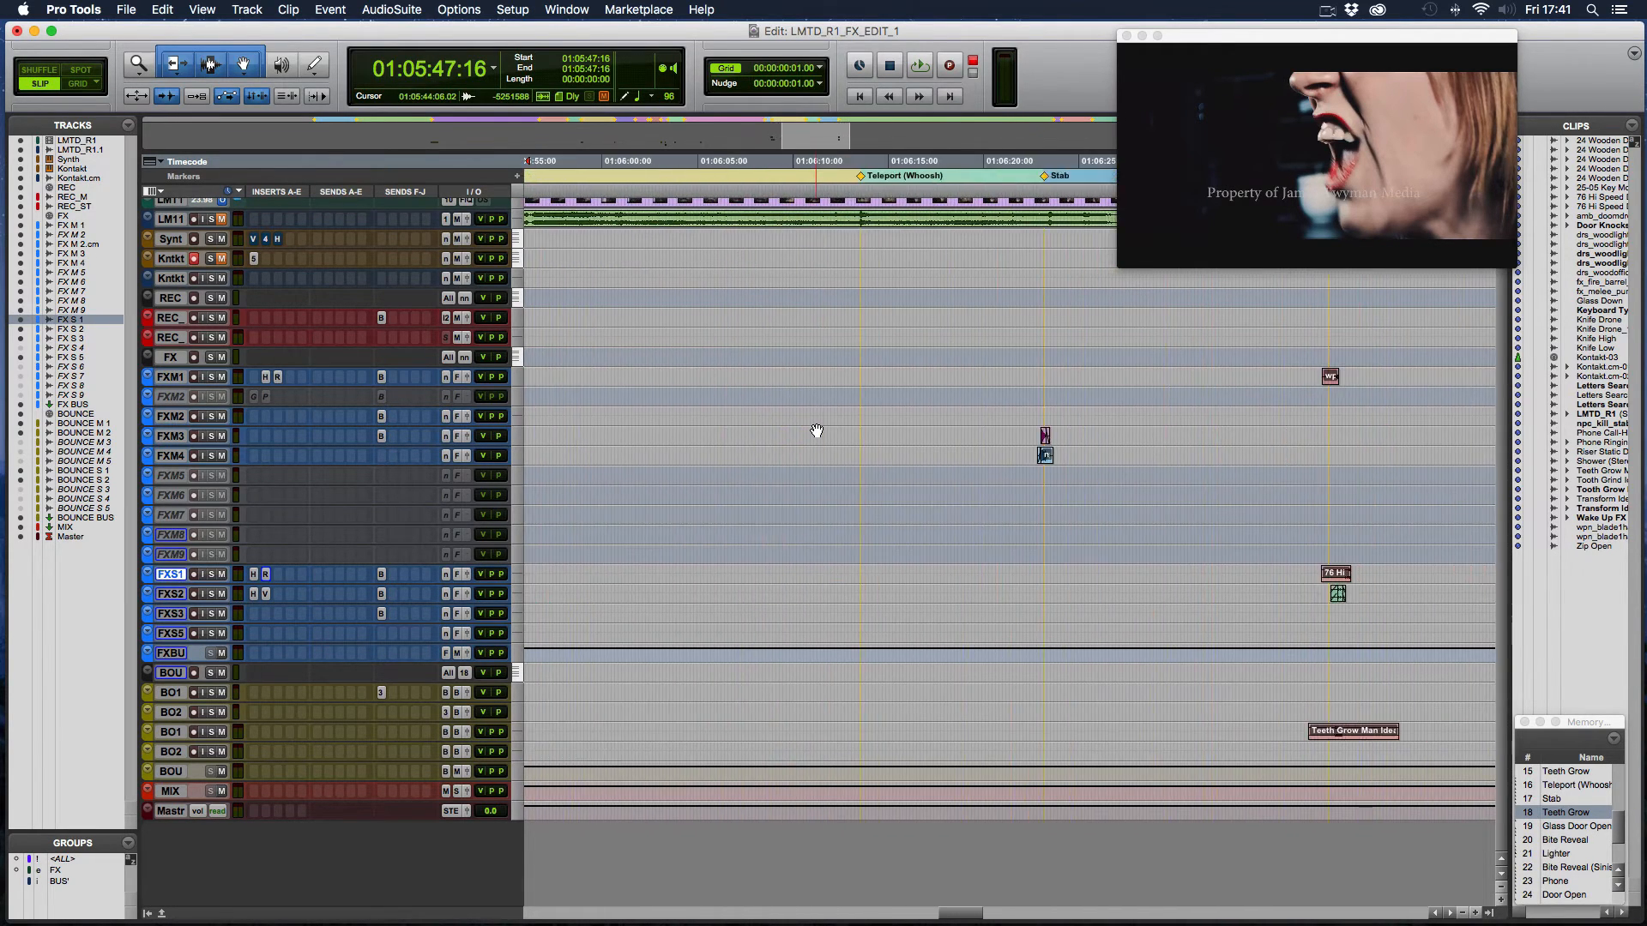
scroll(896, 332, right, 5)
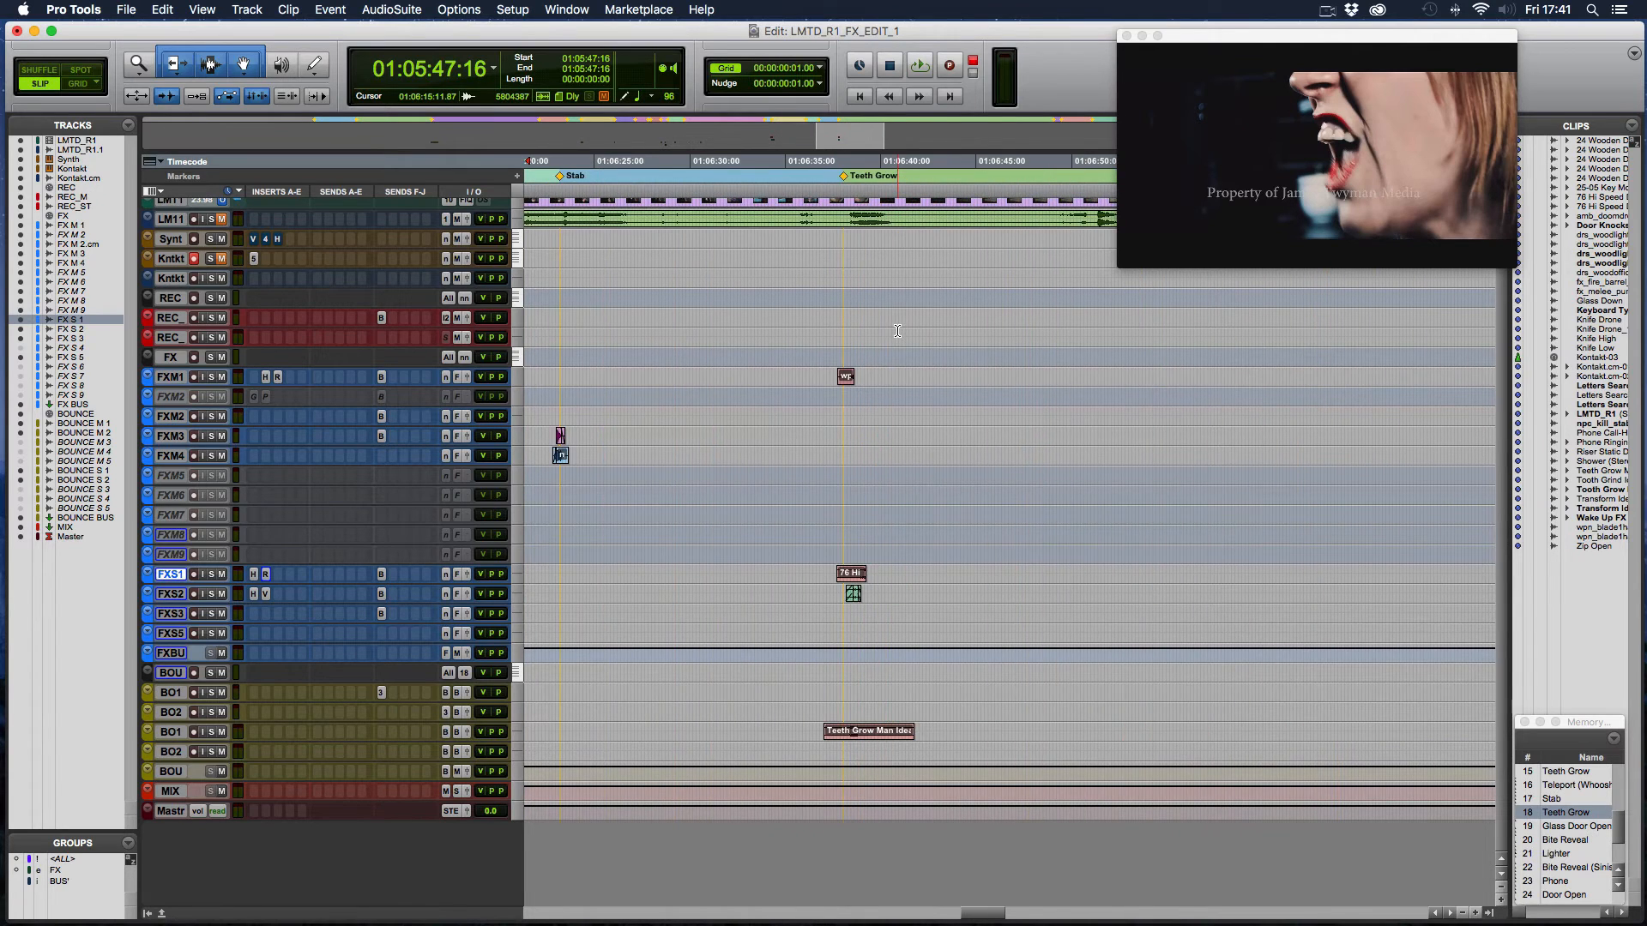
click(817, 729)
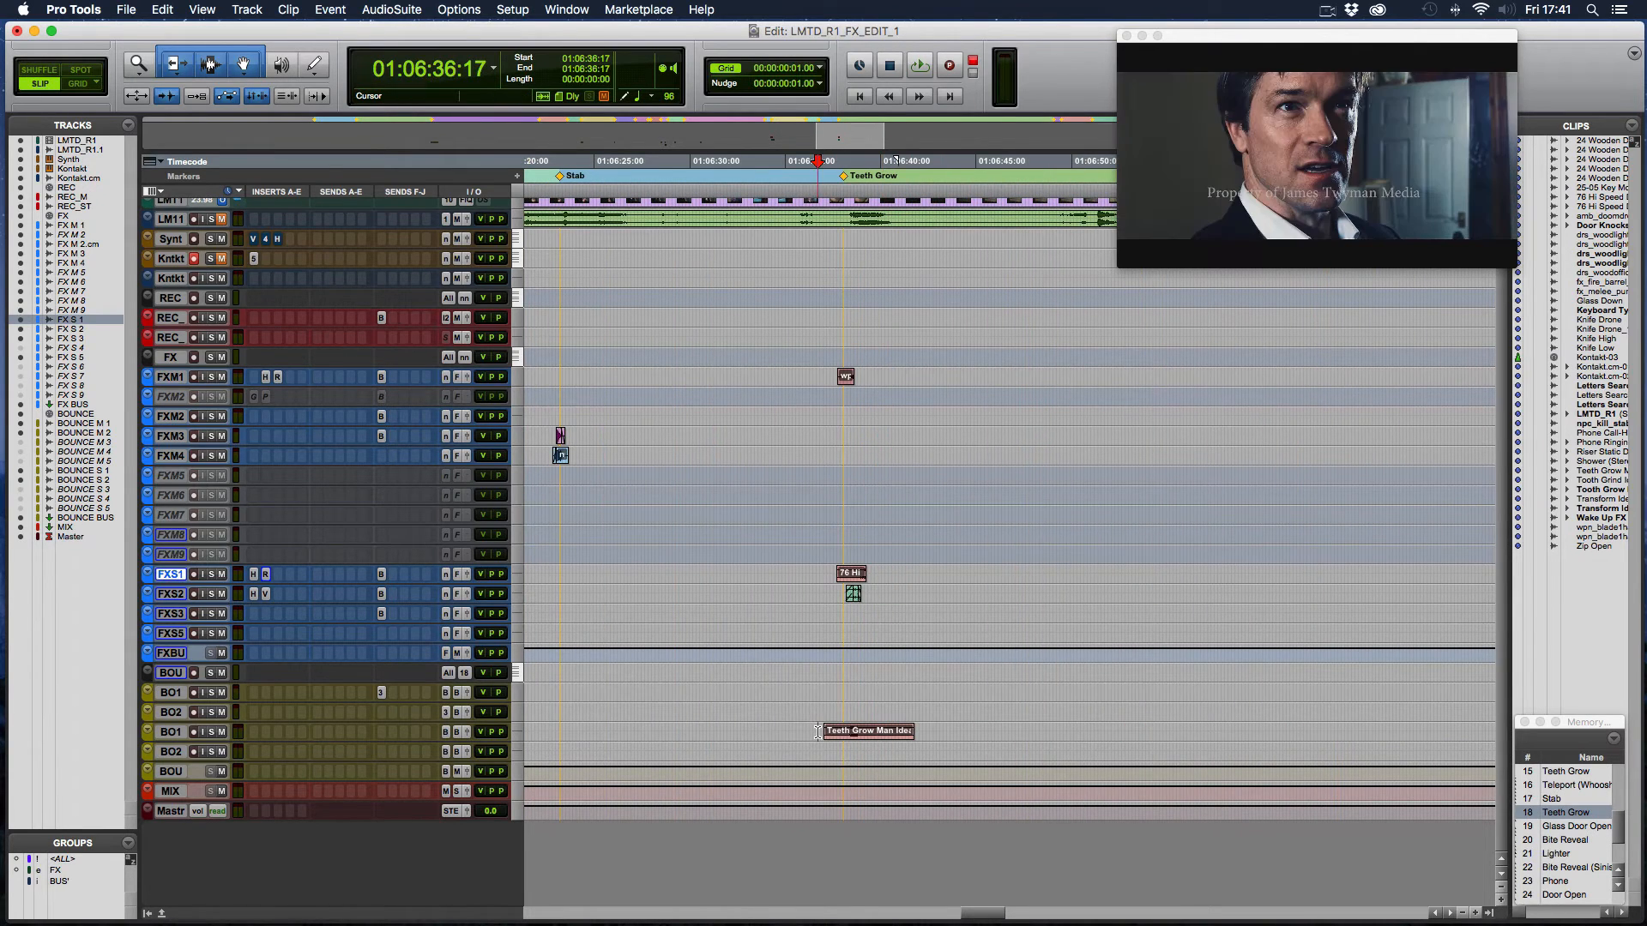
- Solo BOUNCE S1 and set the cursor to 01:06:36:20, ahead of the Teeth Grow Man Idea 1 clip
scroll(787, 592, up, 4)
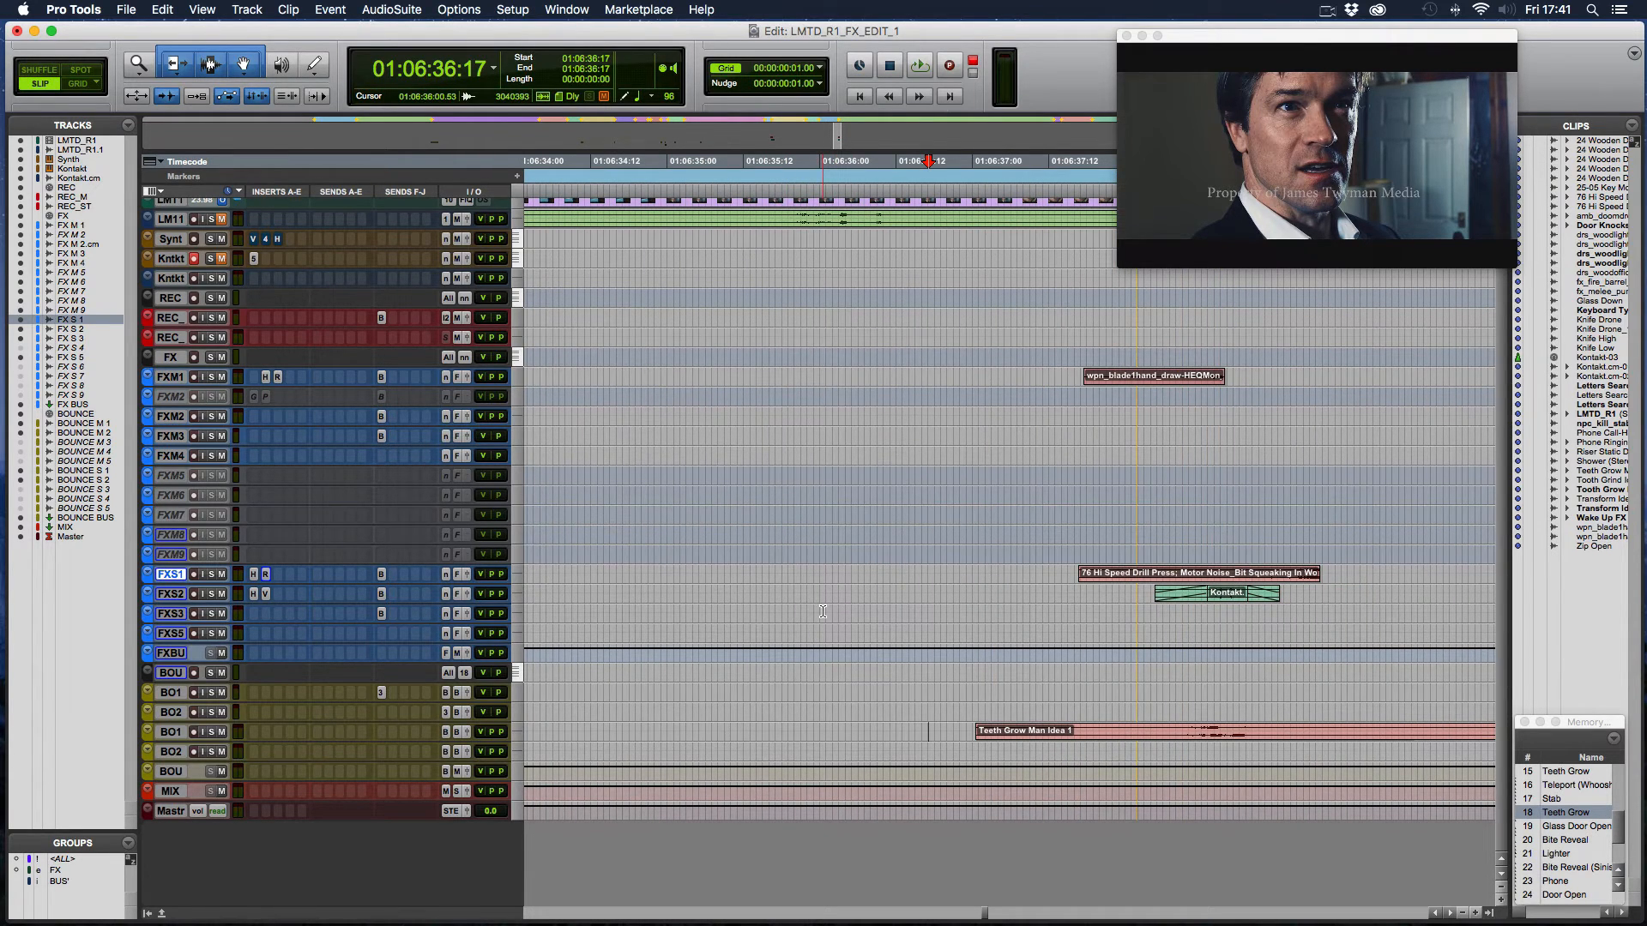
scroll(823, 612, right, 3)
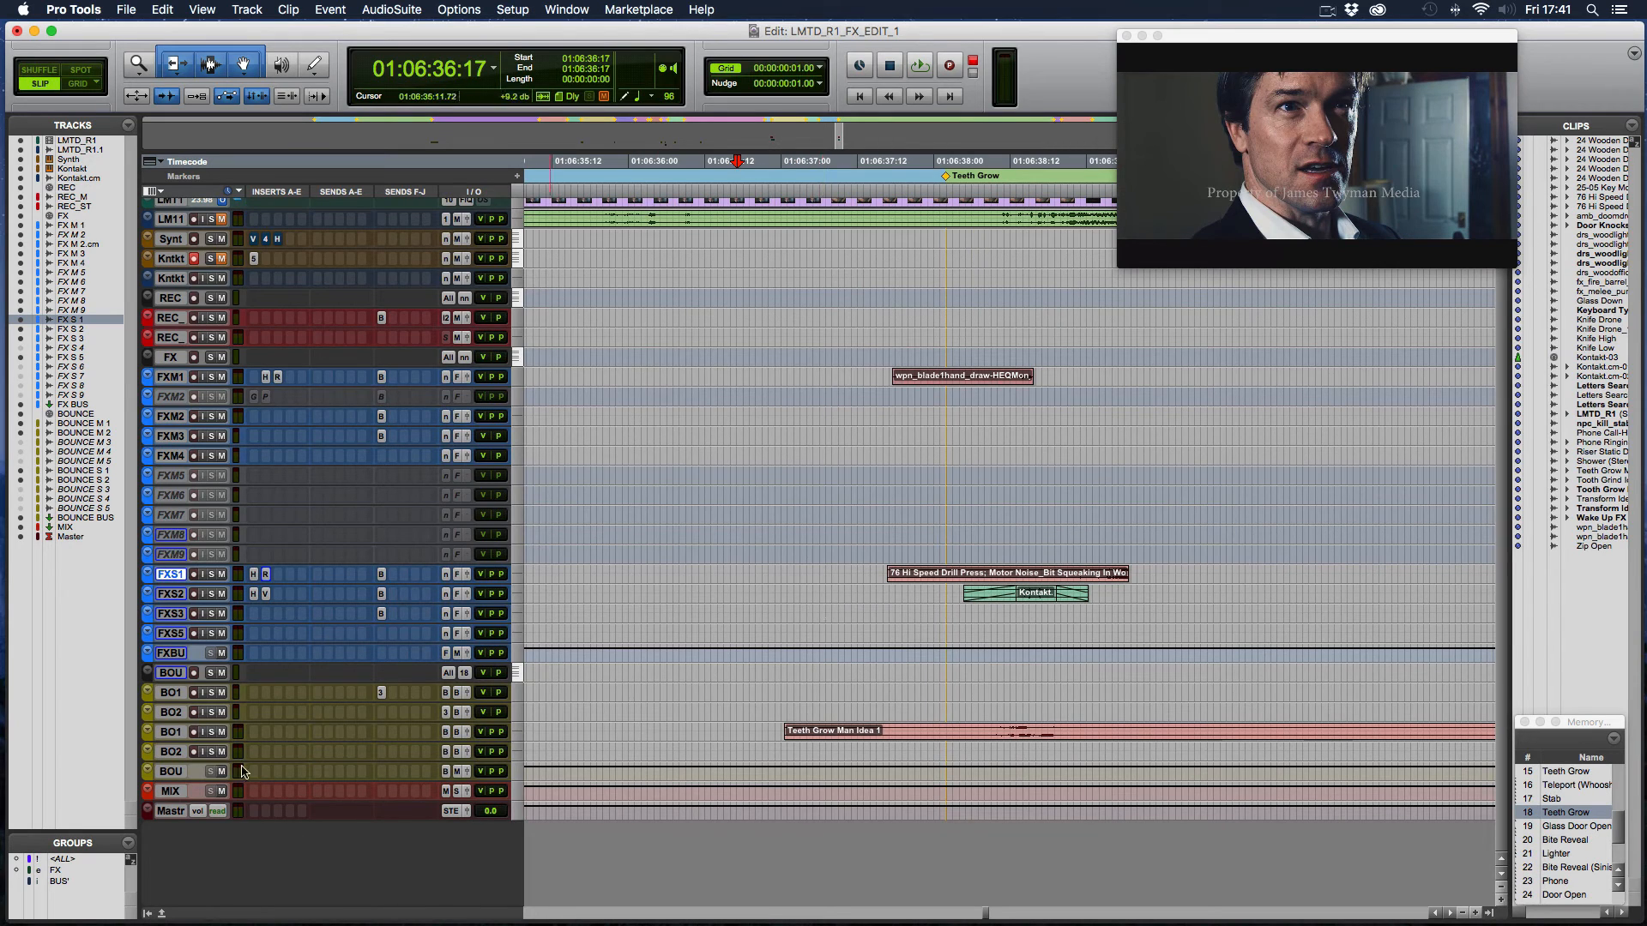
click(210, 731)
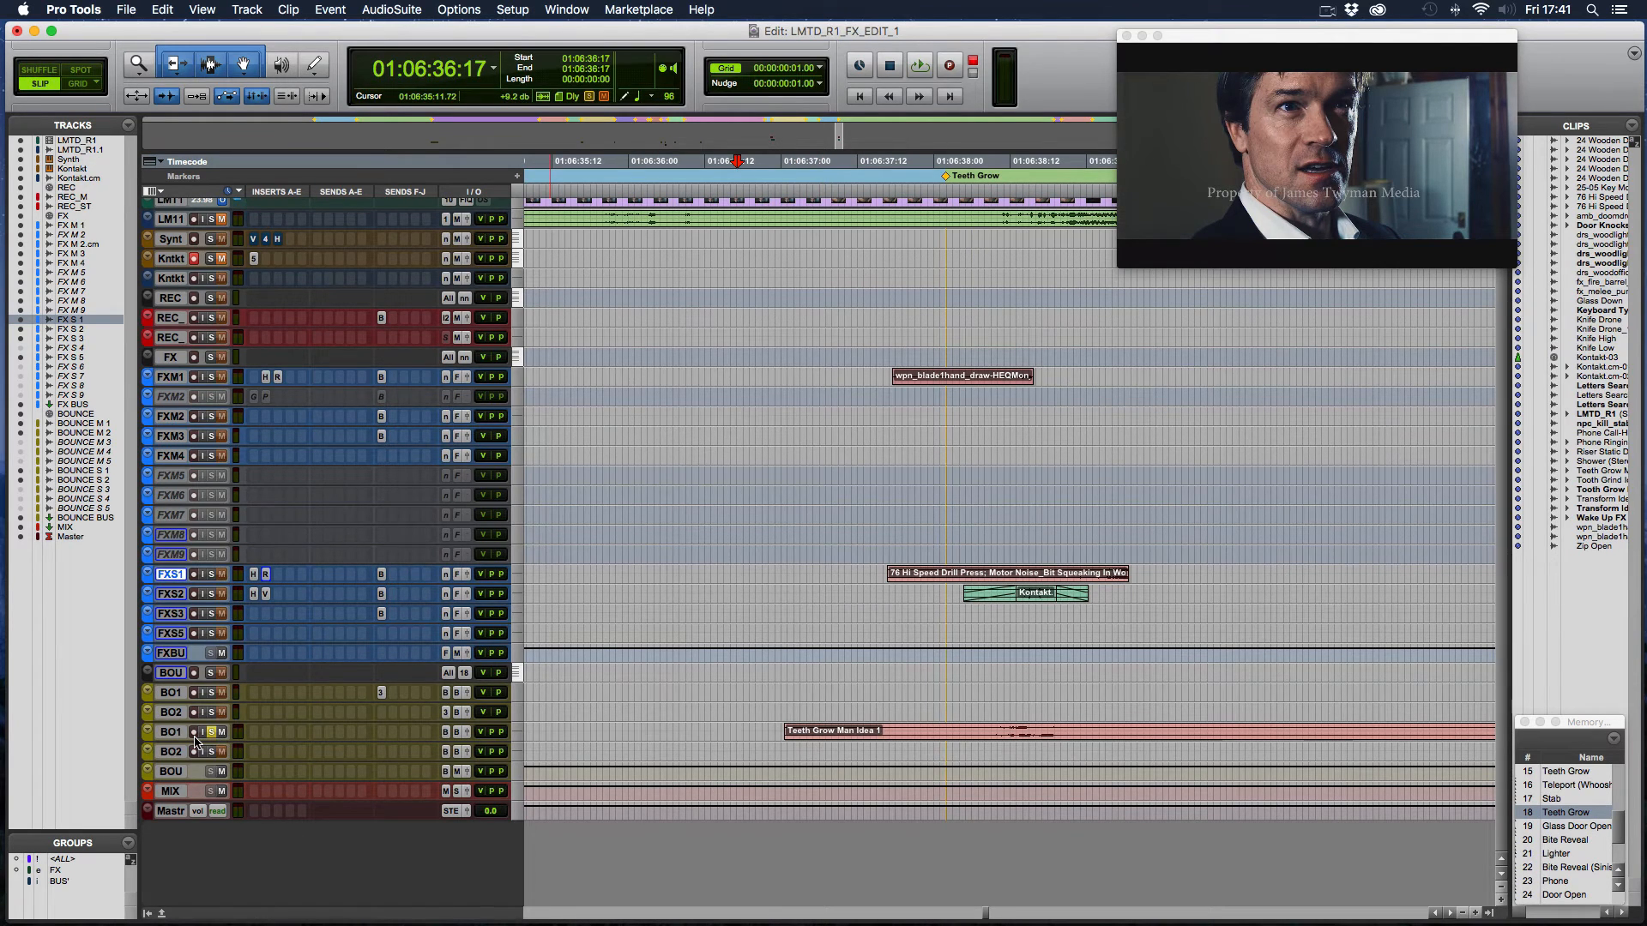
click(755, 731)
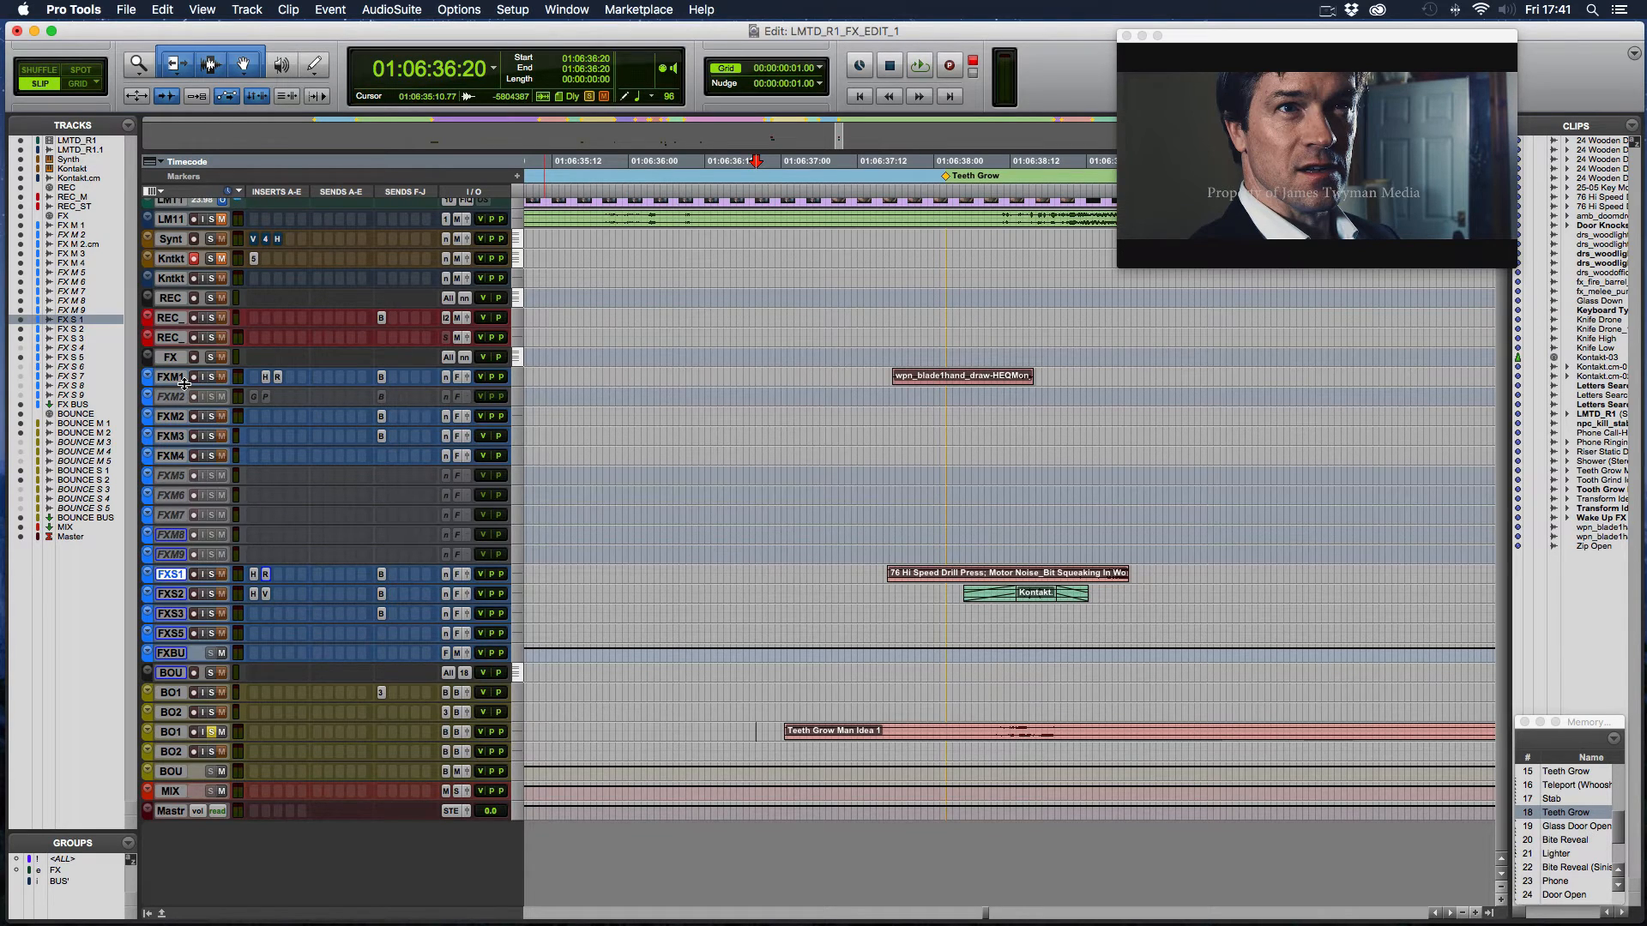
- Play the soloed Teeth Grow Man Idea 1 bounce from 01:06:36:21, just ahead of the clip, and stop playback
mouse_move(183, 384)
mouse_down()
mouse_move(171, 412)
mouse_move(182, 386)
mouse_up()
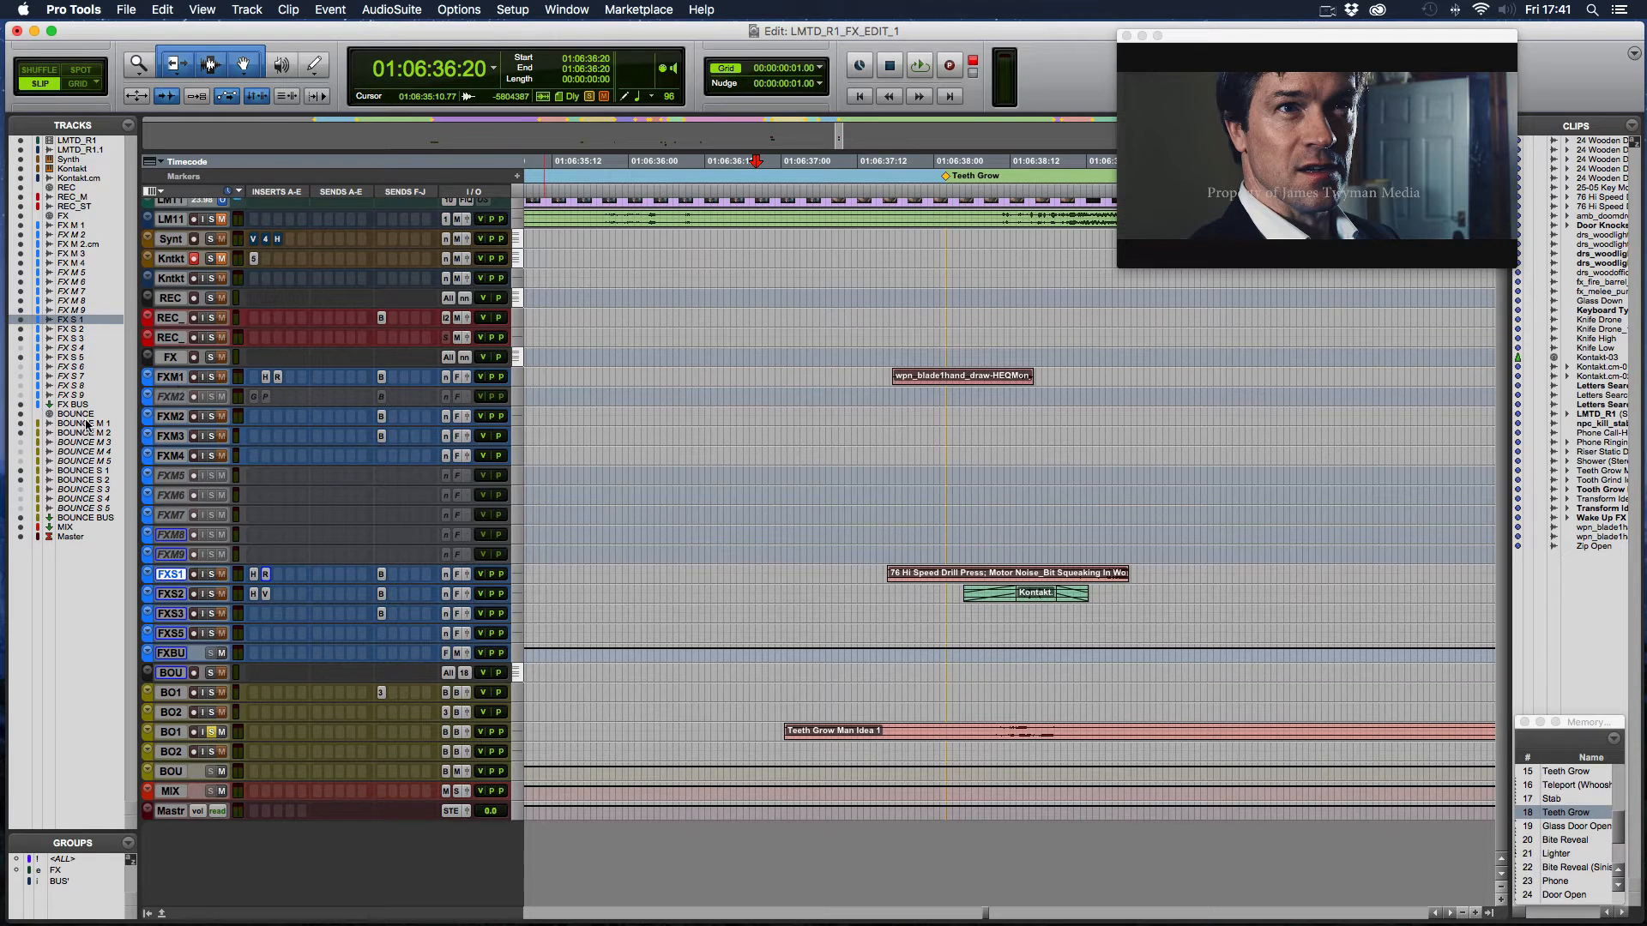
click(765, 730)
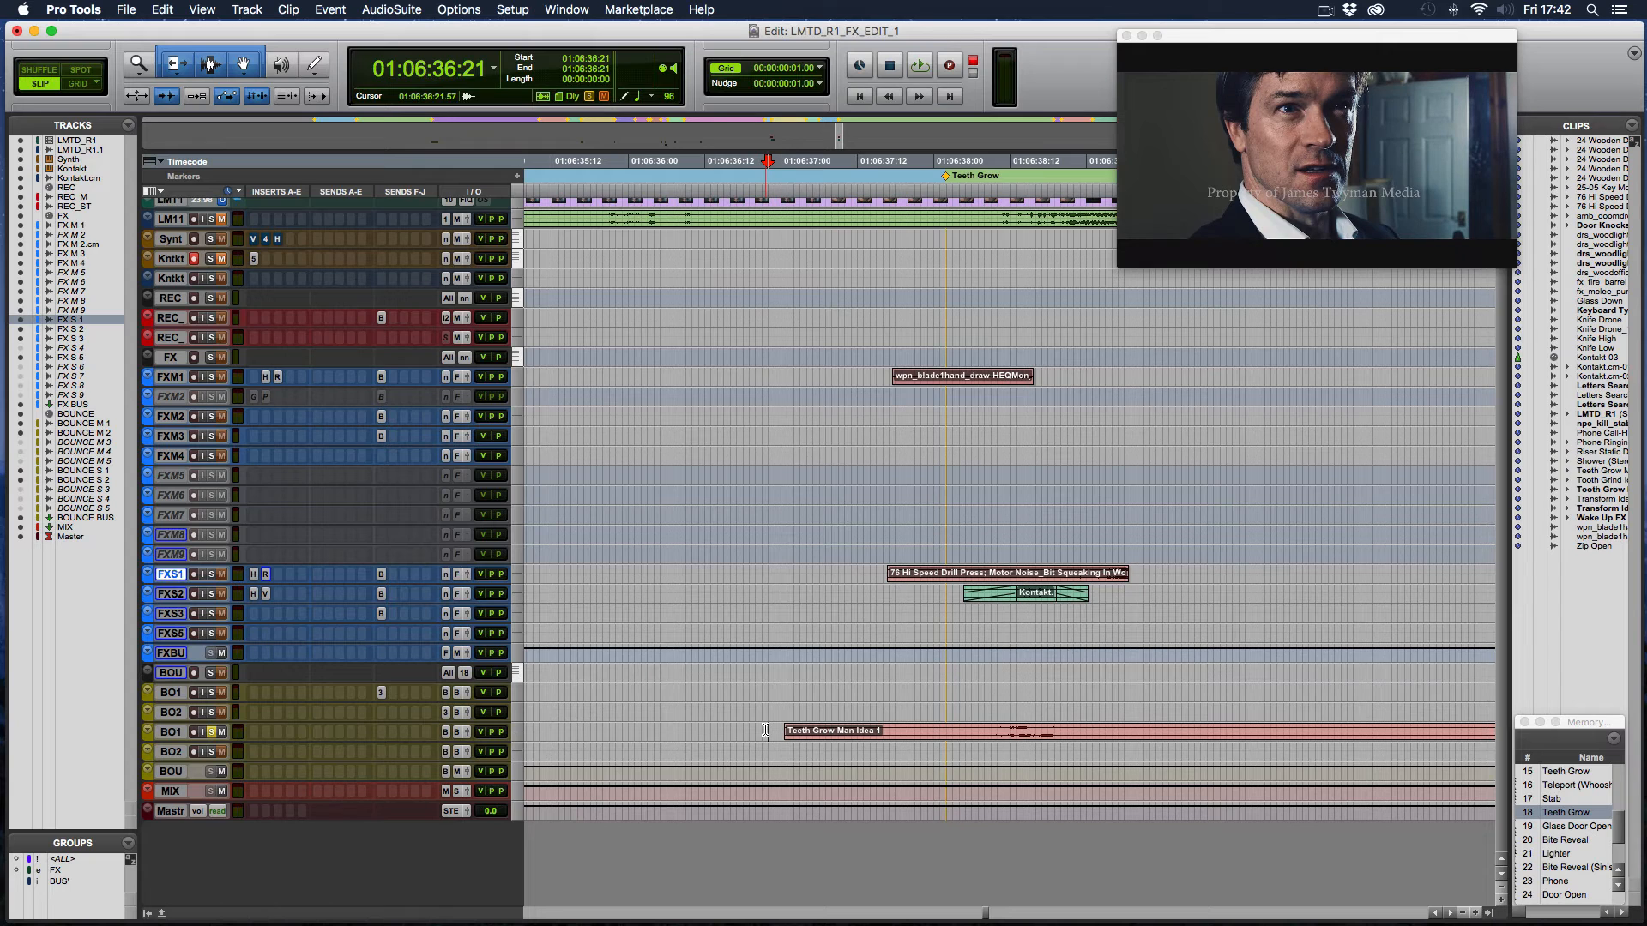
key(space)
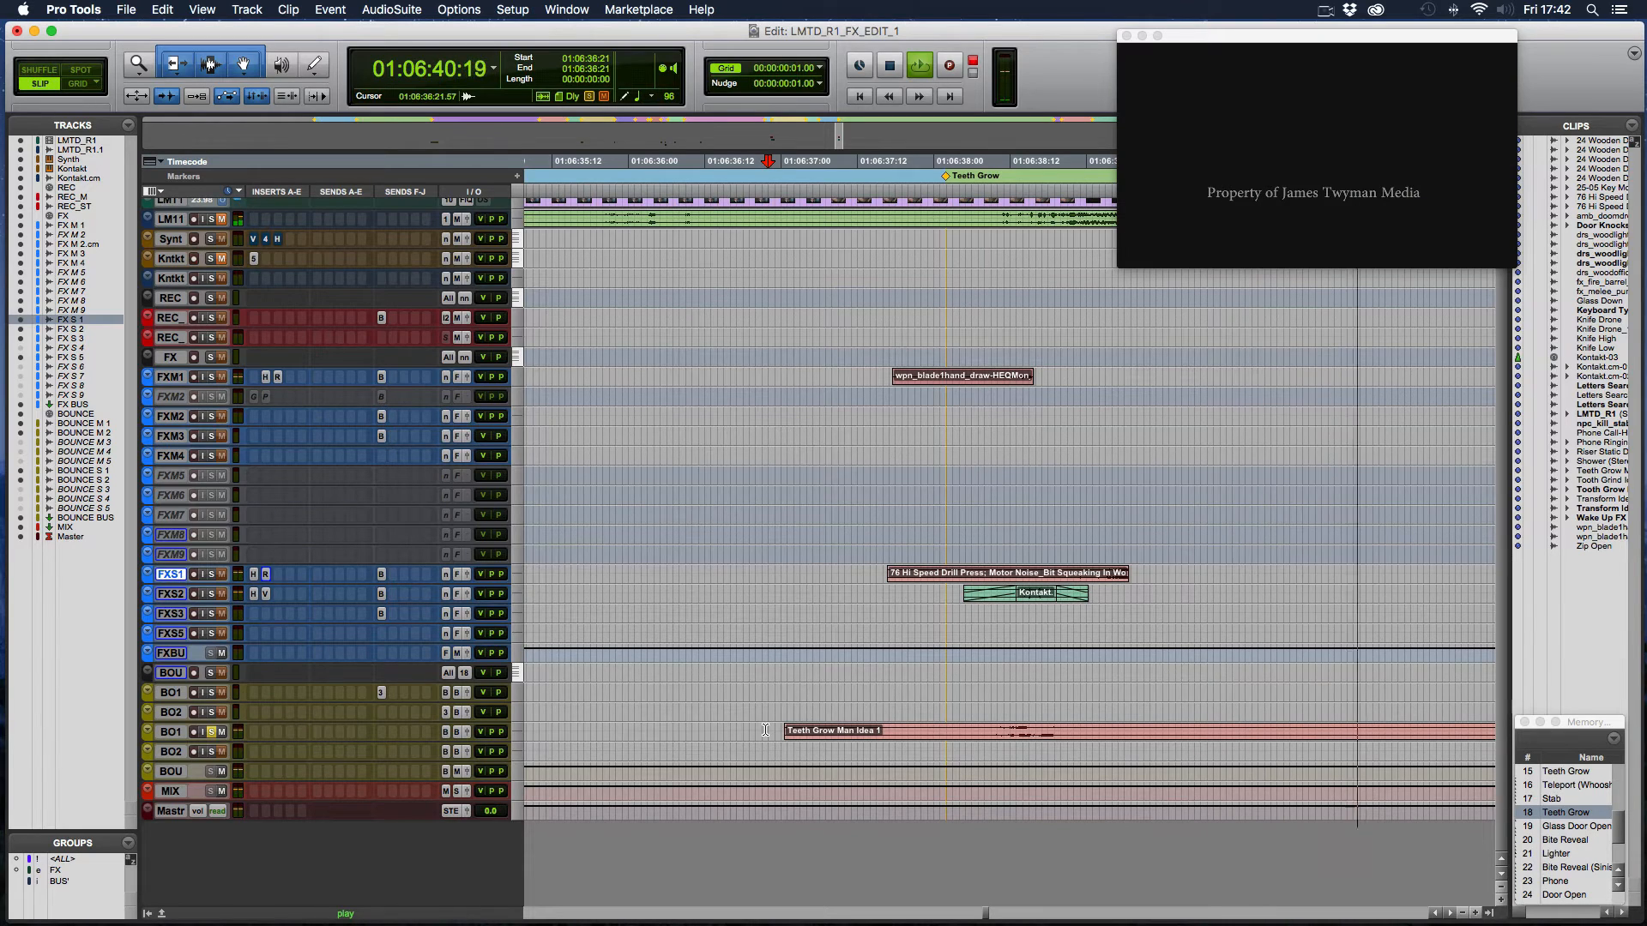
key(space)
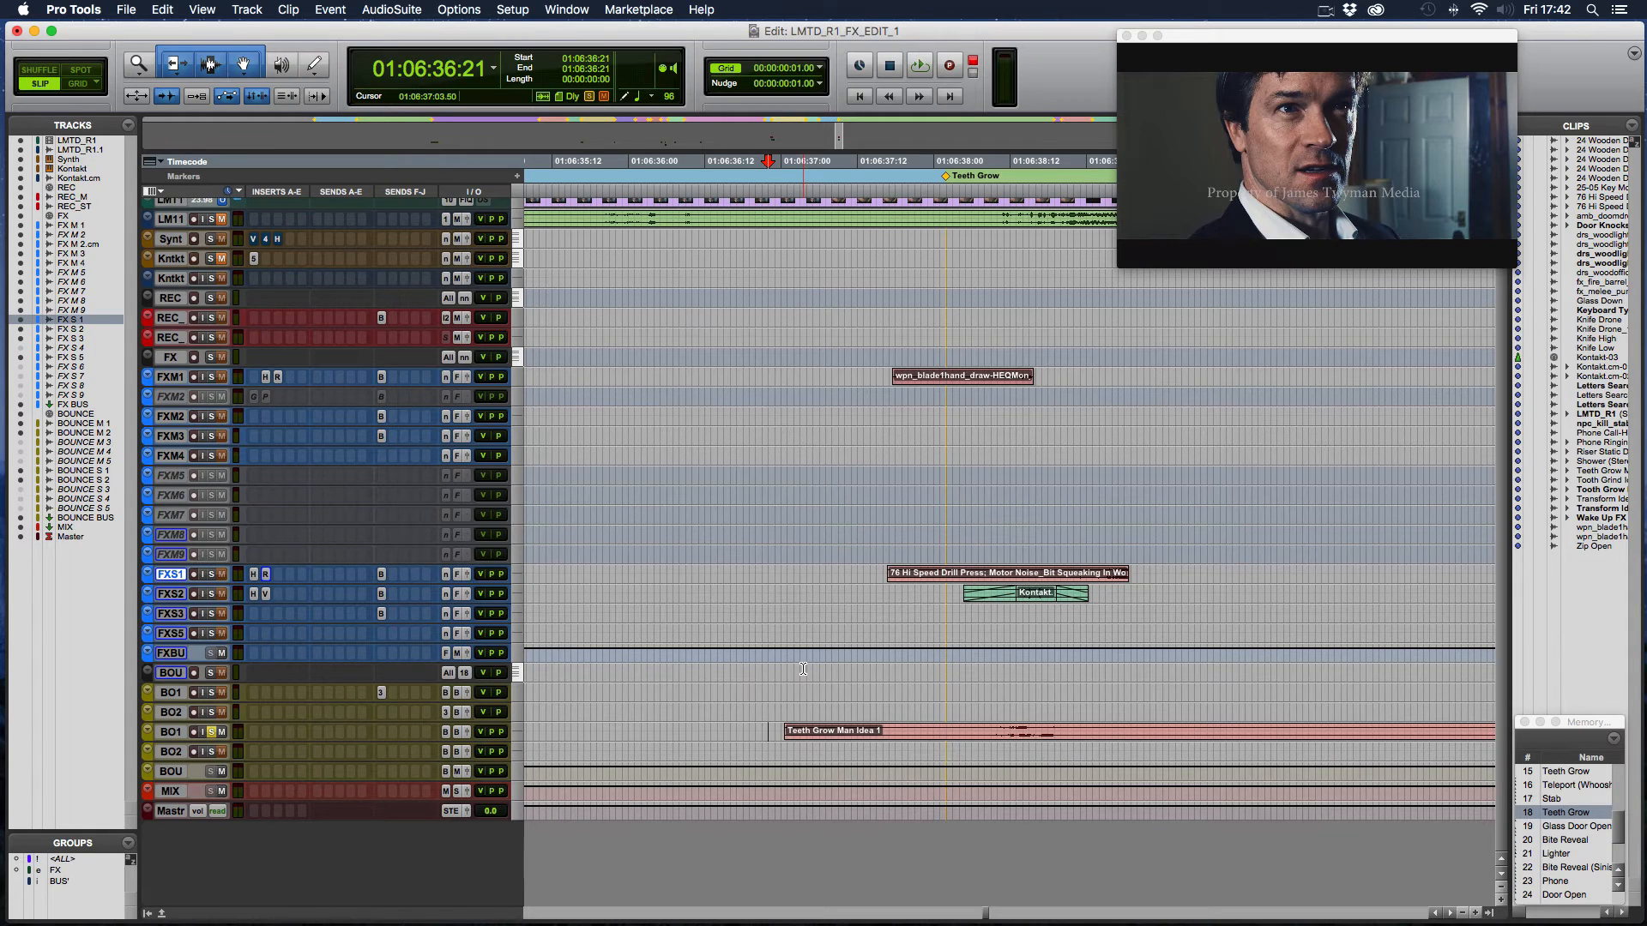
- Examine the clips around the second Teeth Grow marker and back along the timeline to the scenes before the first one
scroll(832, 646, right, 3)
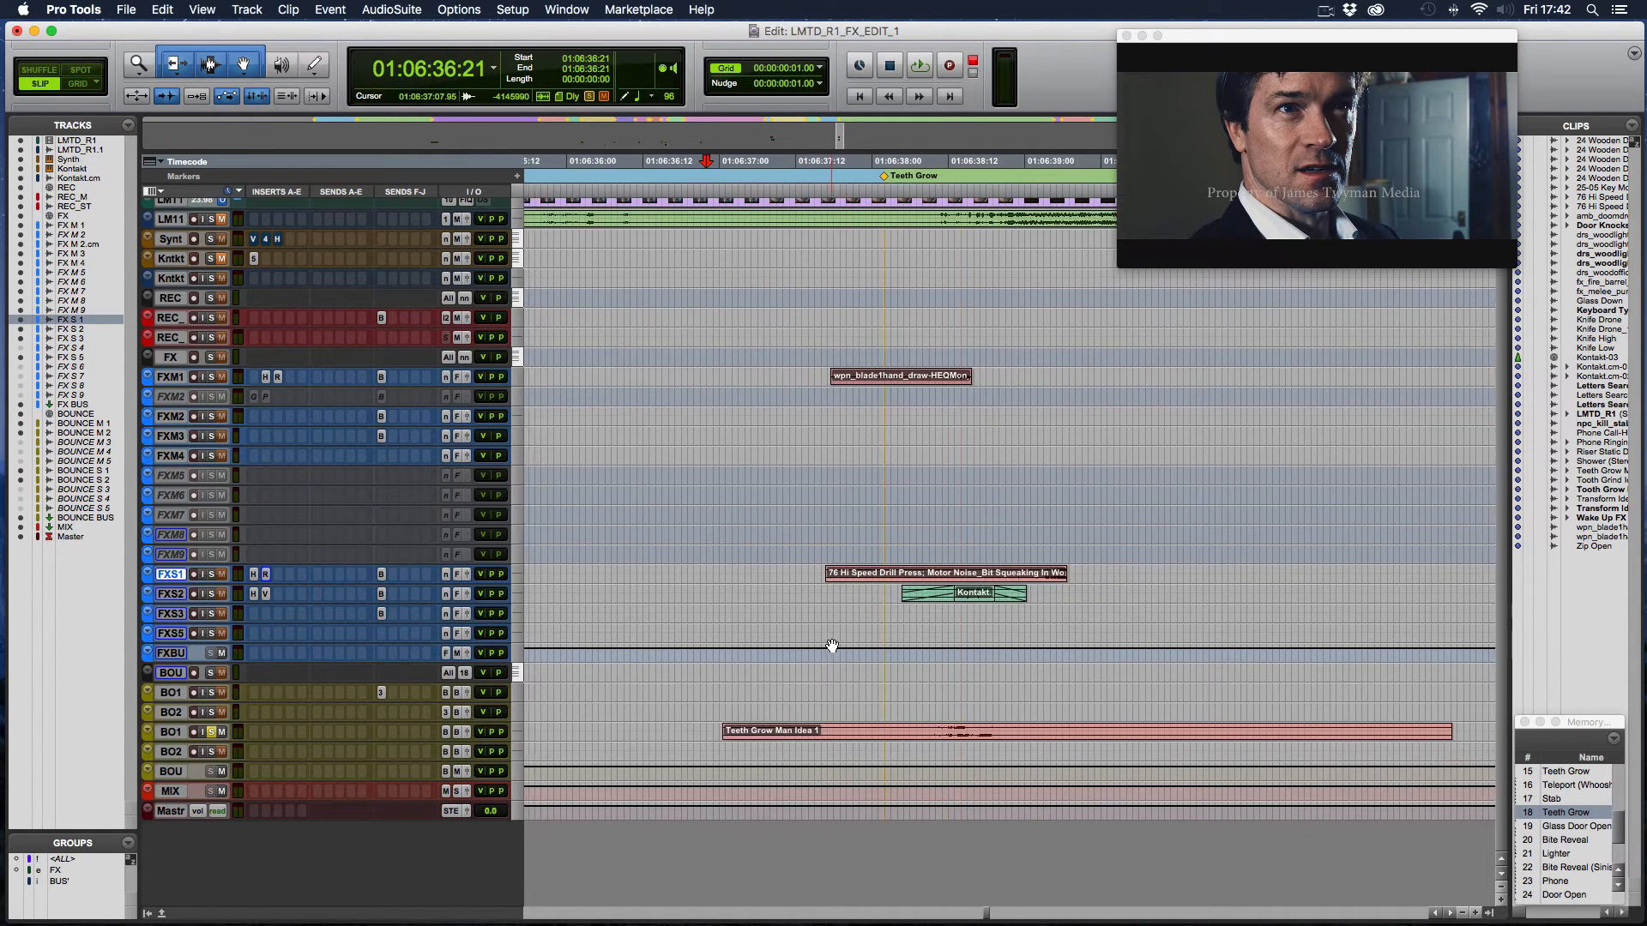
scroll(832, 646, right, 4)
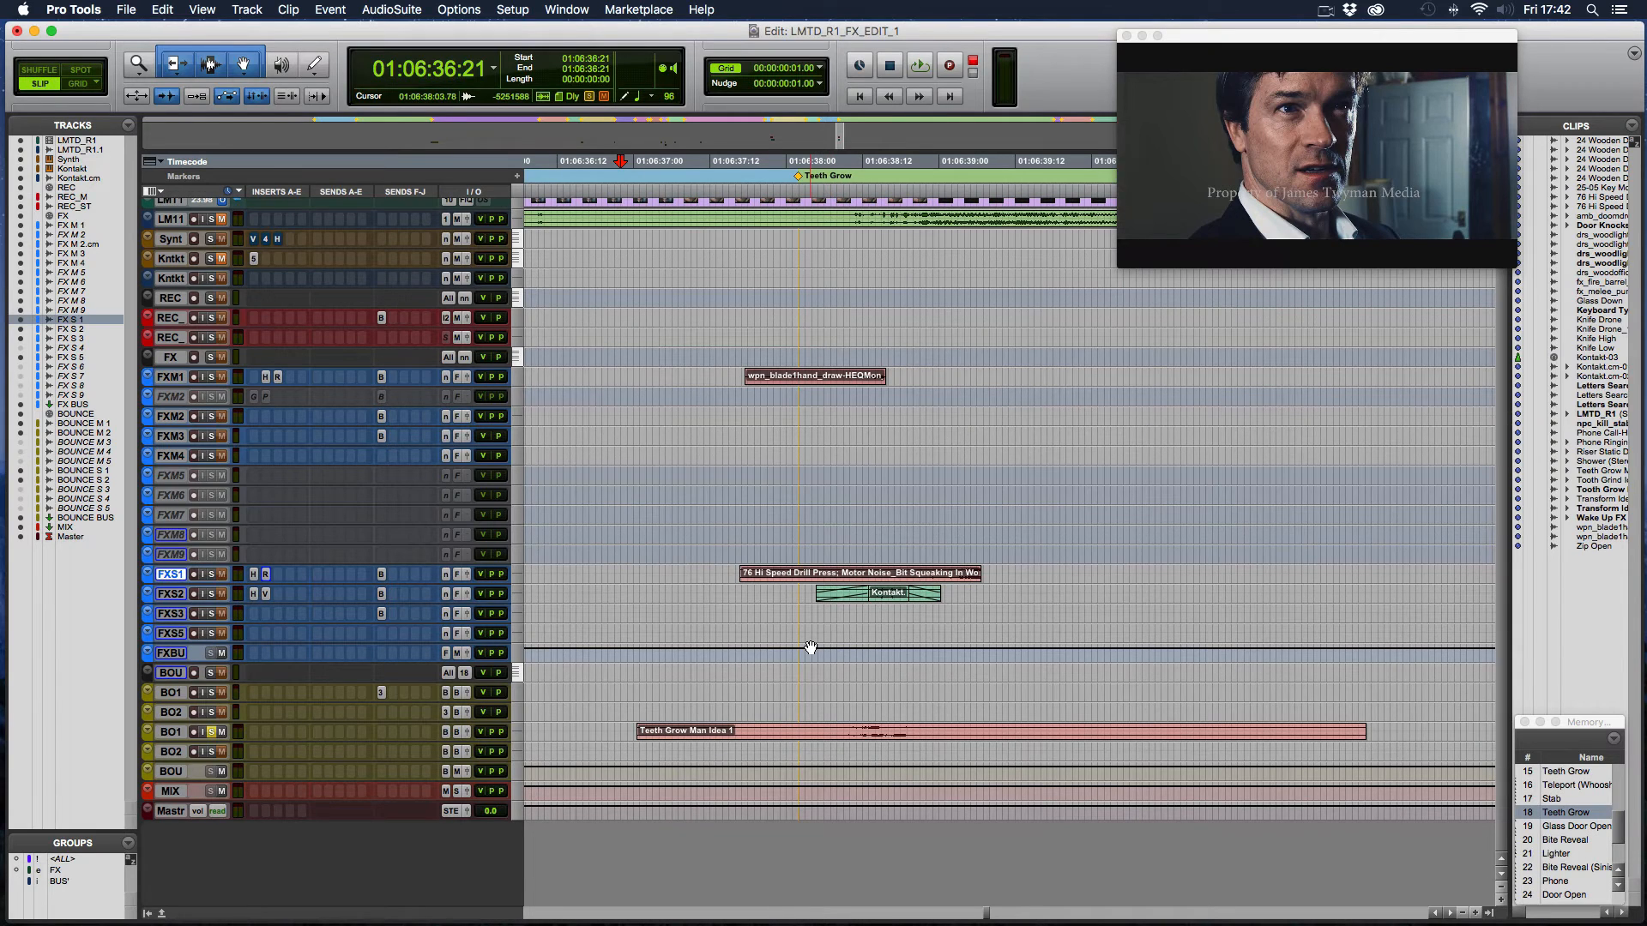
scroll(811, 645, left, 15)
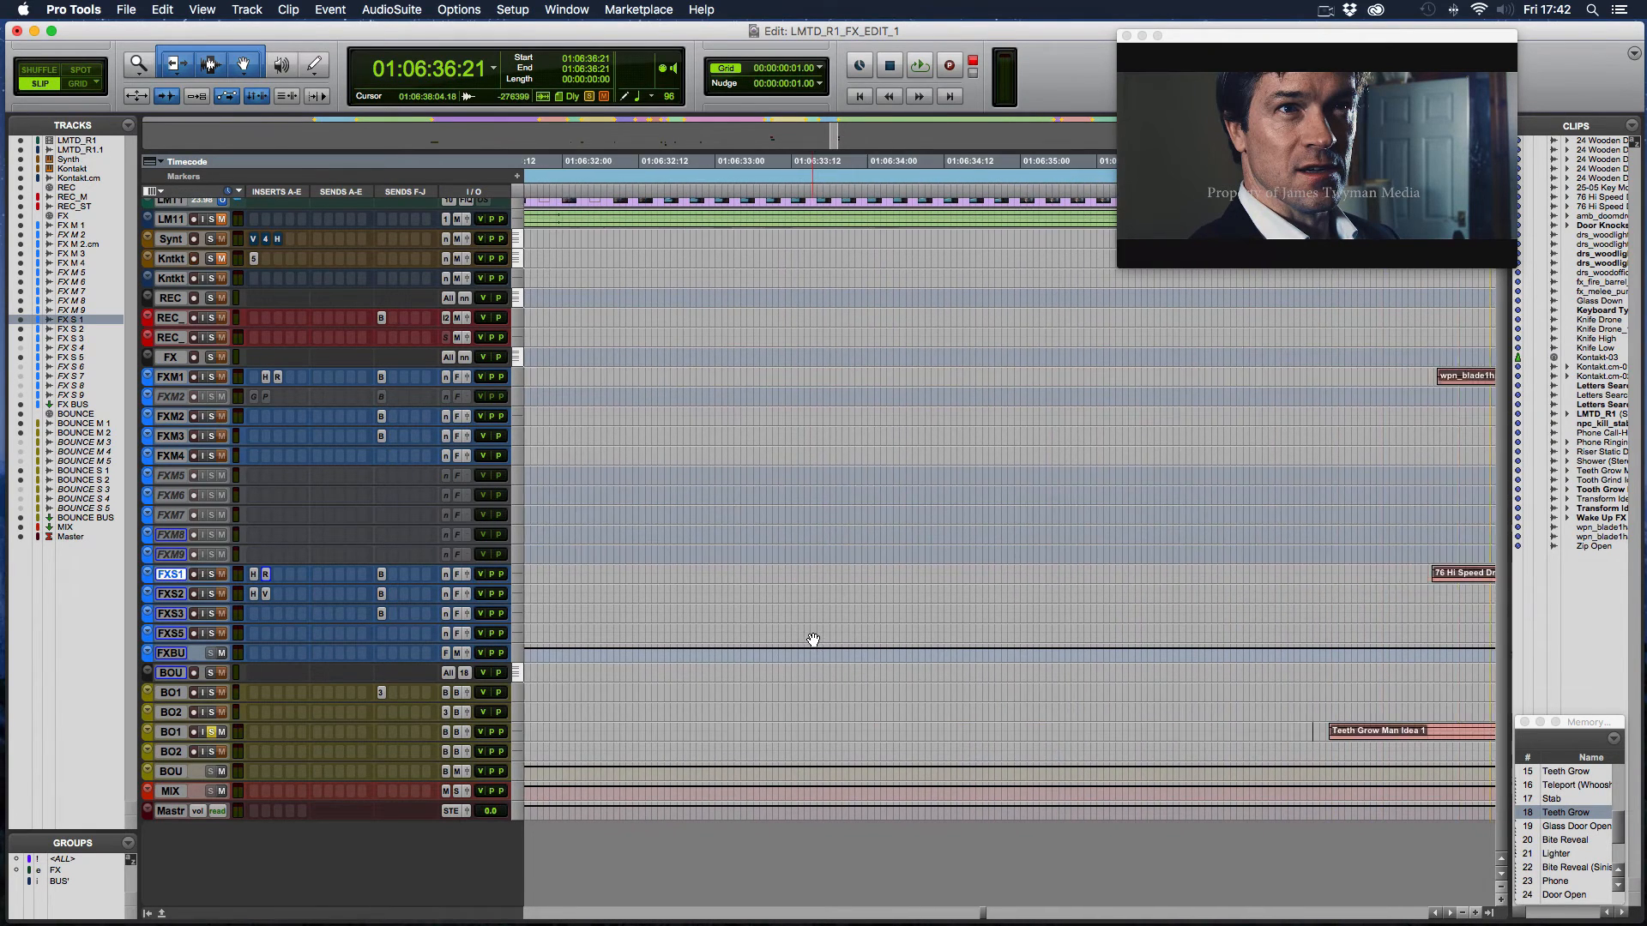
scroll(813, 640, left, 3)
scroll(811, 638, down, 2)
scroll(809, 637, right, 4)
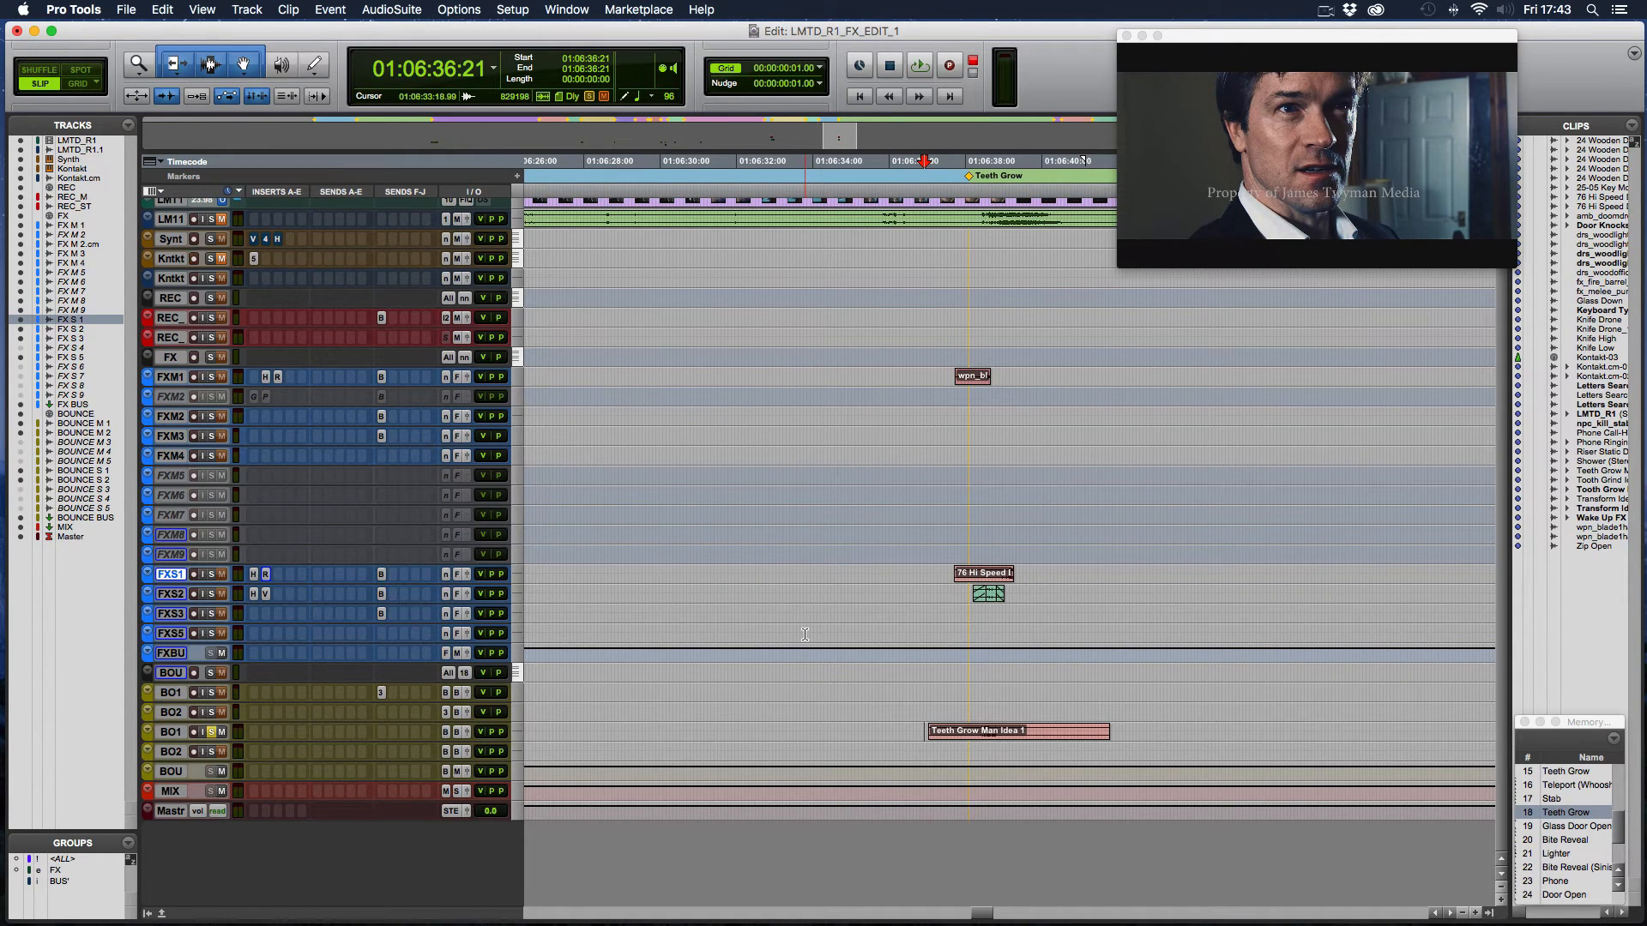
scroll(924, 705, left, 15)
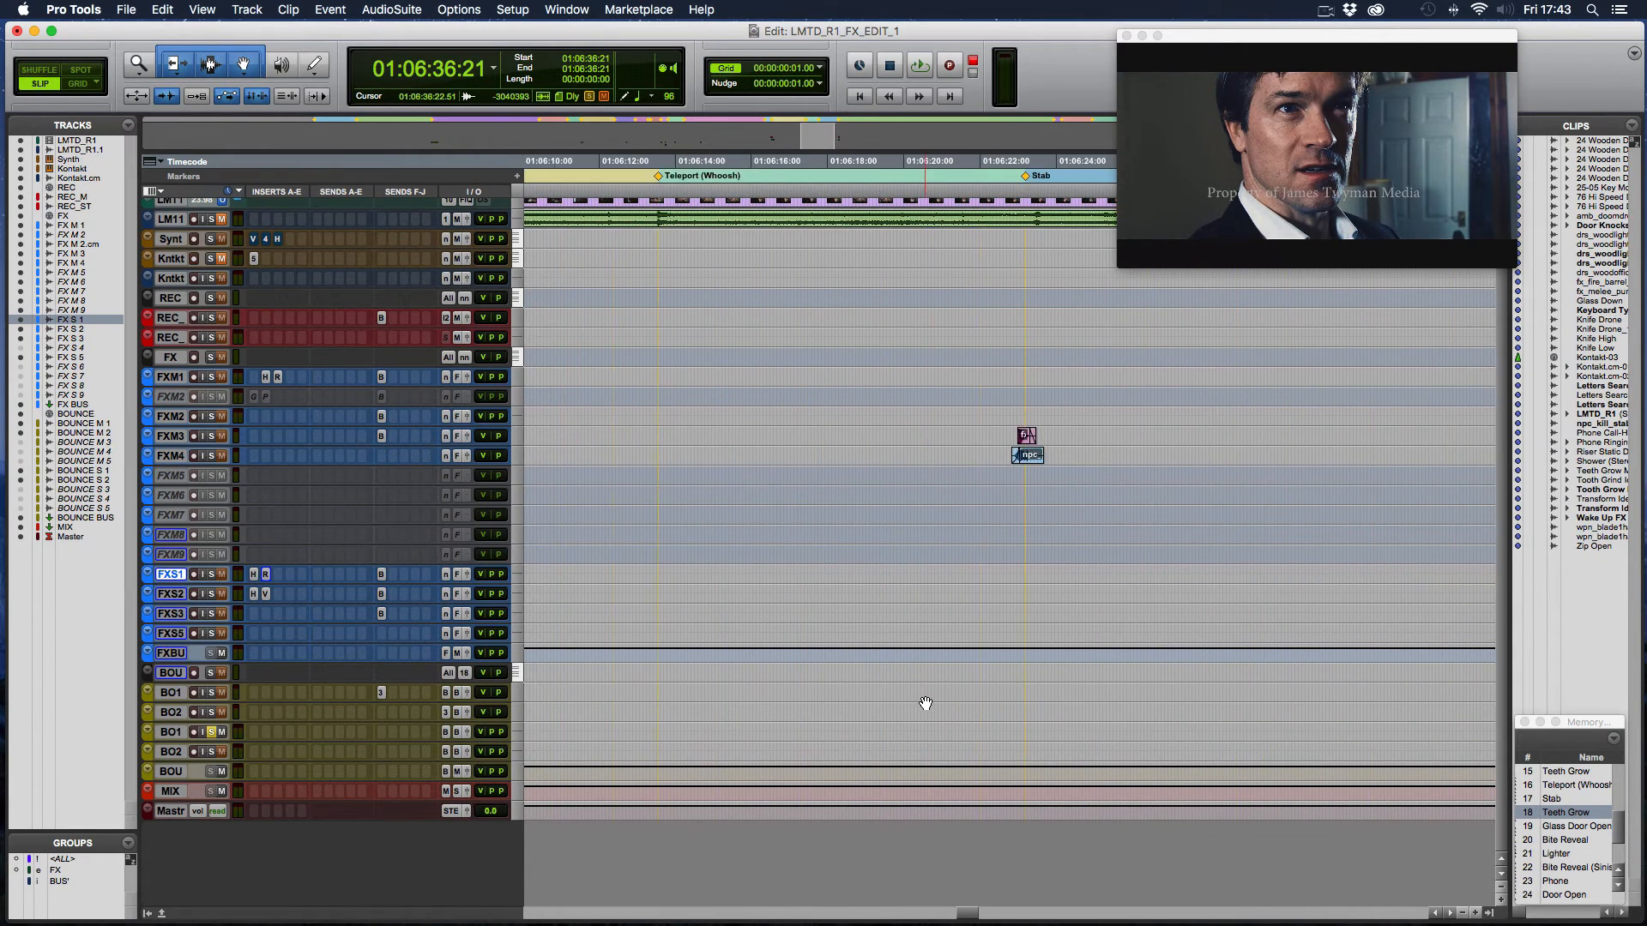
scroll(925, 704, left, 20)
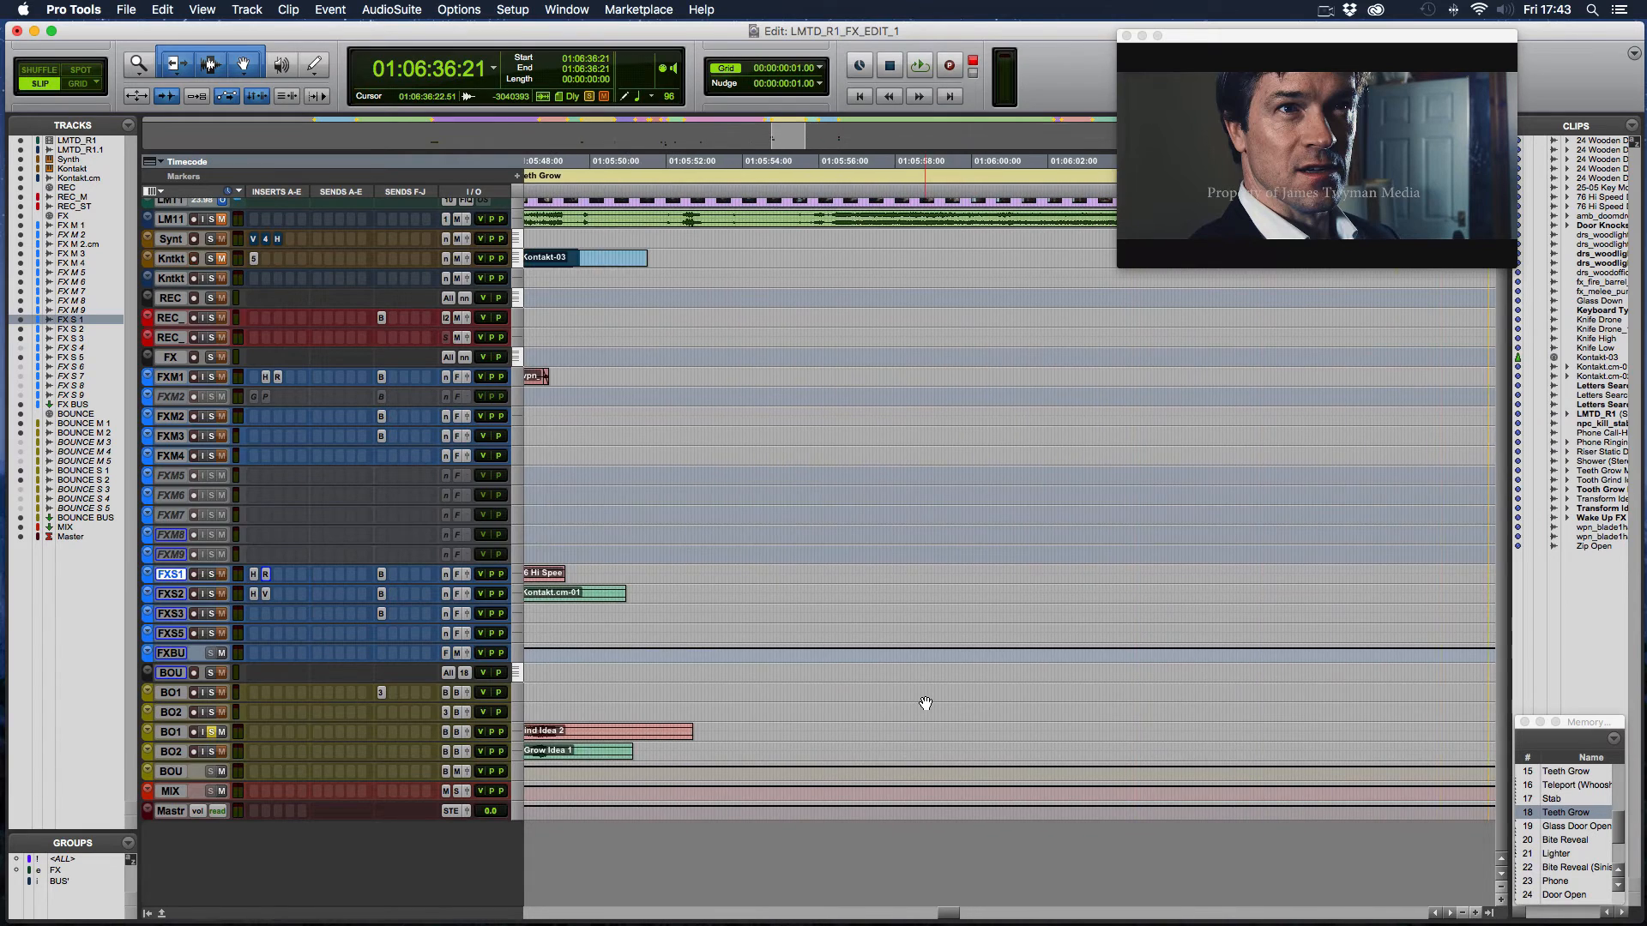
scroll(924, 703, left, 17)
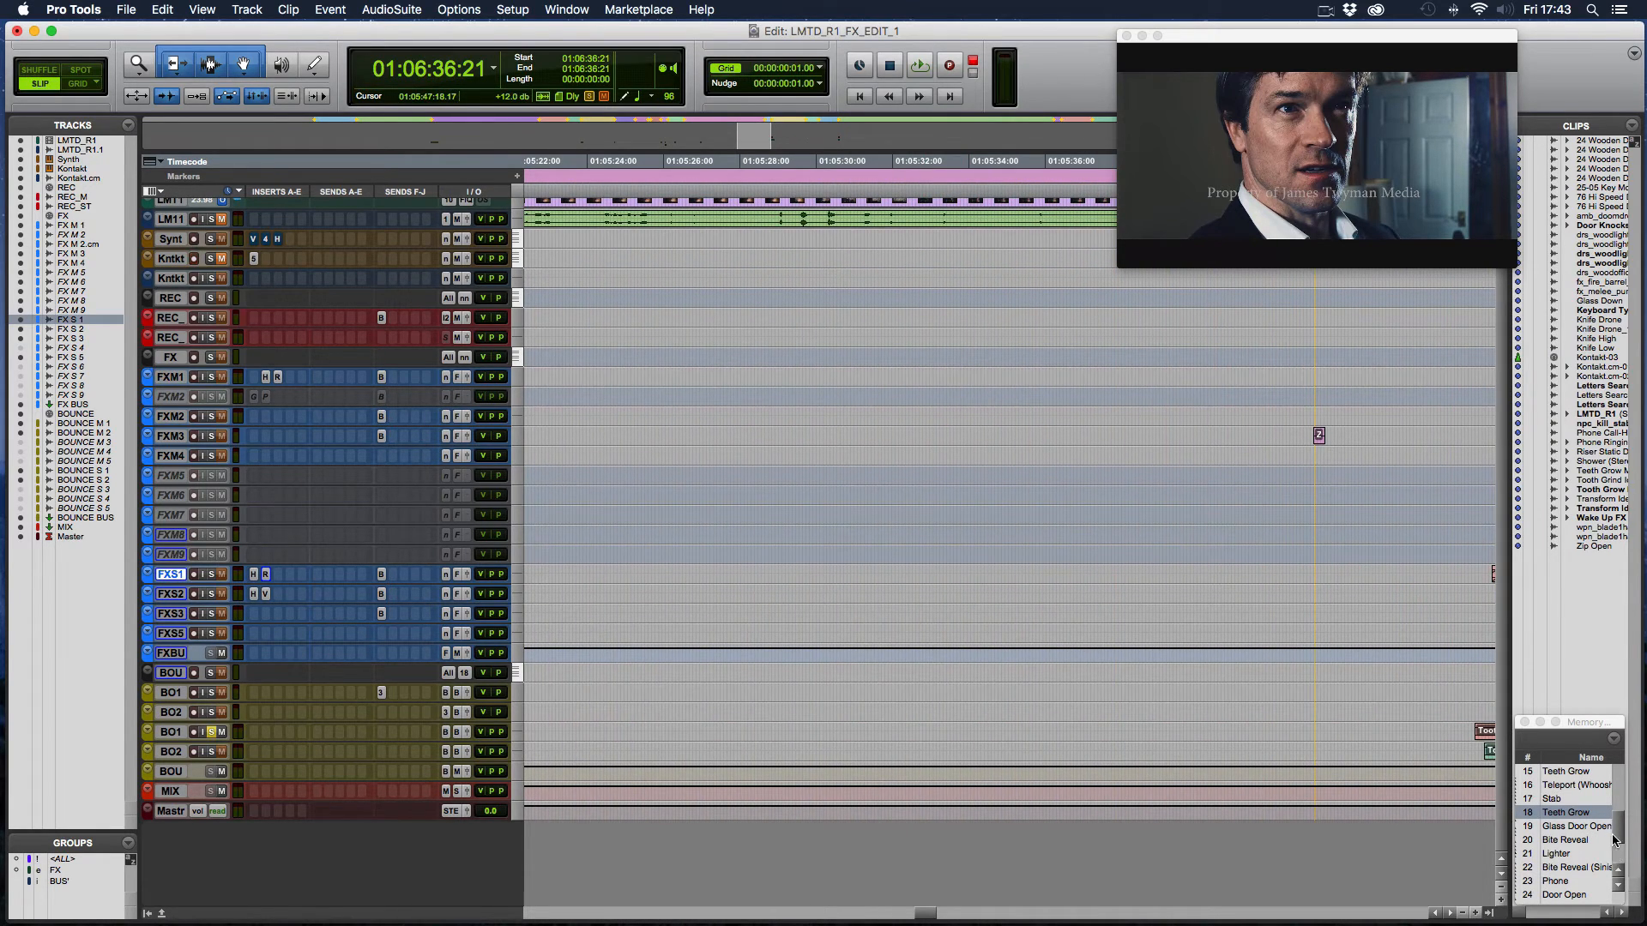
- Recall the Knife Reveal memory location and fit the Knife Drone clips after it in view
drag(1618, 836, 1621, 808)
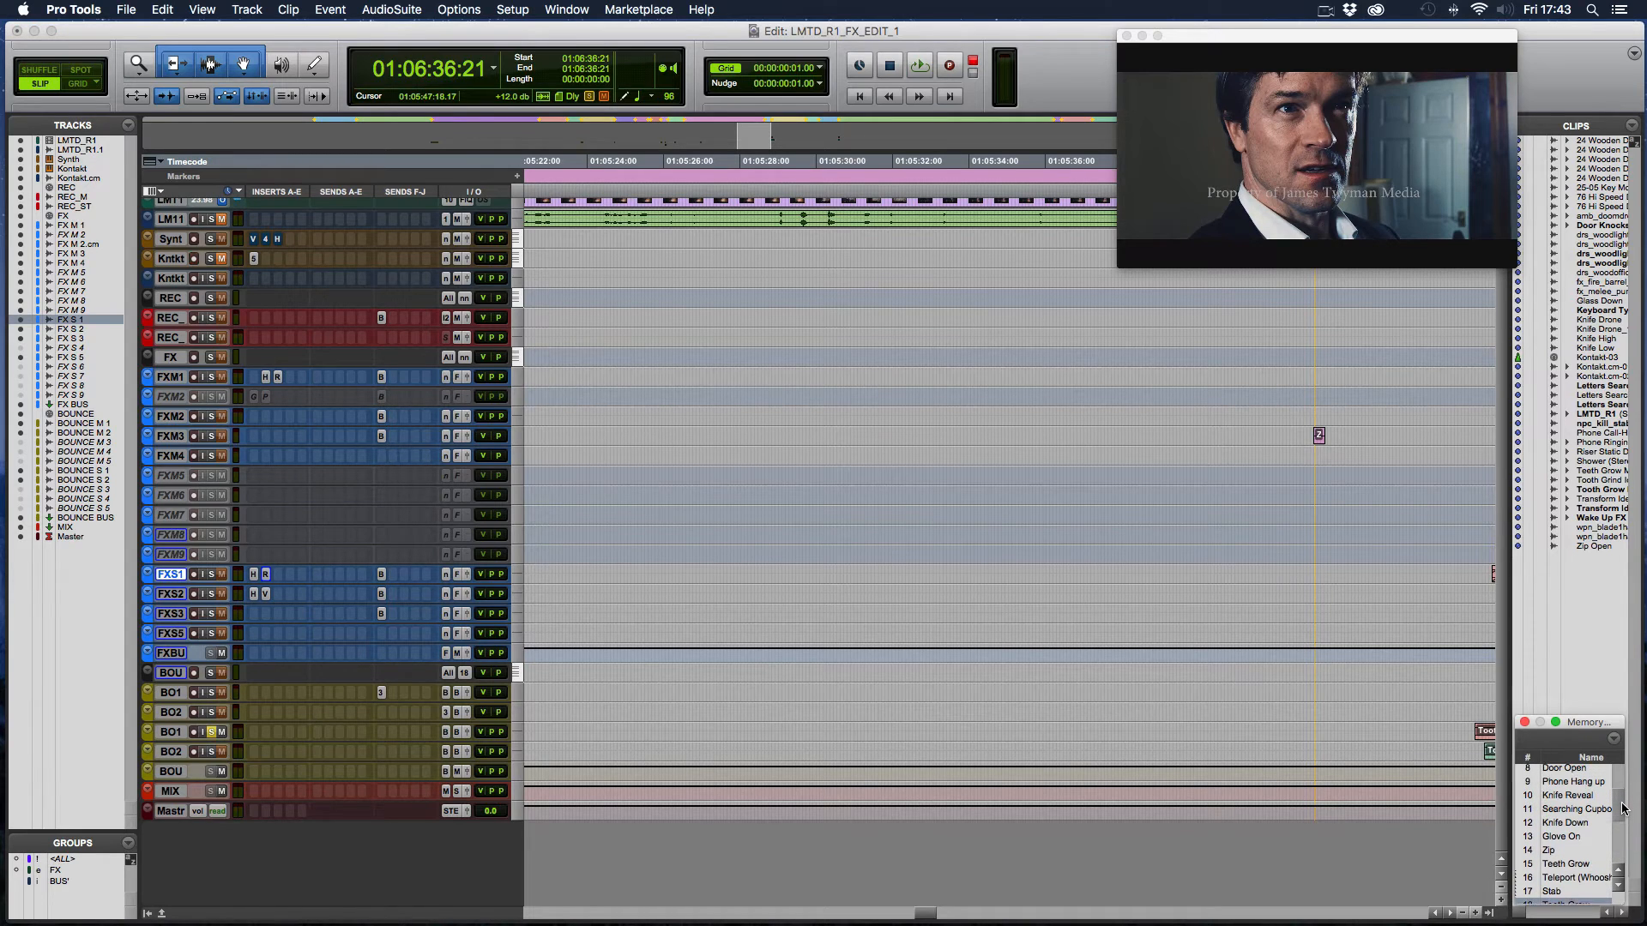
click(1589, 797)
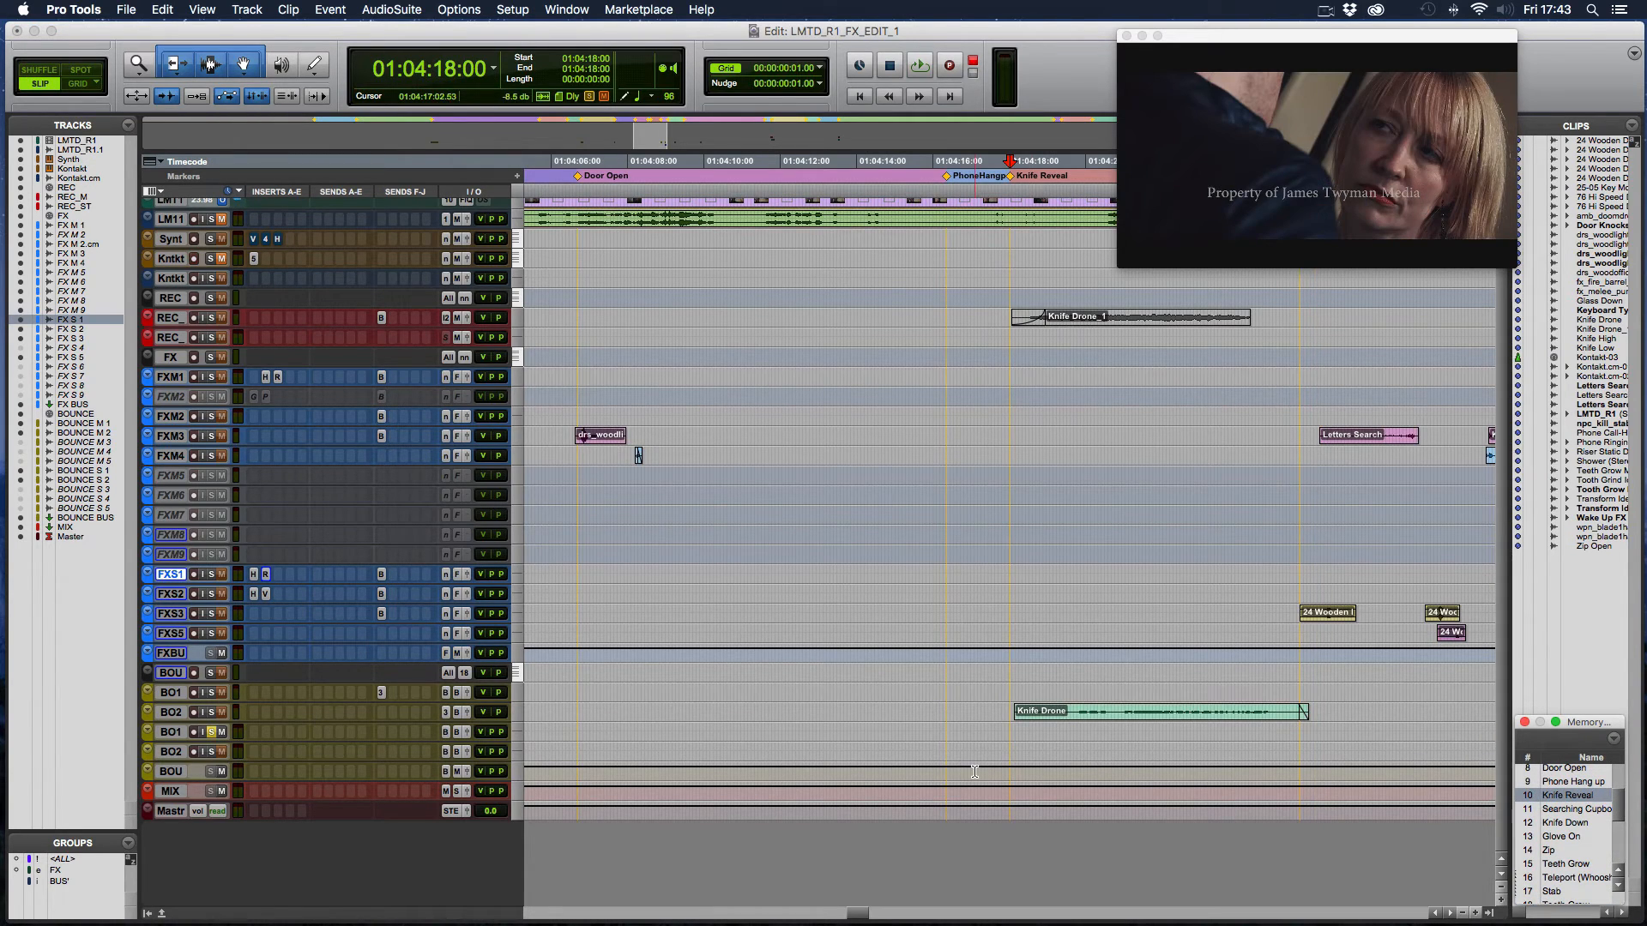
key(super+bracketright)
key(super+bracketright)
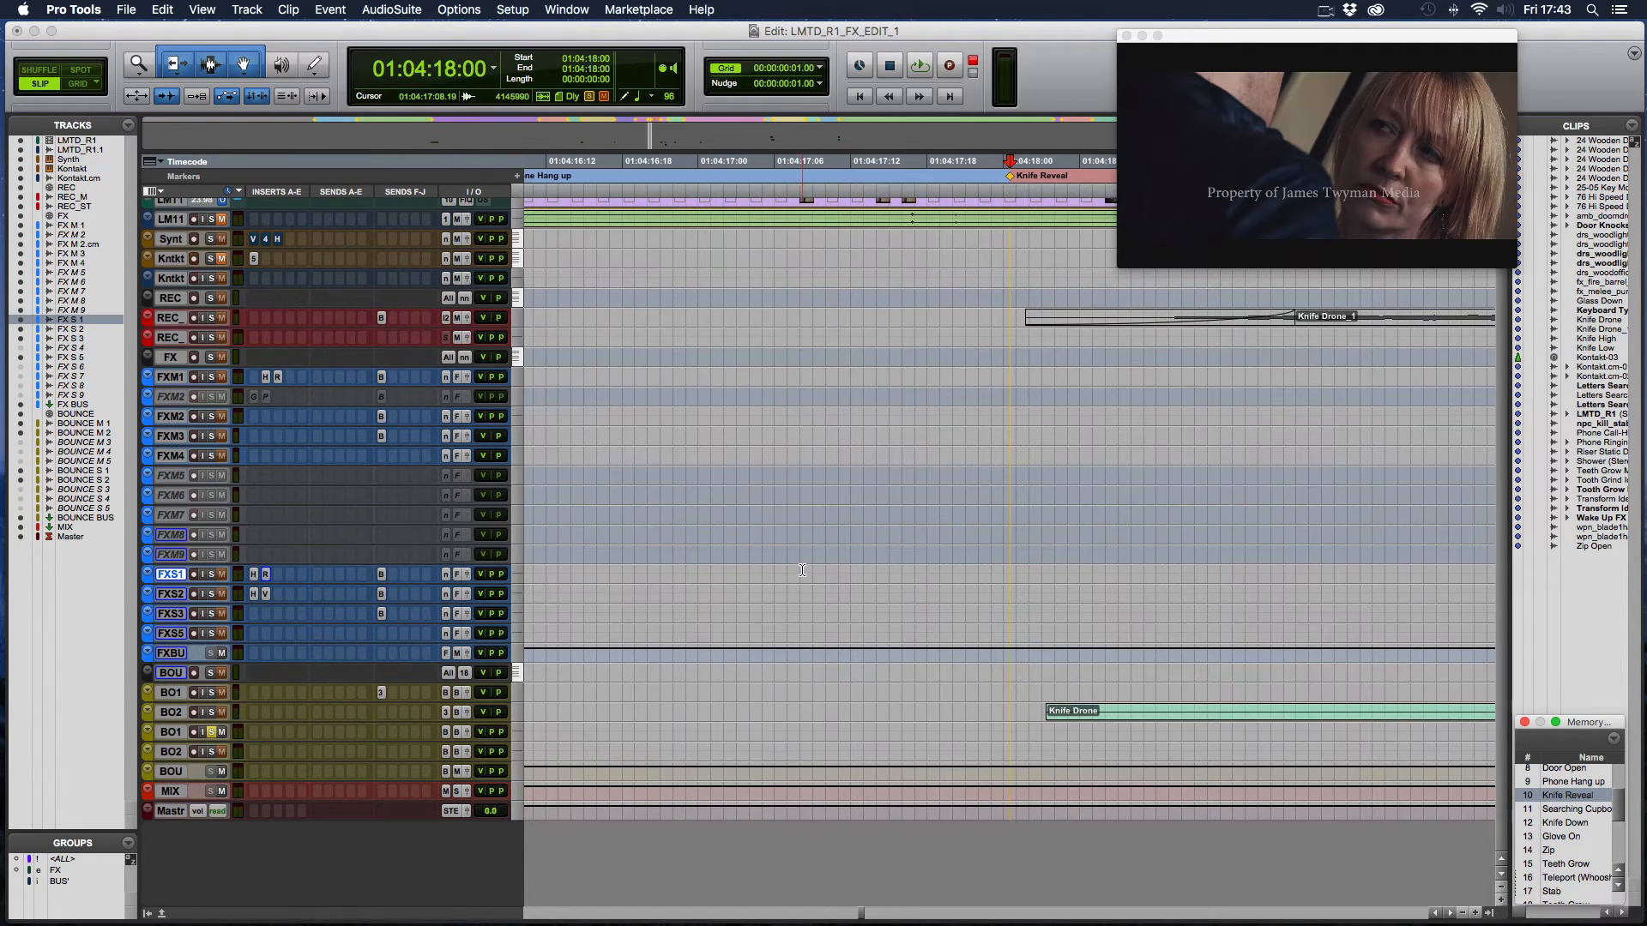
key(super+bracketleft)
key(super+bracketleft)
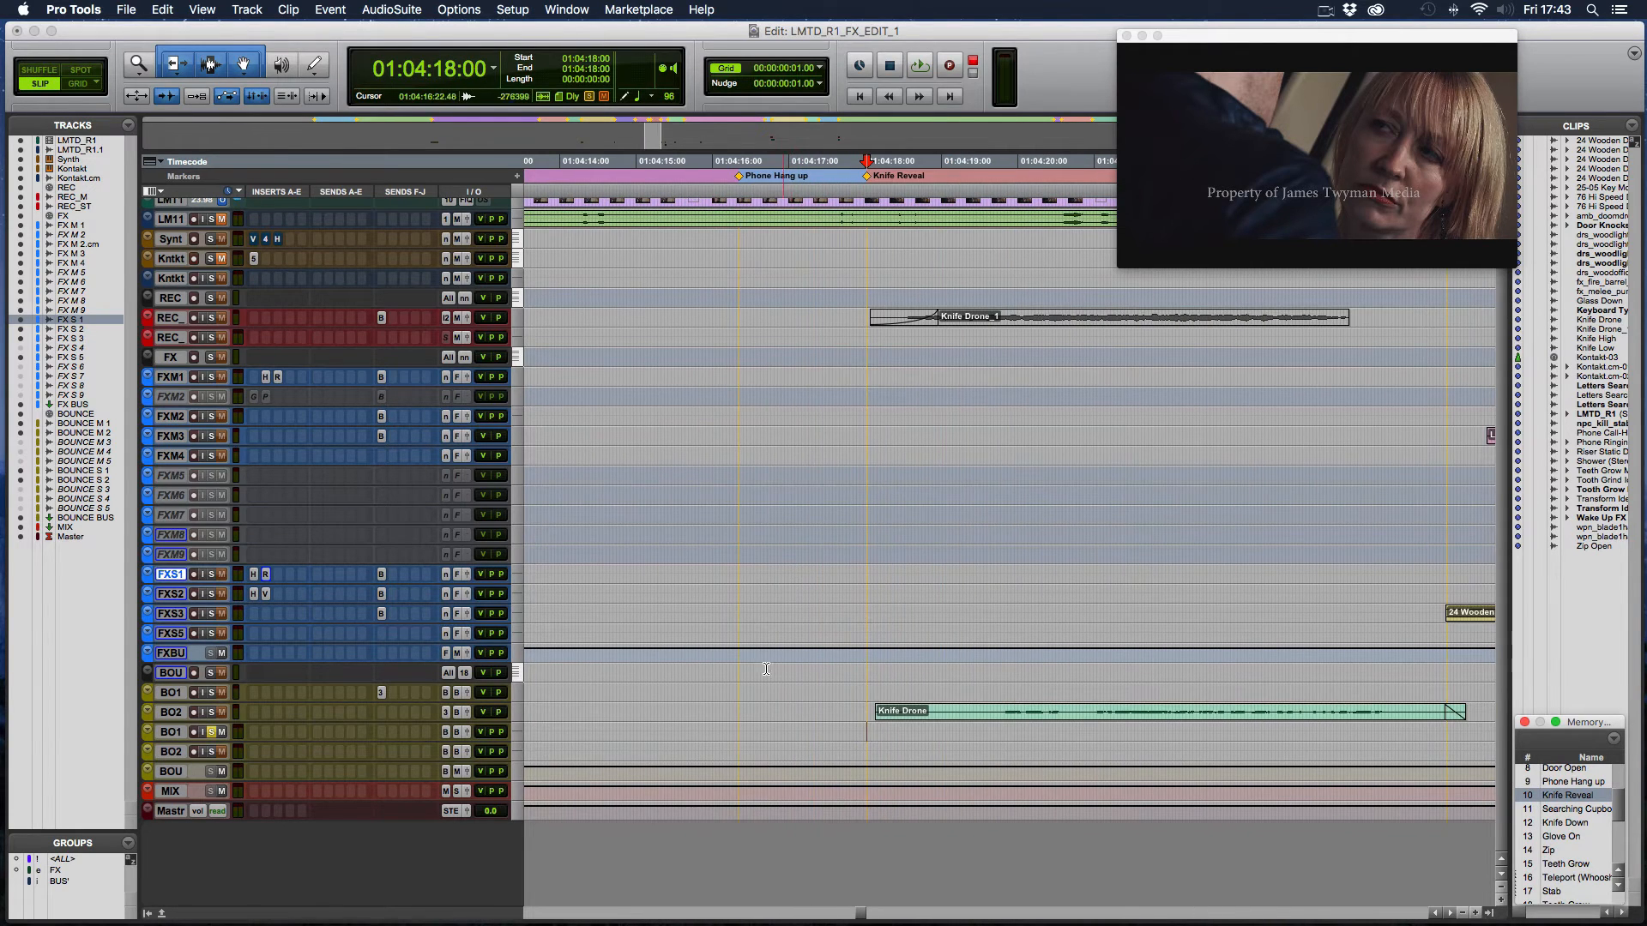
- Switch the solo from BOUNCE S1 to BOUNCE M2 and enlarge the BOUNCE M2 track
click(210, 731)
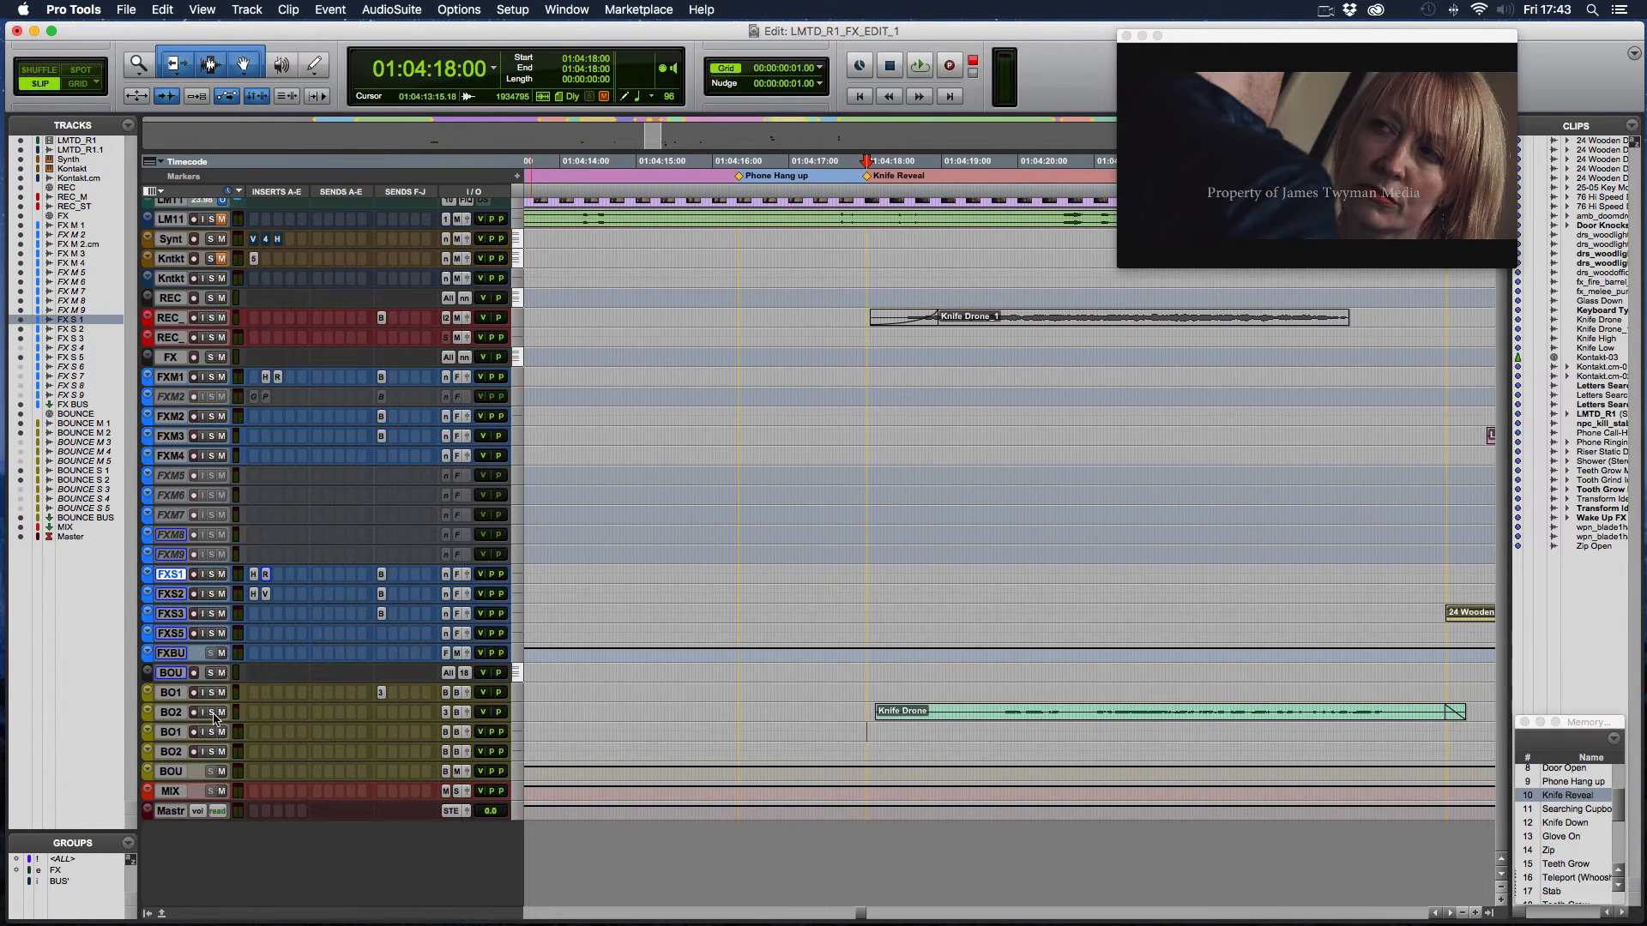
click(211, 713)
drag(365, 720, 363, 752)
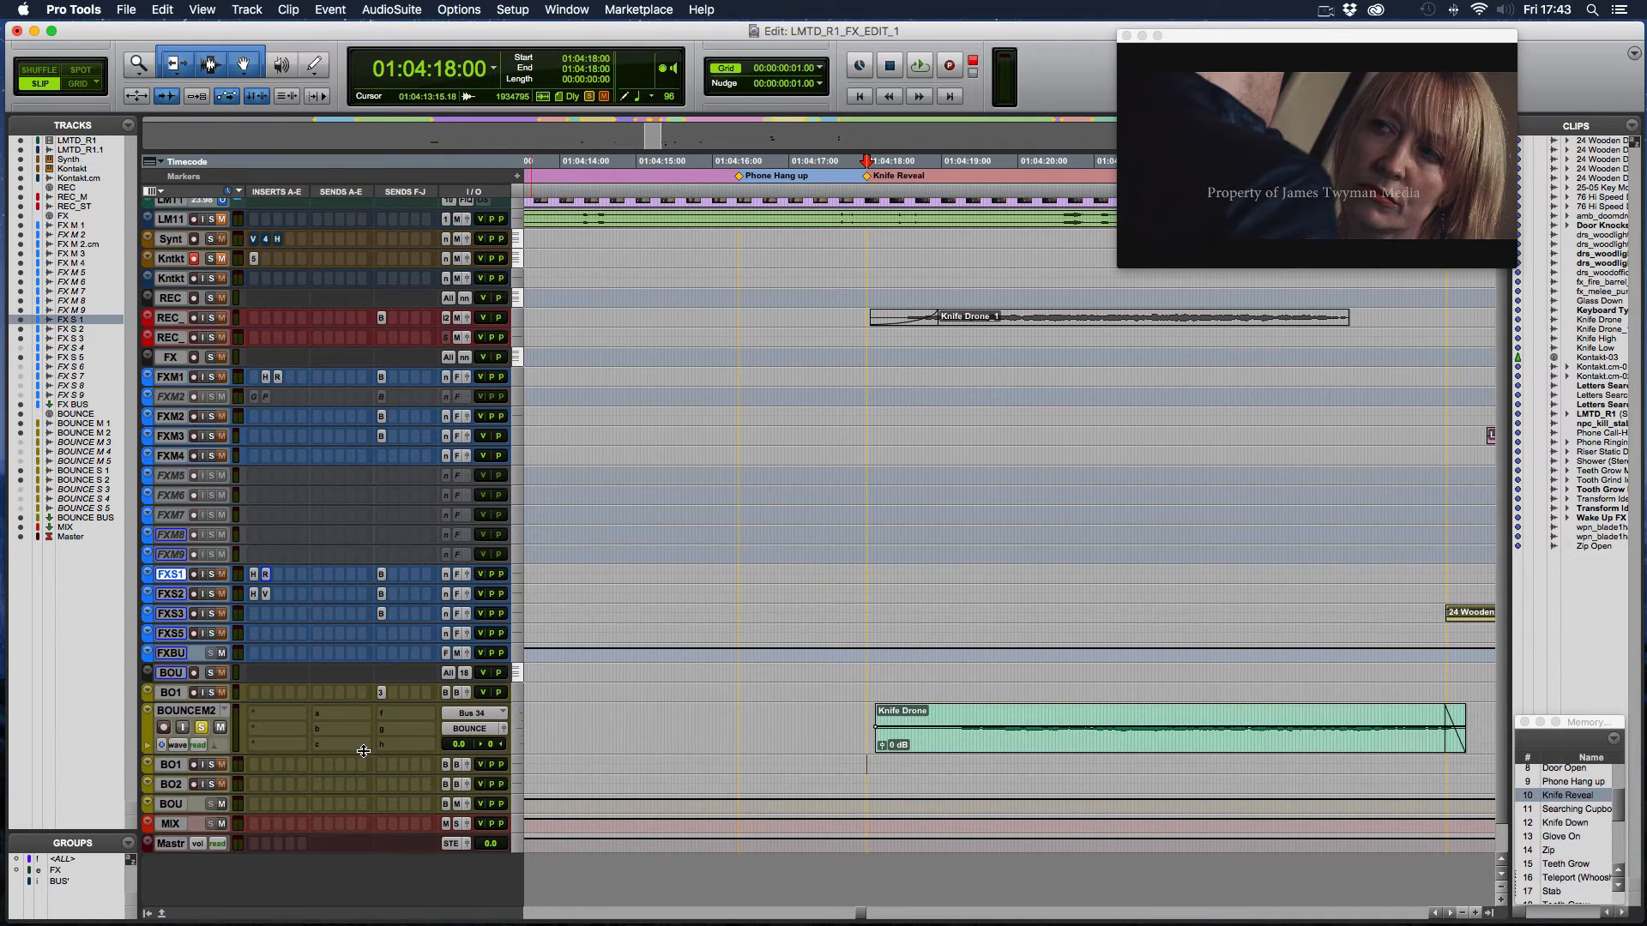
- Play the bounced Knife Drone clip from 01:04:18:00 and stop playback
click(867, 721)
key(space)
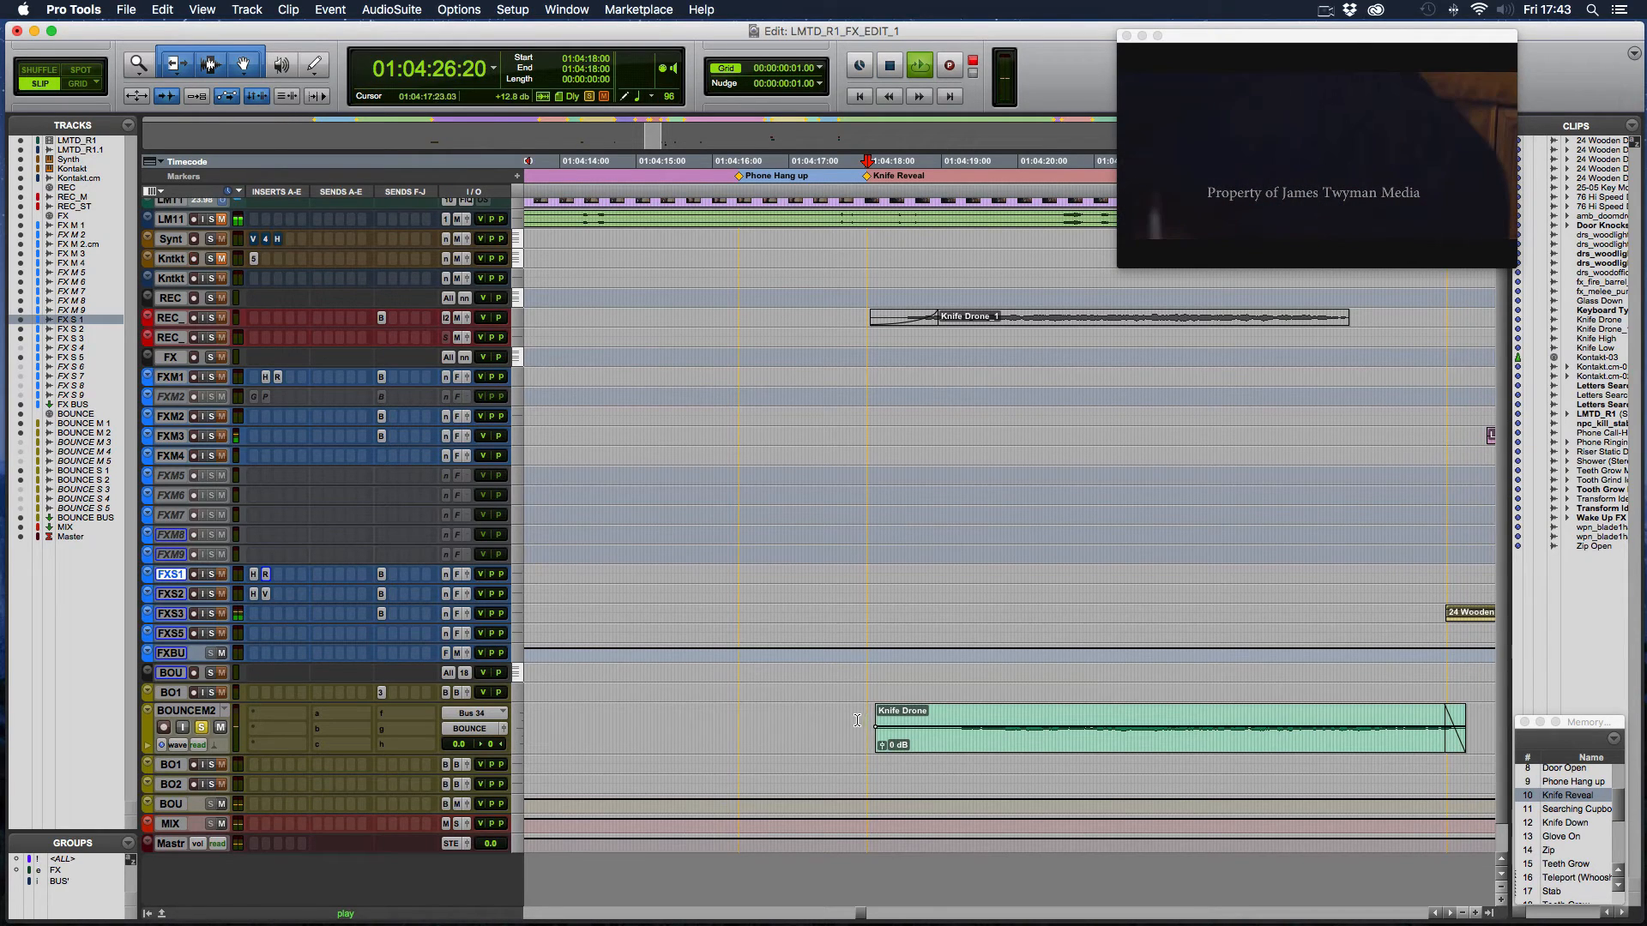
key(space)
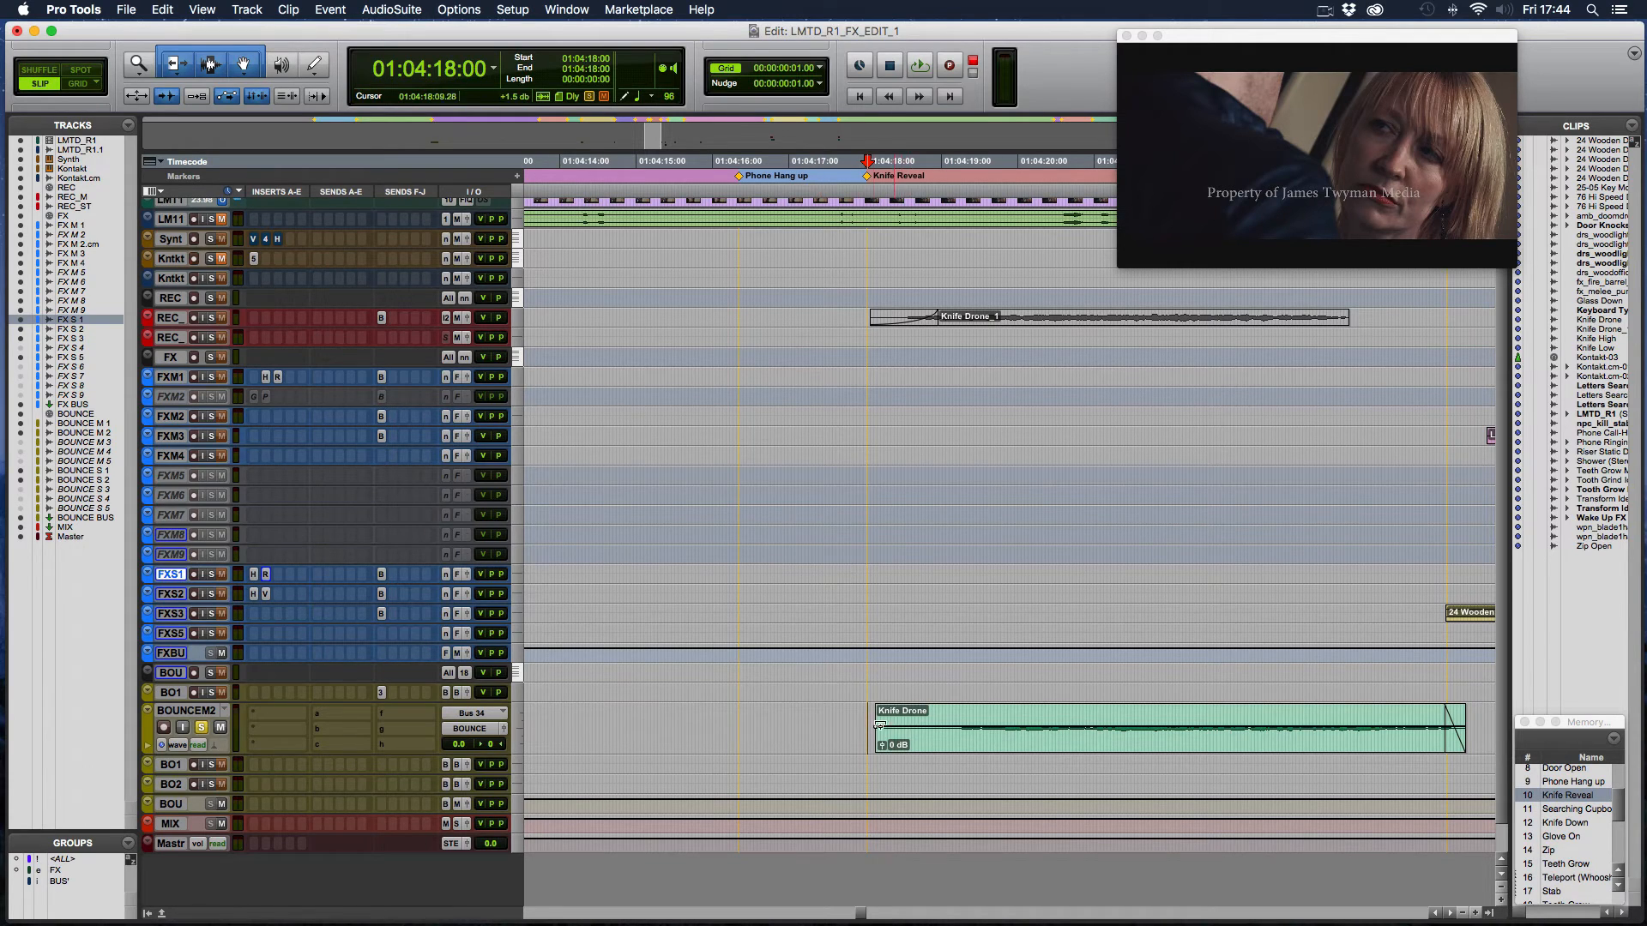
- Enlarge the REC_M track and select its Knife Drone_1 clip
scroll(842, 712, right, 3)
scroll(842, 712, right, 2)
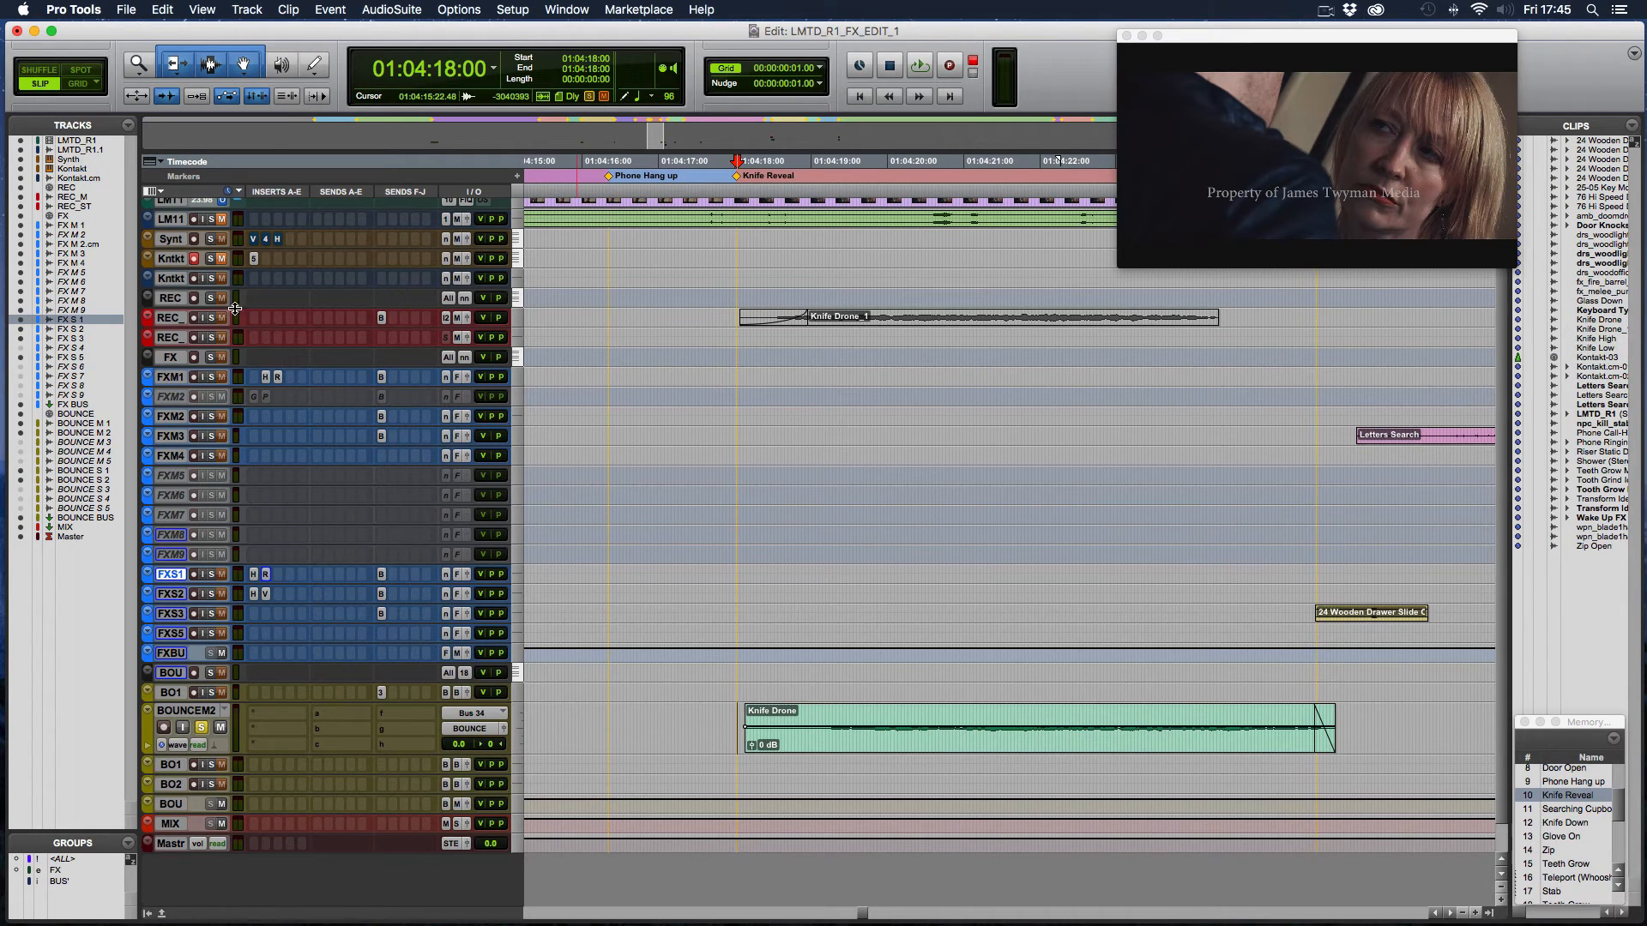
drag(207, 328, 272, 468)
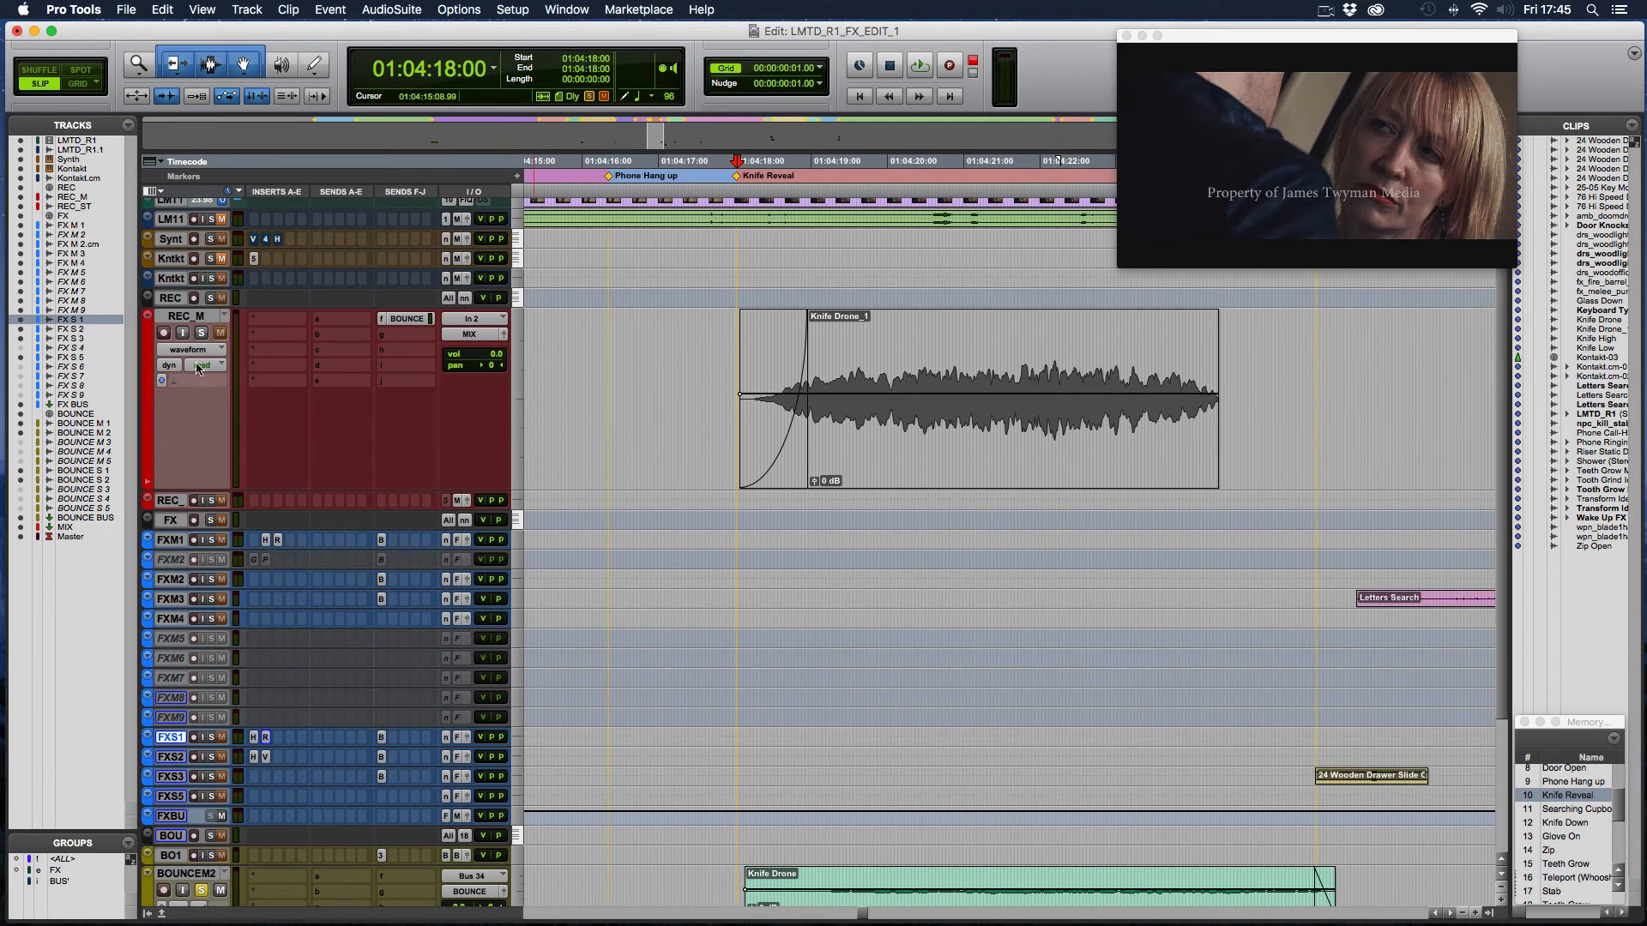
click(860, 476)
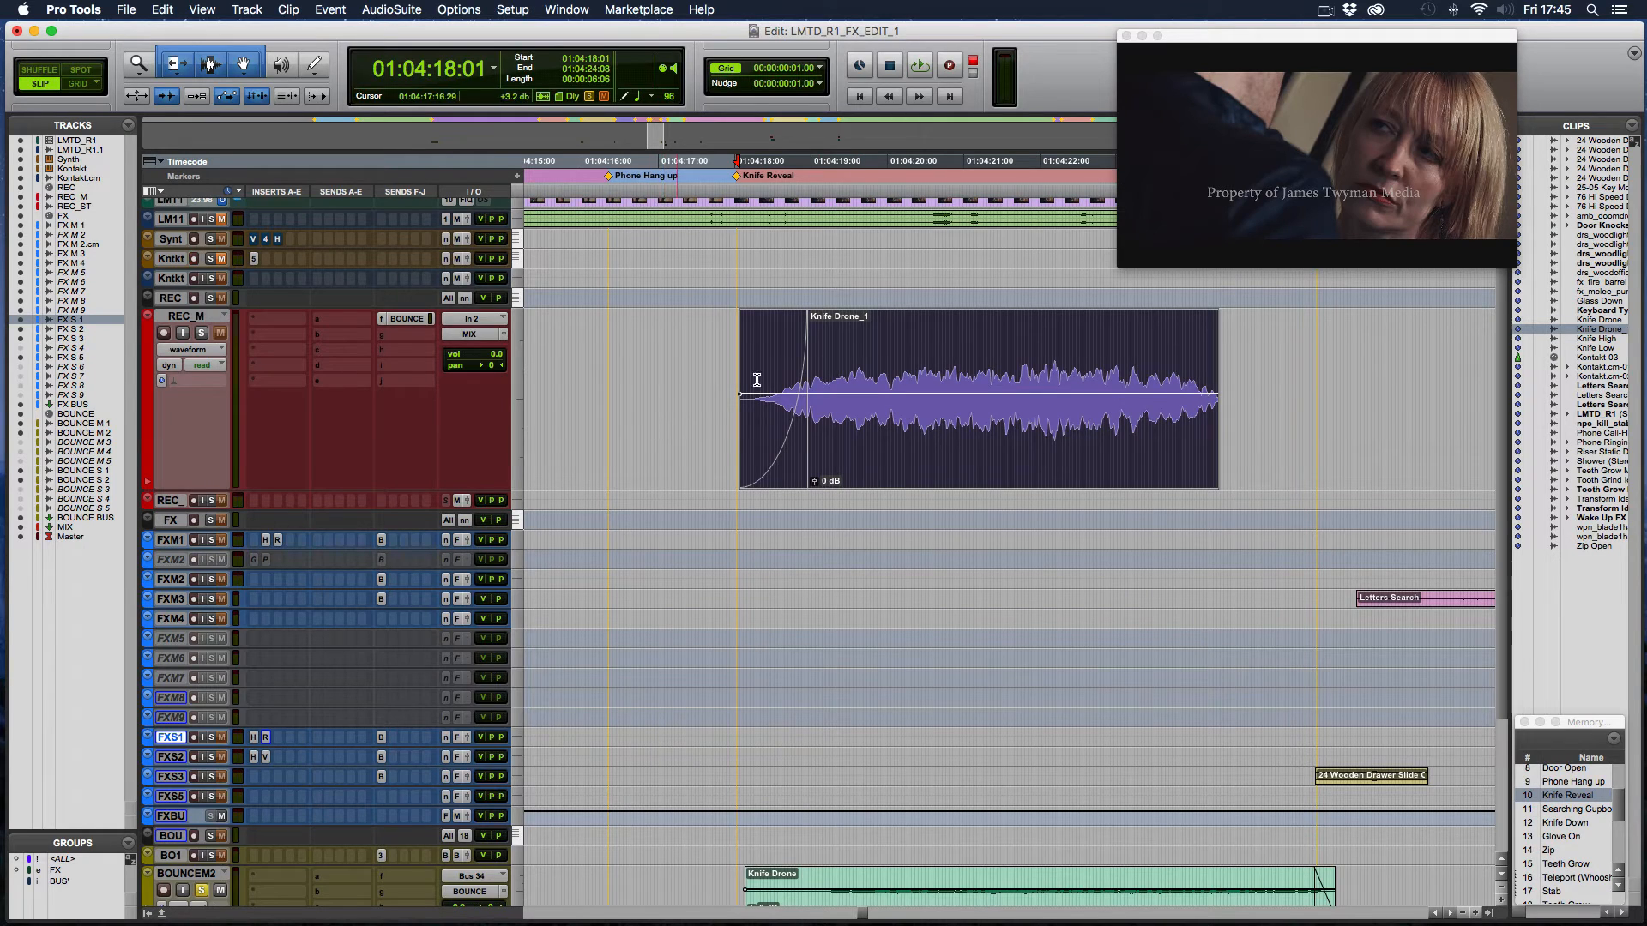
- Switch the solo from BOUNCE M2 to REC_M and play the Knife Drone_1 recording from 01:04:17:20
scroll(735, 584, down, 3)
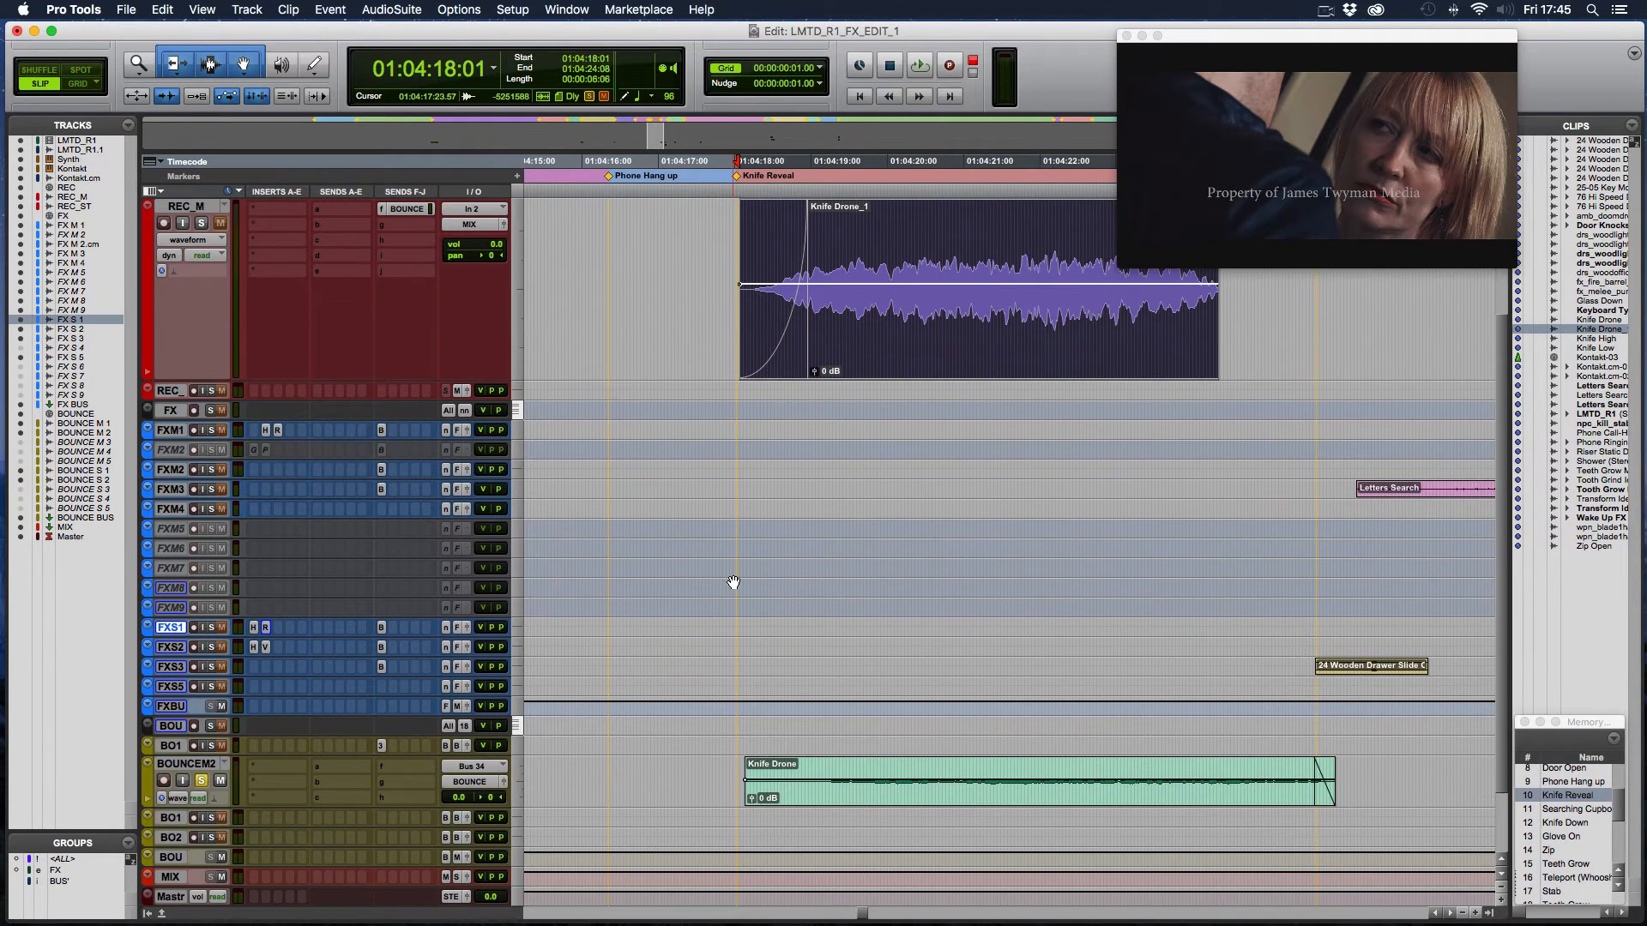
click(201, 780)
click(201, 224)
click(724, 236)
key(space)
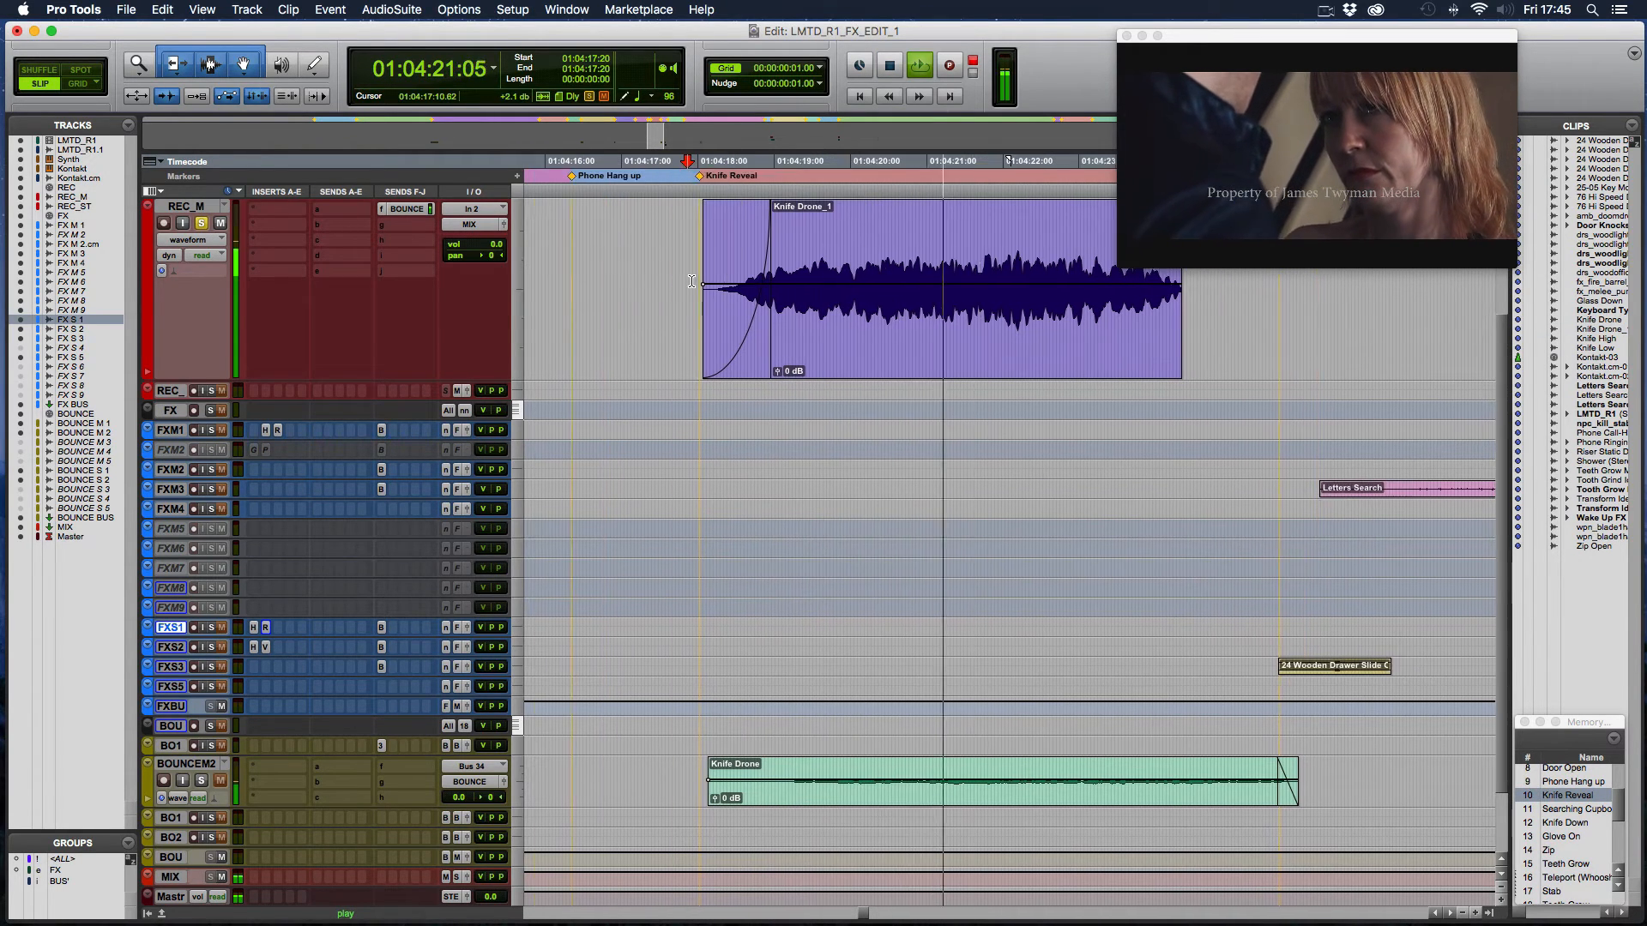
scroll(707, 258, up, 2)
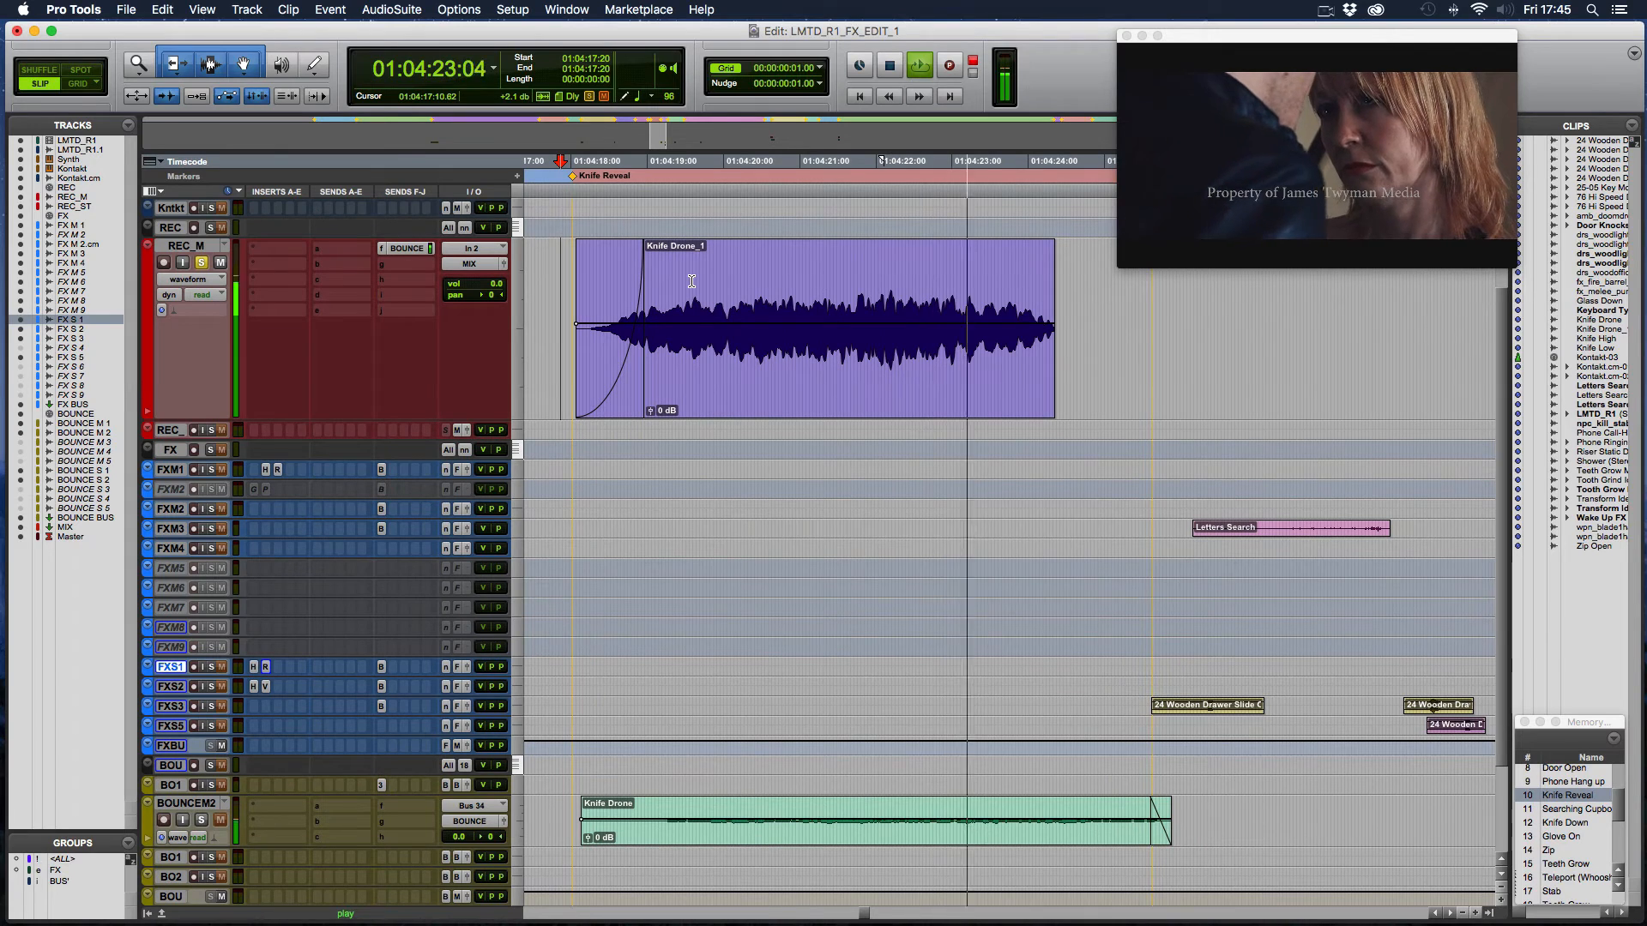
key(space)
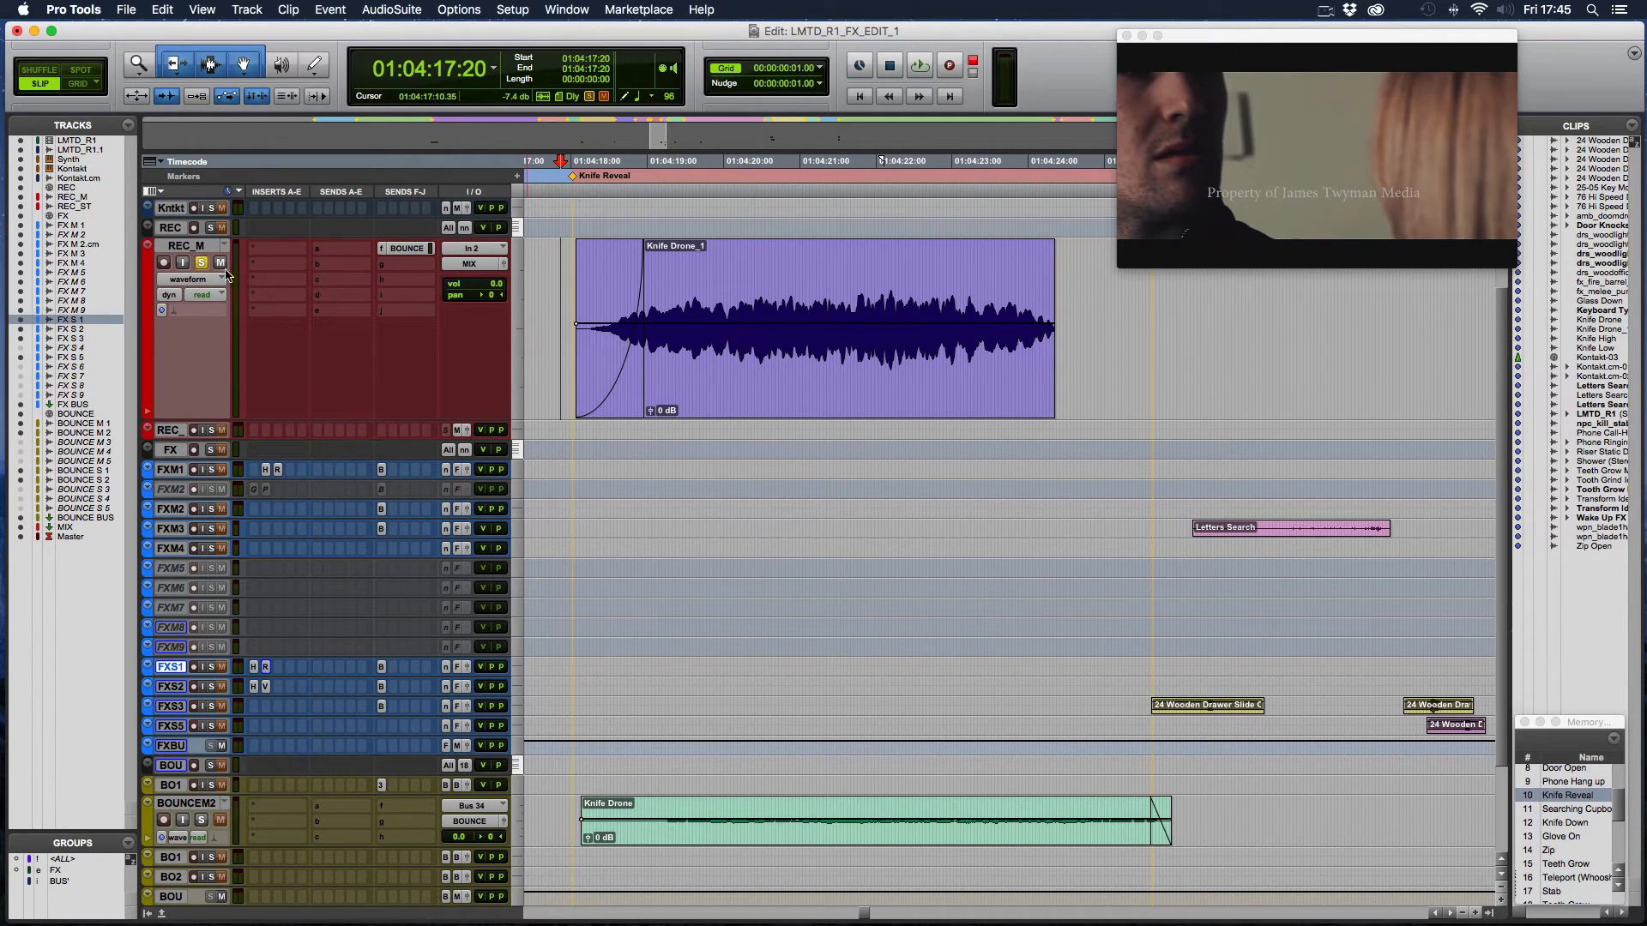
- Insert the AIR Lo-Fi plug-in in the first insert slot of REC_M and close its window
click(274, 253)
mouse_move(309, 283)
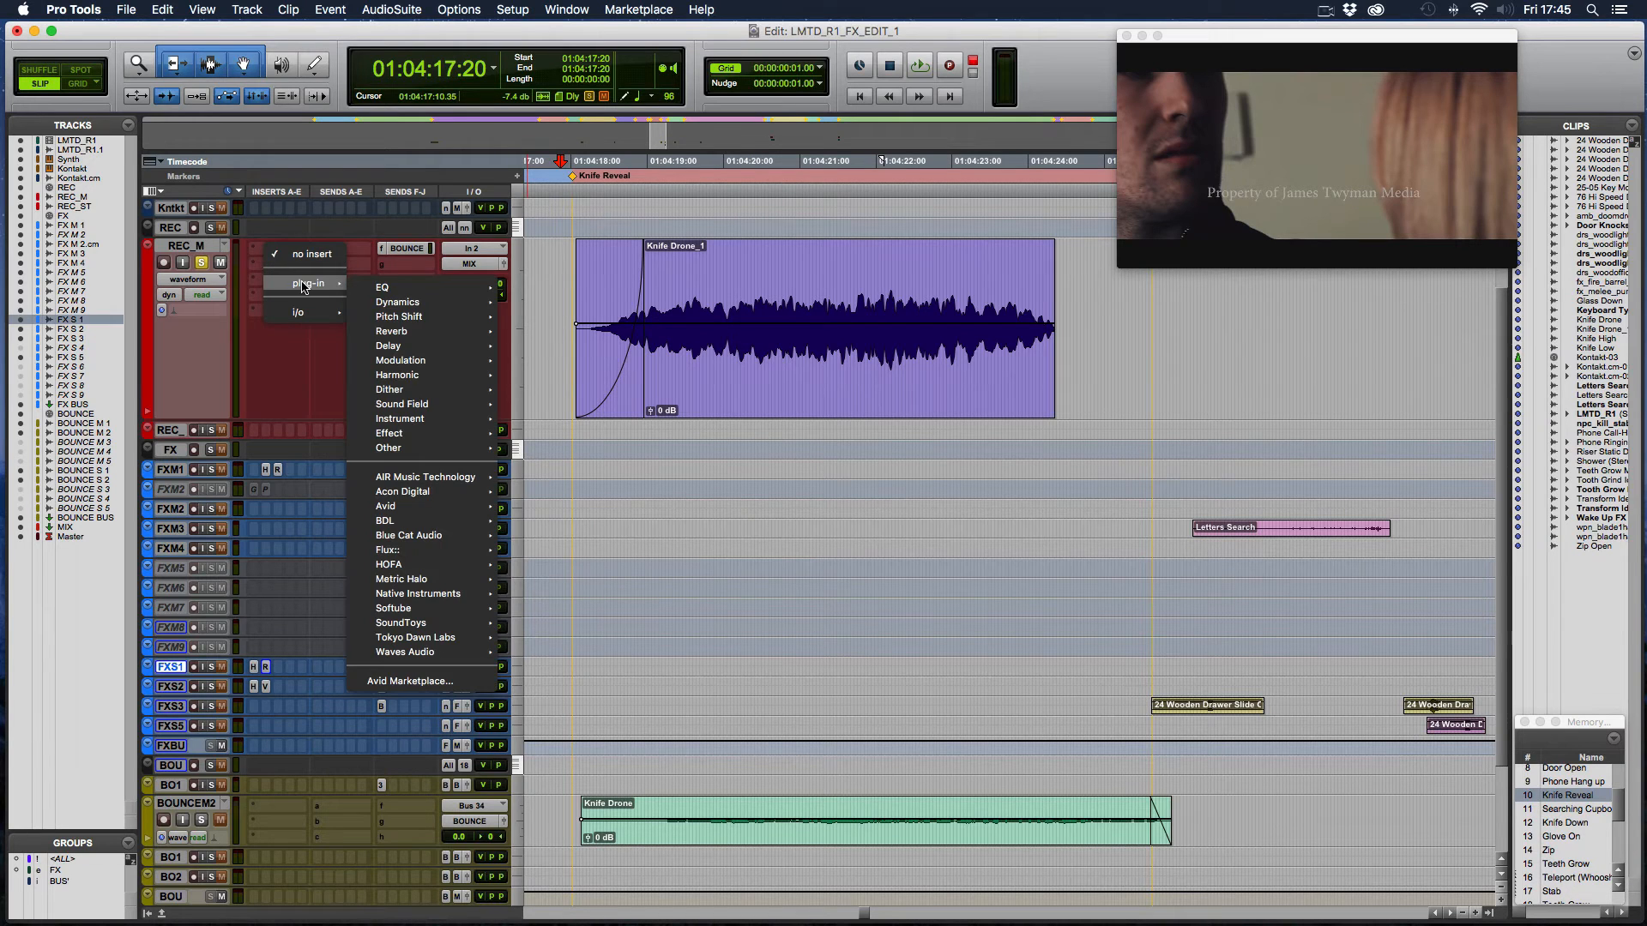
mouse_move(419, 480)
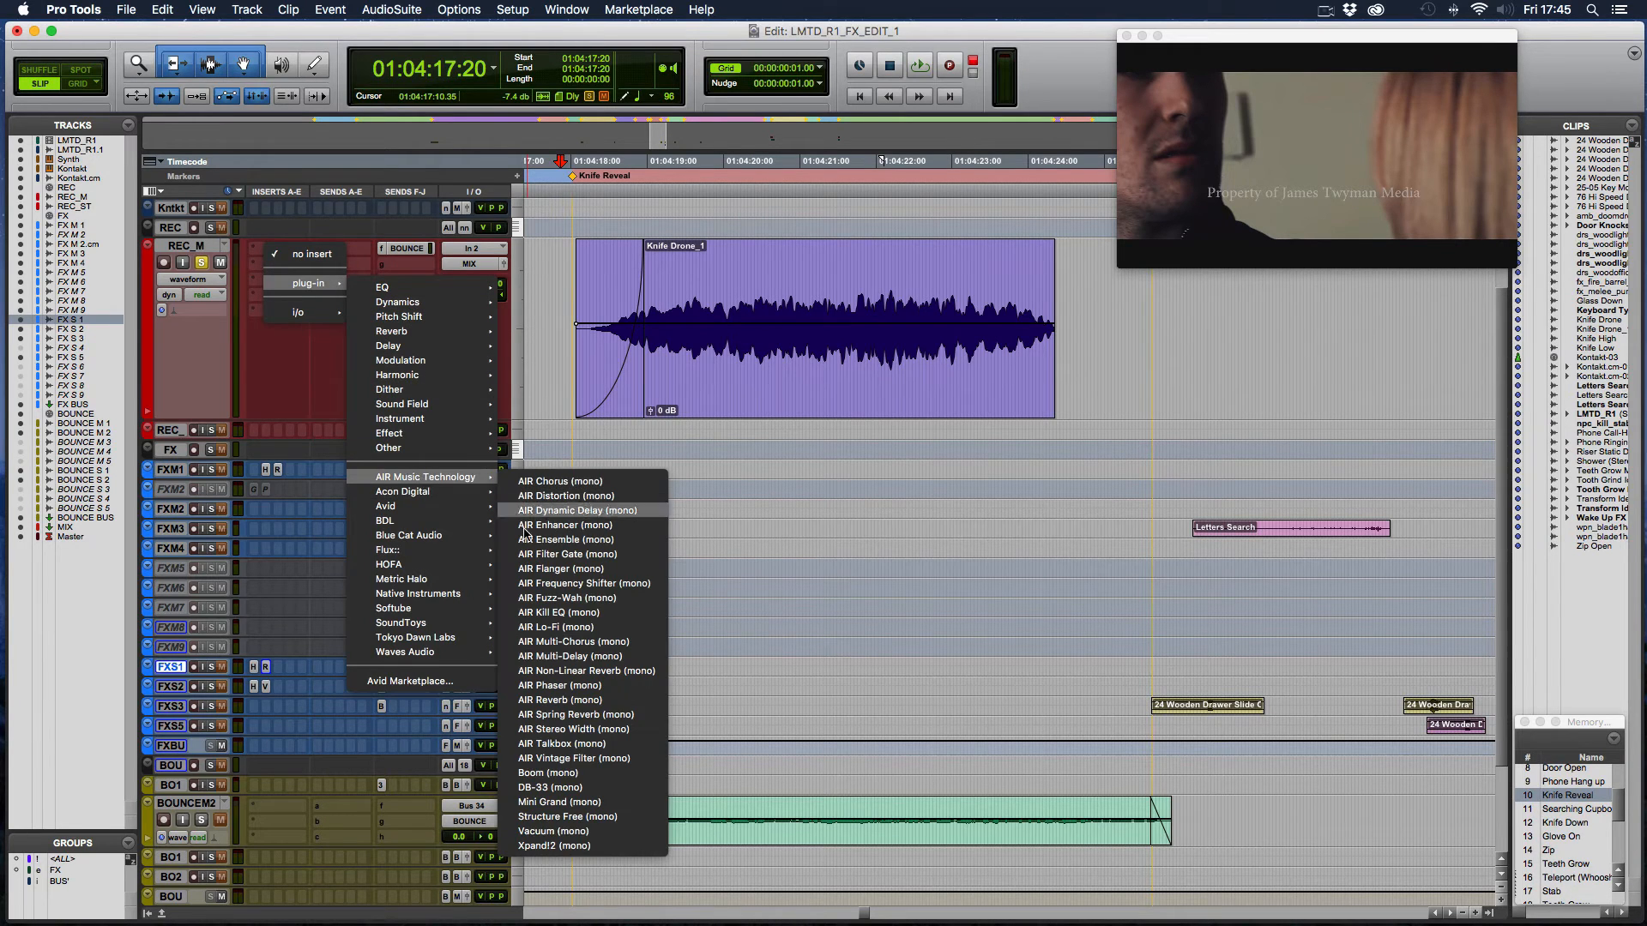
key(Escape)
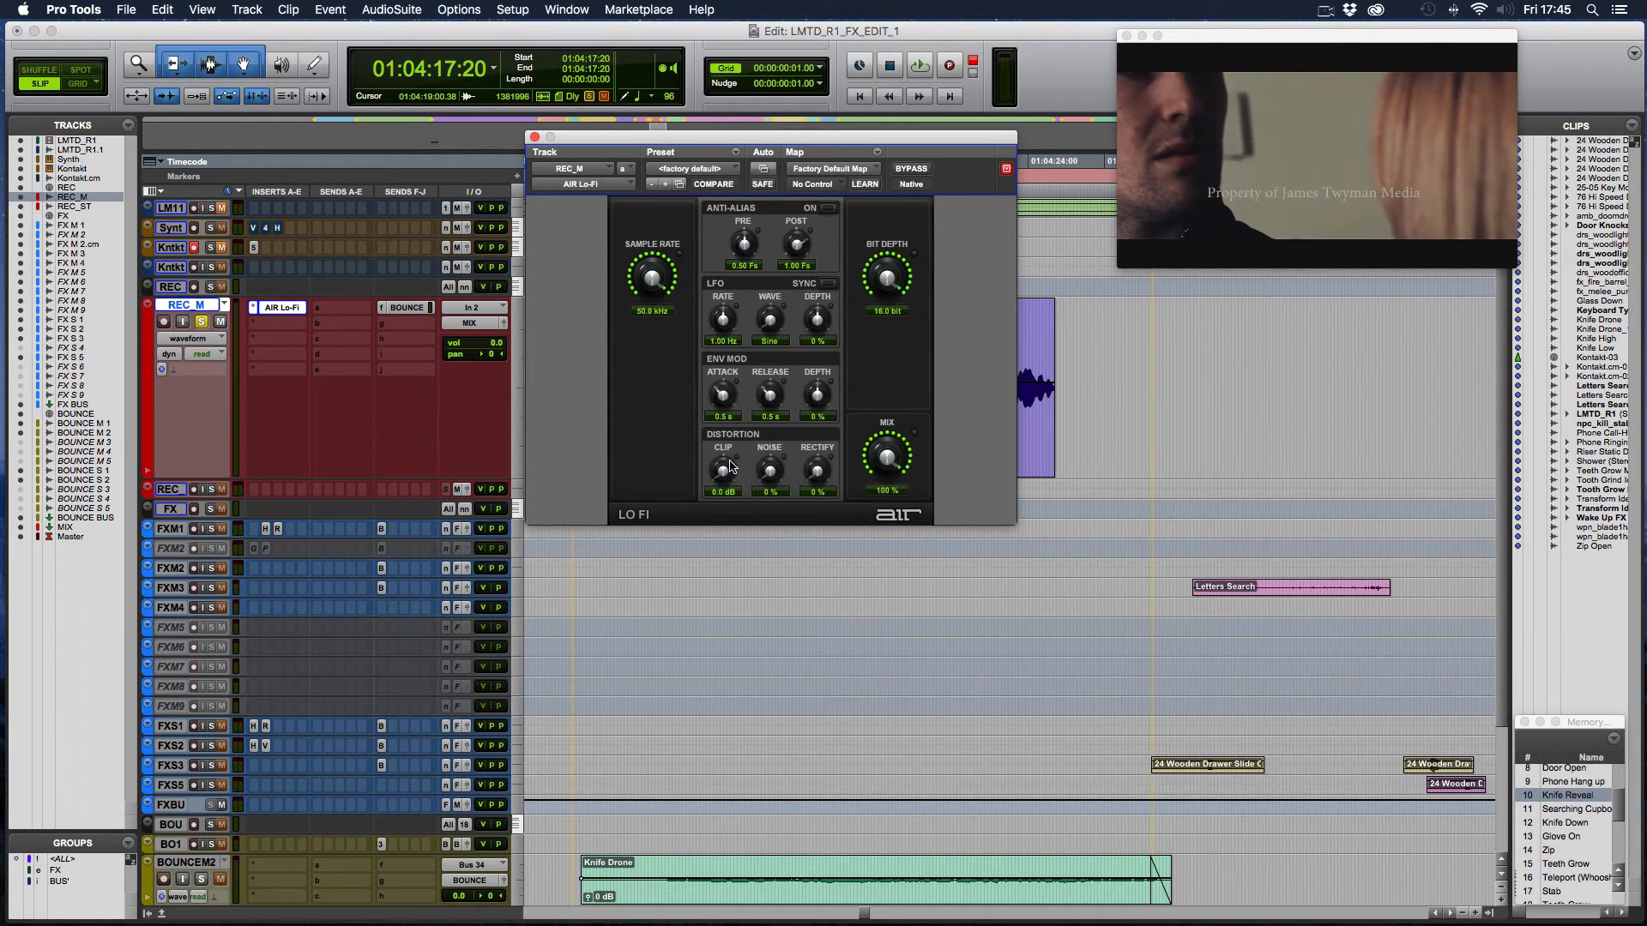
click(533, 137)
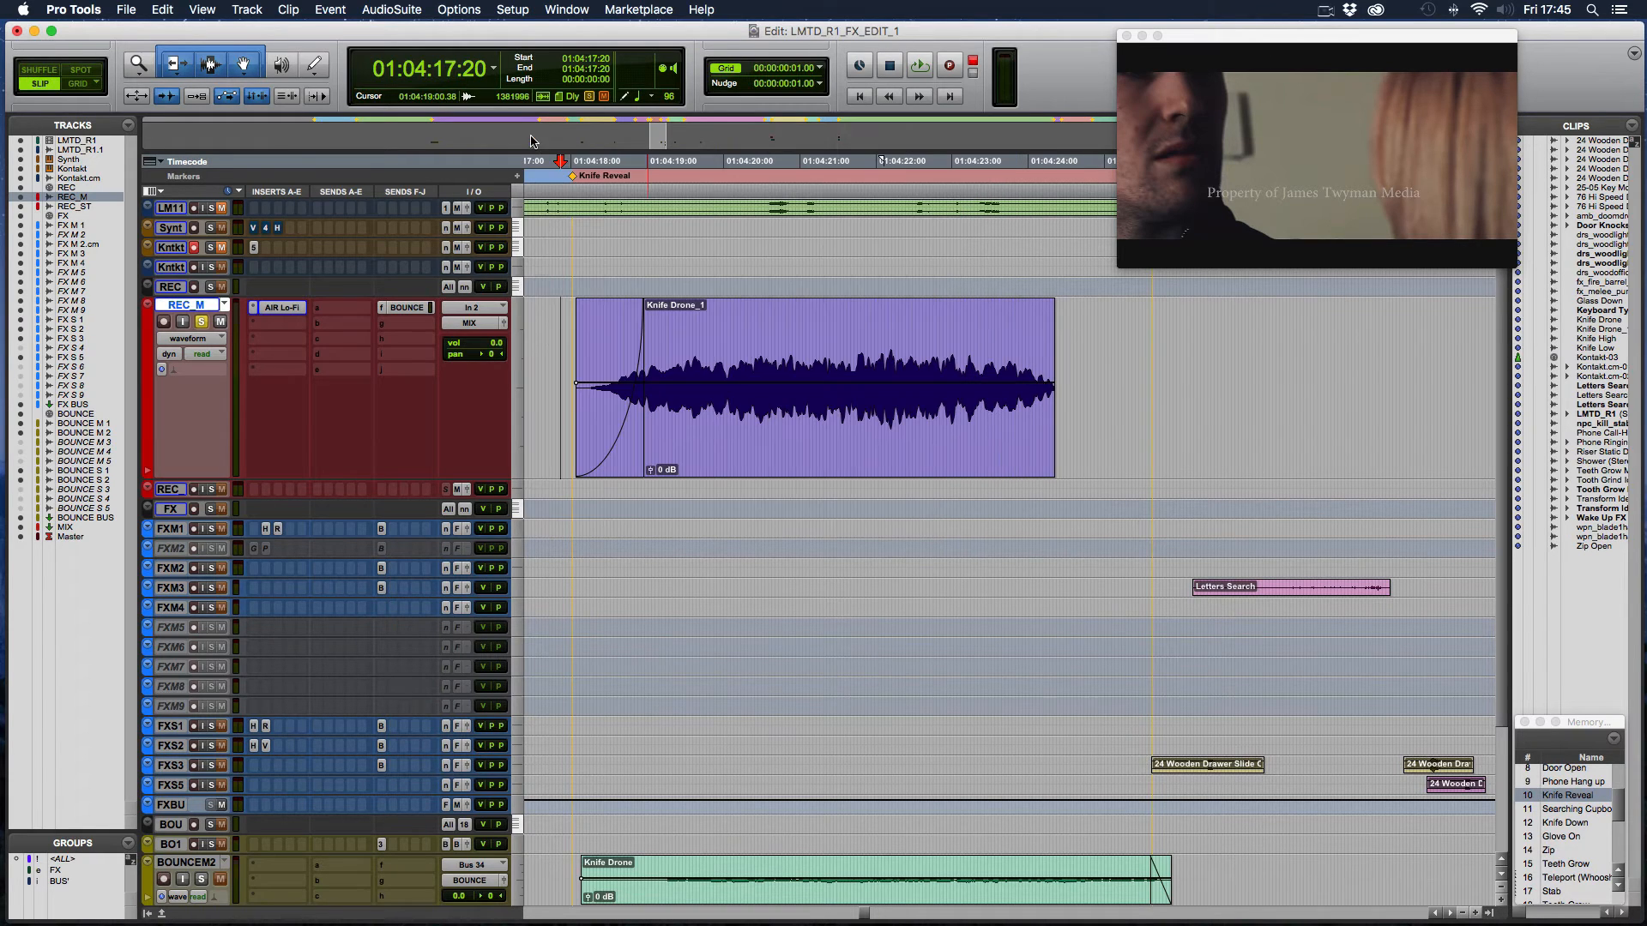
- Open Avid's Lo-Fi AudioSuite plug-in for the Knife Drone_1 clip and set the sample rate to 36000 Hertz
click(729, 450)
click(391, 10)
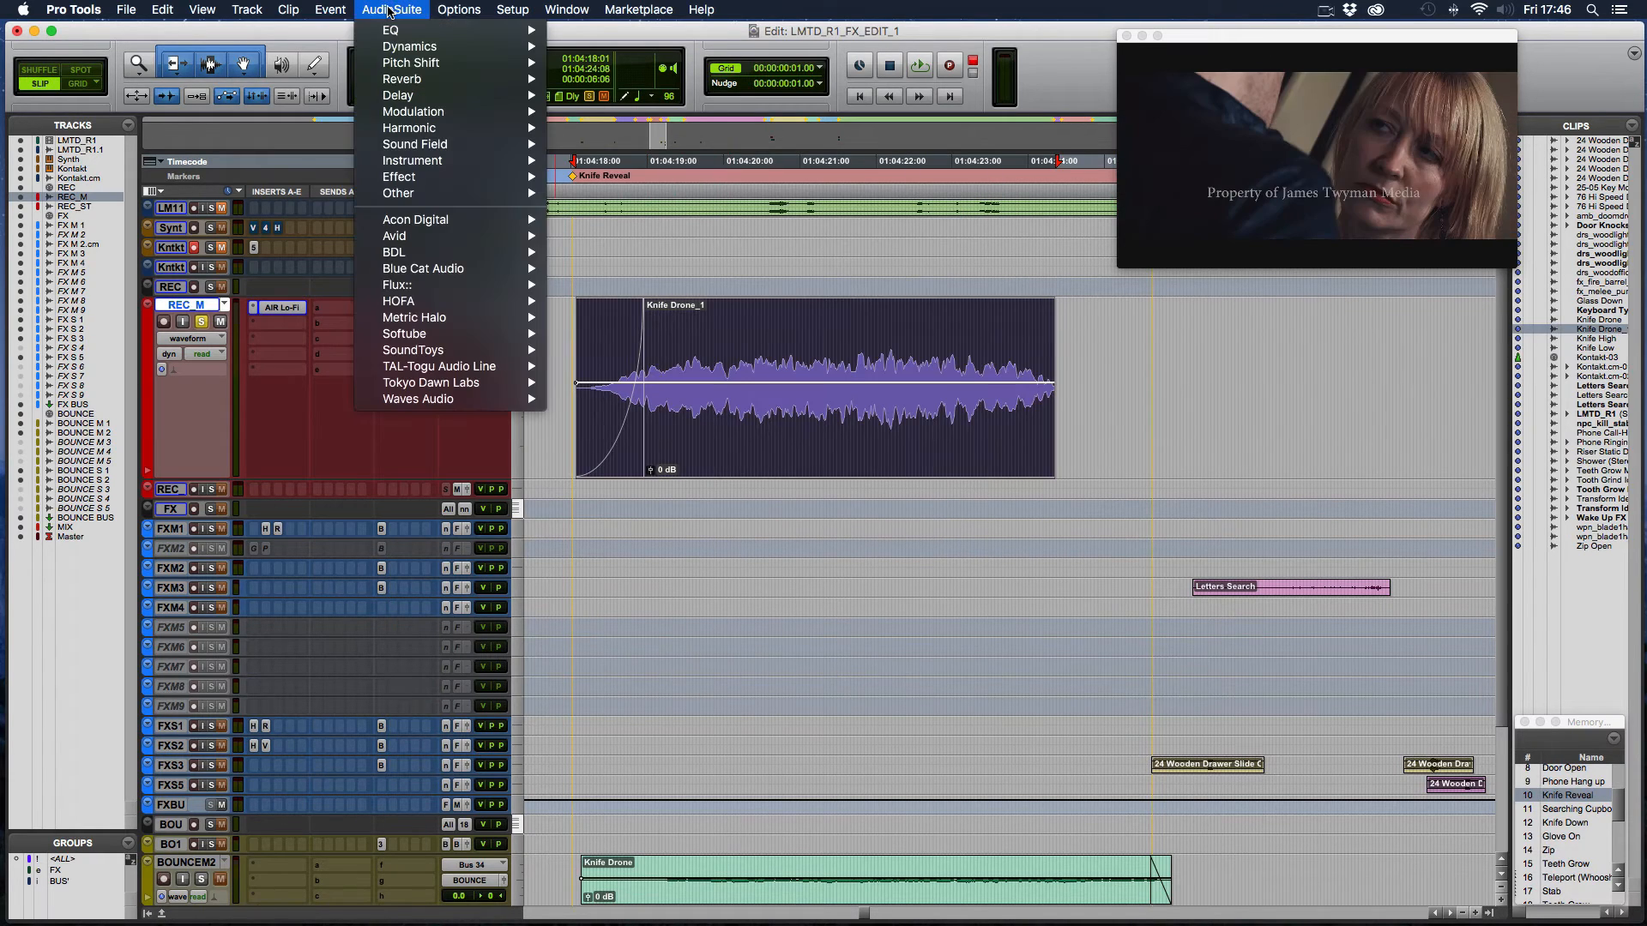
mouse_move(423, 225)
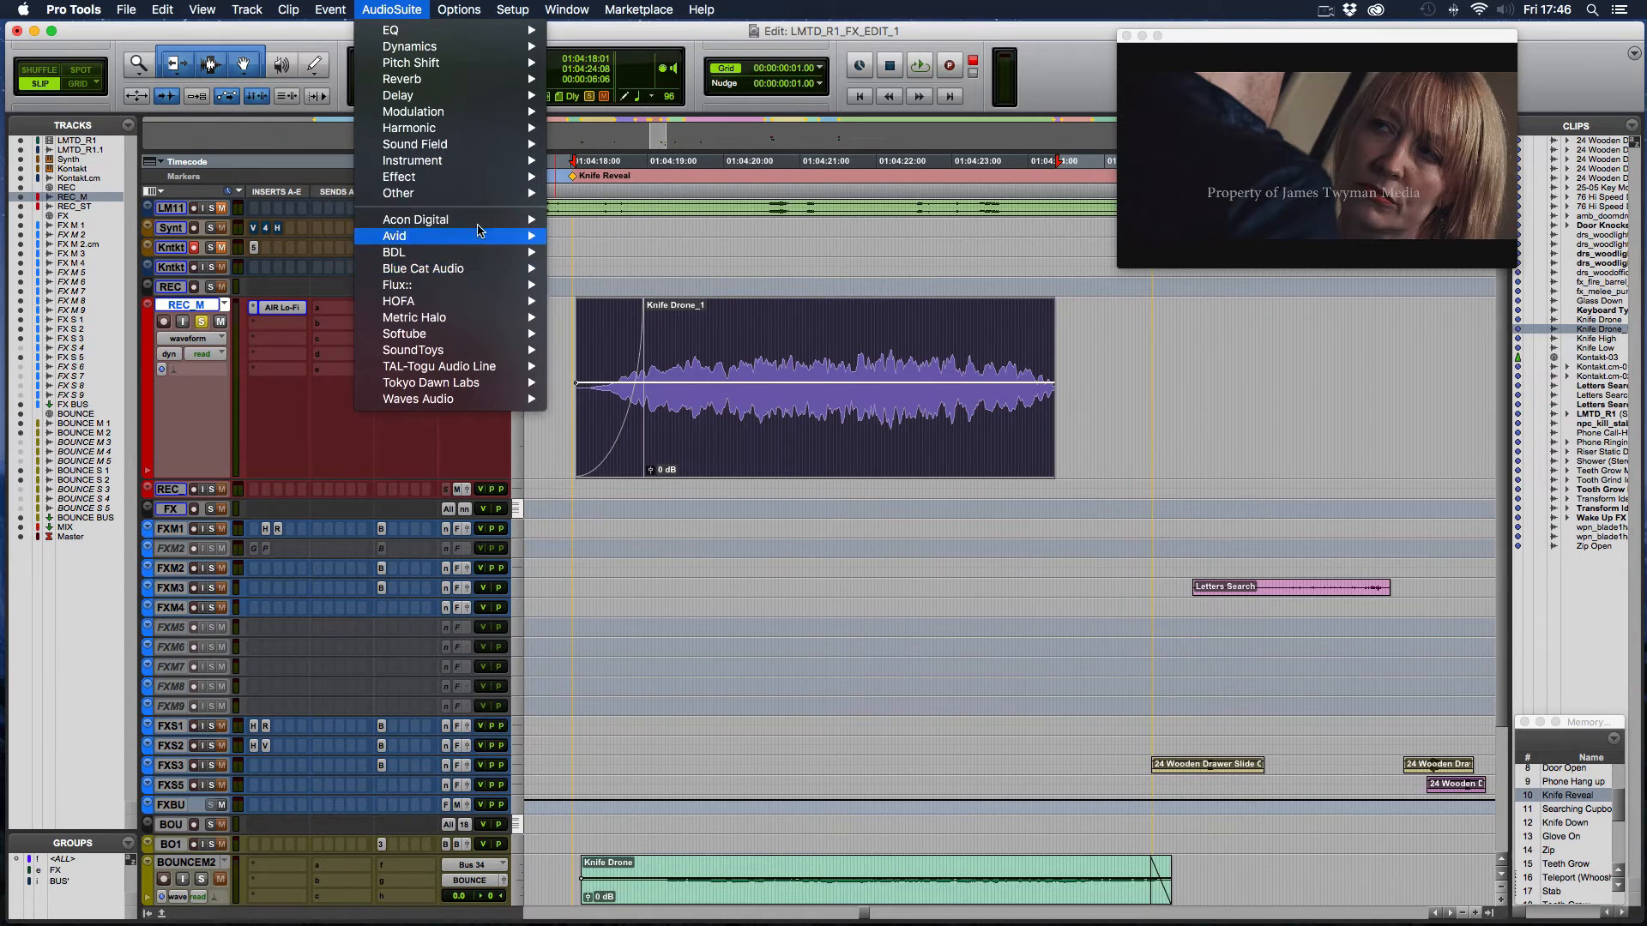
mouse_move(496, 253)
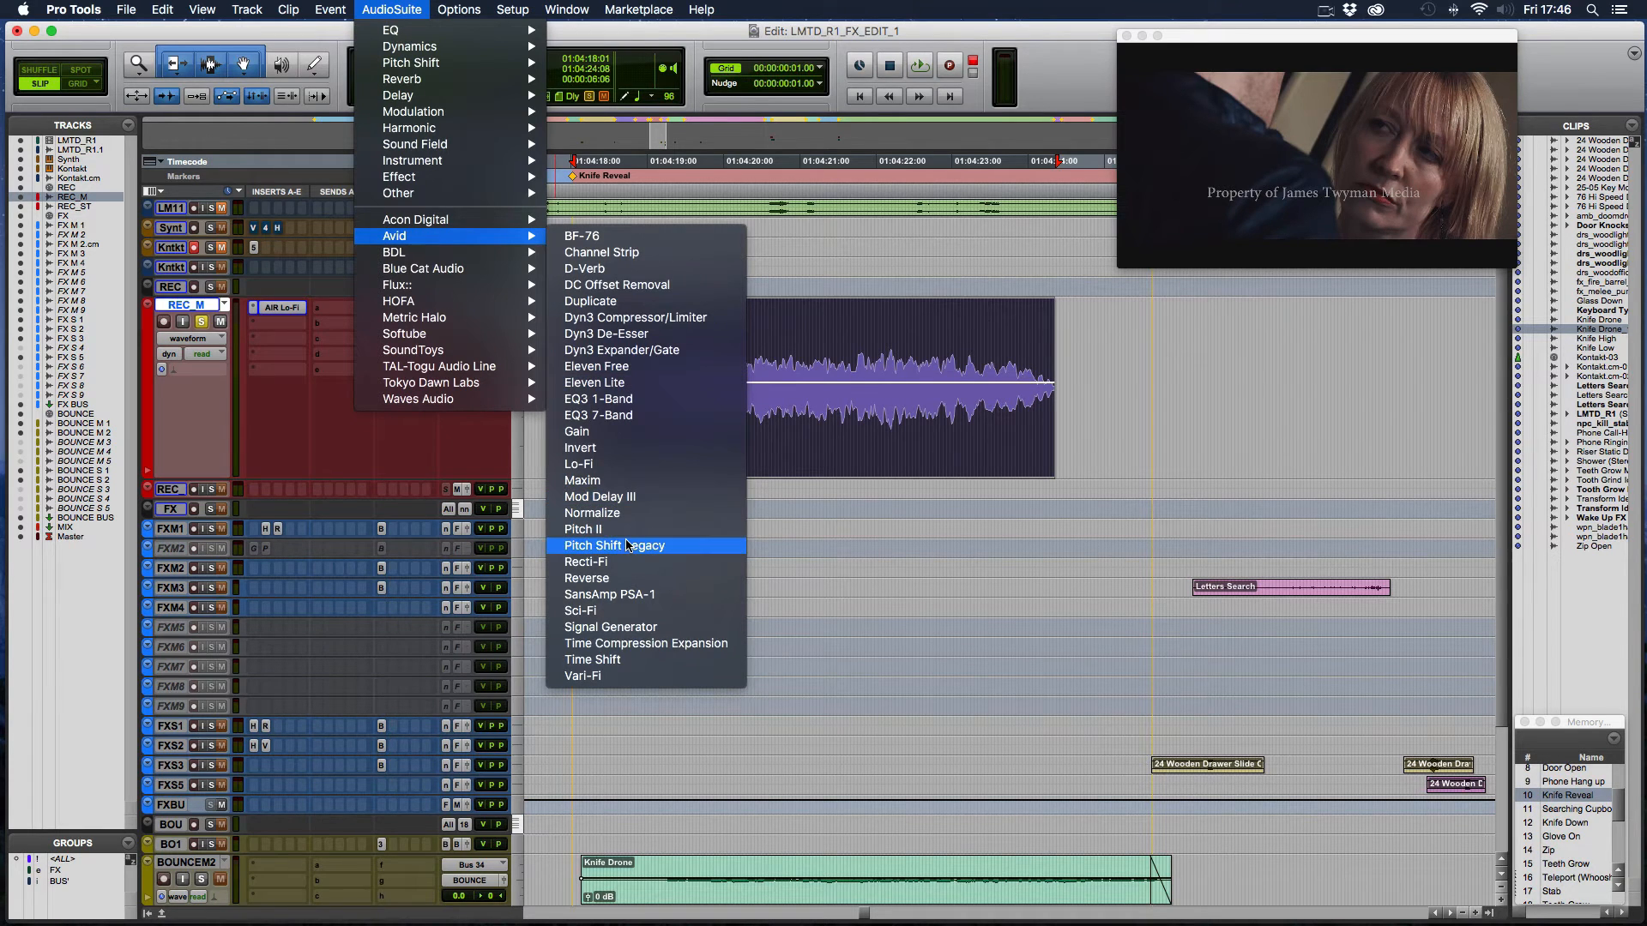
click(598, 466)
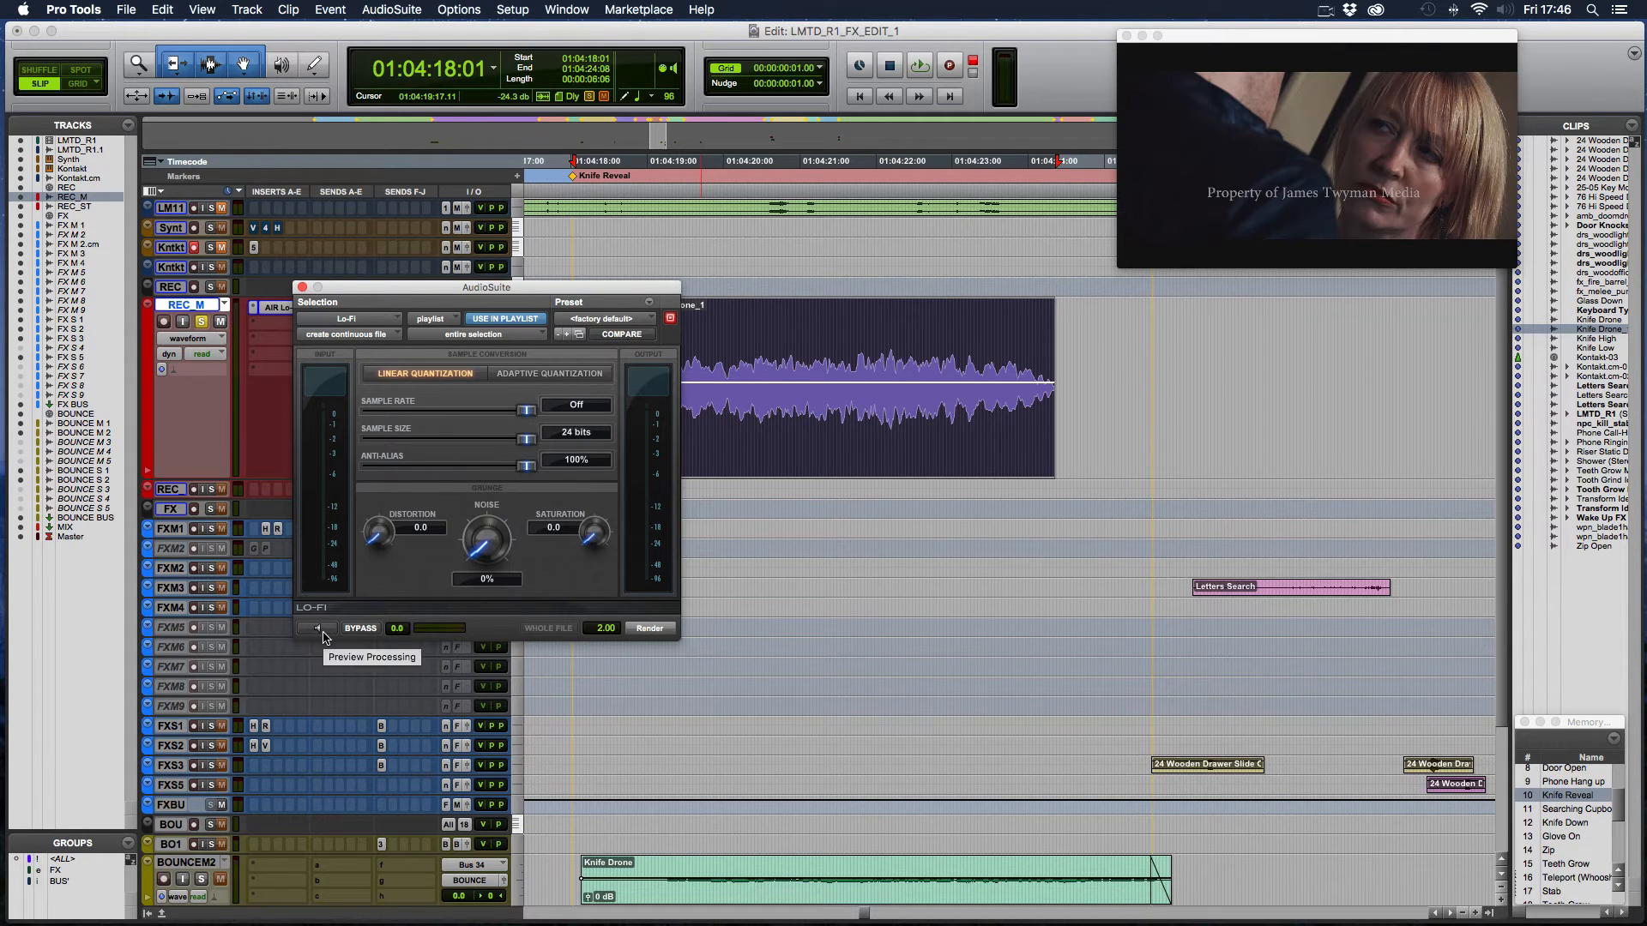
drag(526, 411, 522, 410)
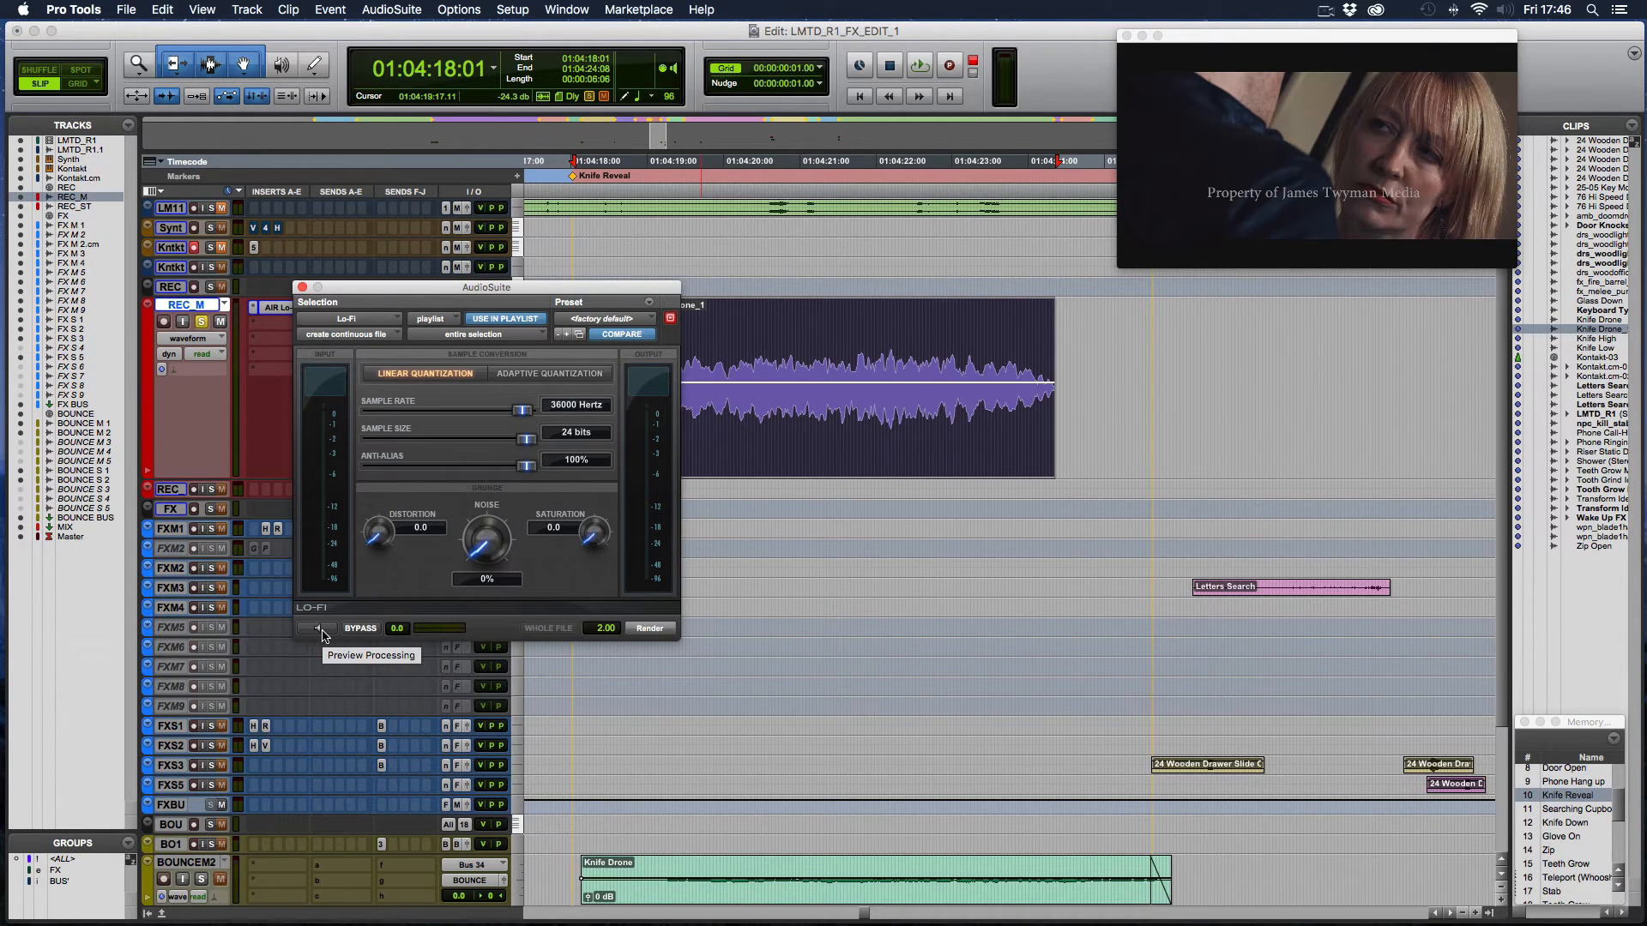
- Preview the Lo-Fi processing with the sample rate off and the sample size lowered to 6 bits, restore 24 bits and close the plug-in
click(322, 634)
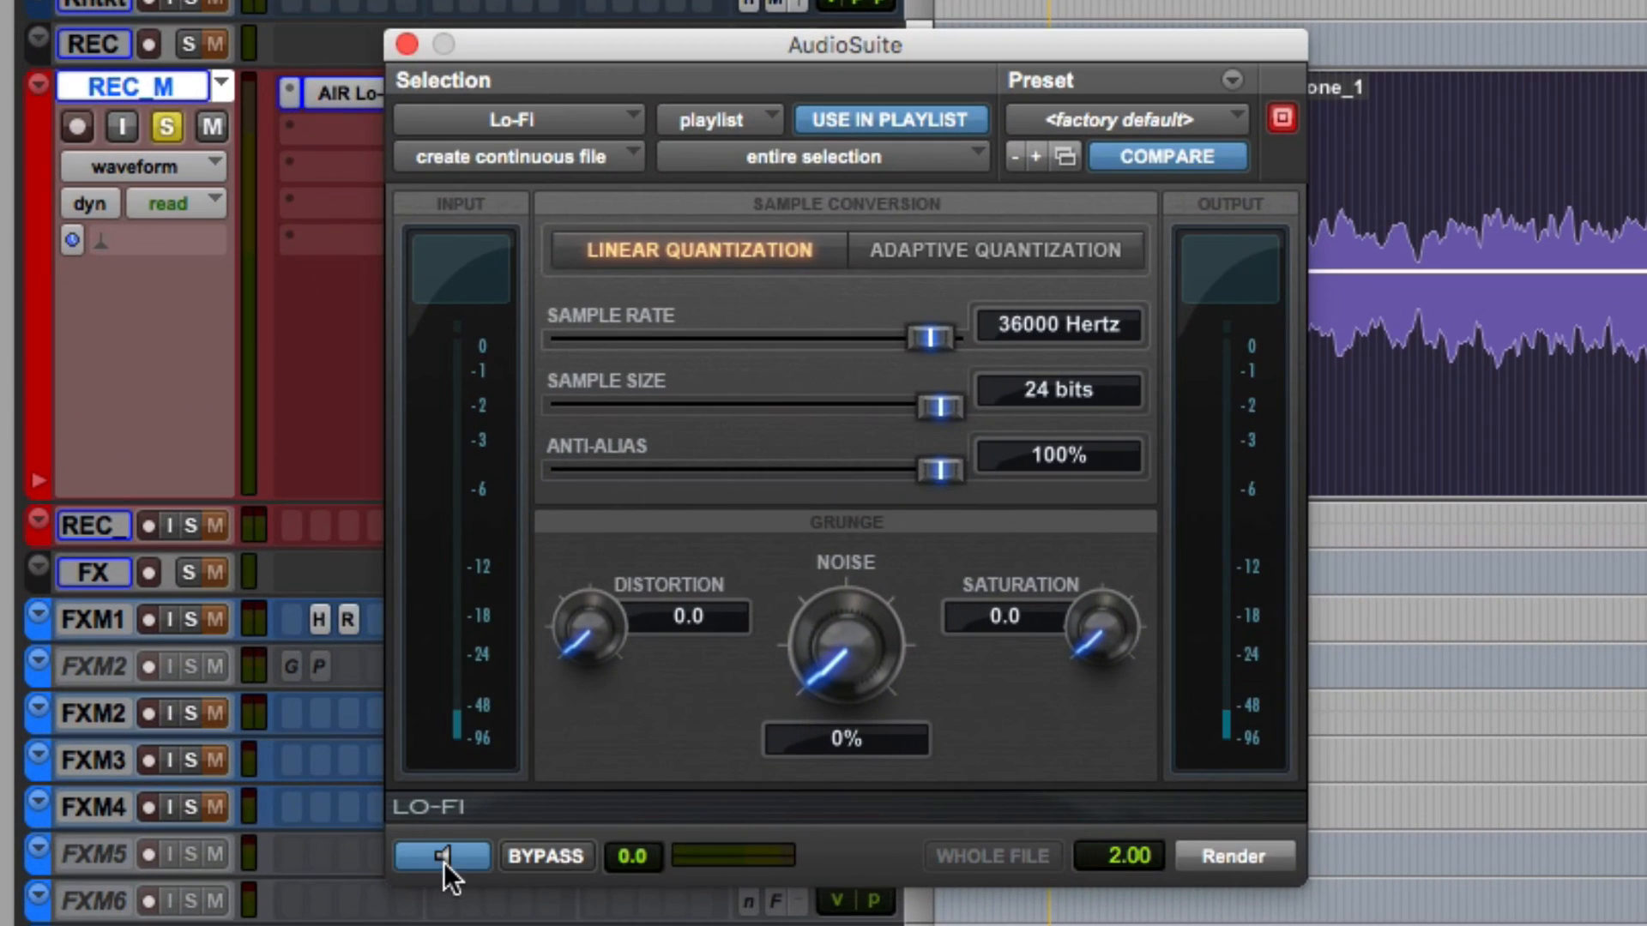
drag(519, 410, 510, 411)
drag(902, 338, 950, 357)
drag(799, 415, 646, 418)
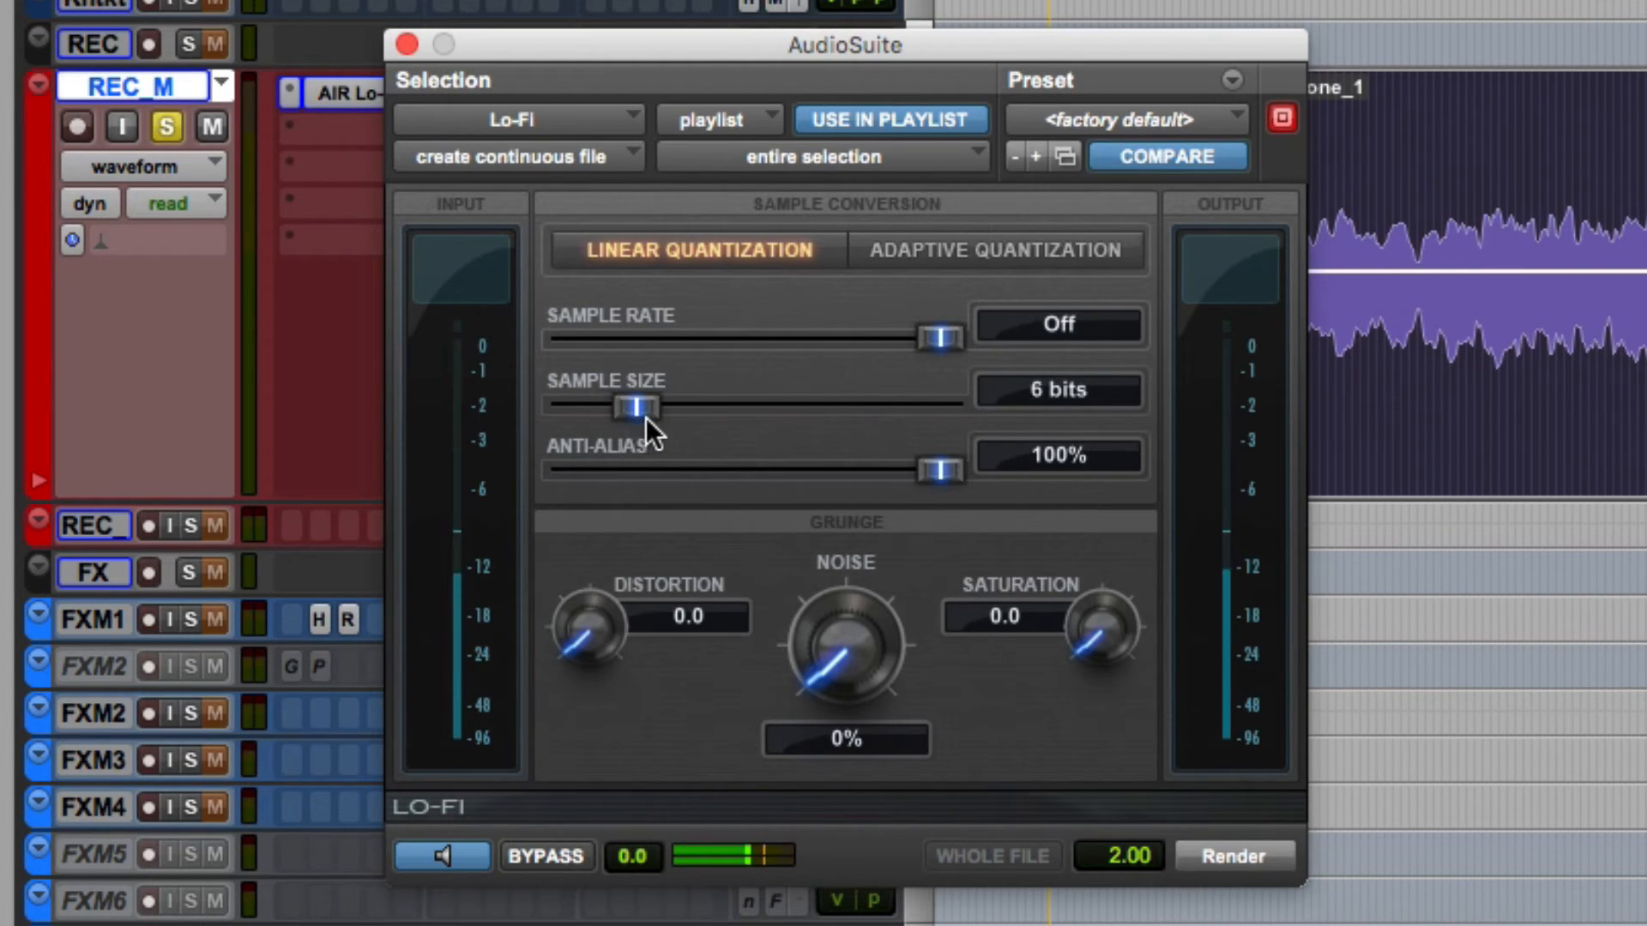
alt+click(653, 417)
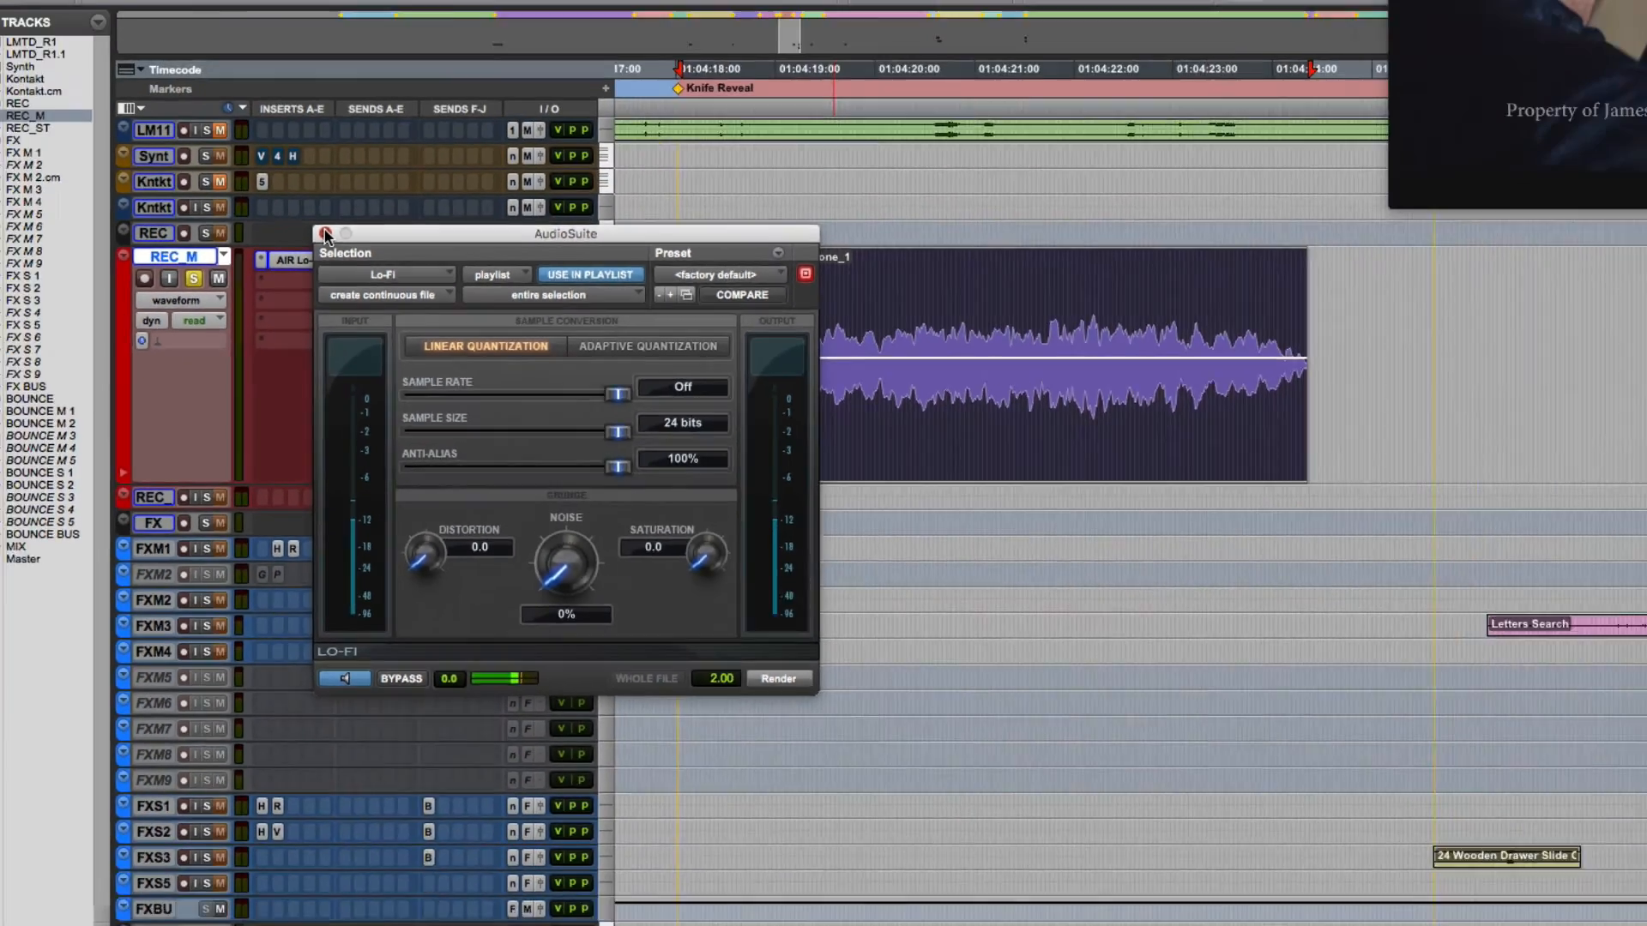
click(406, 44)
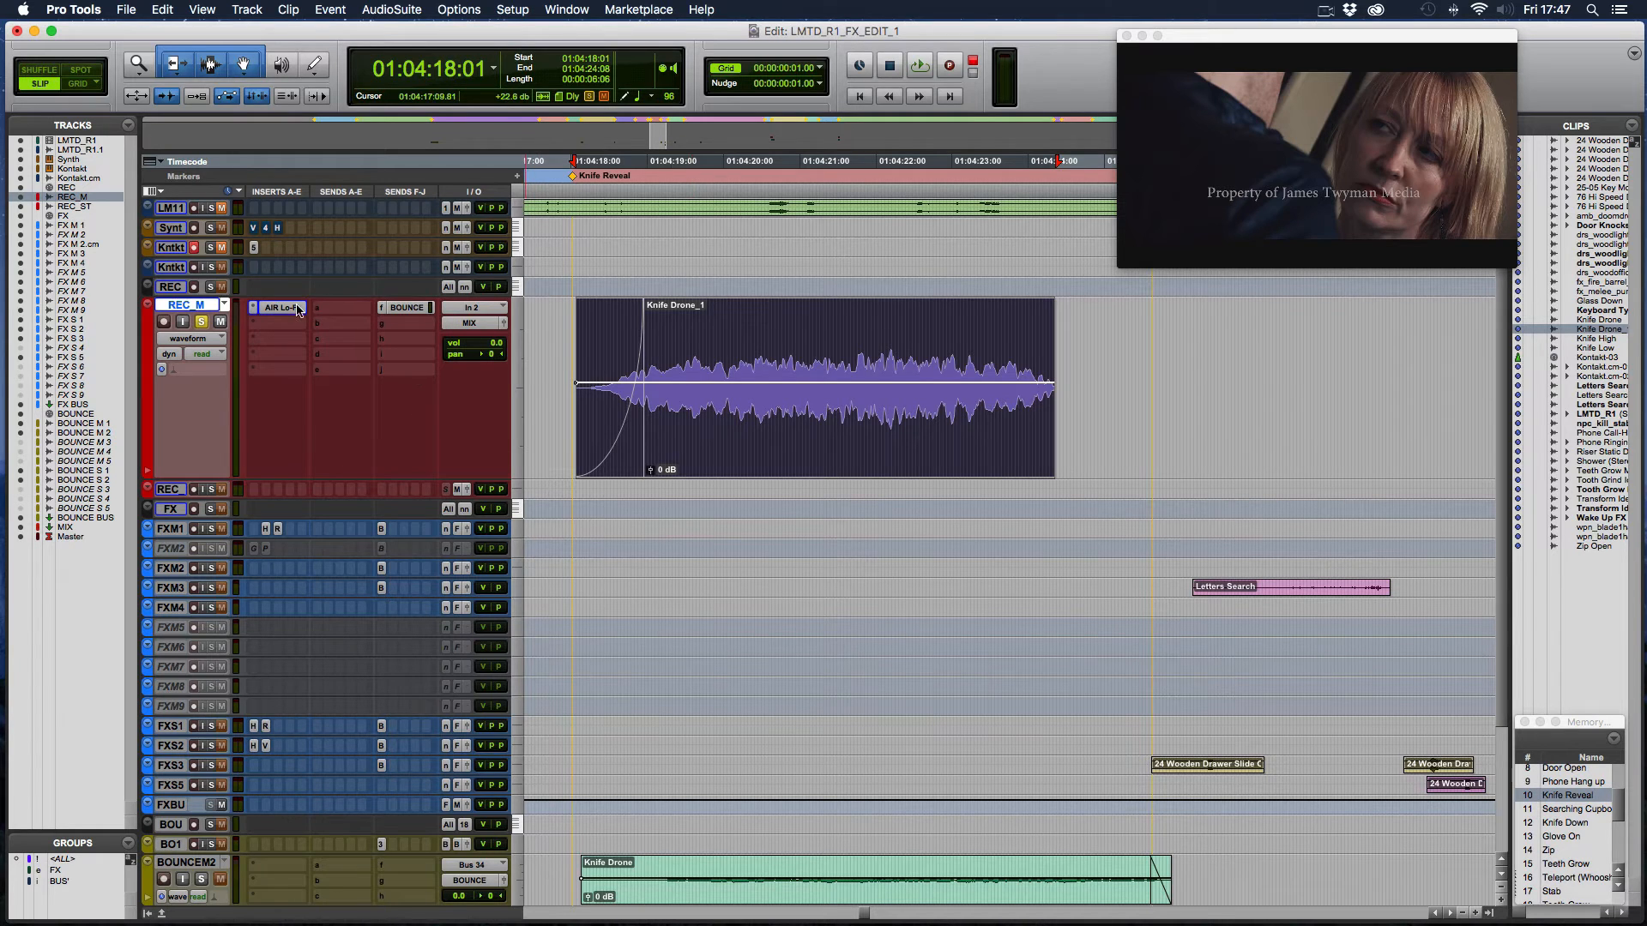
- Open the AIR Lo-Fi insert on REC_M, examine its sample rate and bit depth controls, and close the plug-in window
click(284, 311)
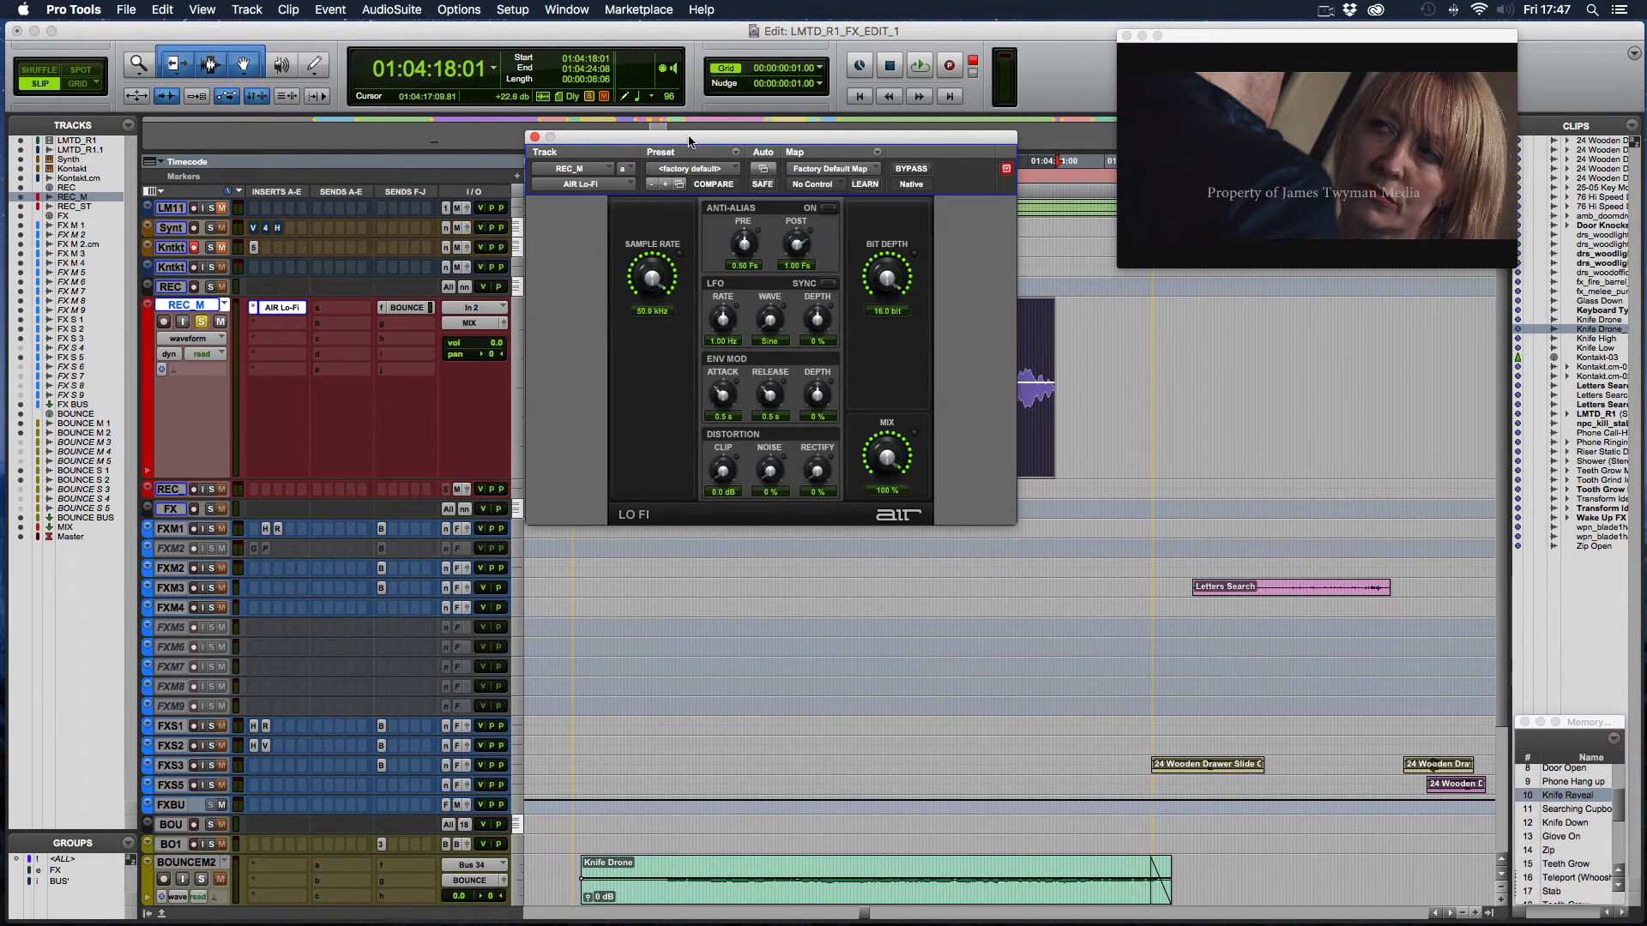
drag(682, 139, 351, 310)
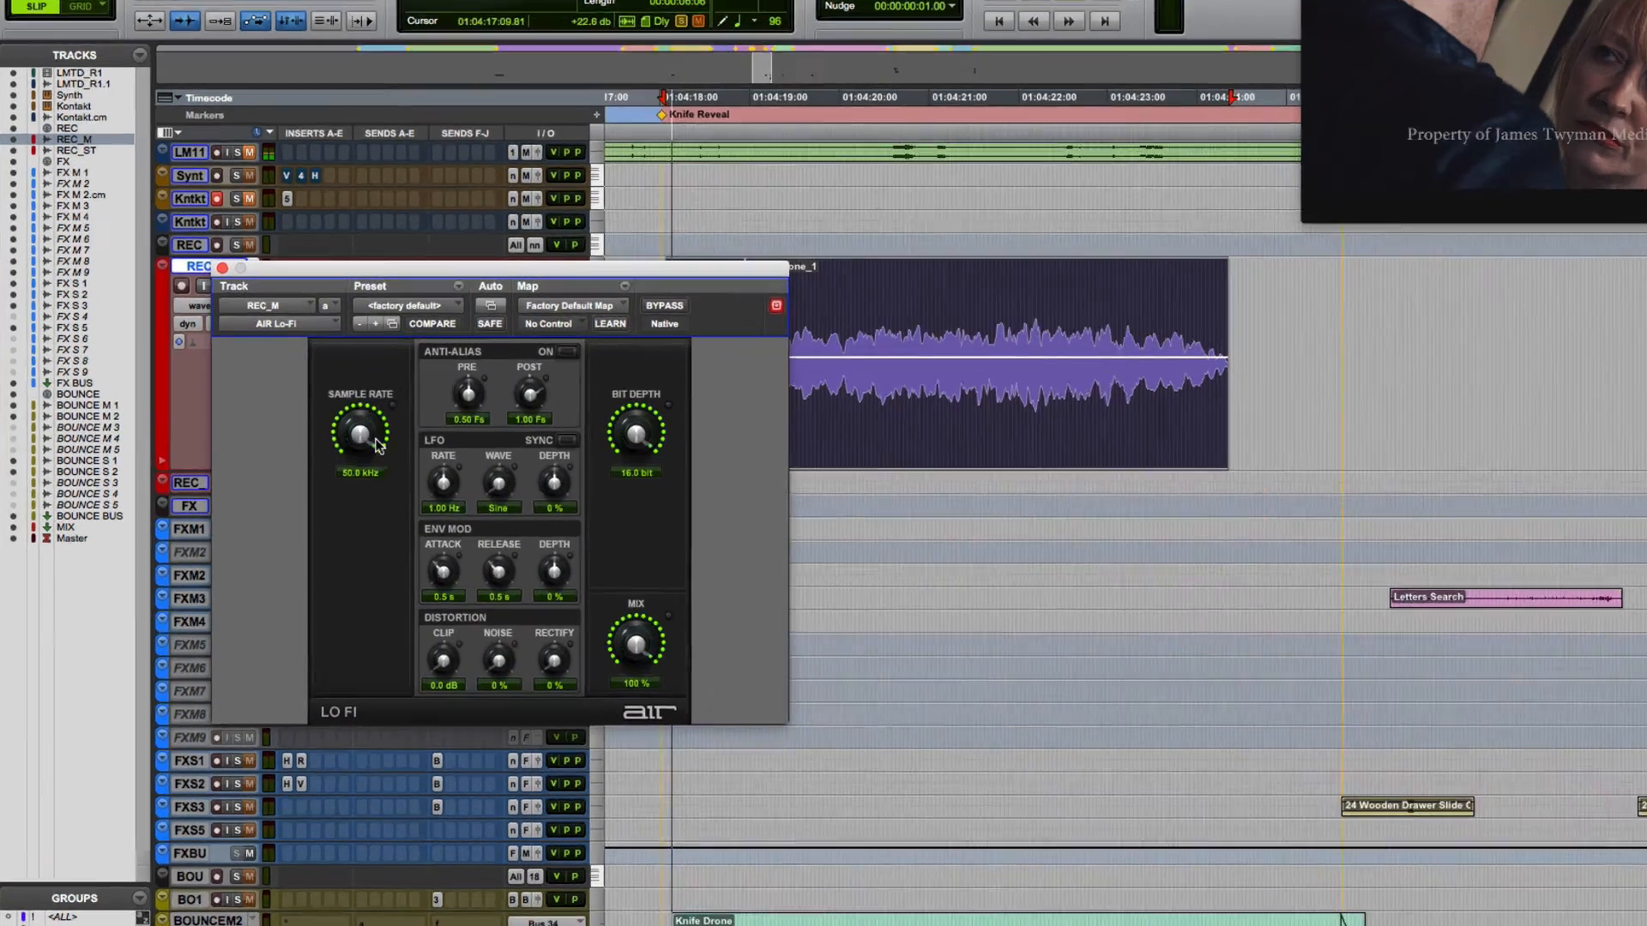
drag(317, 446, 317, 451)
mouse_move(609, 362)
mouse_down()
mouse_move(582, 465)
mouse_move(615, 377)
mouse_up()
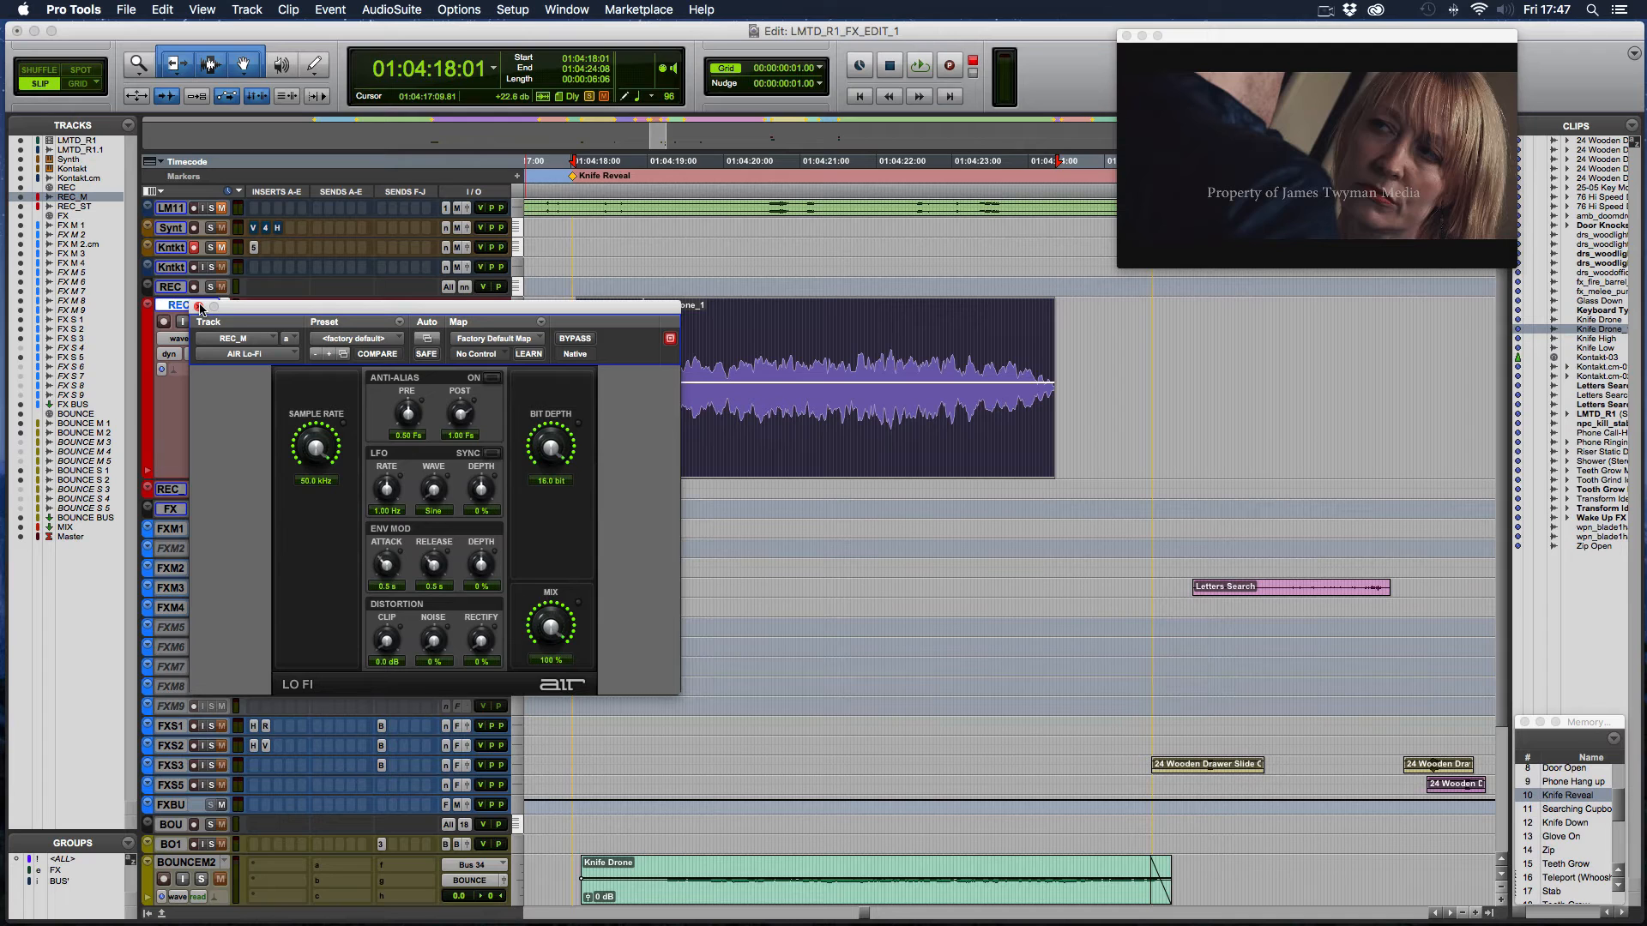
click(199, 307)
- Browse the Waves Audio plug-ins available in AudioSuite and leave the list without choosing one
scroll(734, 422, down, 2)
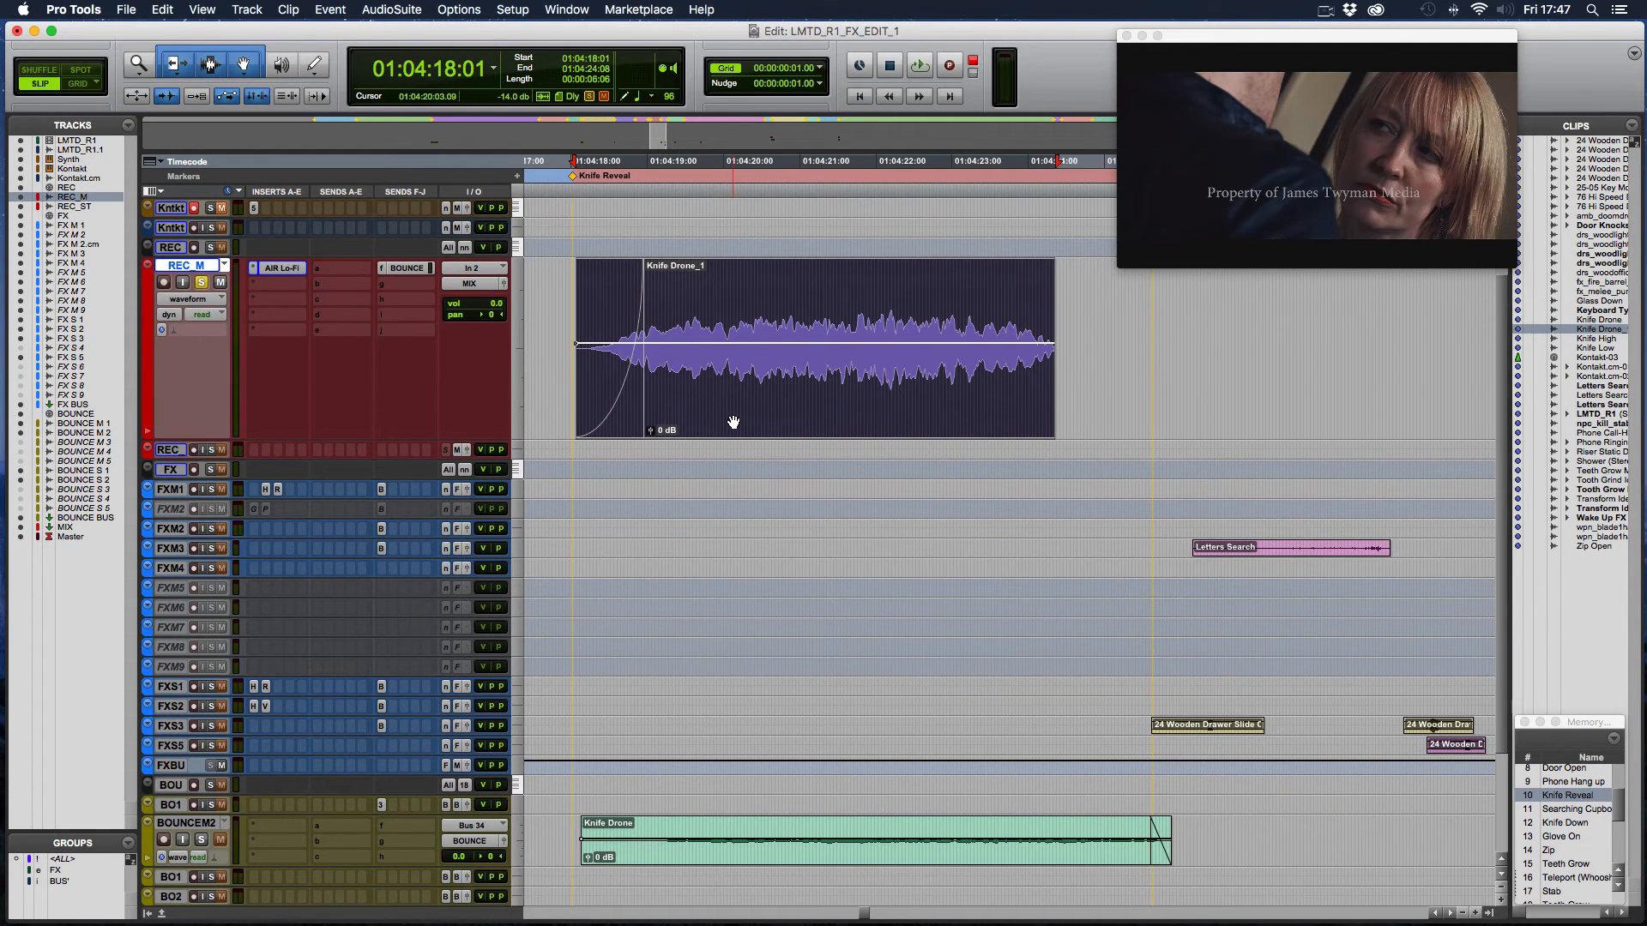
click(393, 11)
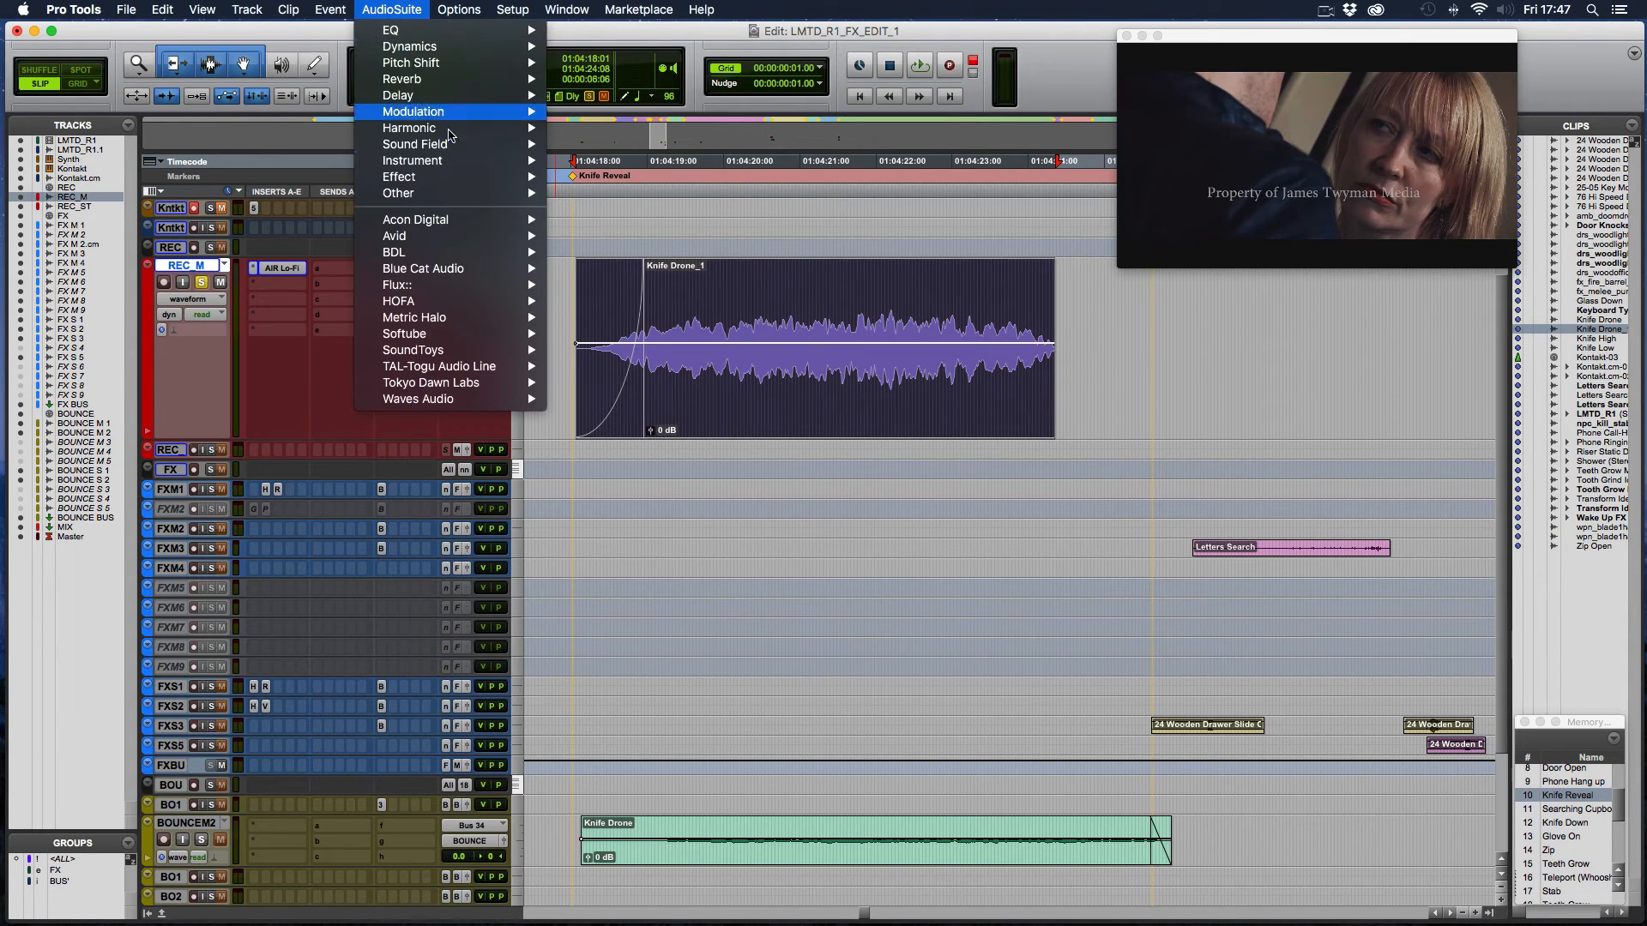
mouse_move(454, 399)
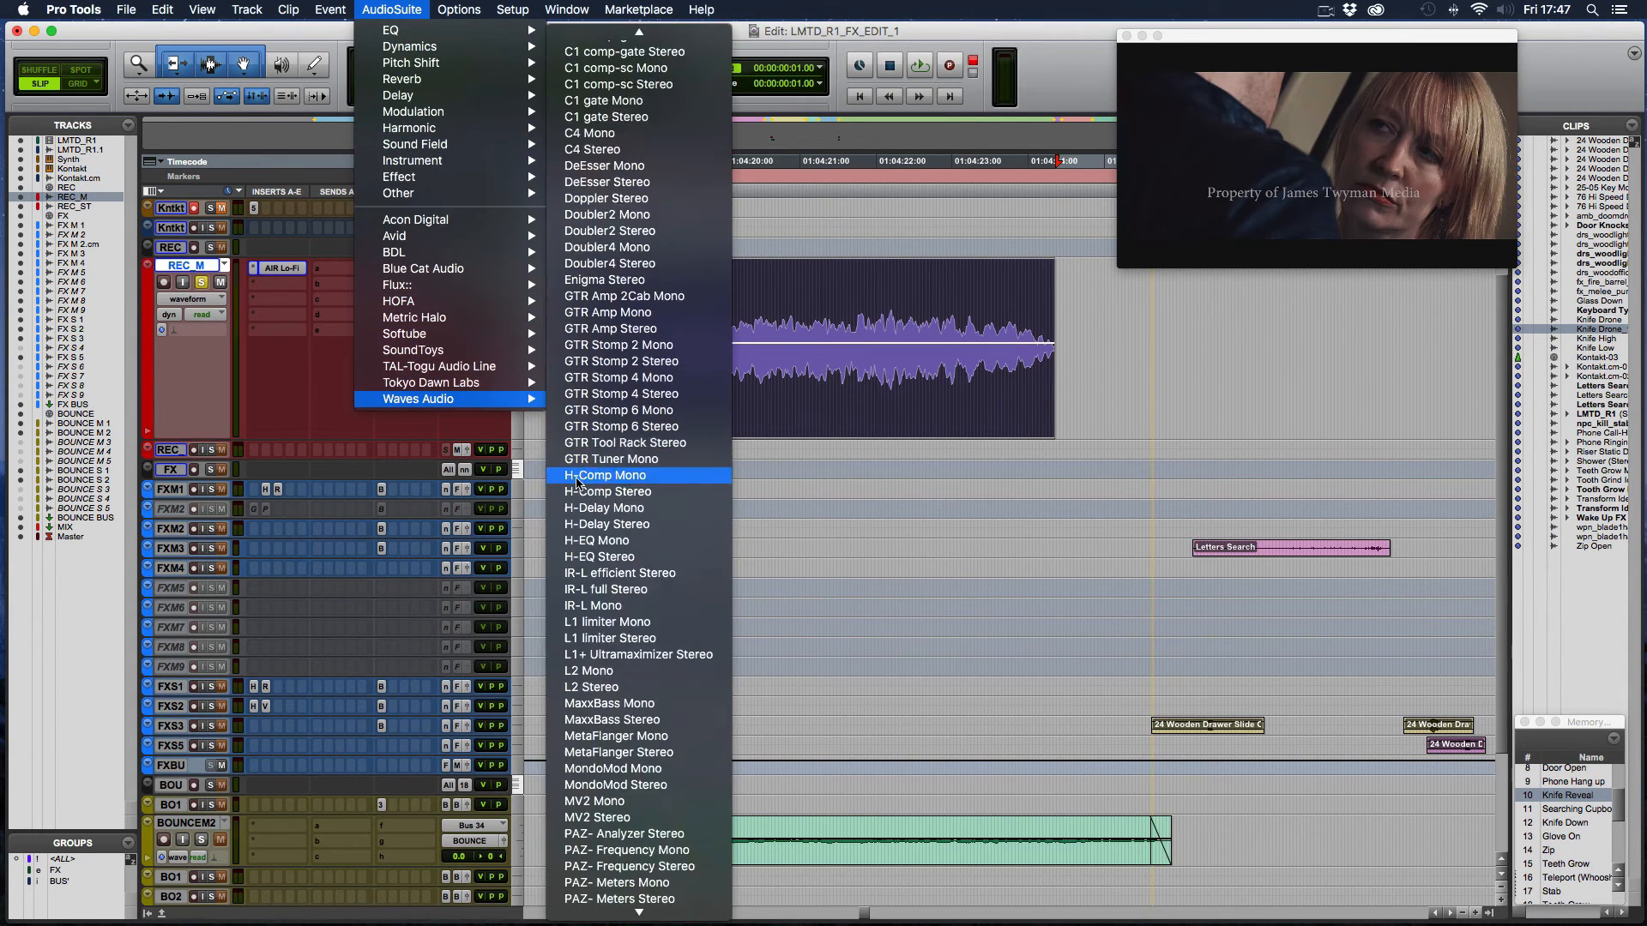
scroll(617, 480, down, 3)
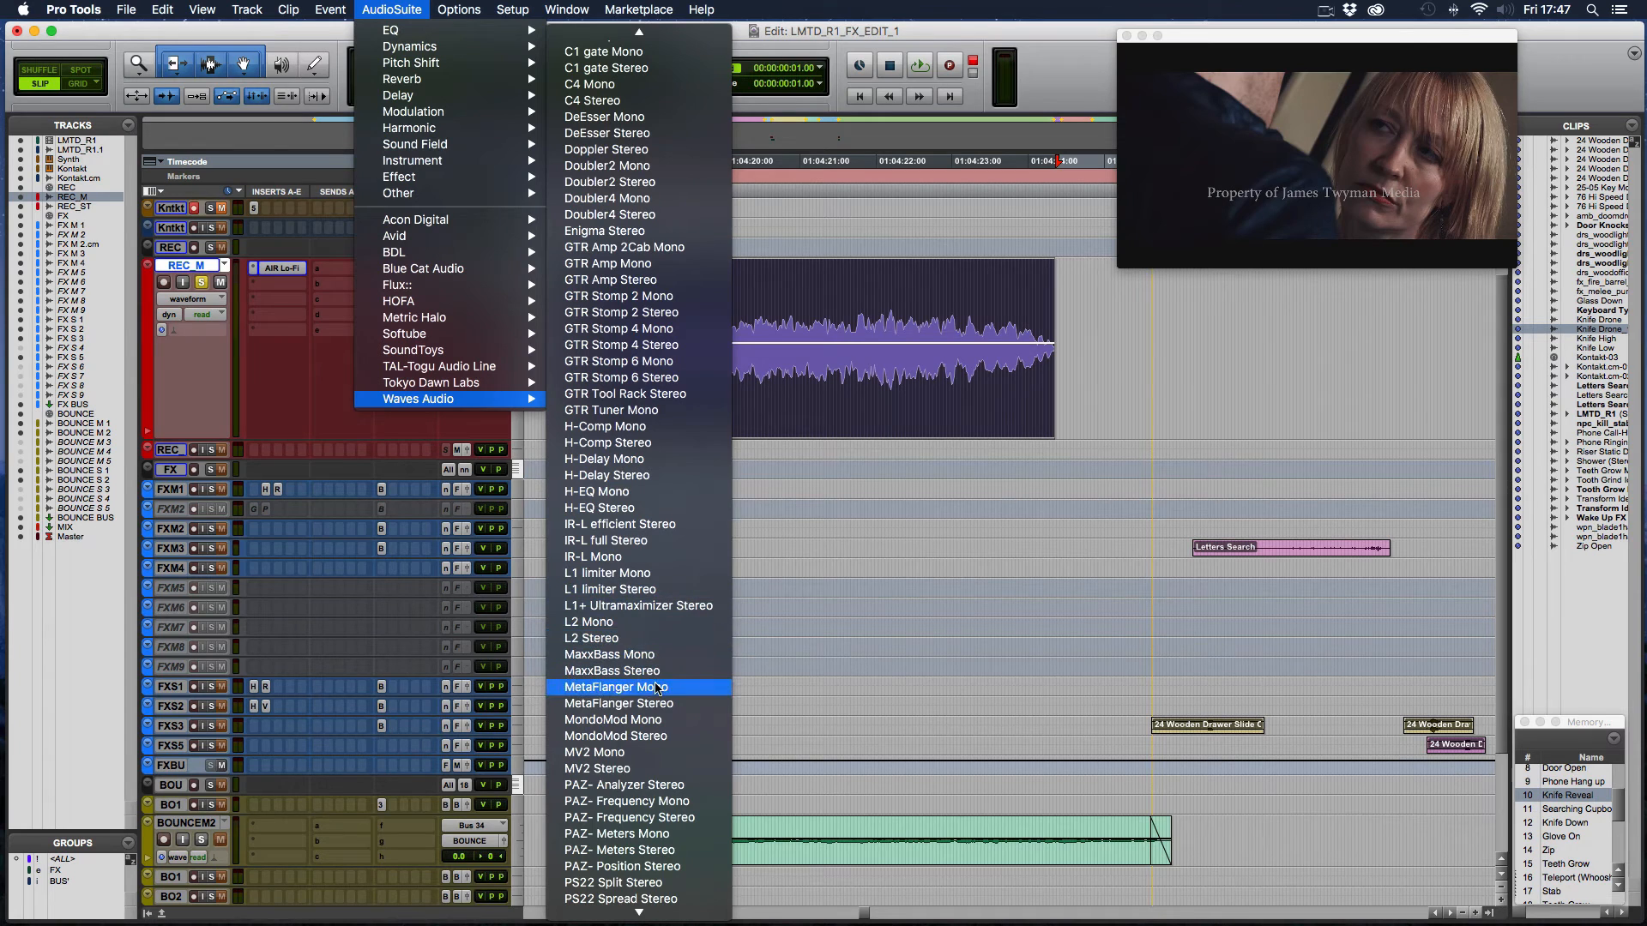
click(883, 602)
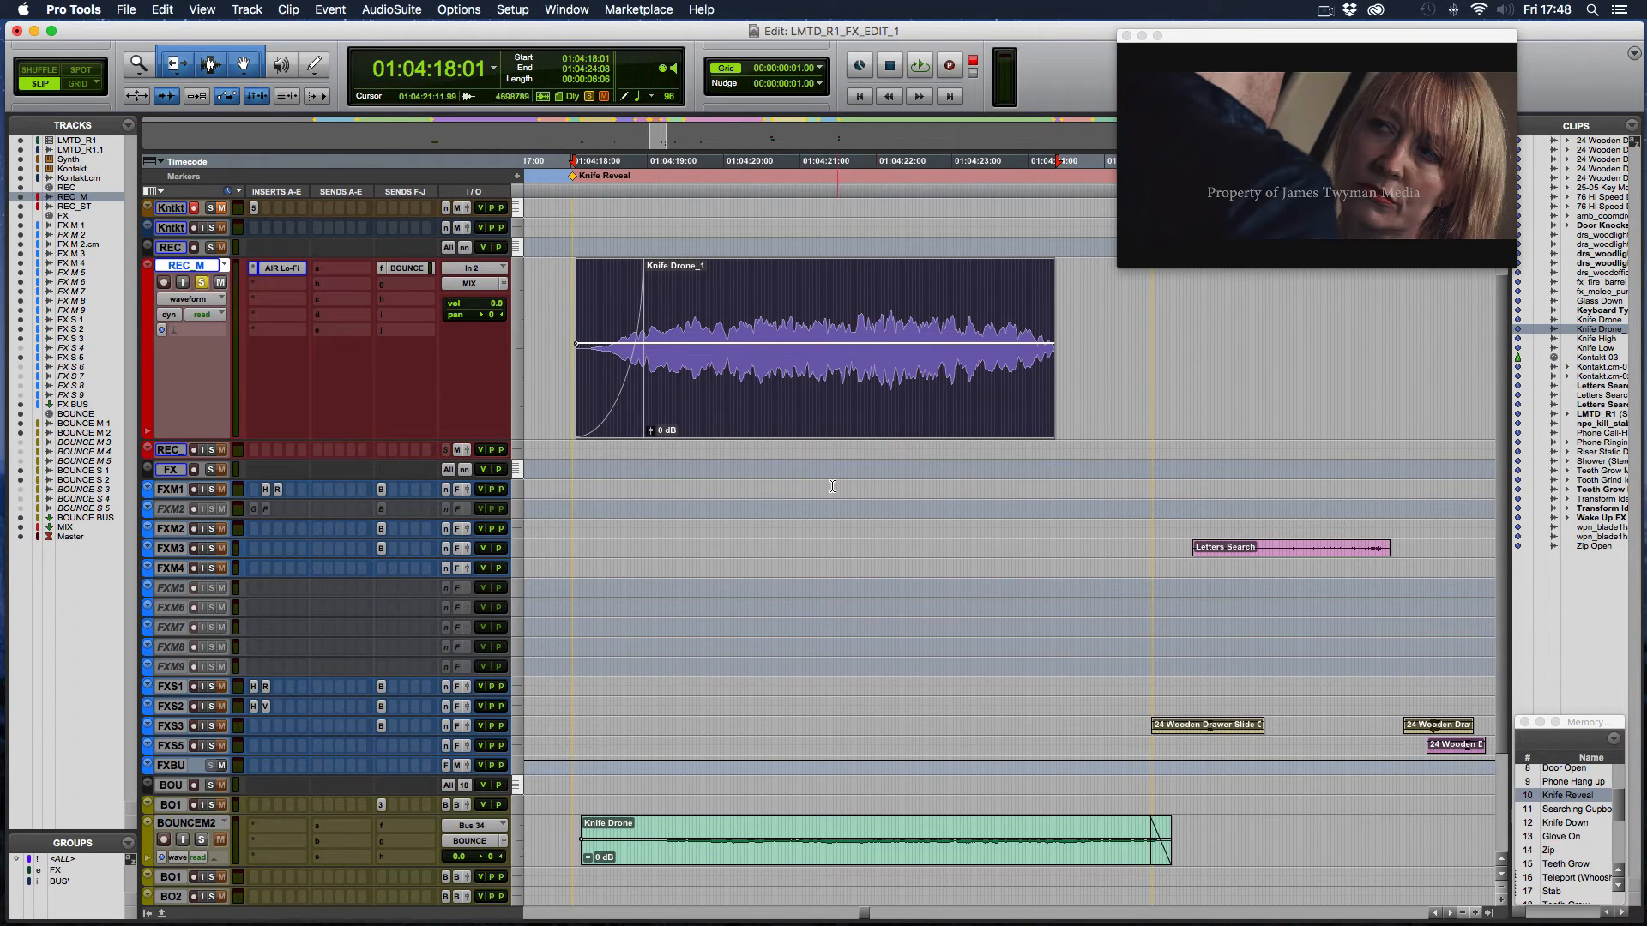
- Bypass the AIR Lo-Fi insert on REC_M and play the Knife Drone_1 clip from 01:04:17:22
scroll(832, 486, down, 2)
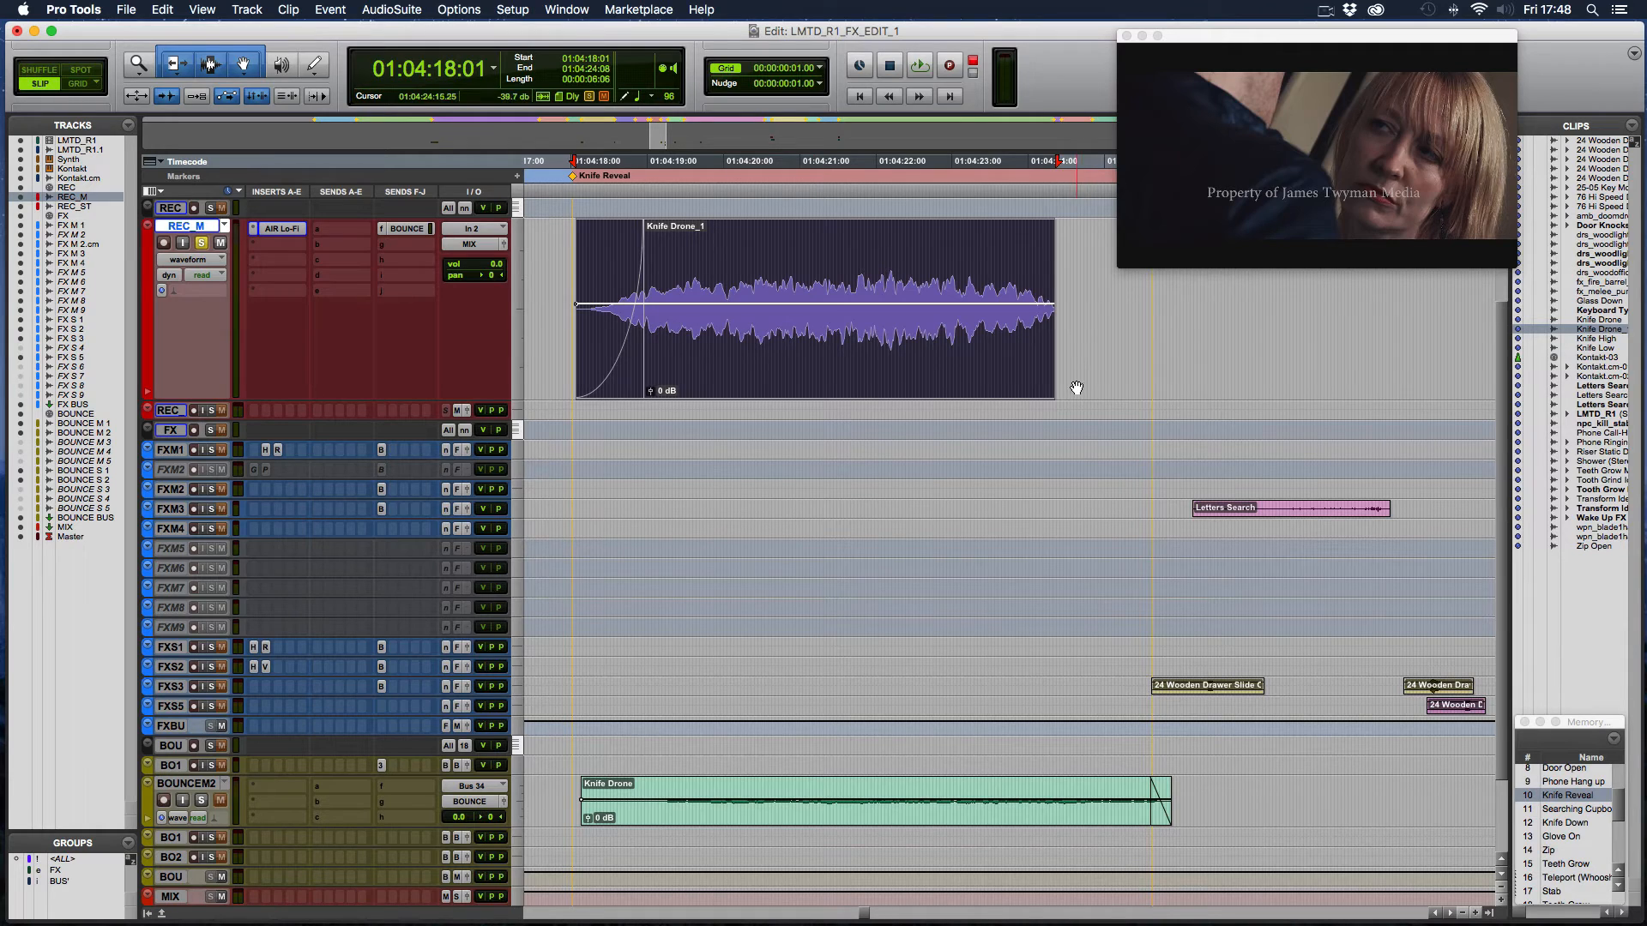
click(937, 270)
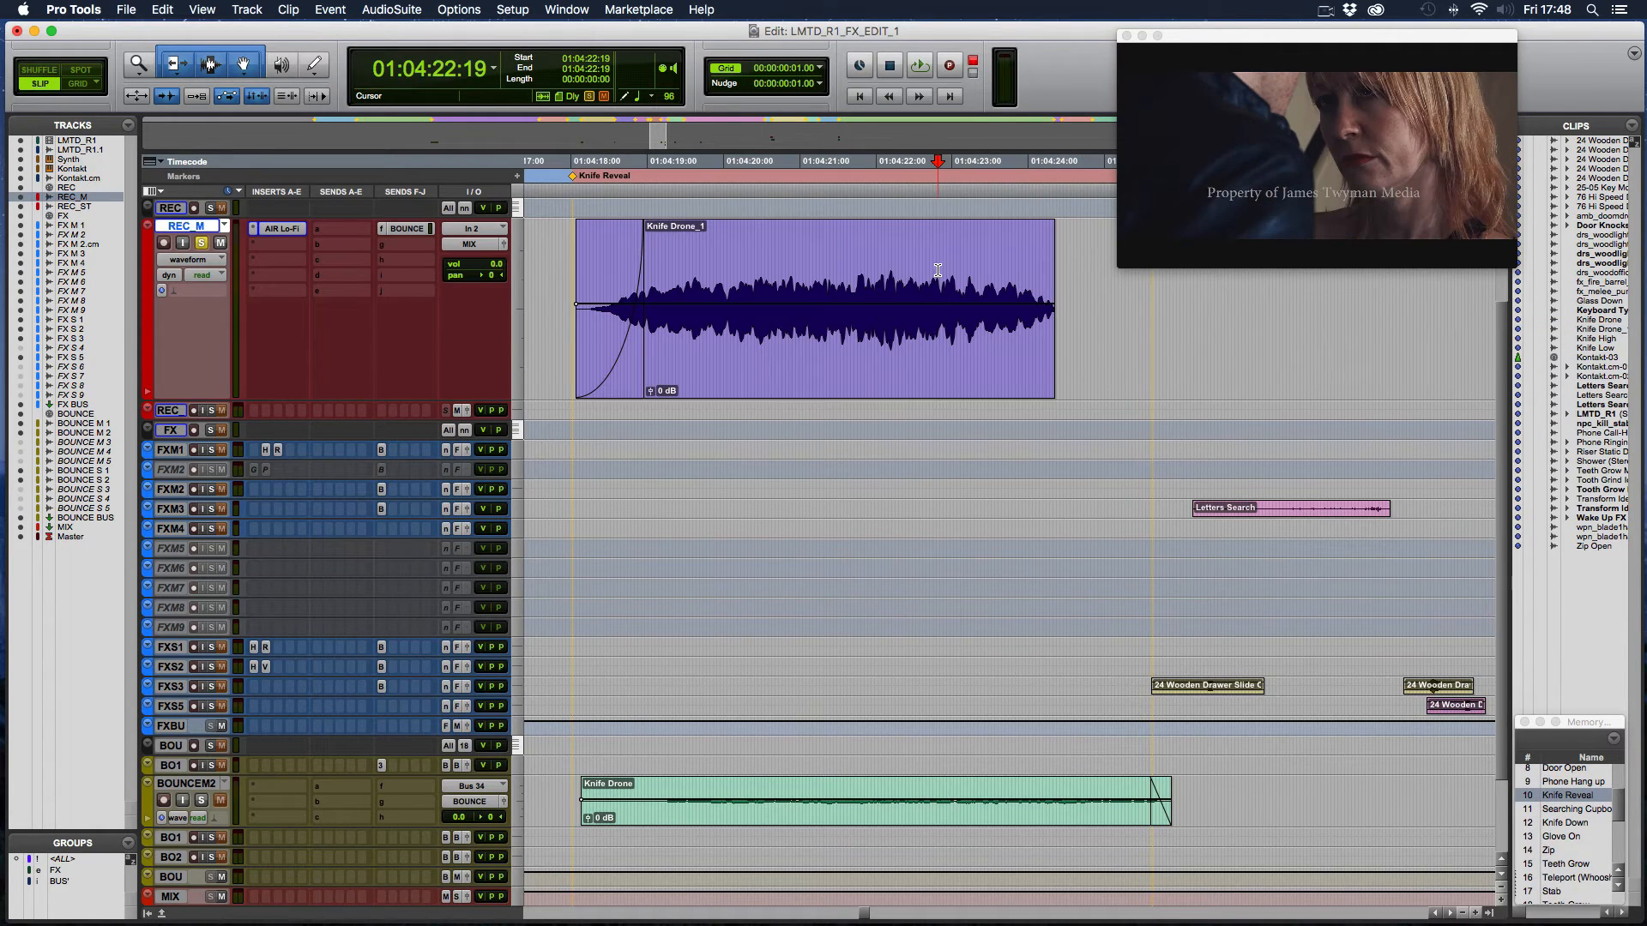
click(565, 295)
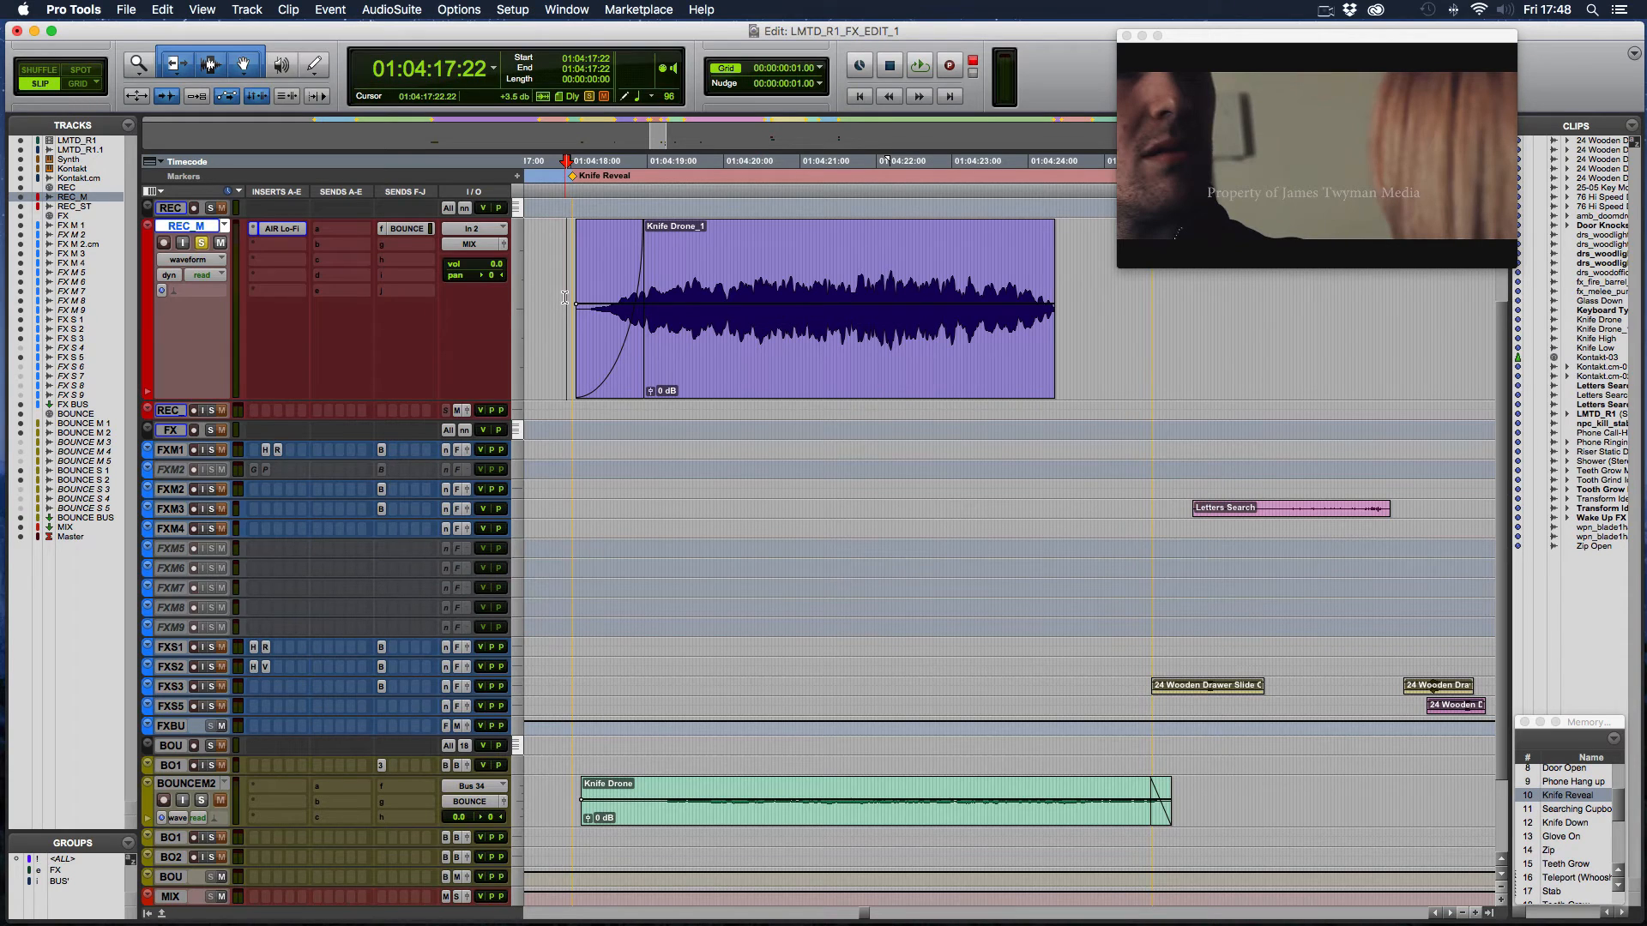
click(280, 232)
key(space)
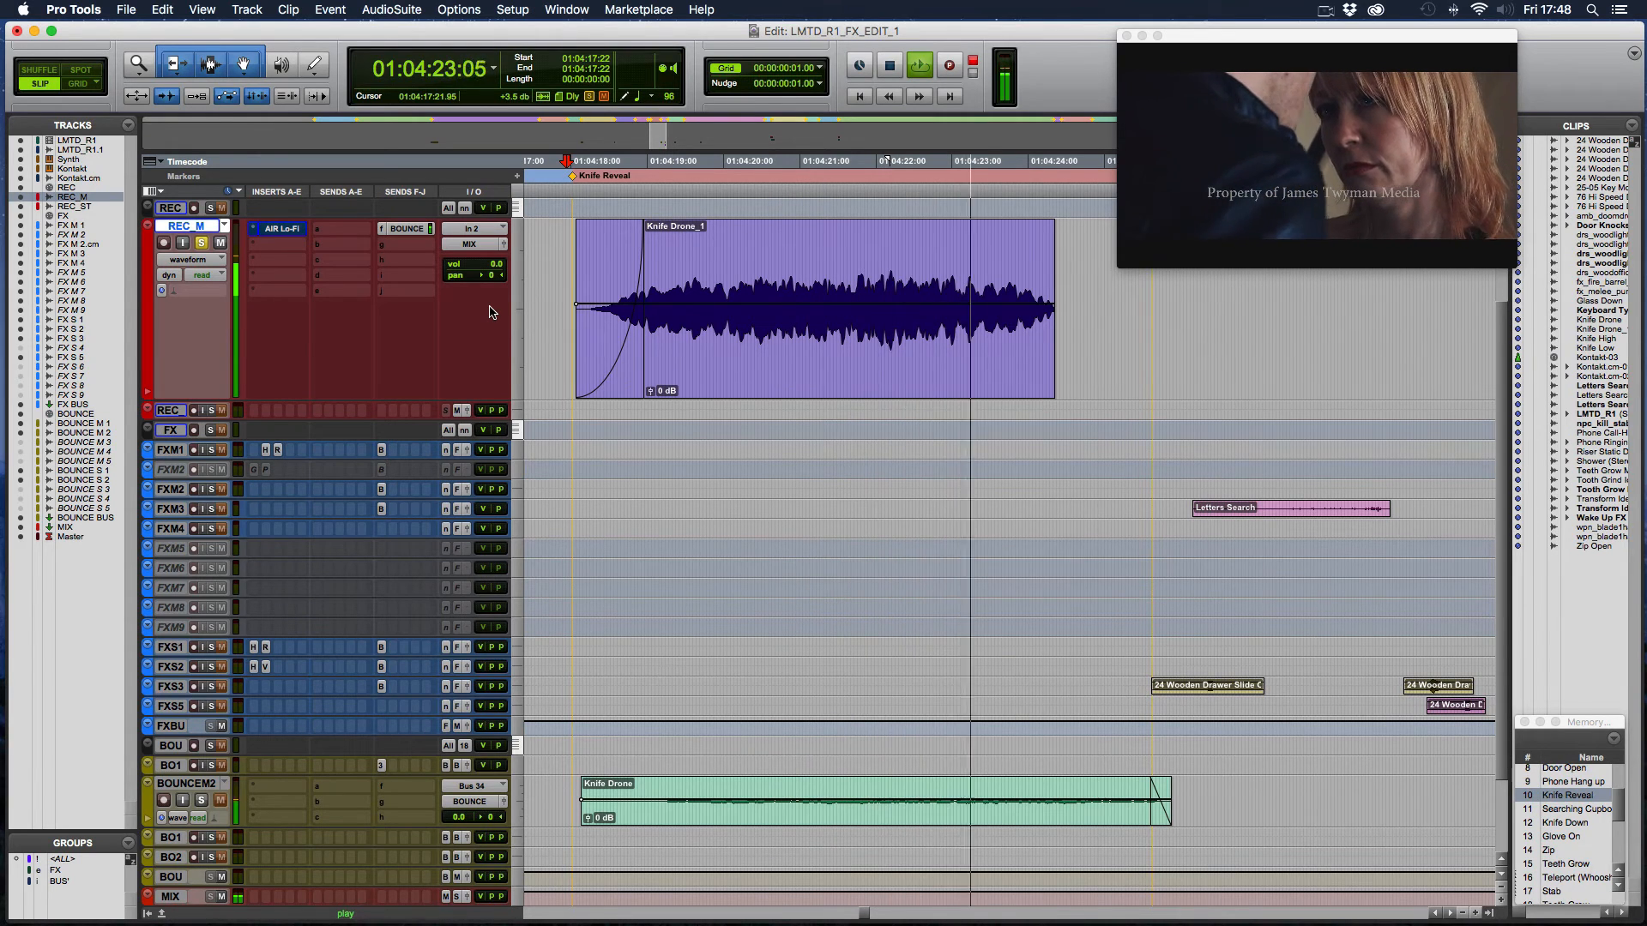
key(space)
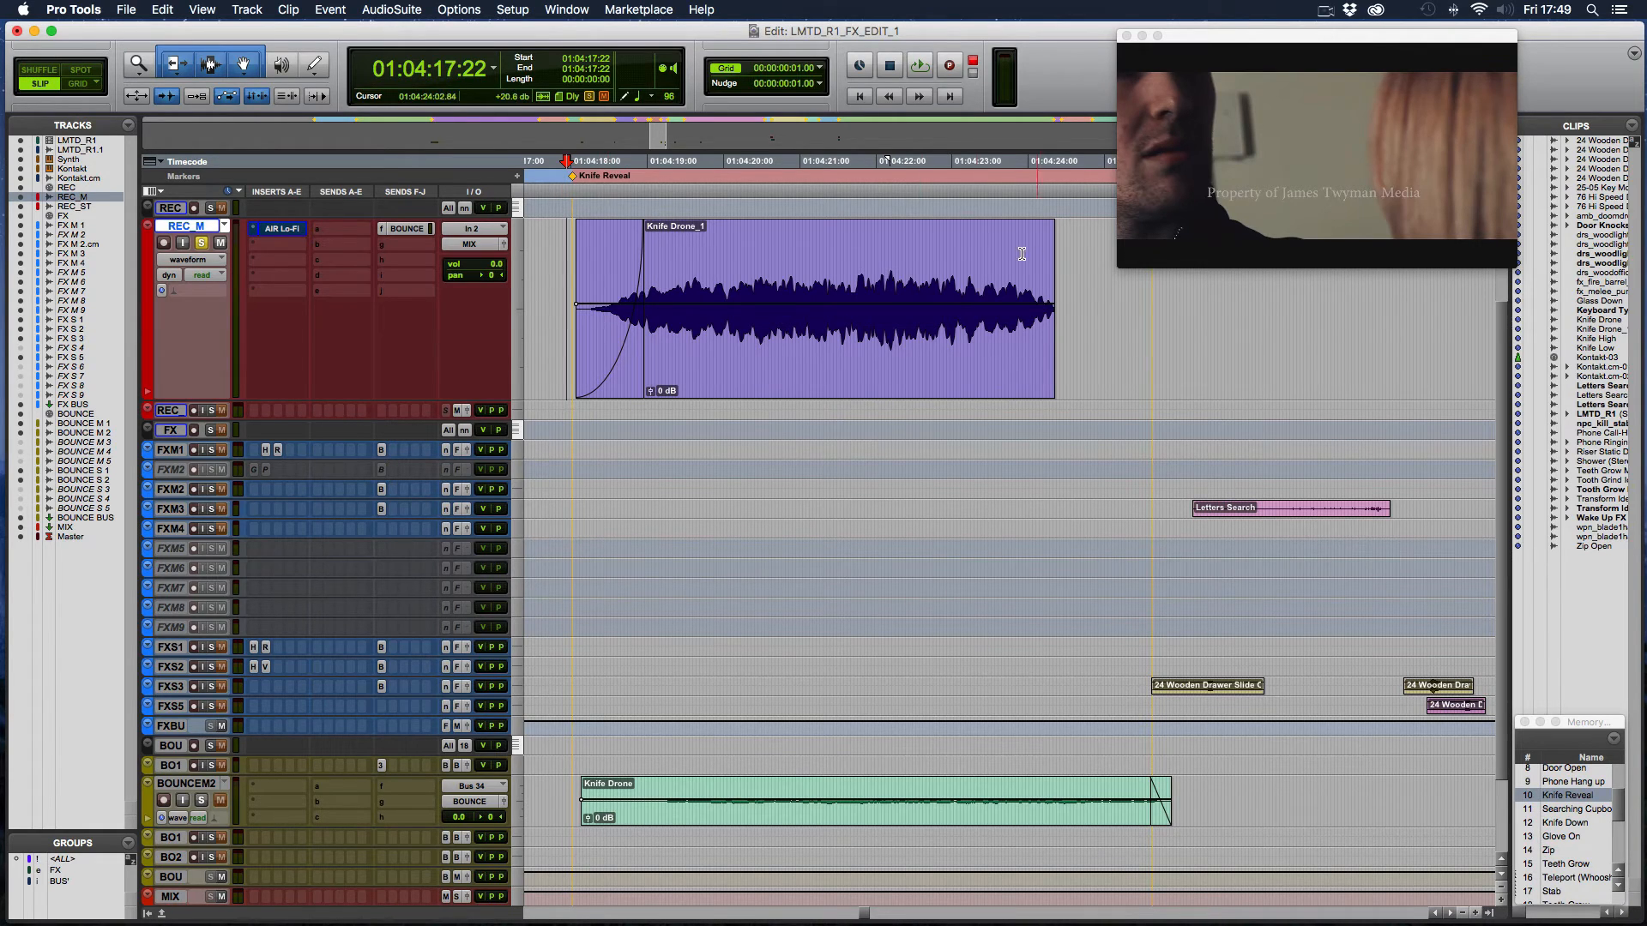
- Trim the end of the Knife Drone_1 clip back to about 01:04:23:09 and select across its new end from 01:04:22:02 to 01:04:23:22
drag(940, 251, 1104, 250)
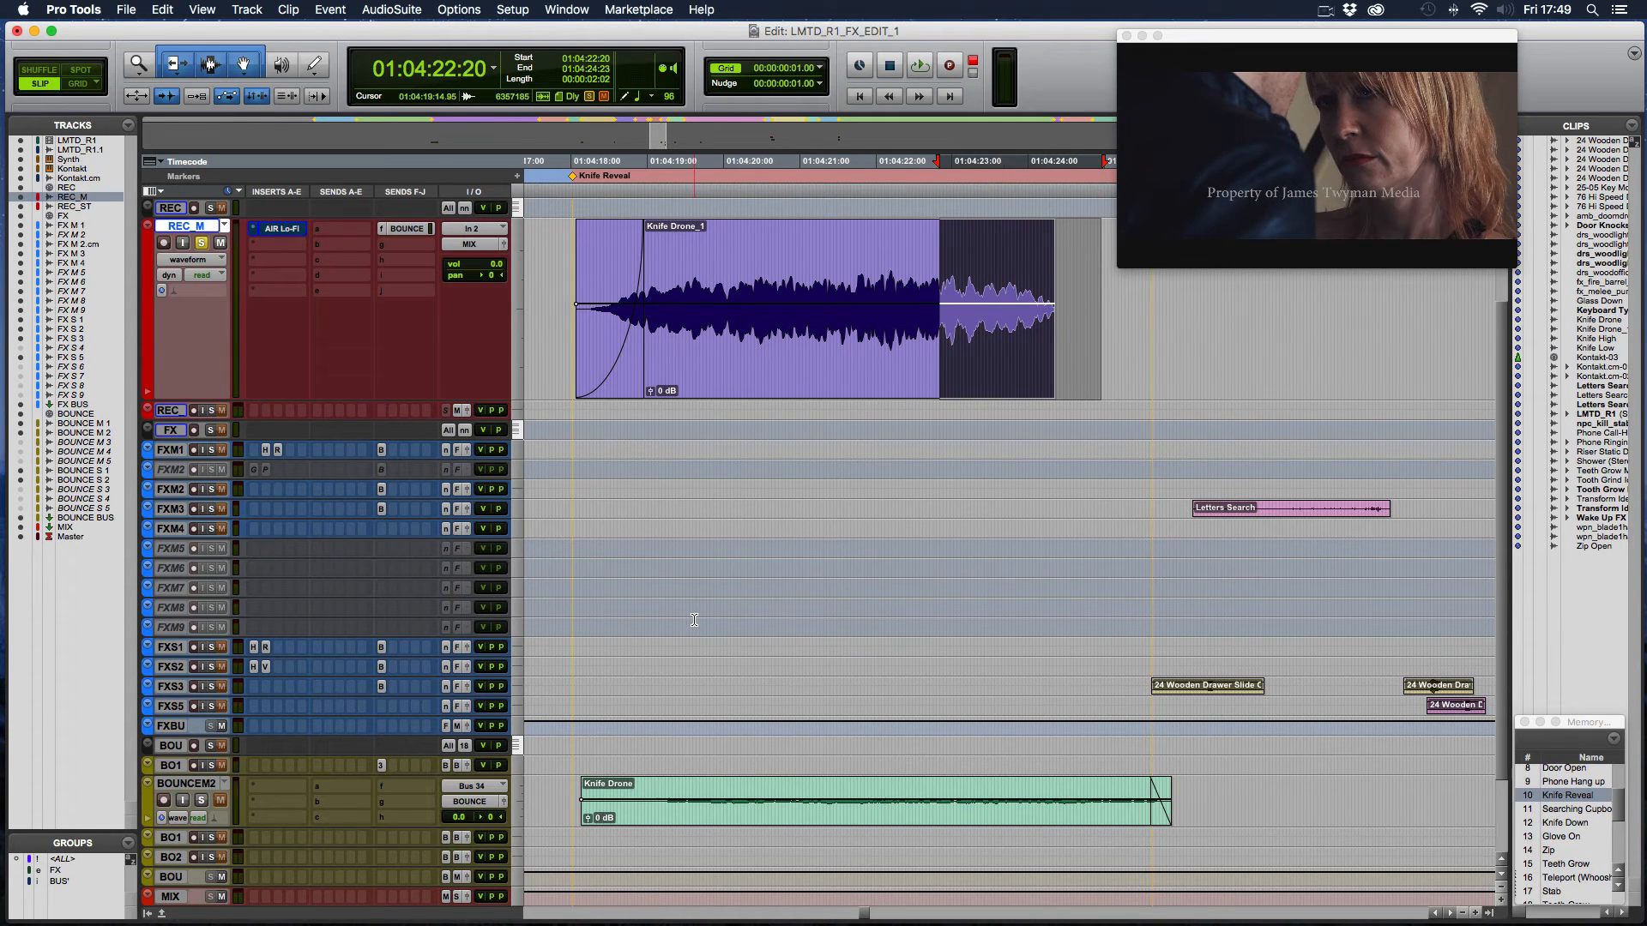
click(569, 675)
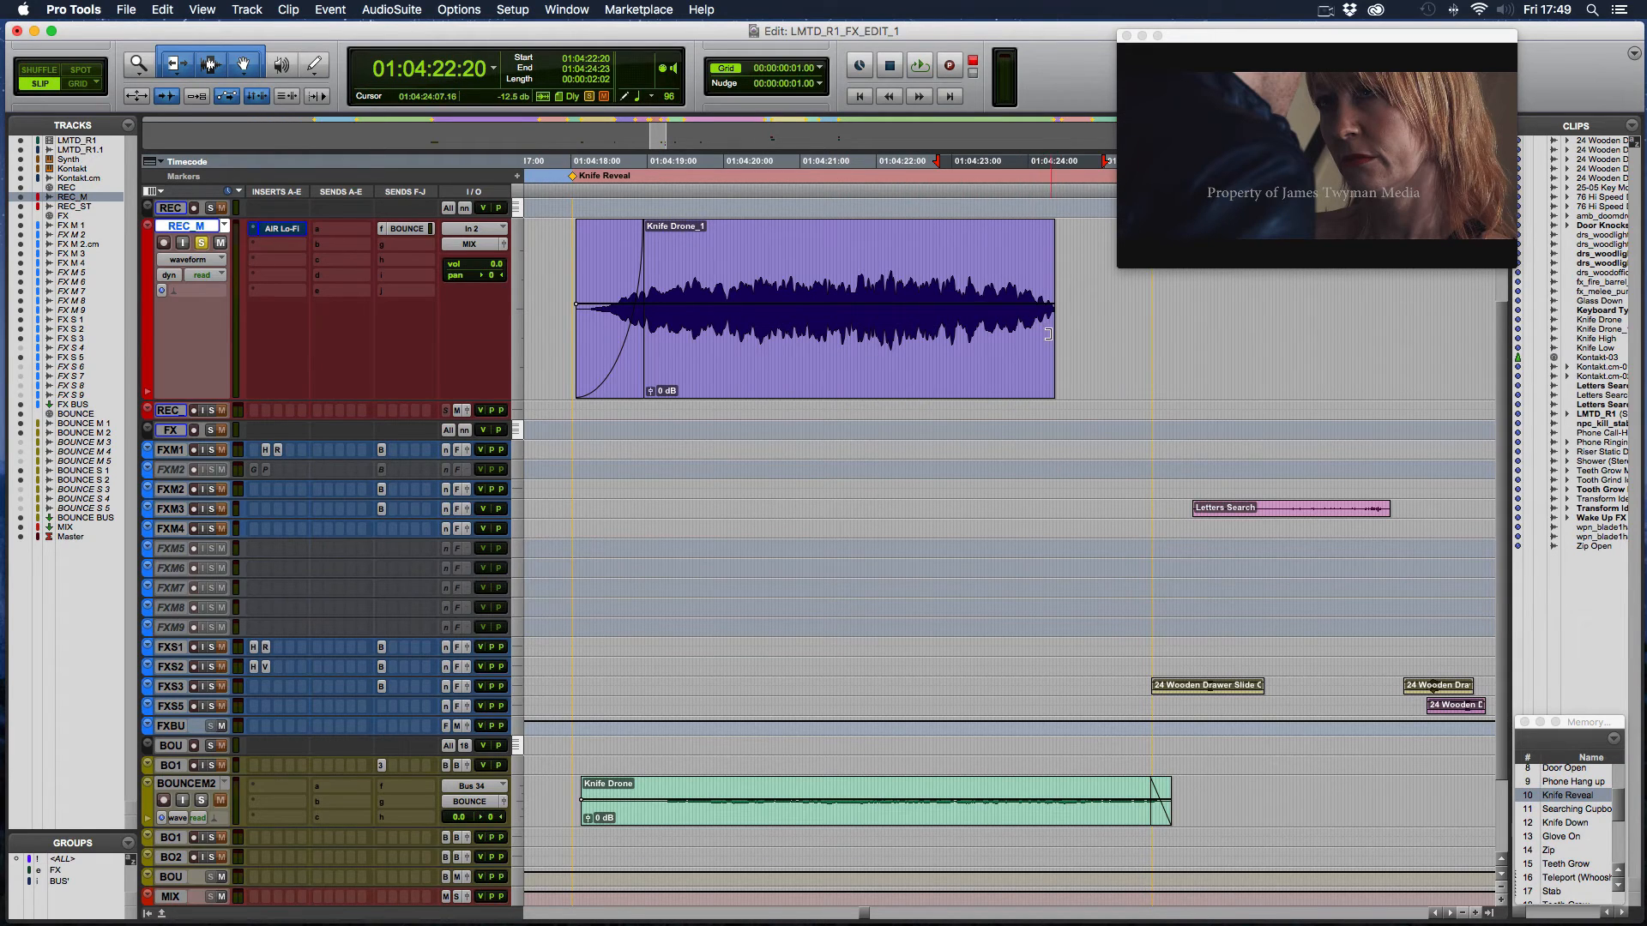
drag(980, 266, 1059, 269)
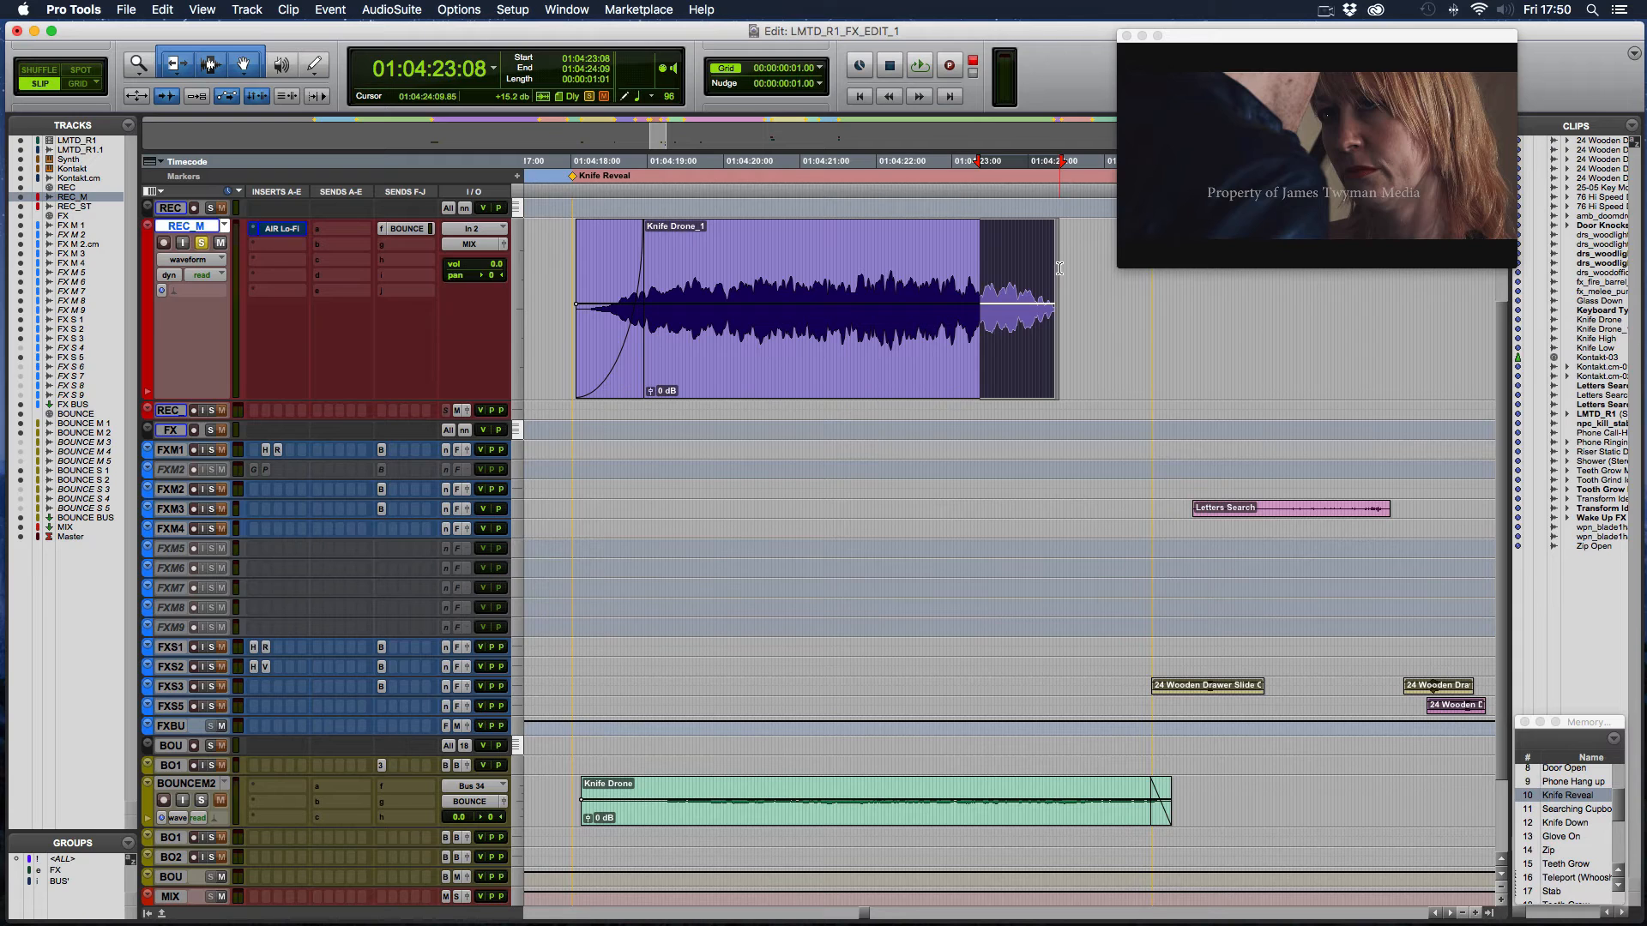
click(1060, 268)
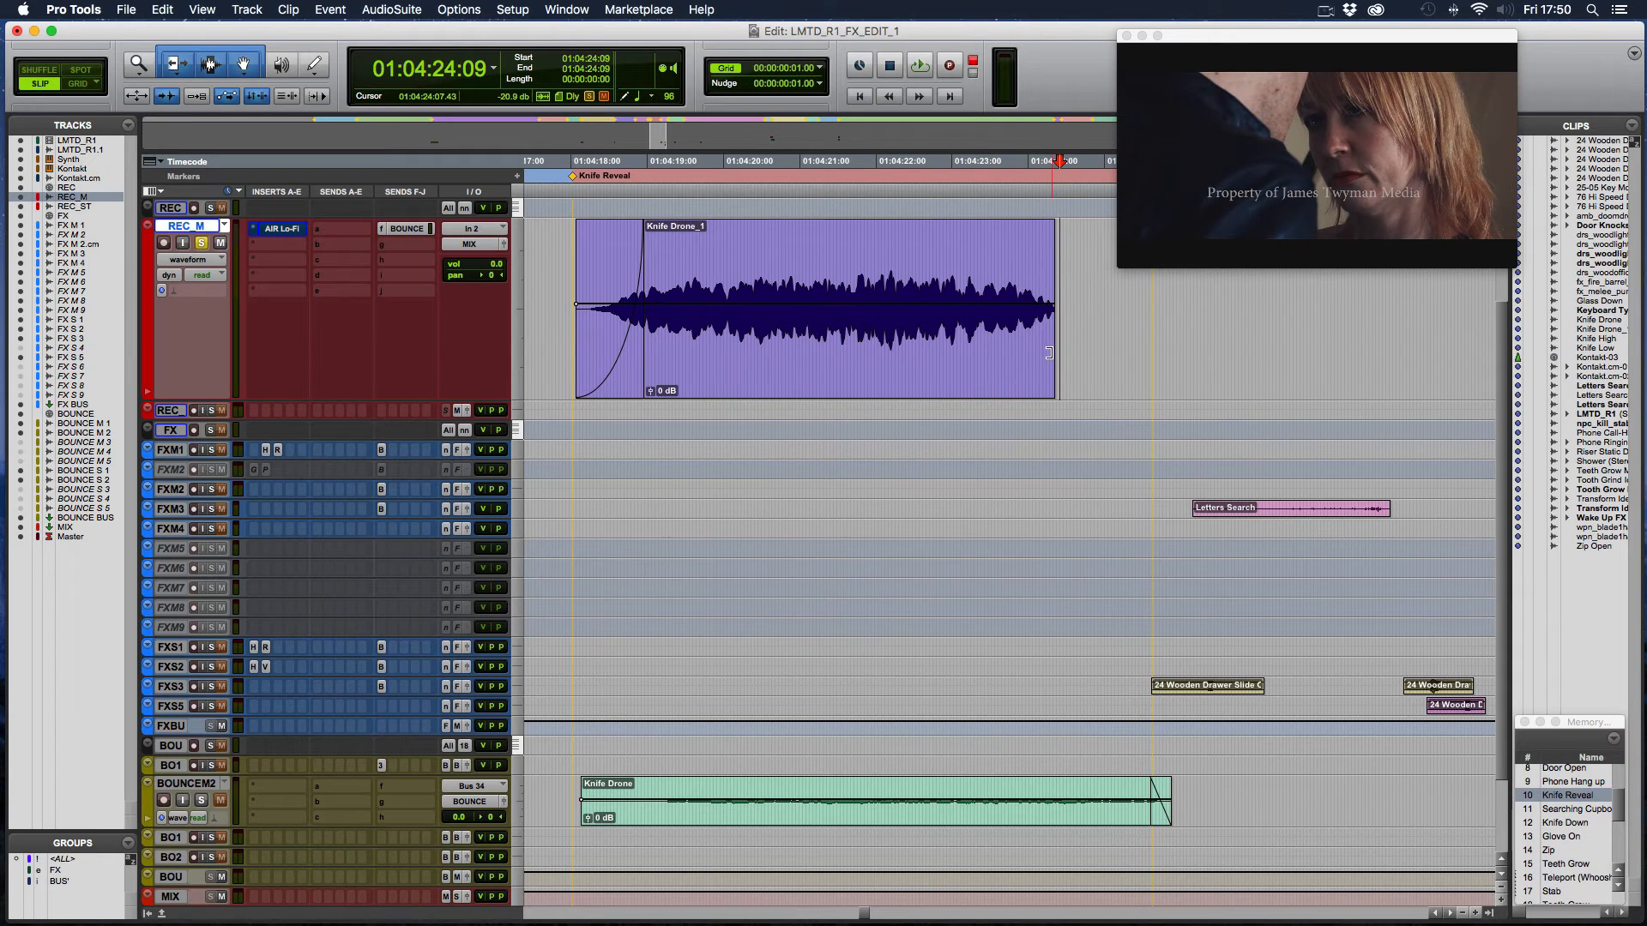
drag(1046, 353, 977, 355)
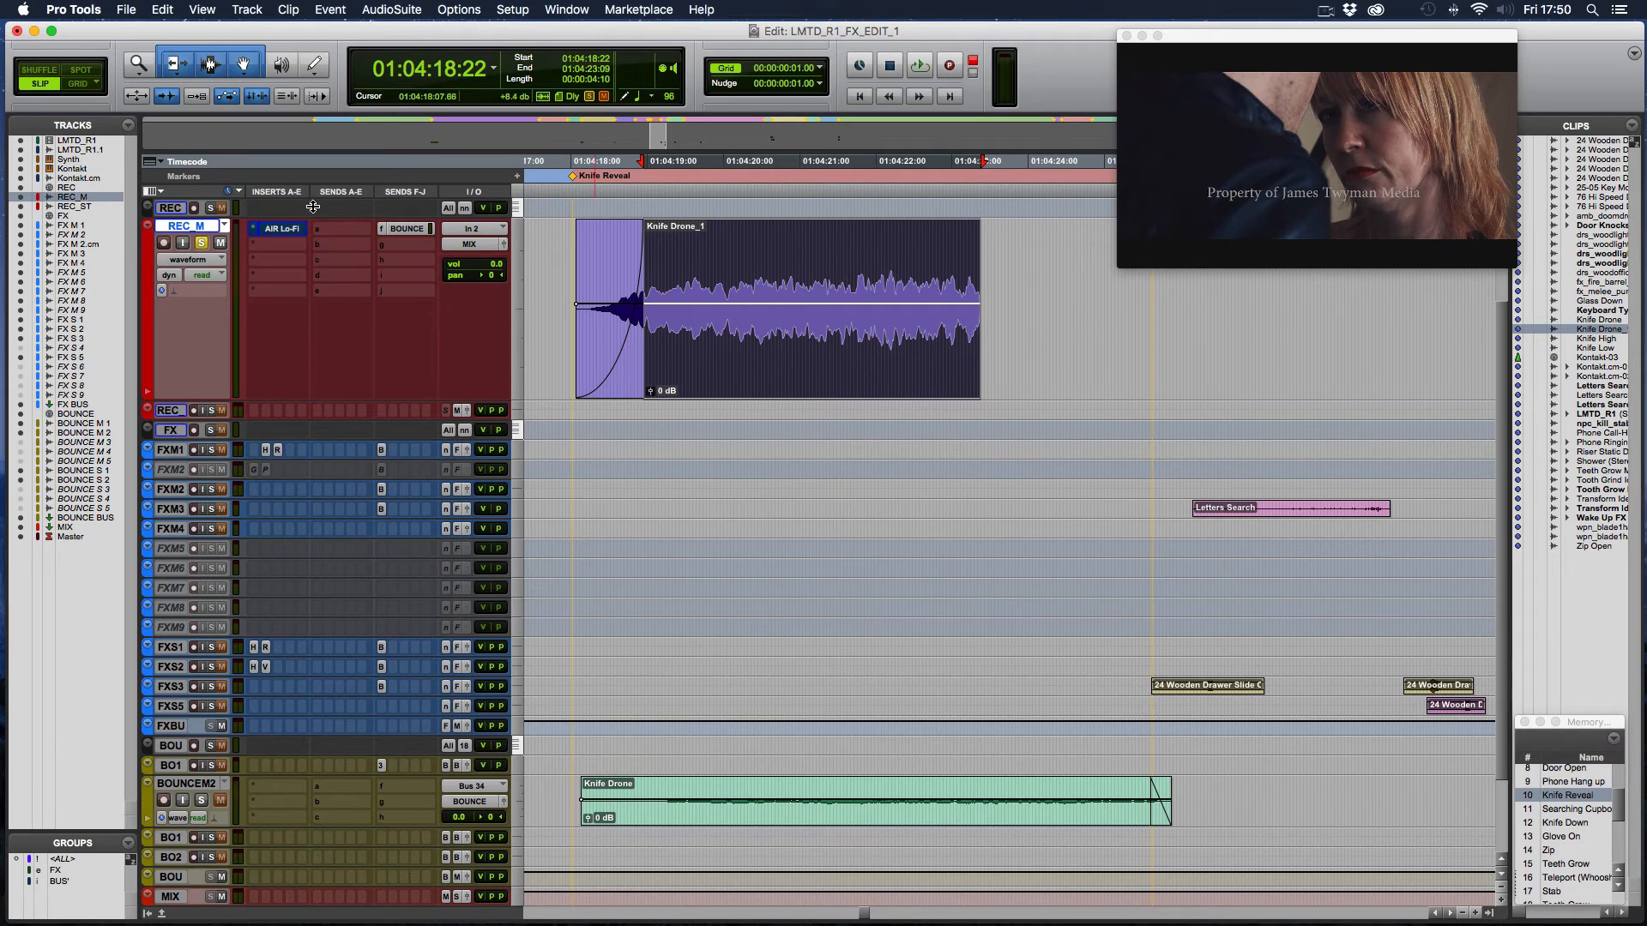
drag(885, 245, 1024, 255)
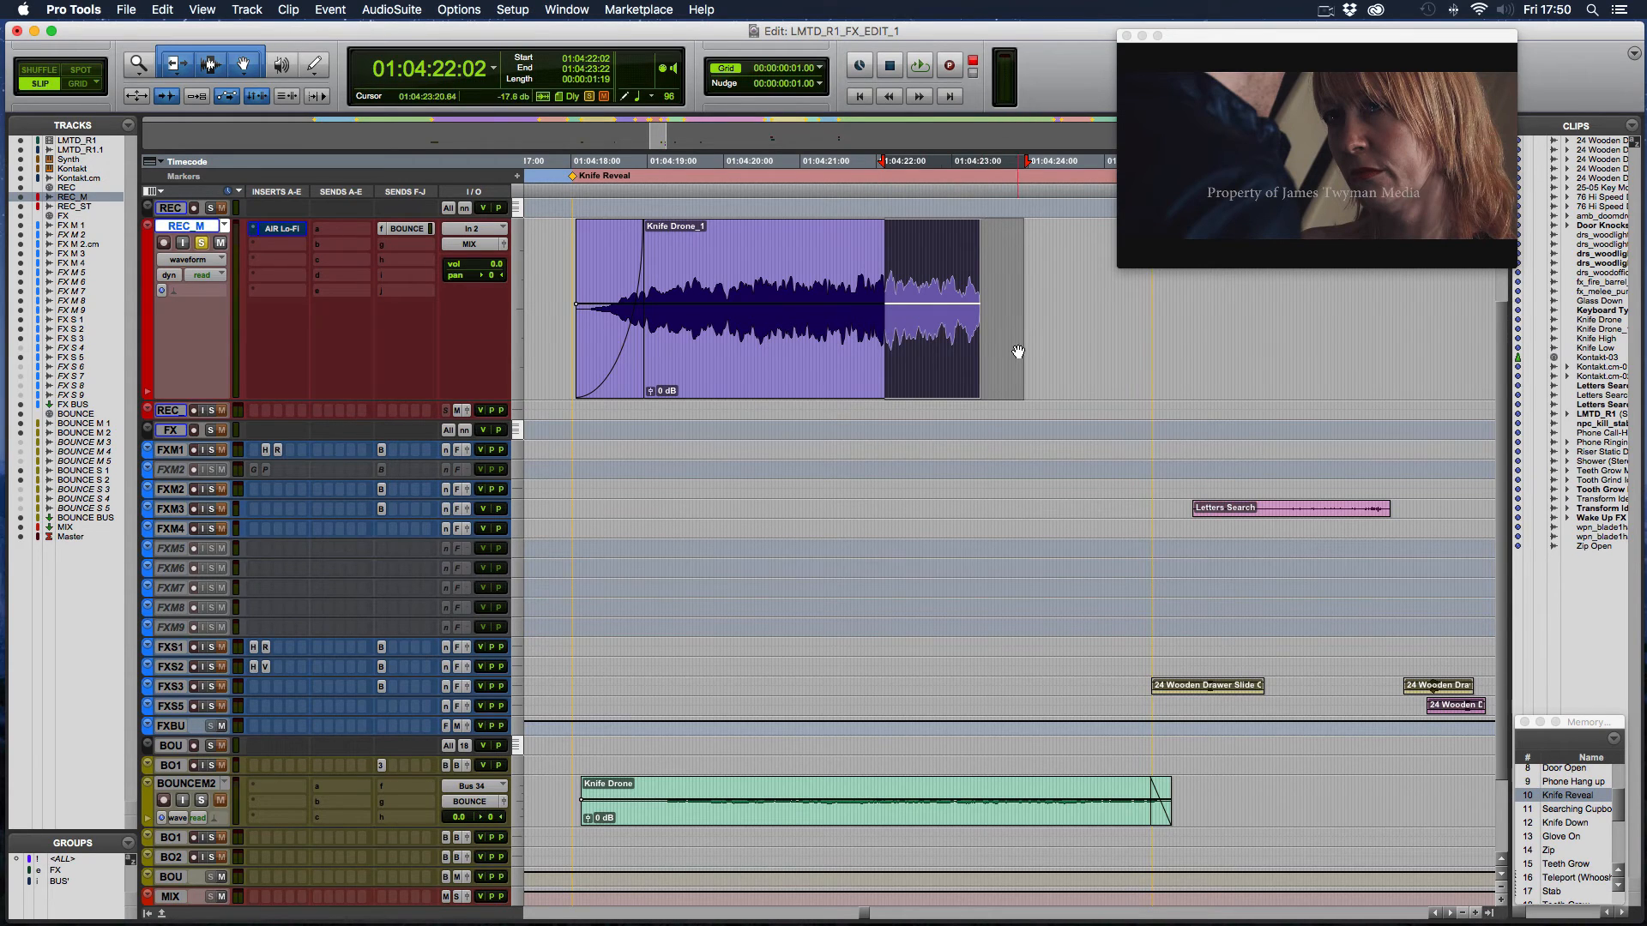
- Switch the solo from REC_M to BOUNCE M2 and play the bounced Knife Drone clip from 01:04:17:21
click(202, 244)
click(203, 800)
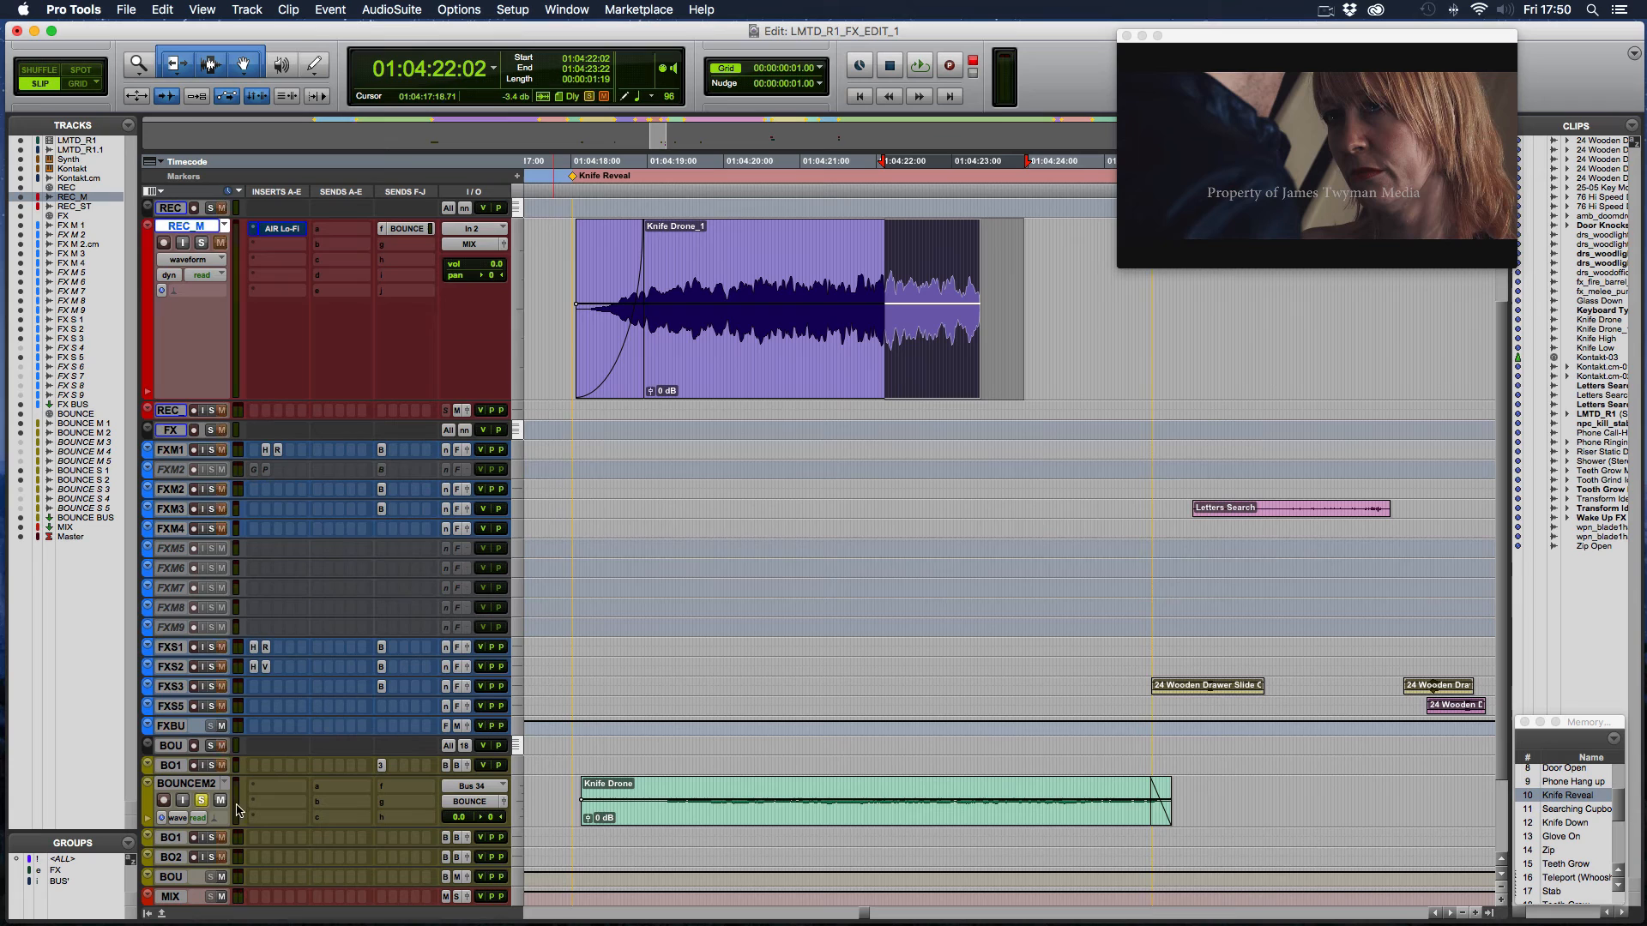
click(562, 788)
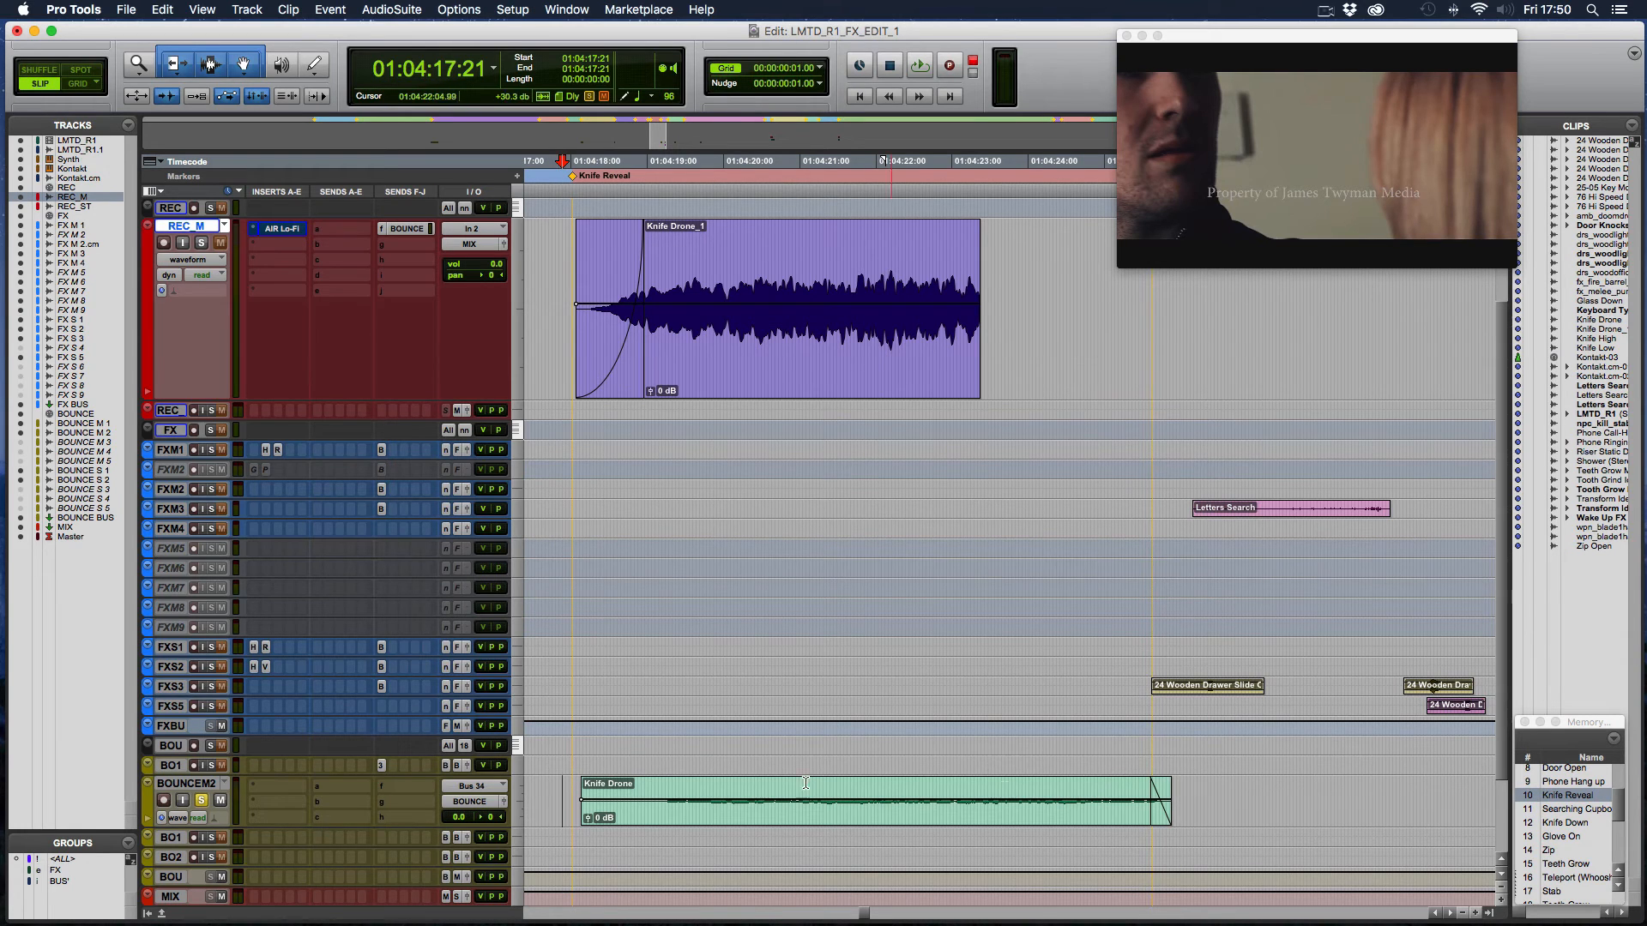
key(space)
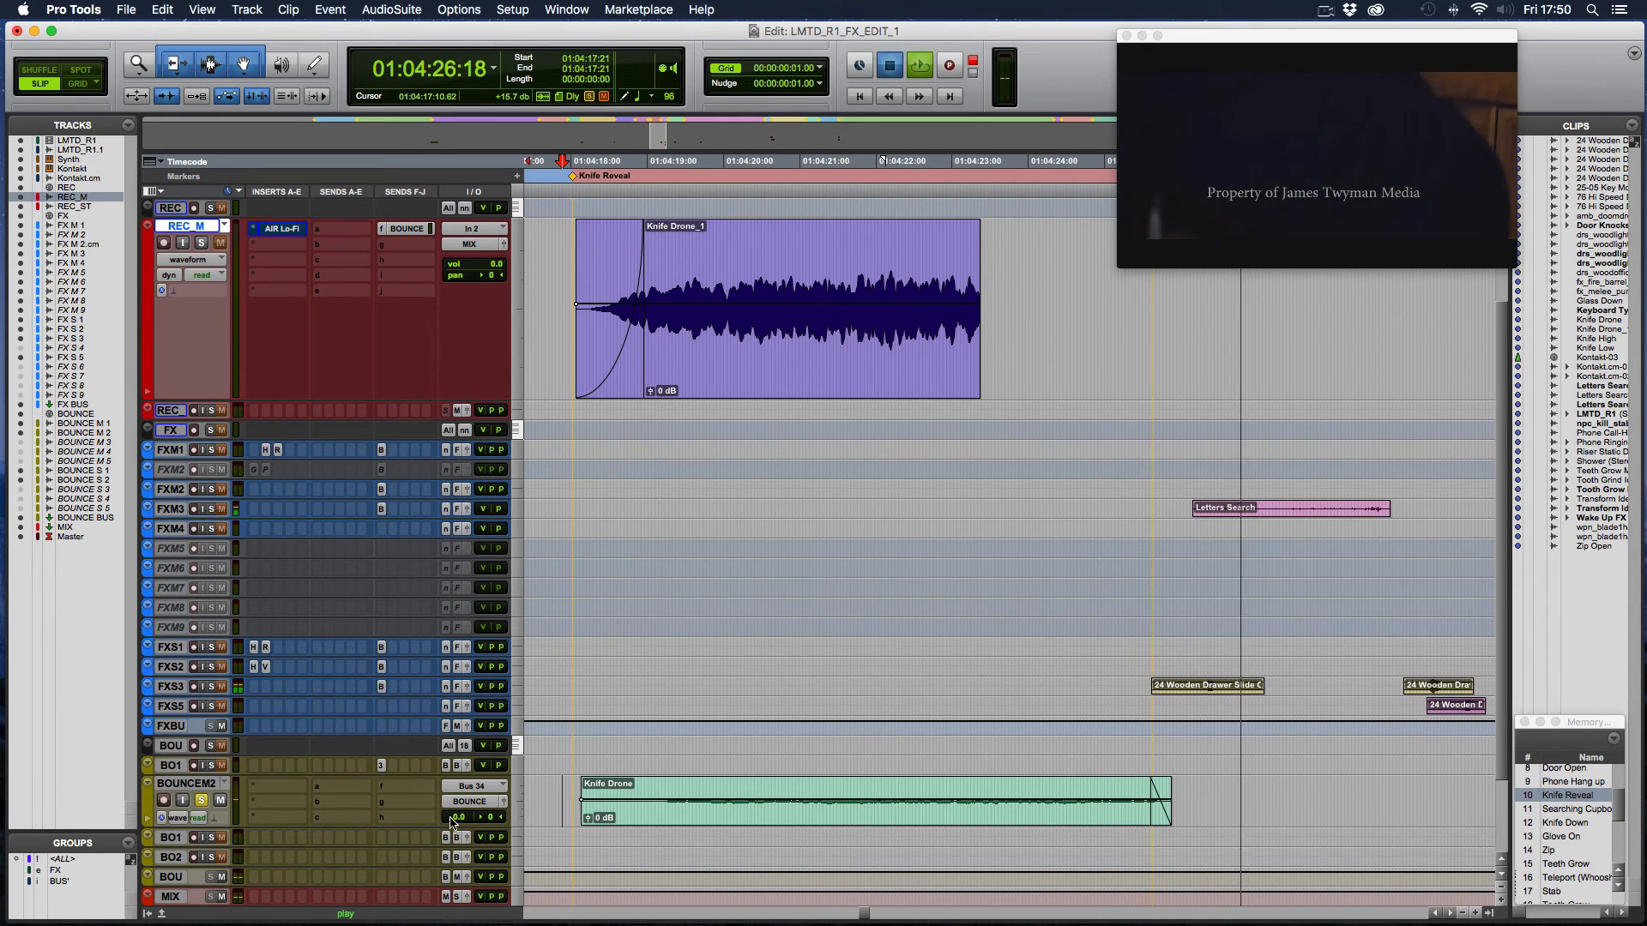
key(space)
- Replay the bounced Knife Drone clip with the BOUNCE M2 volume raised to +8.4 dB, and return the volume to 0.0
drag(458, 817, 463, 812)
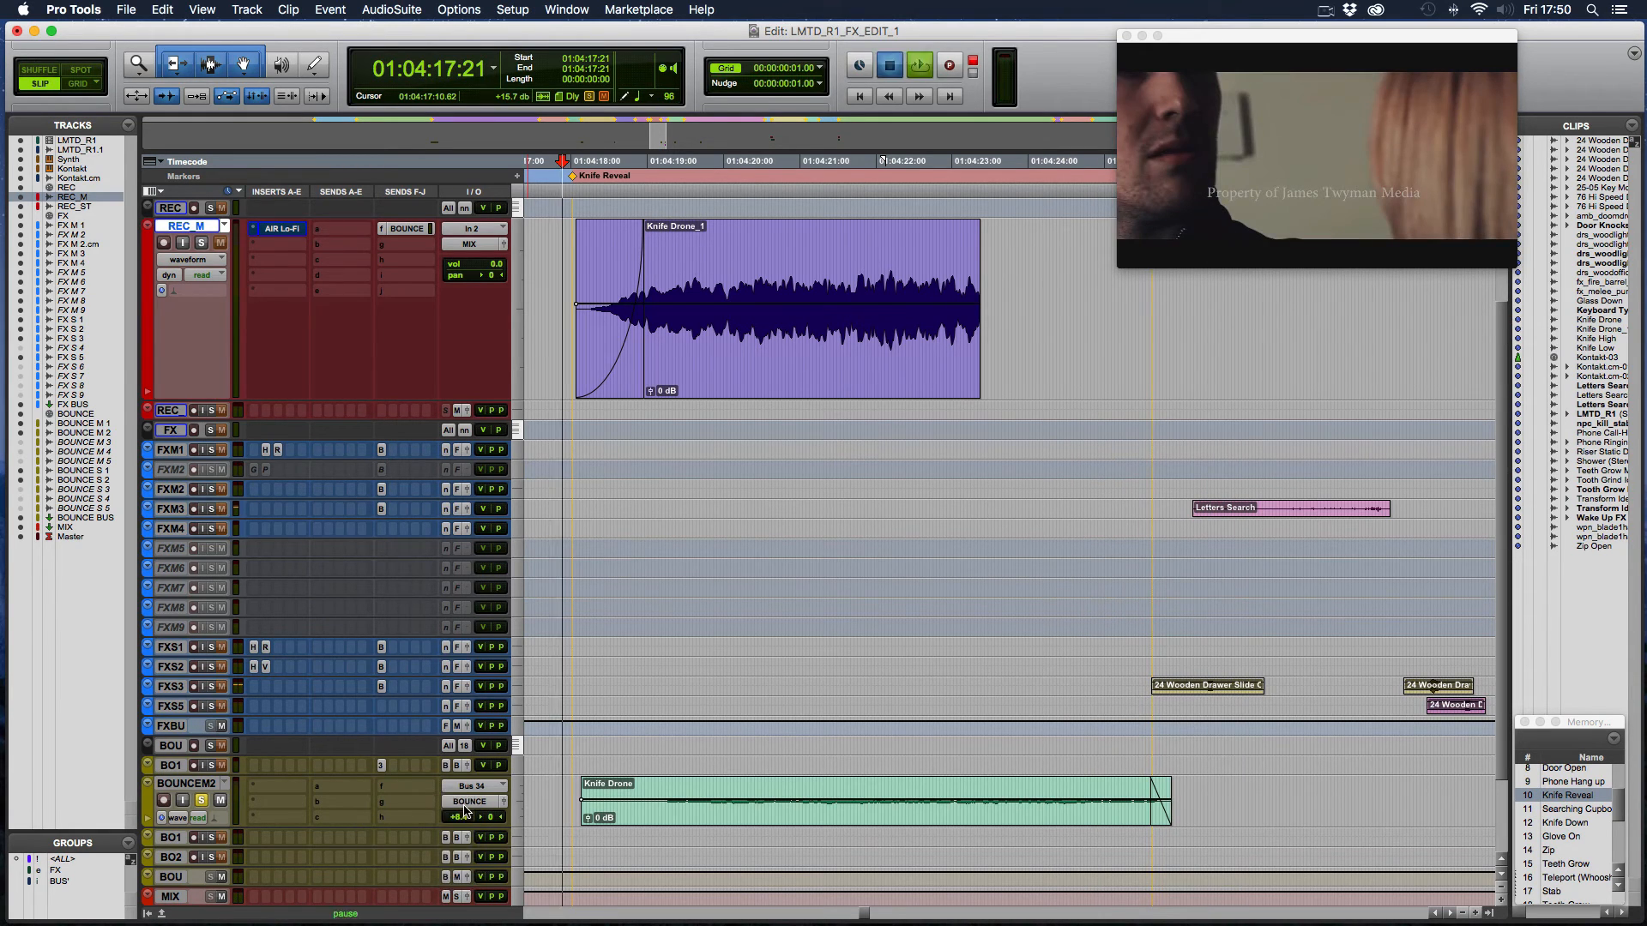
key(space)
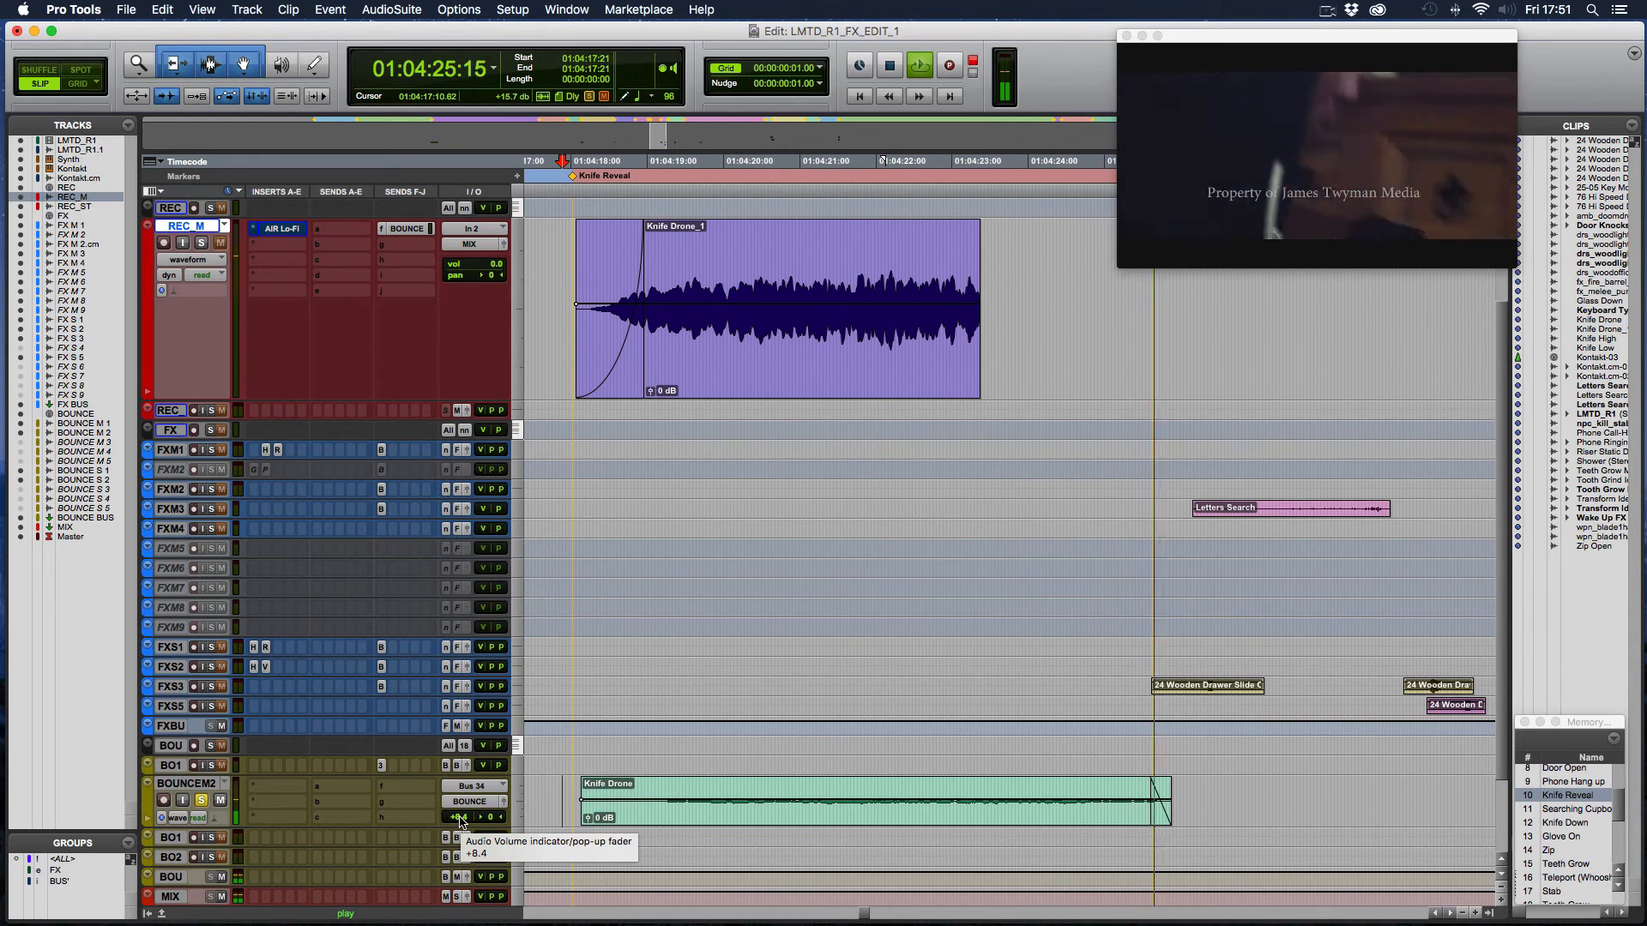
key(space)
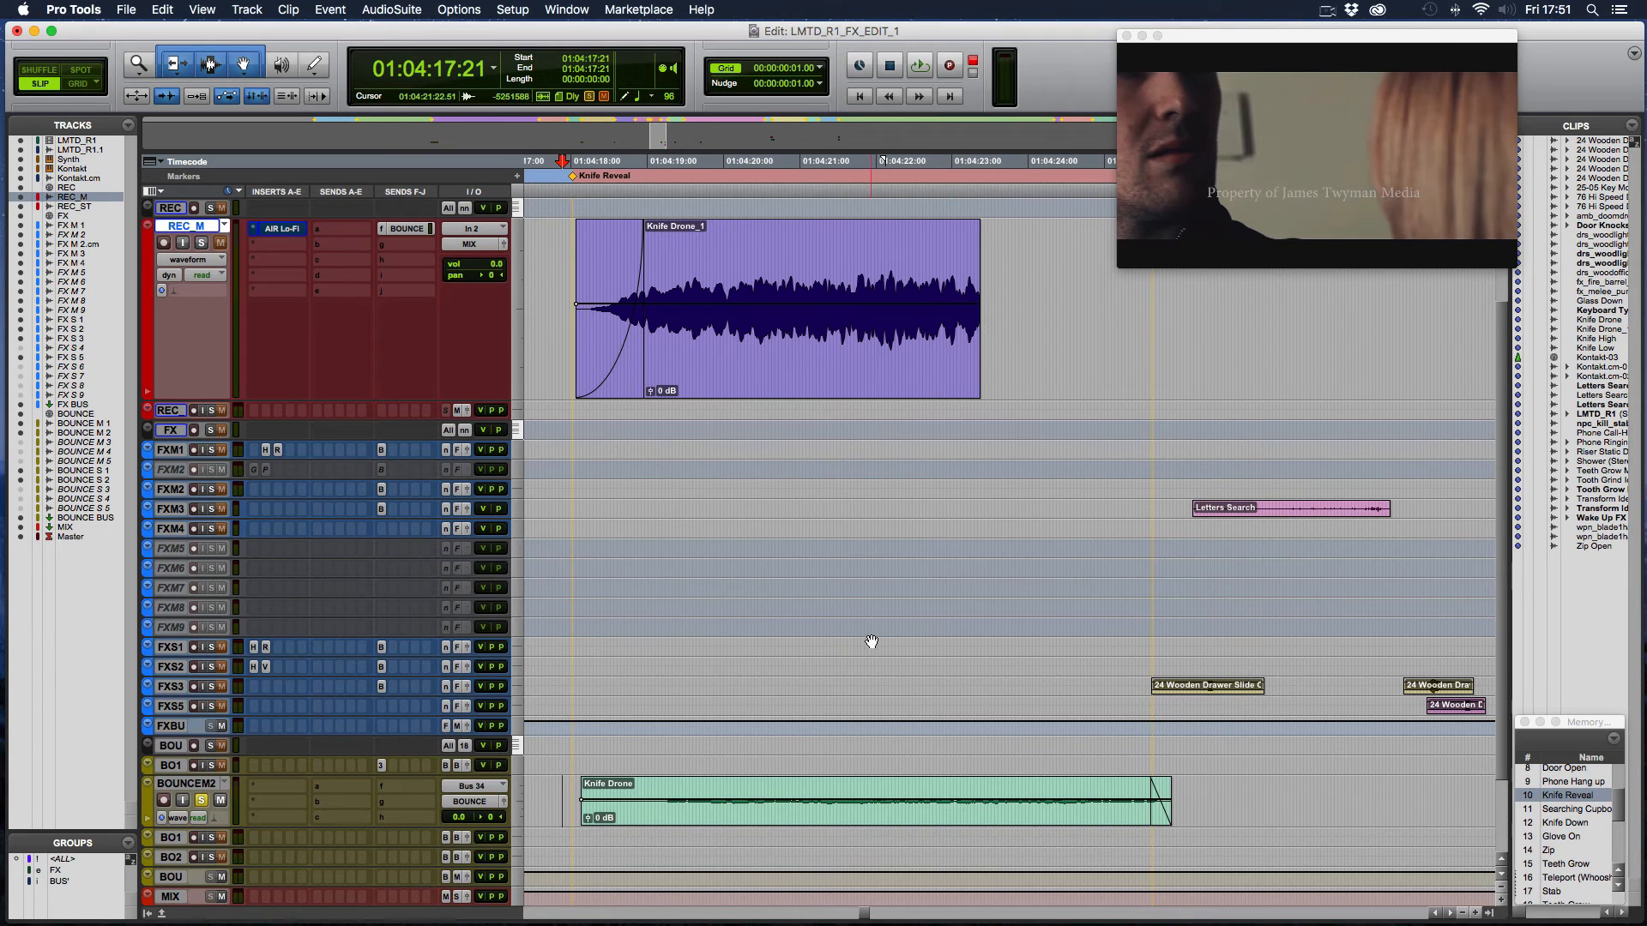
- Recall the Transform memory location and locate the Transform Idea clips on the bounce tracks
drag(1618, 806, 1624, 775)
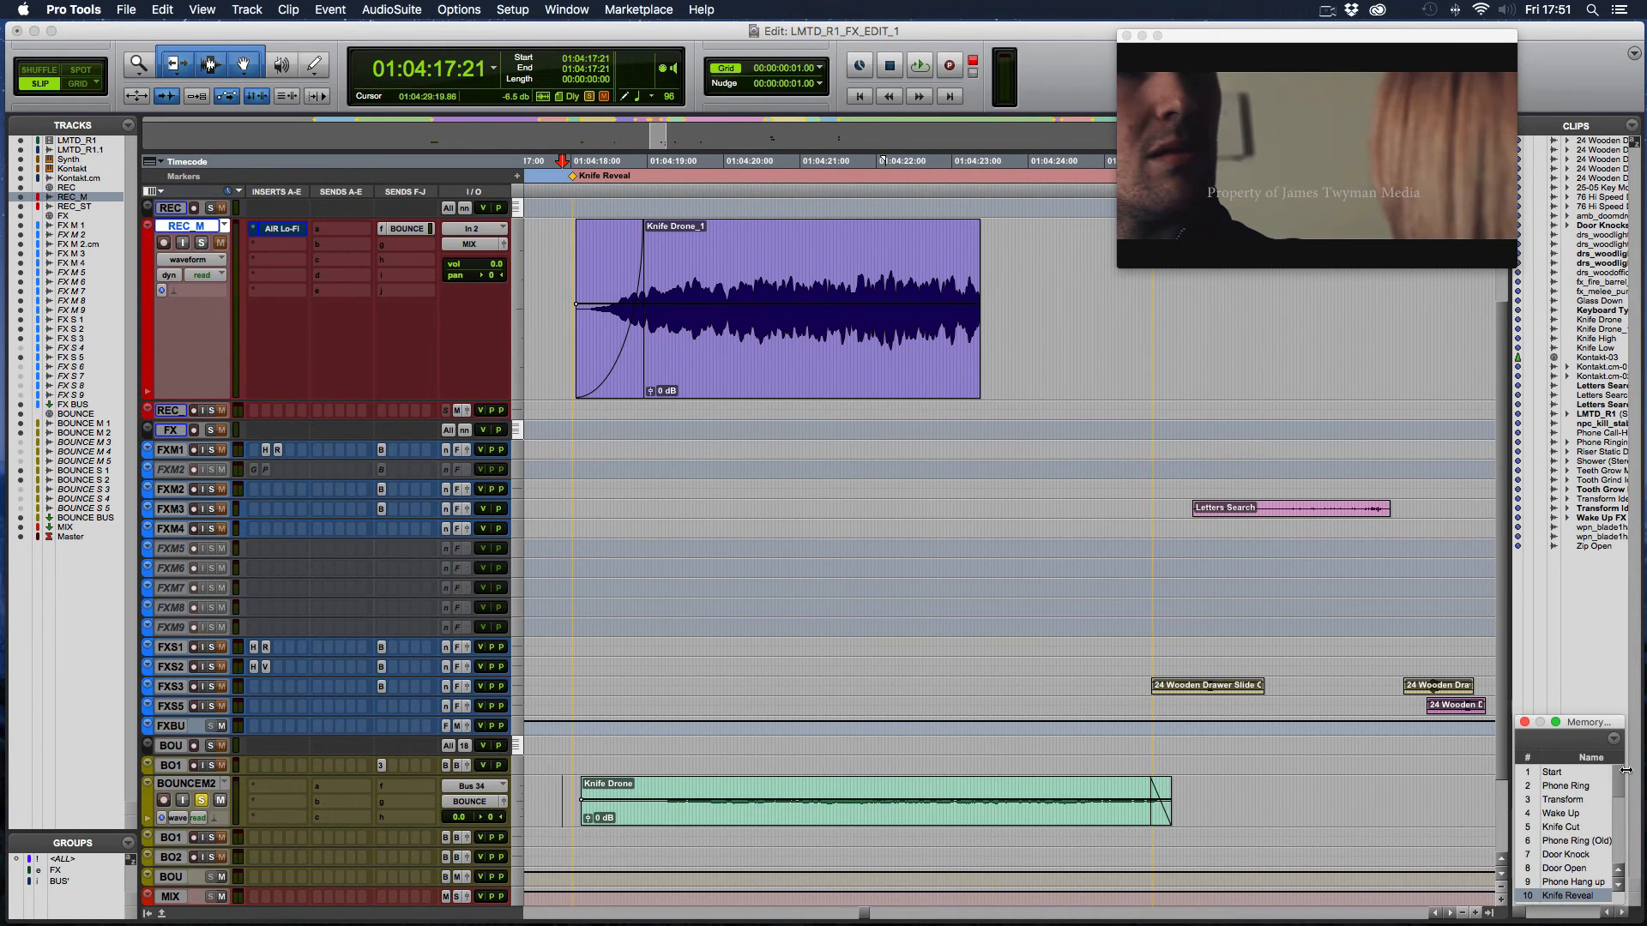
click(1572, 800)
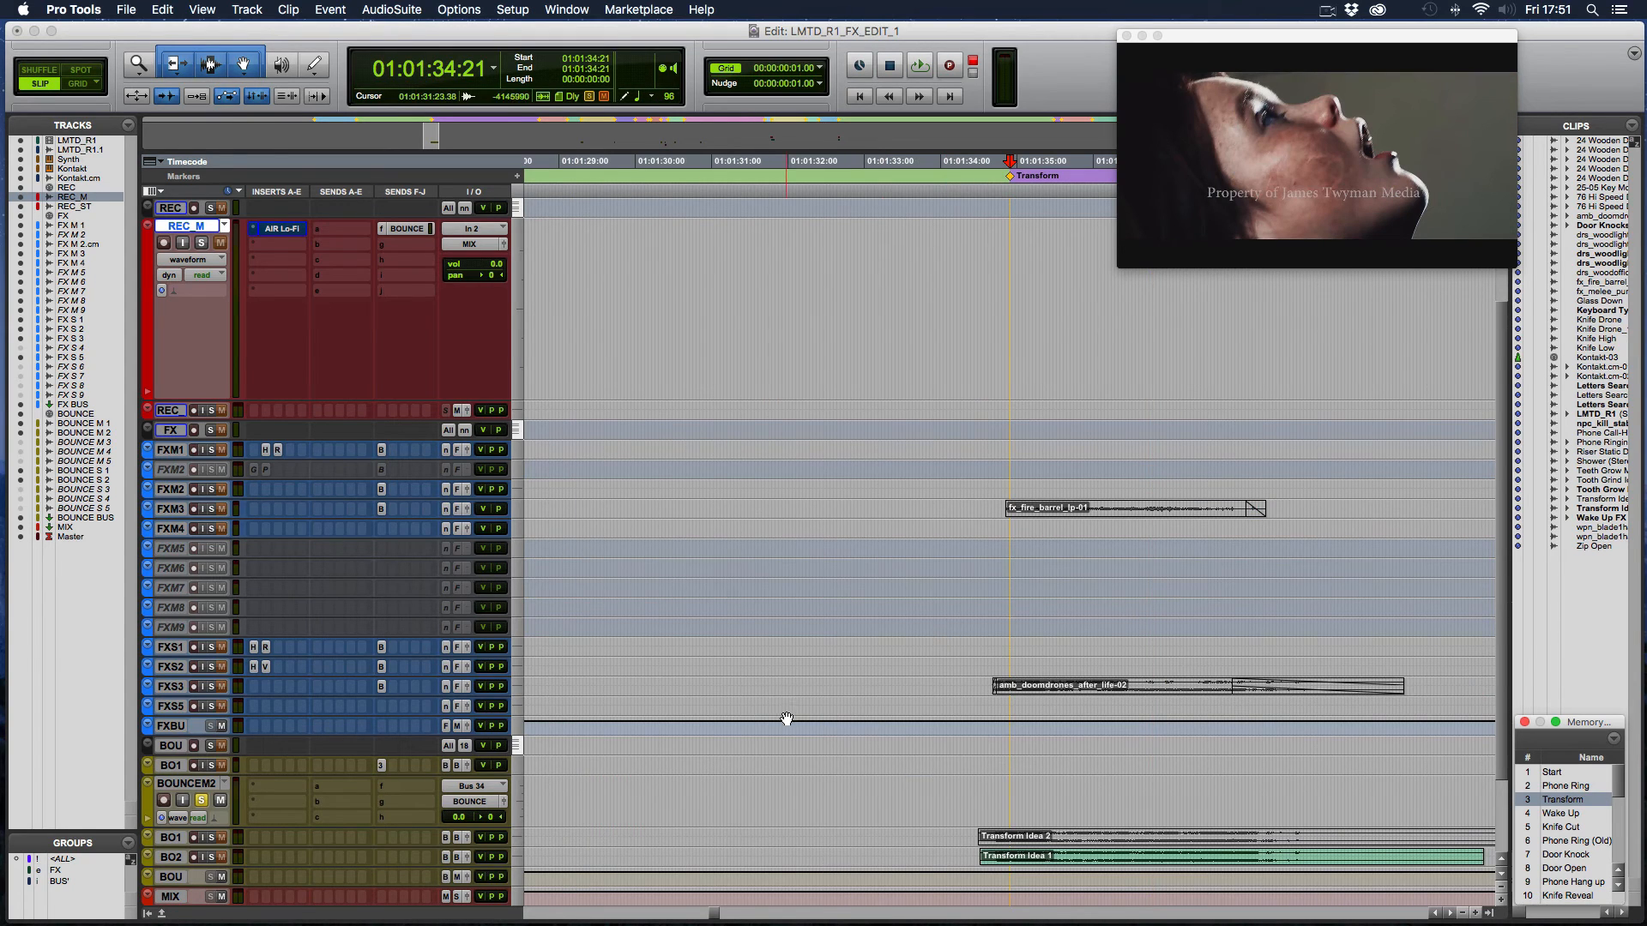
scroll(762, 706, right, 3)
scroll(761, 707, up, 5)
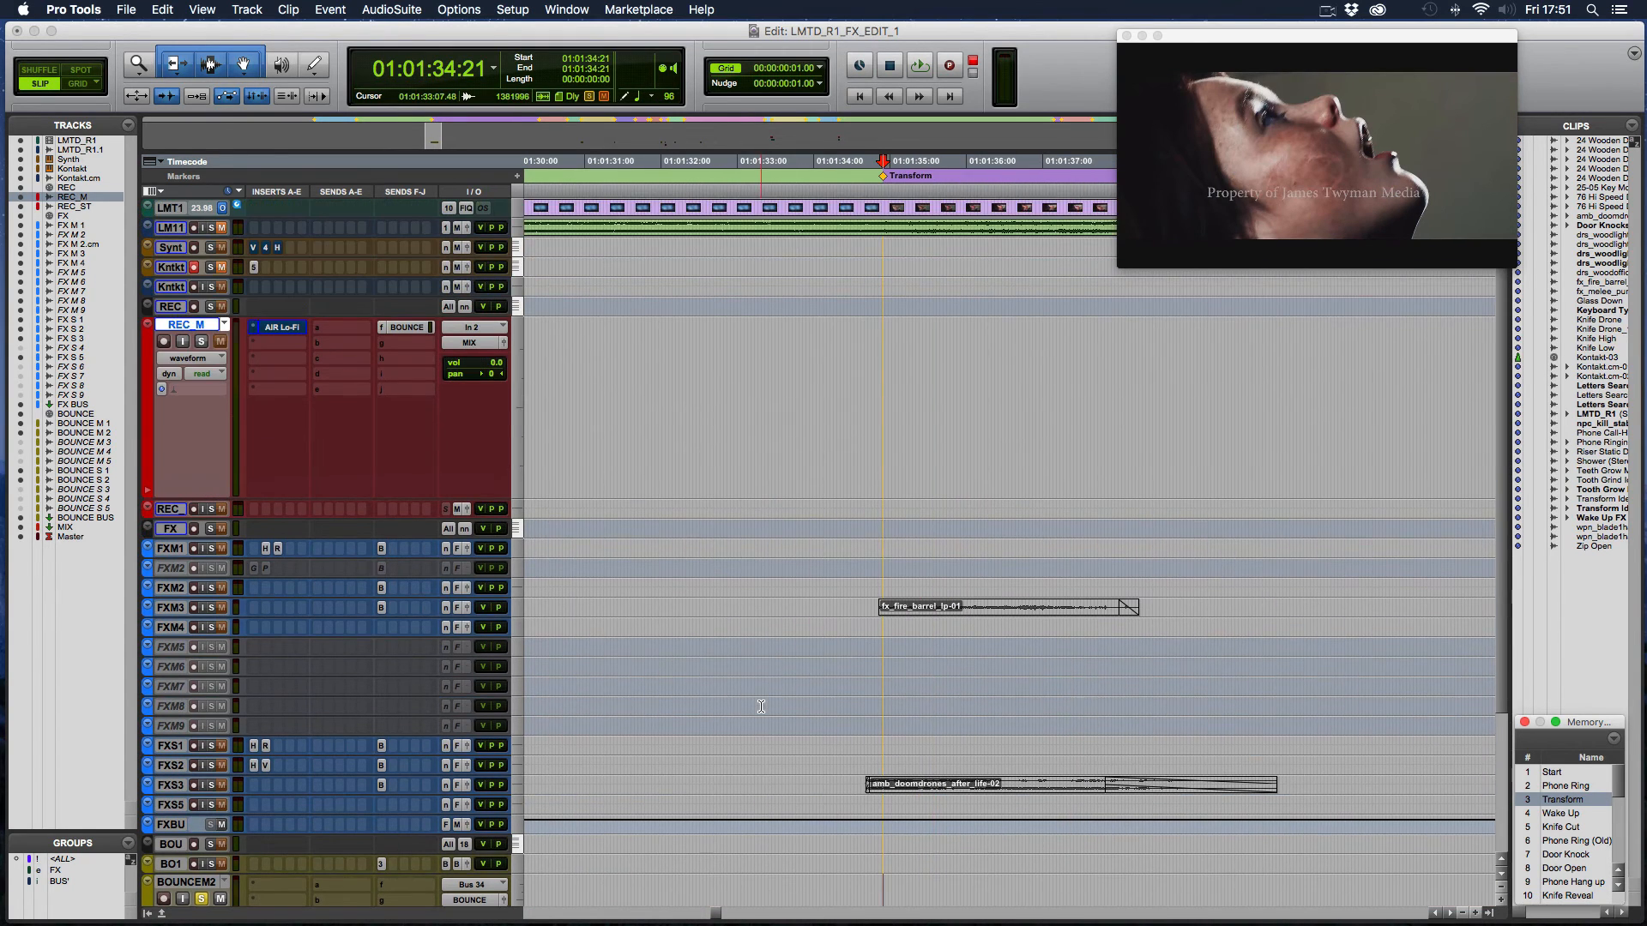
scroll(761, 707, down, 10)
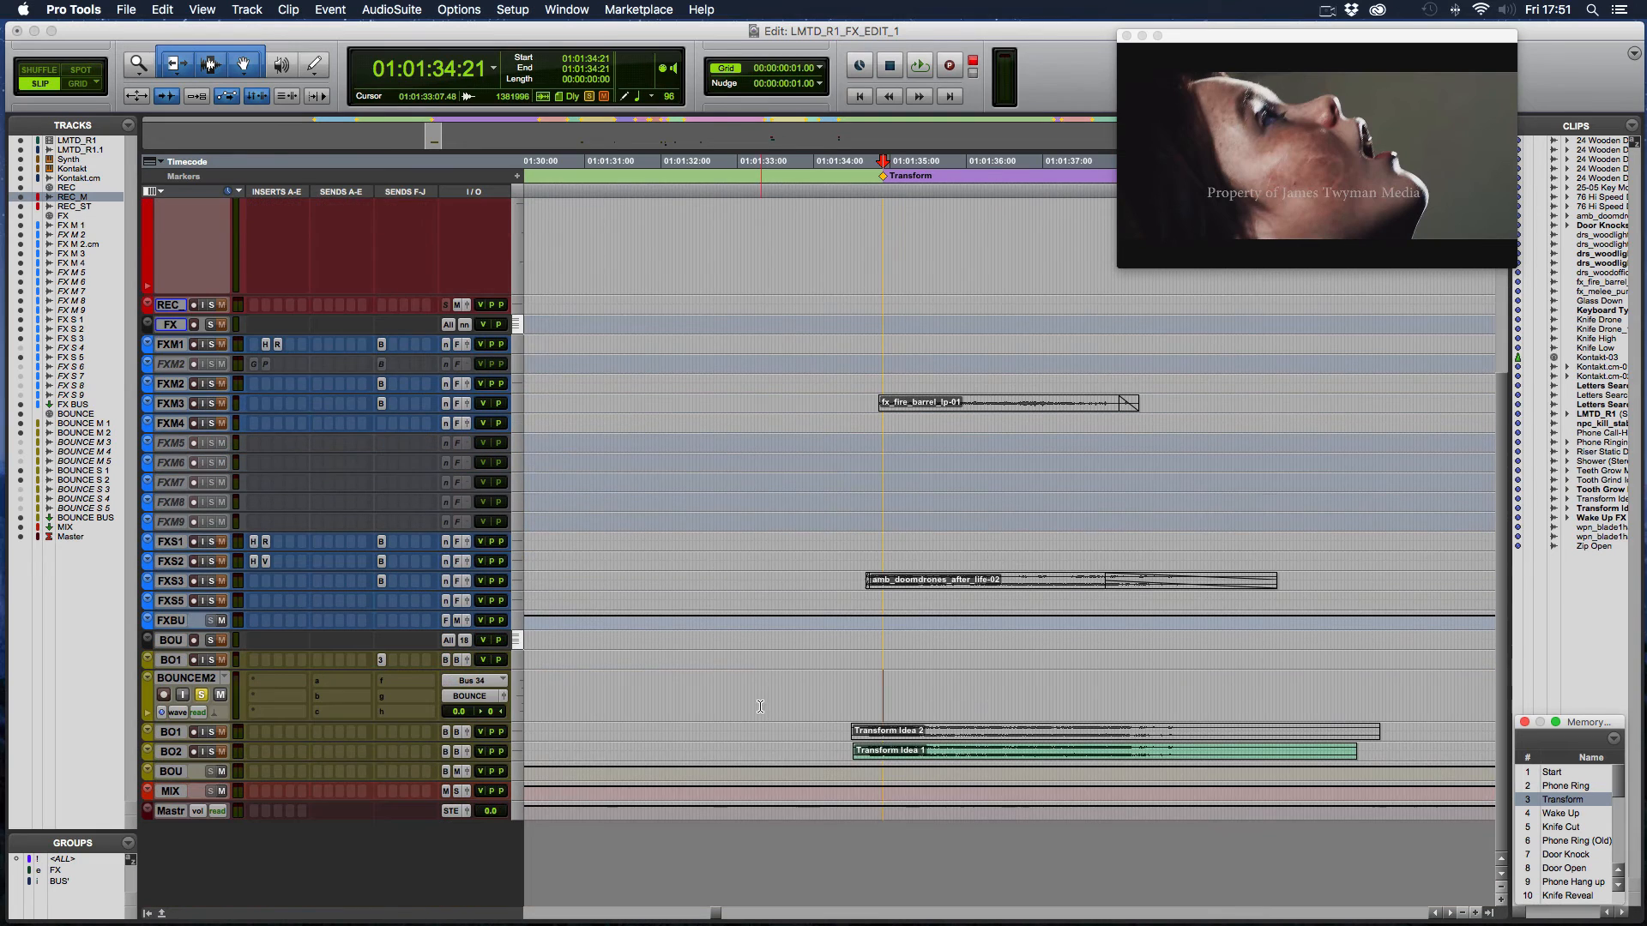
- Switch the solo from BOUNCE M2 to the track holding Transform Idea 1 and play that clip from 01:01:34:06
click(211, 752)
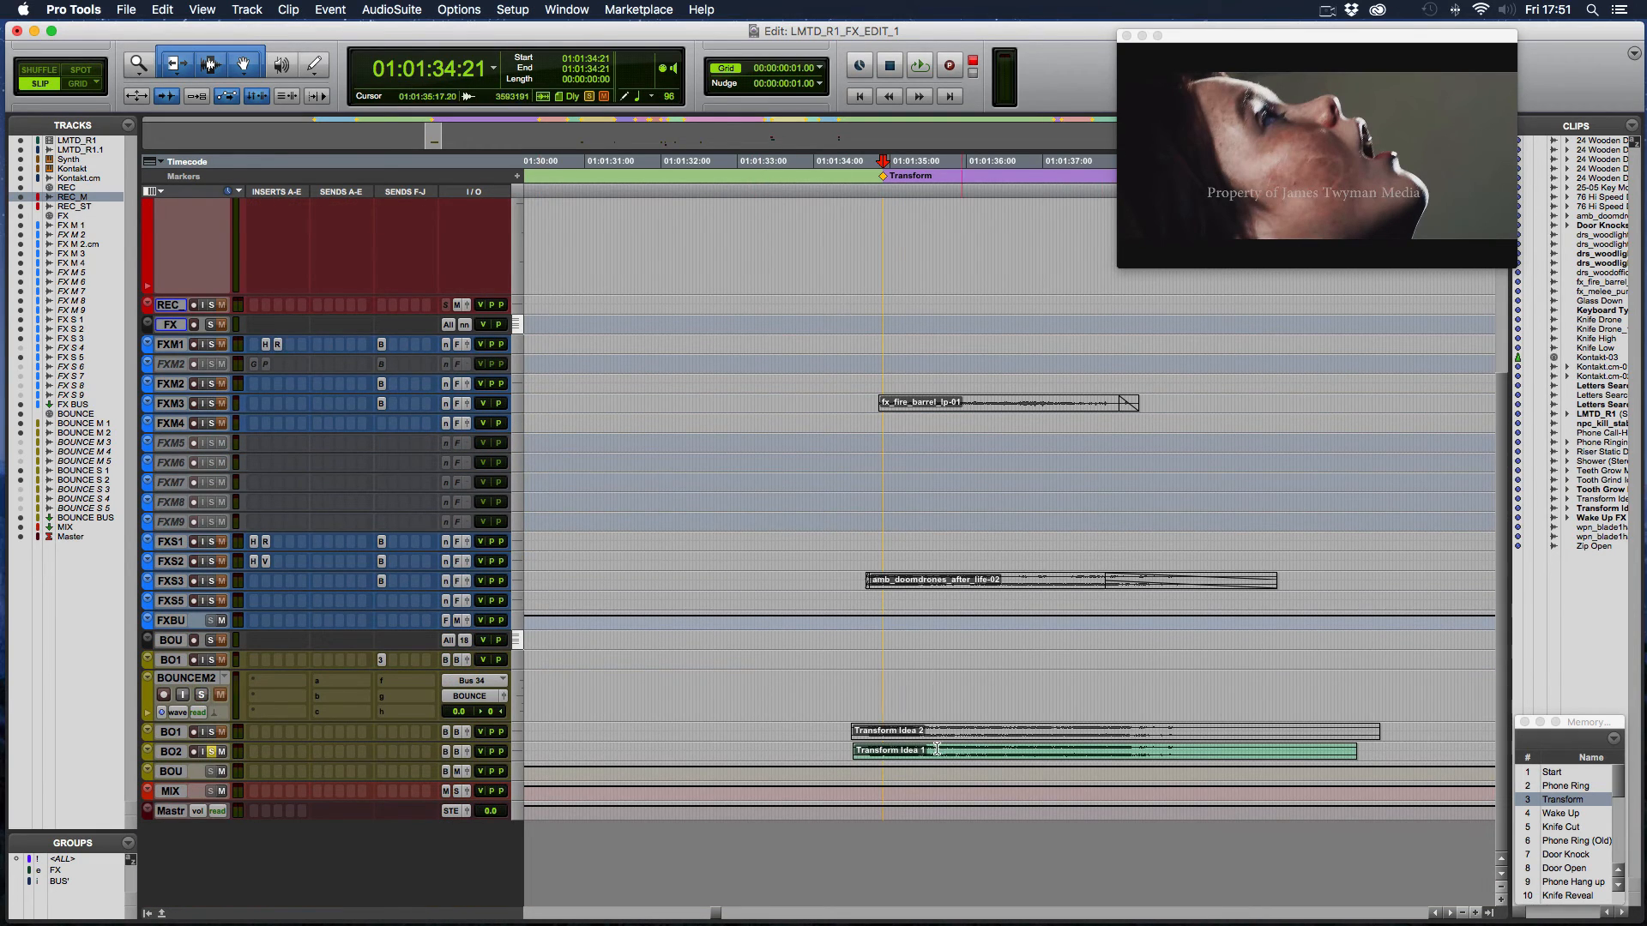
click(834, 750)
key(space)
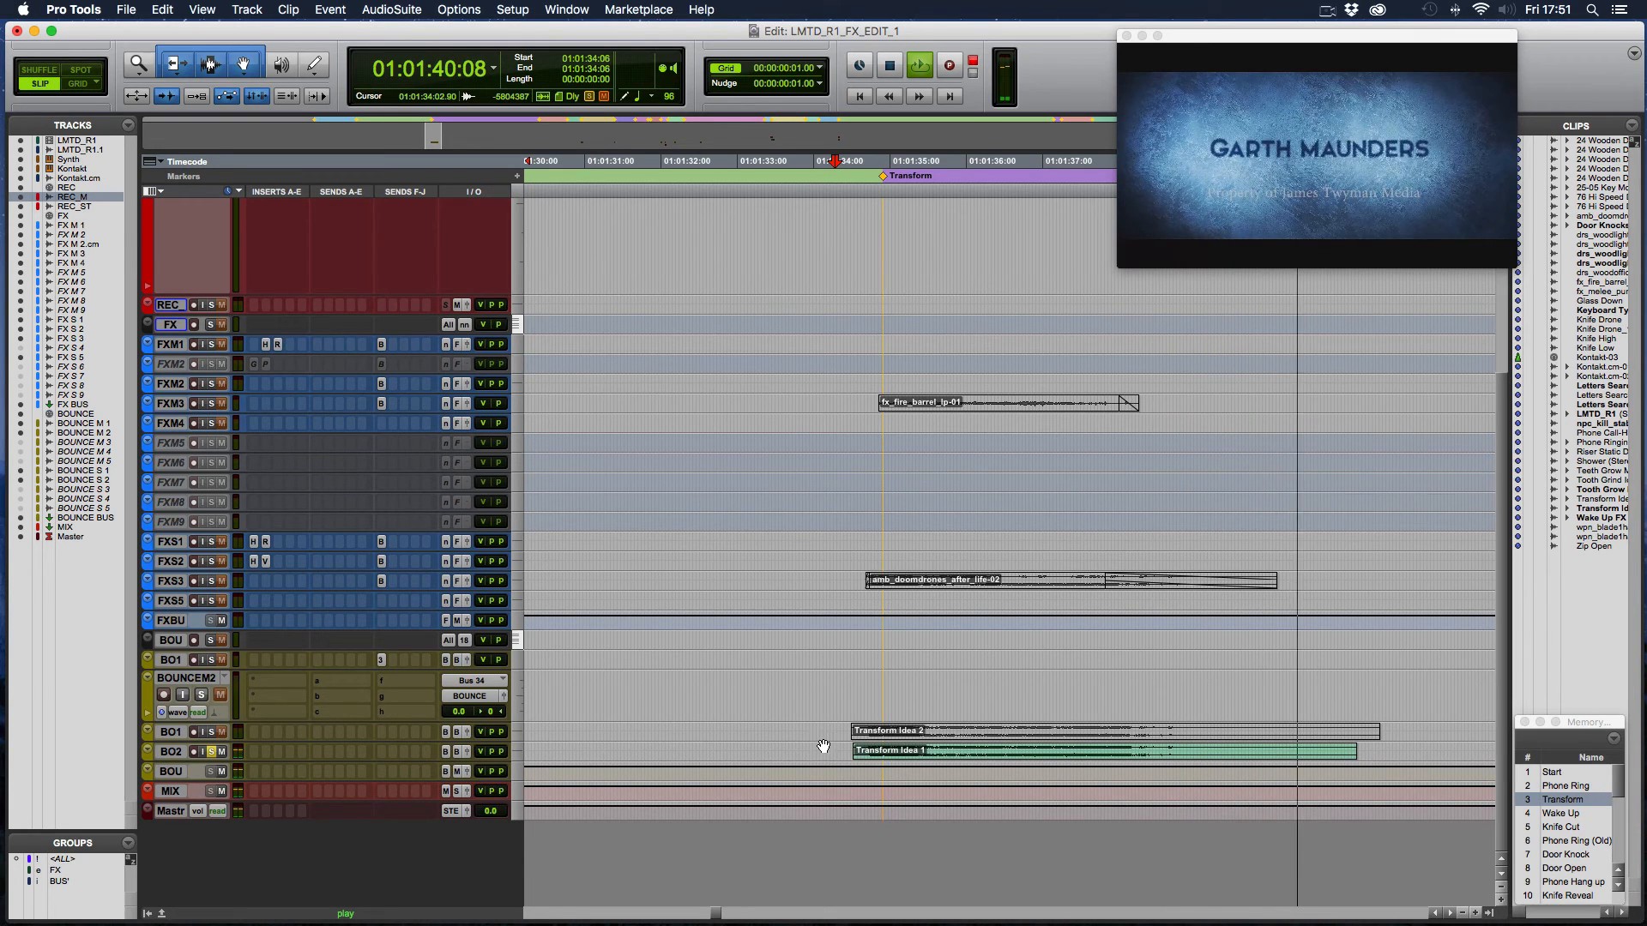
key(space)
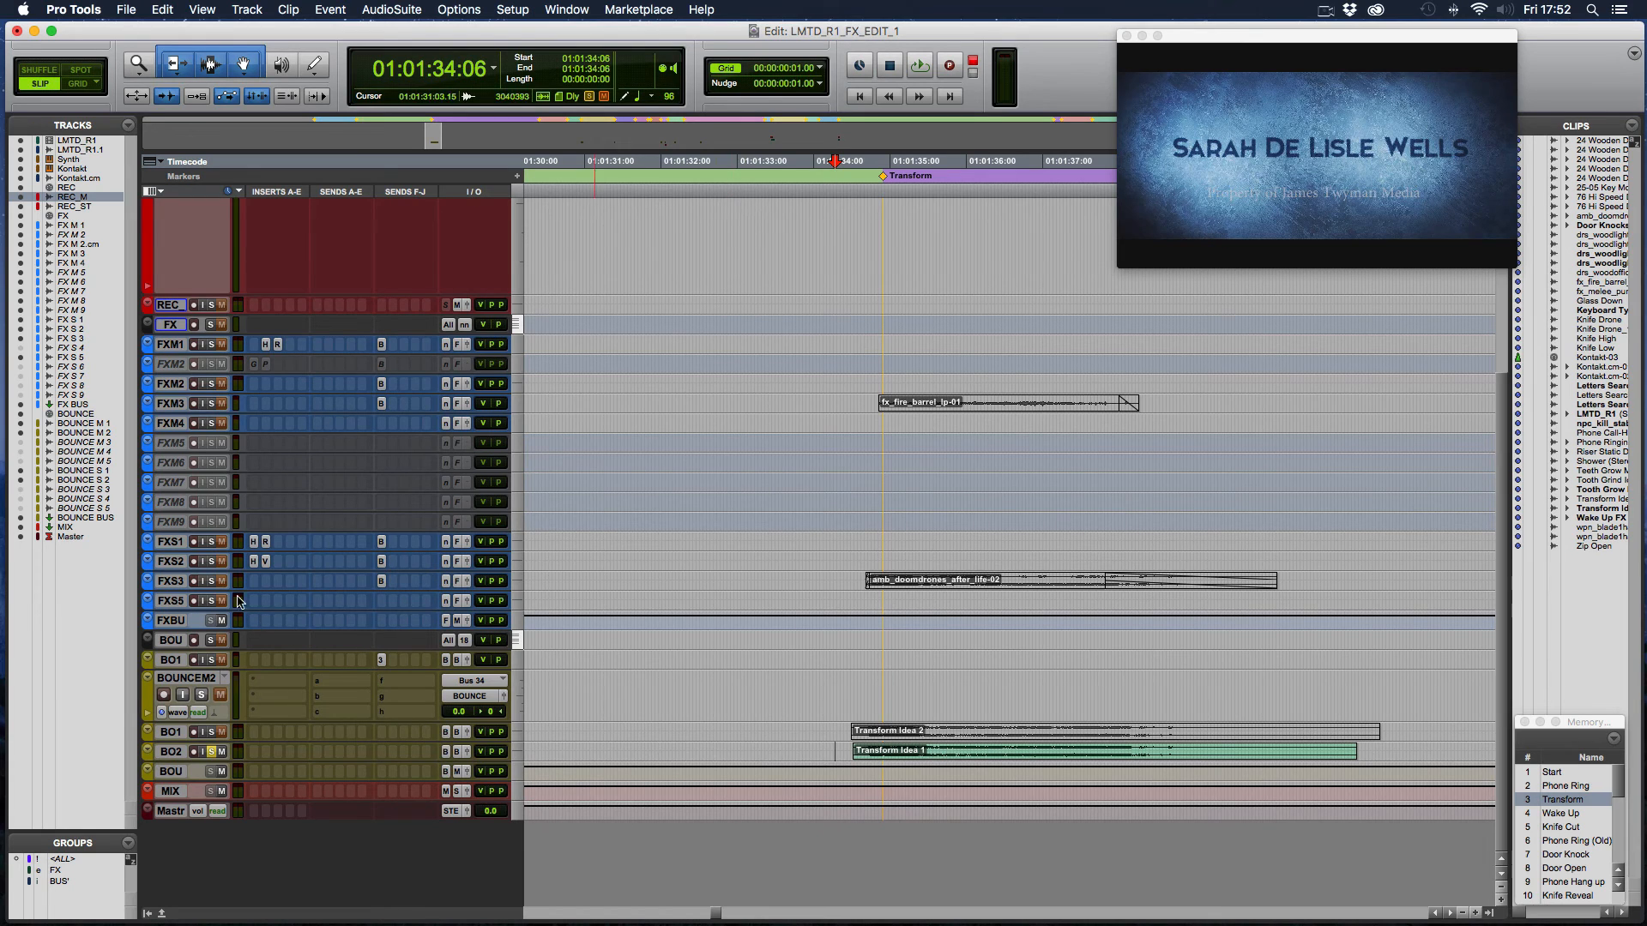
- Enlarge and solo the FX S 3 track and unmute its amb_doomdrones_after_life-02 clip
drag(221, 590, 244, 717)
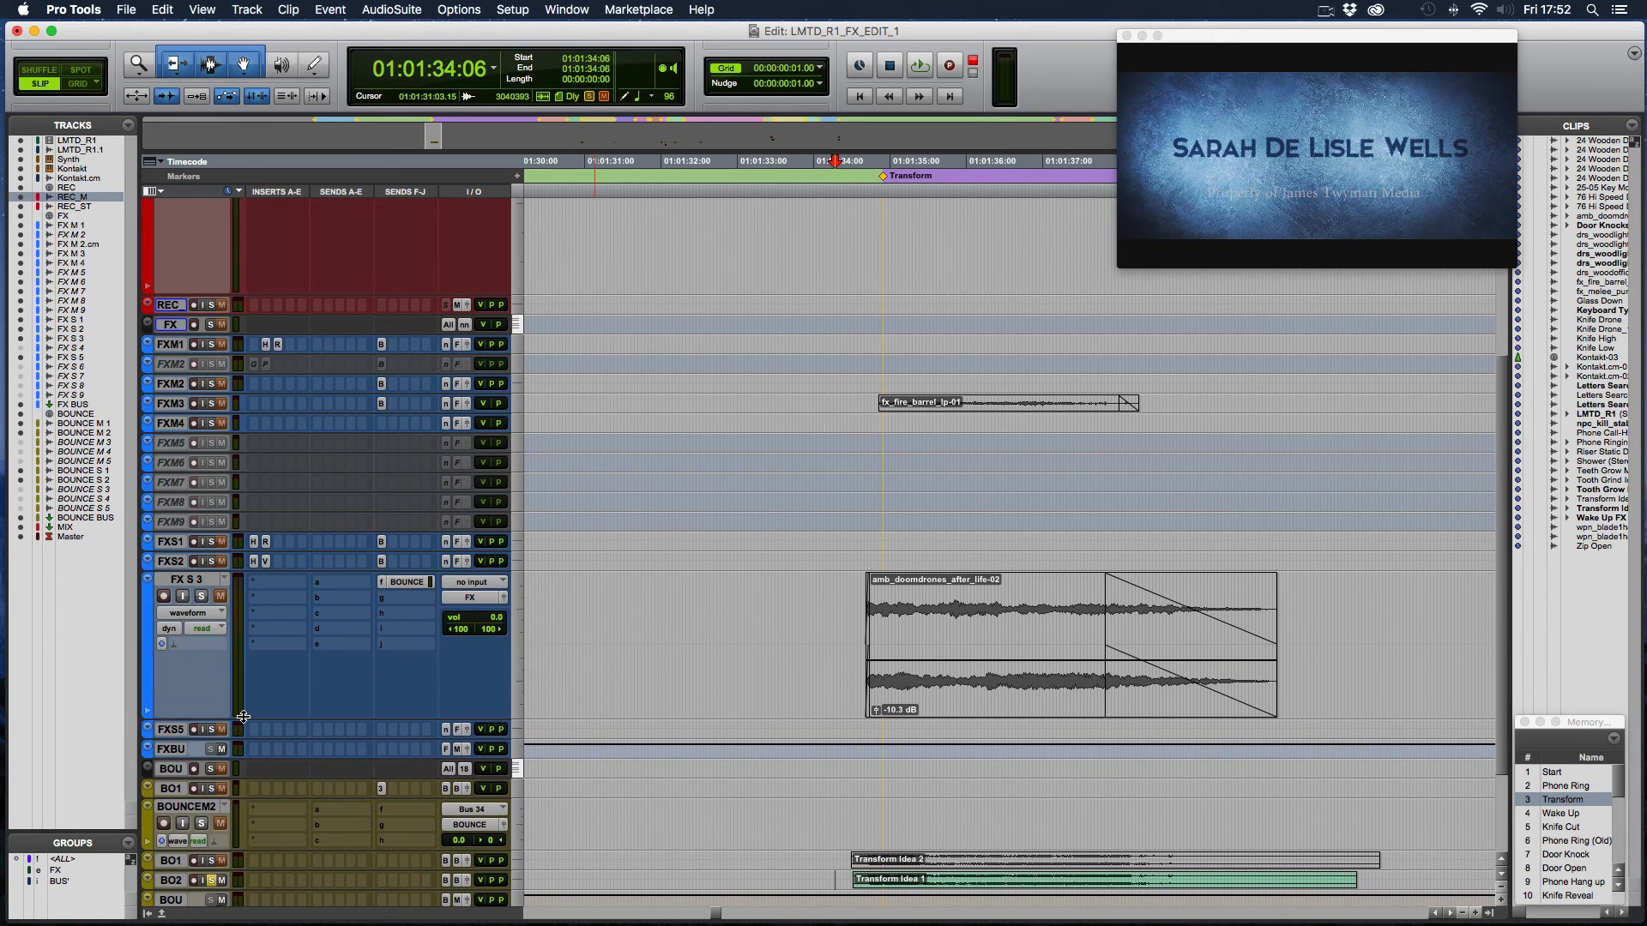
click(206, 602)
click(942, 700)
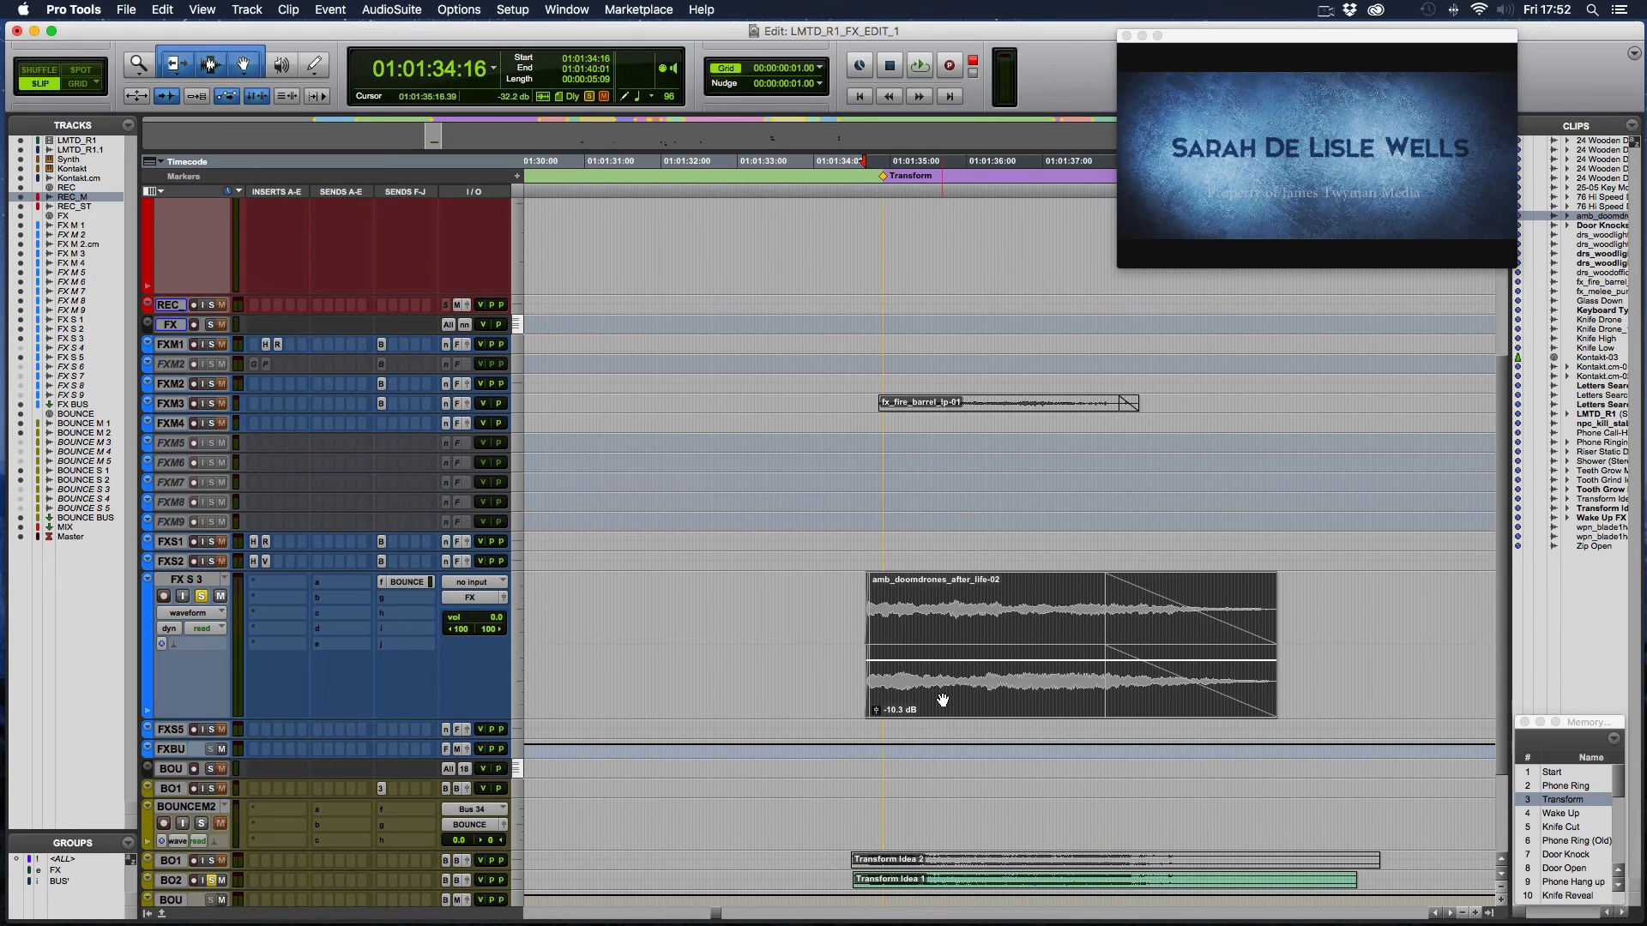
- Play the amb_doomdrones_after_life-02 clip on FX S 3 from 01:01:34:10
click(845, 622)
key(space)
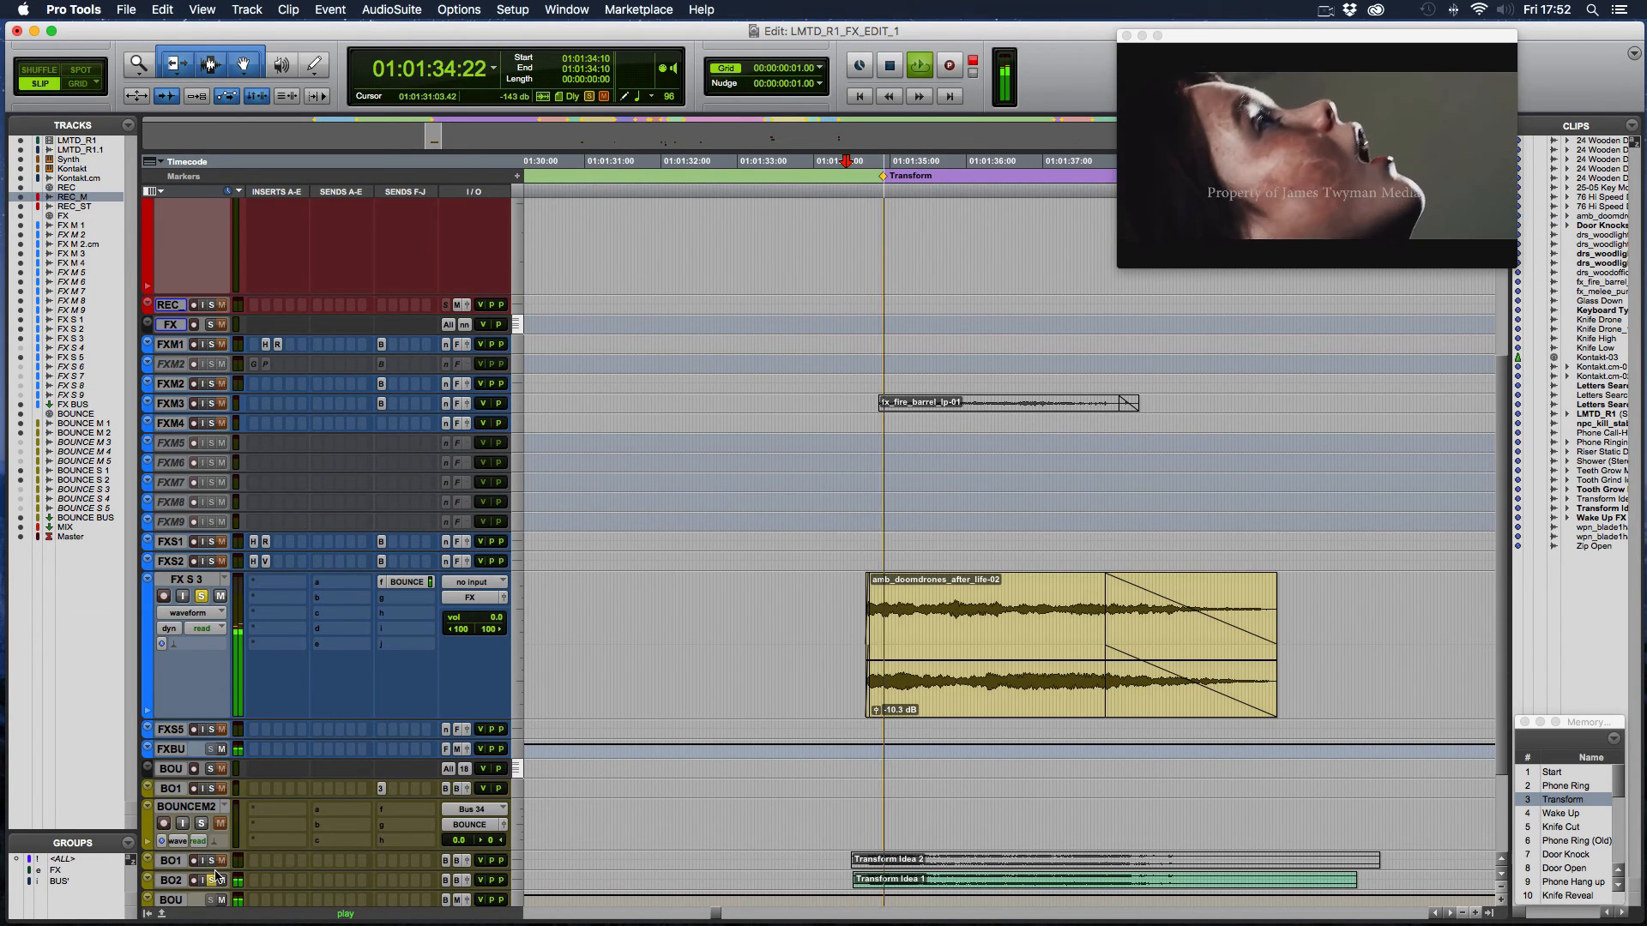
key(space)
key(space)
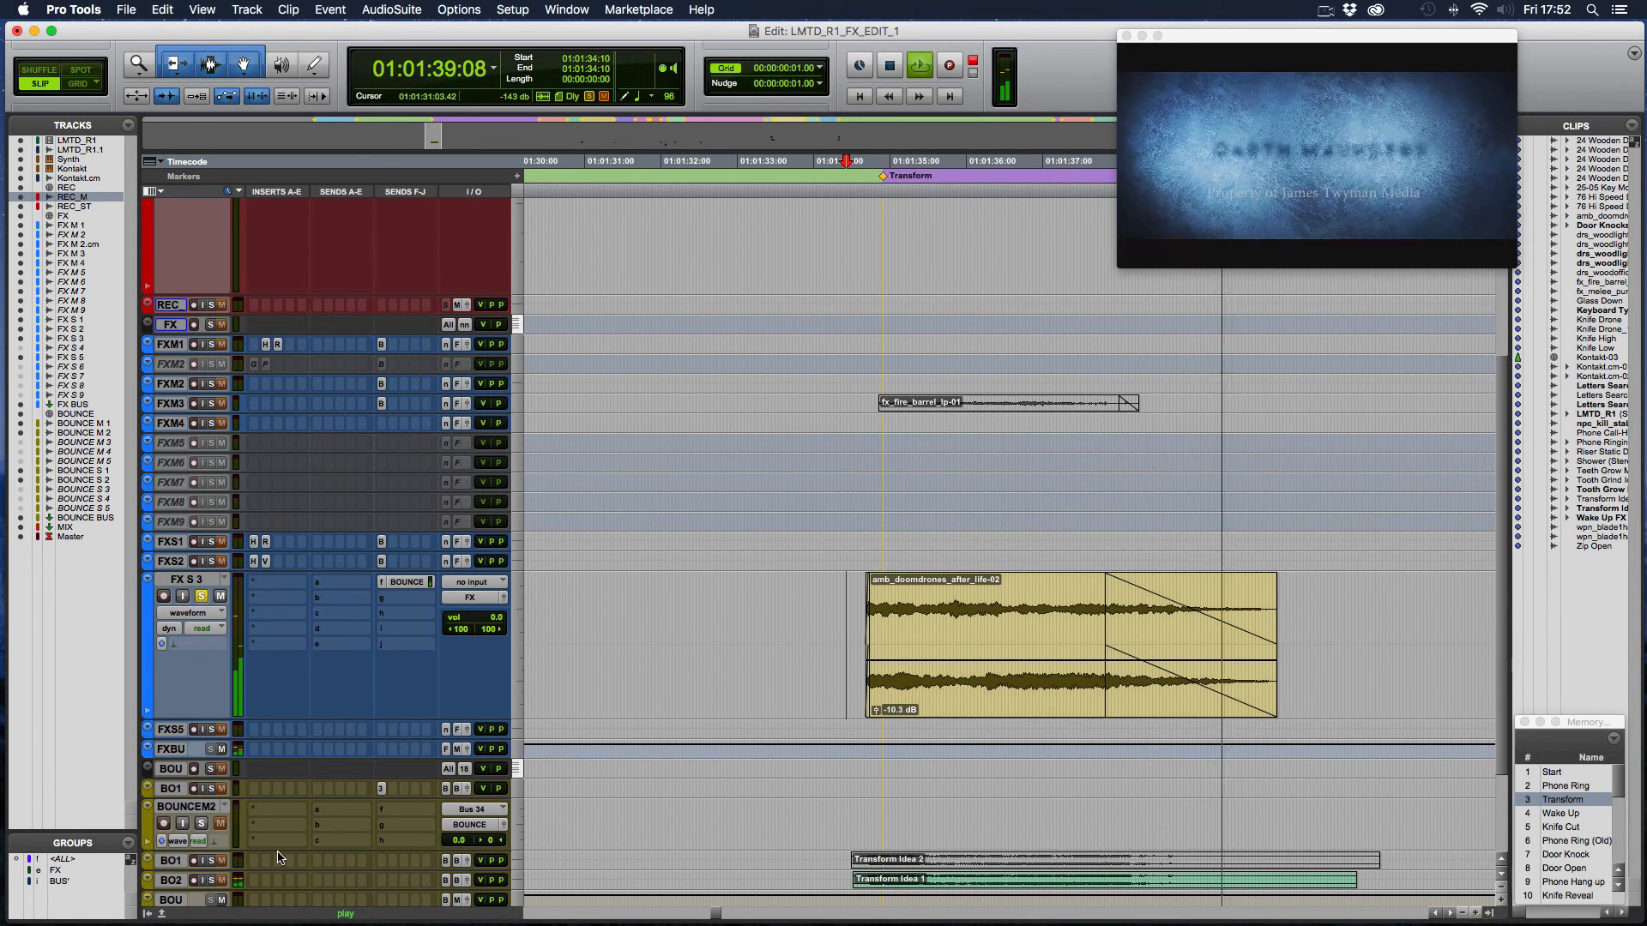
key(space)
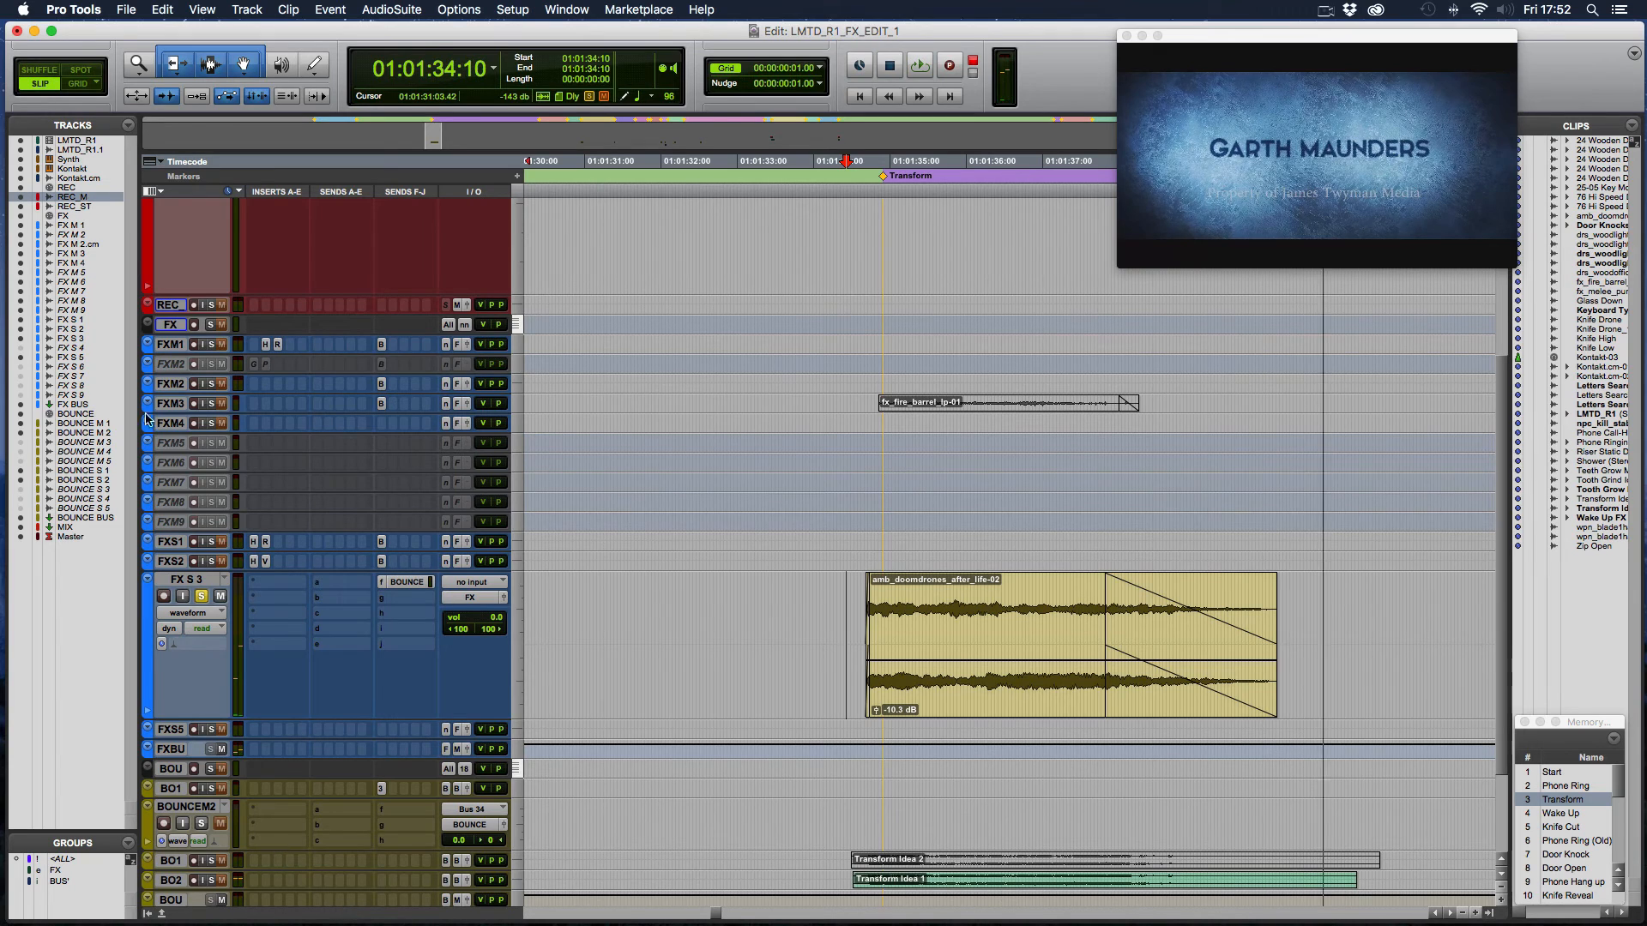
- Switch the solo from FX S 3 to FX M 3 and play the unmuted fx_fire_barrel_lp-01 clip from 01:01:34:20
click(221, 405)
click(1001, 410)
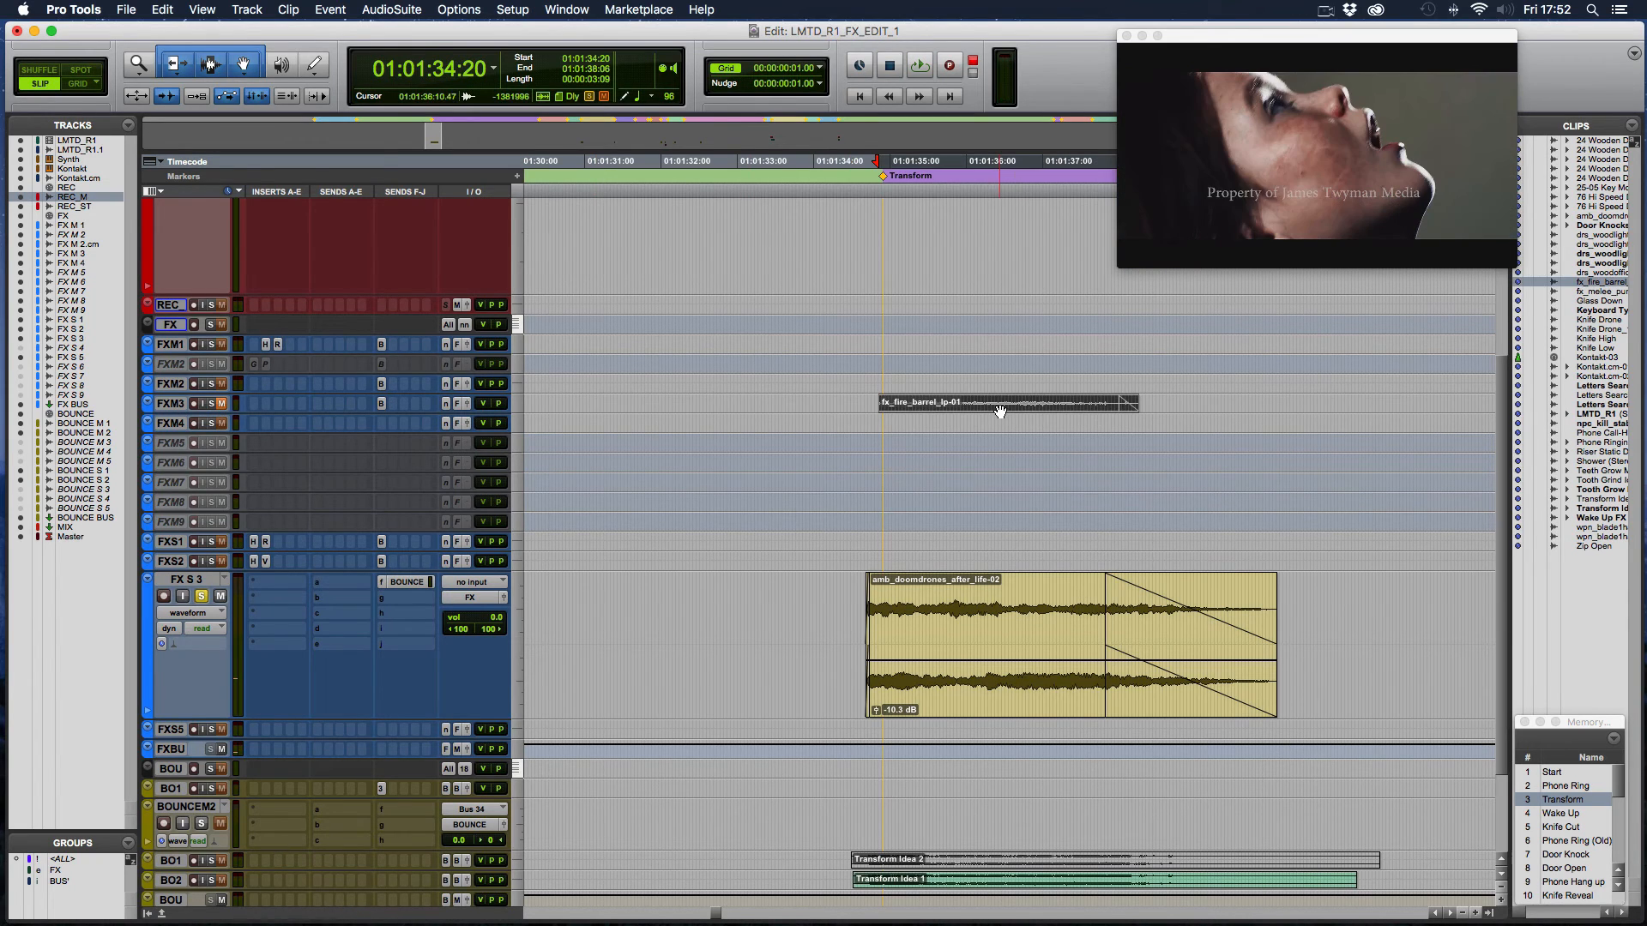
key(super+c)
click(201, 597)
key(space)
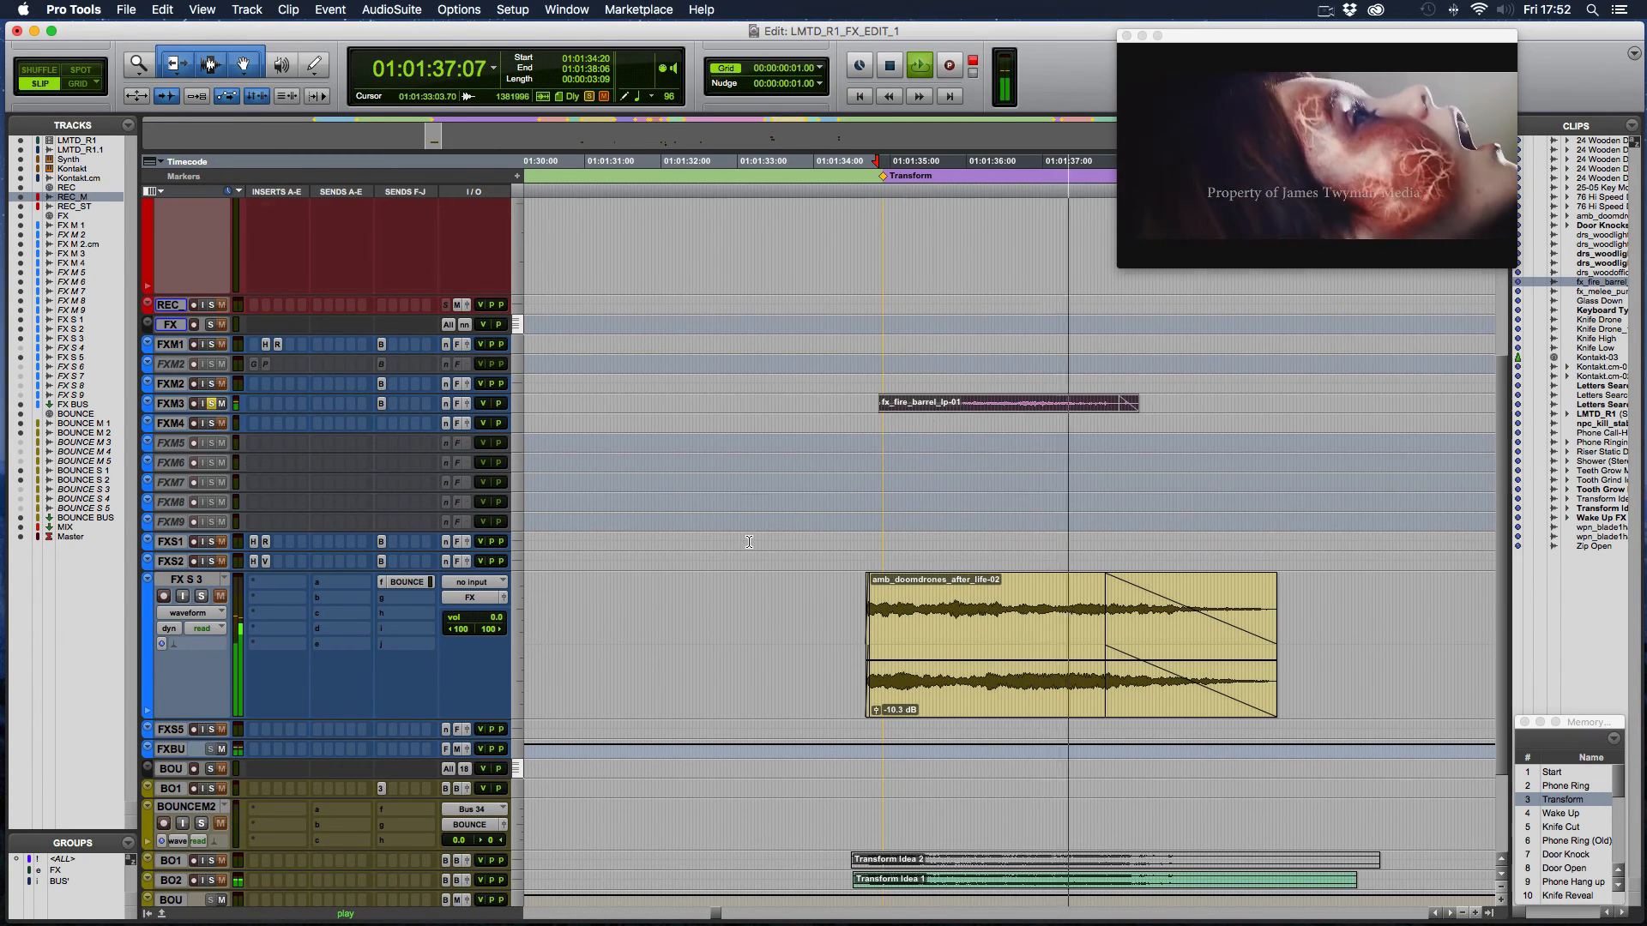
scroll(749, 542, down, 3)
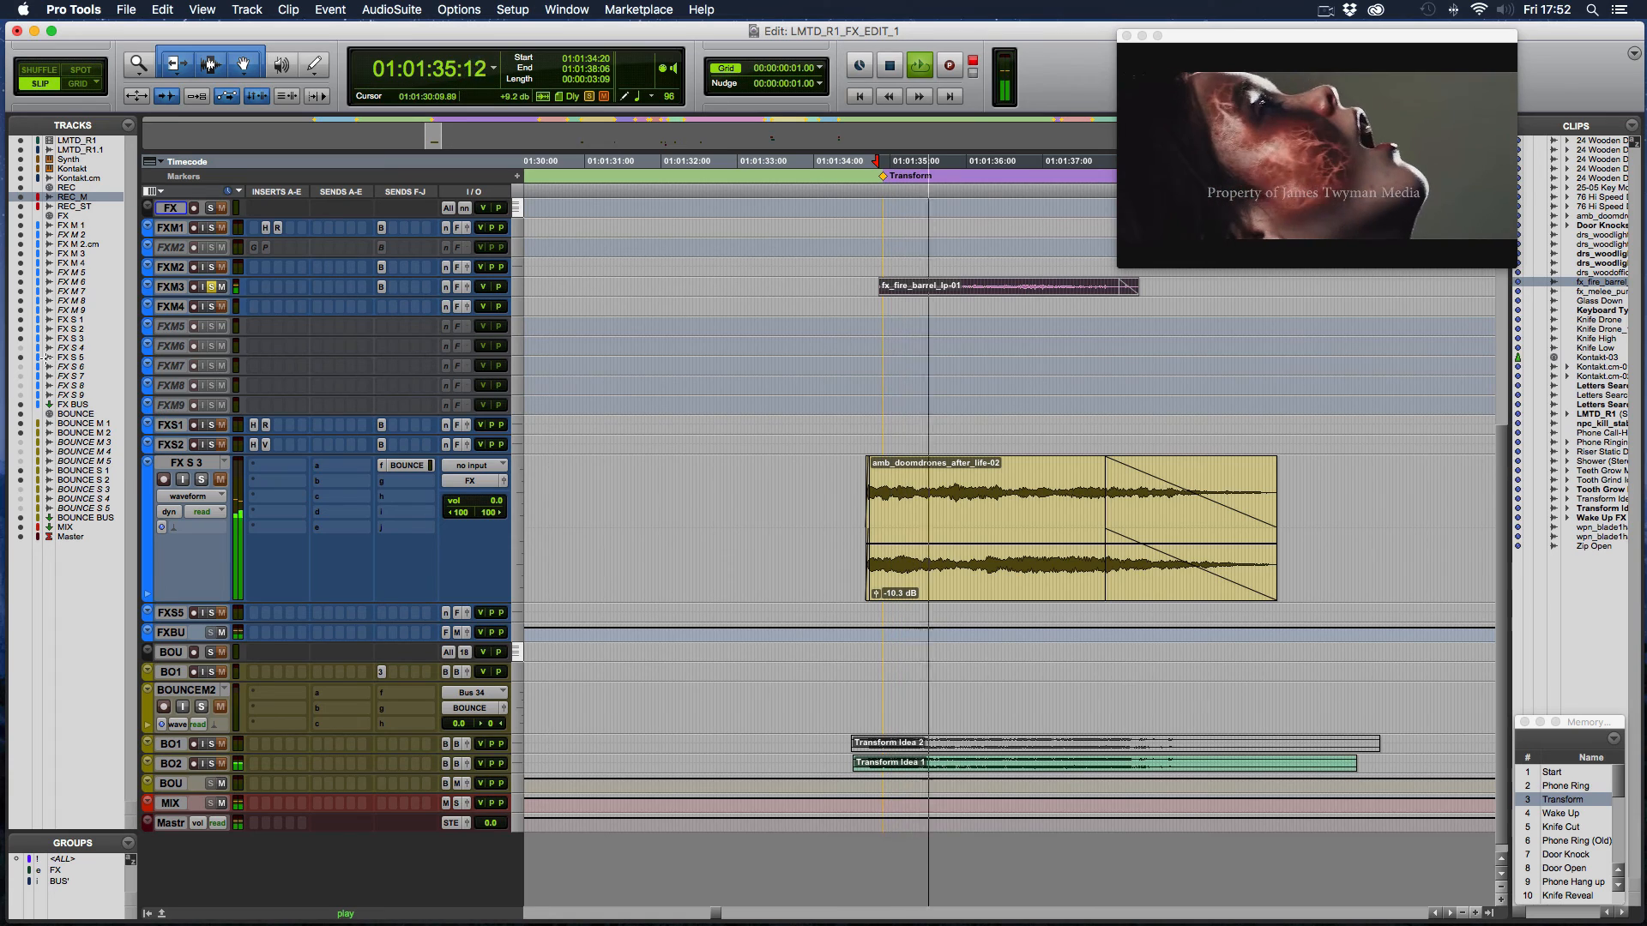
key(space)
- Show the hidden tracks FX S 4 and FX S 6 to FX S 9, and make FX S 4 active
click(21, 348)
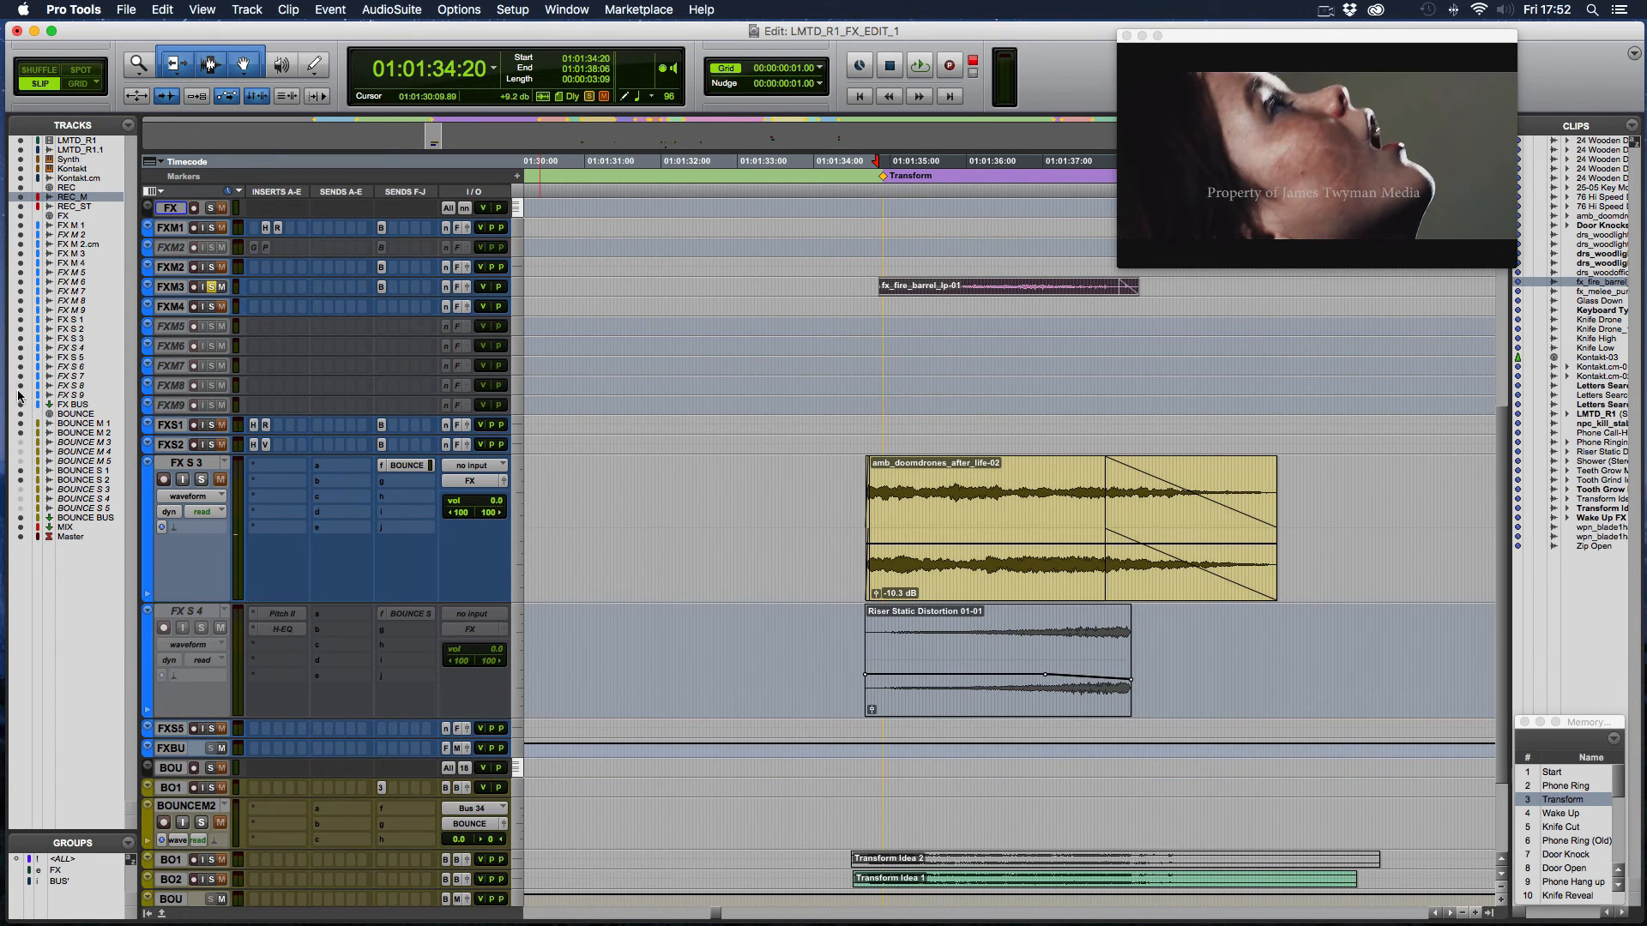
drag(21, 367, 20, 397)
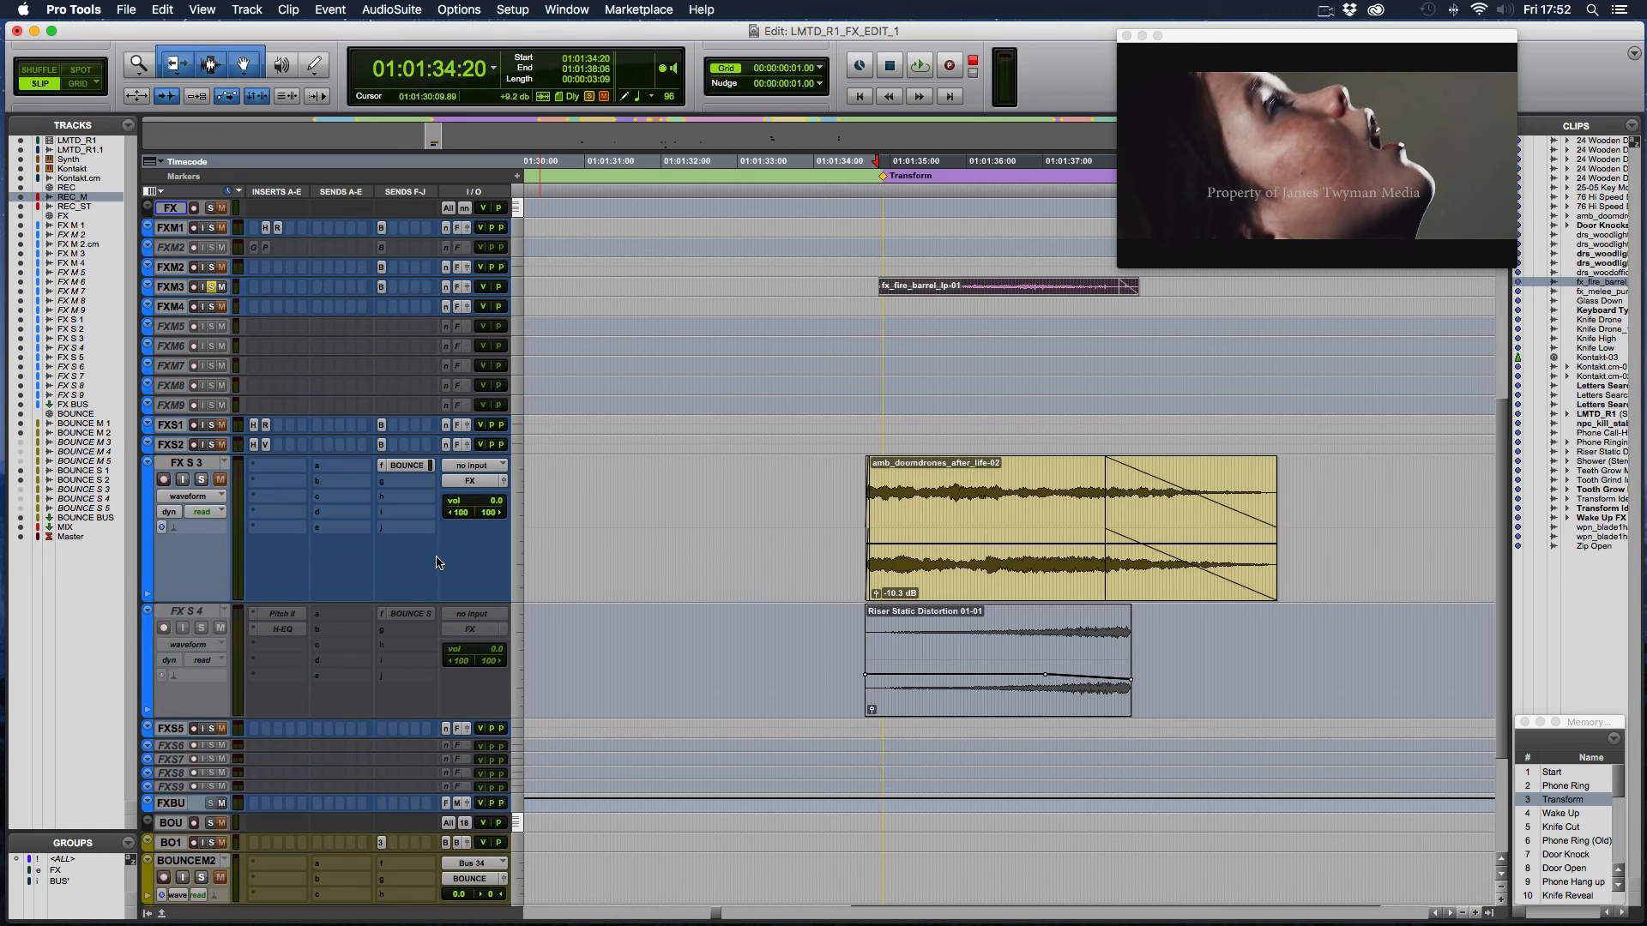
click(210, 612)
right_click(208, 610)
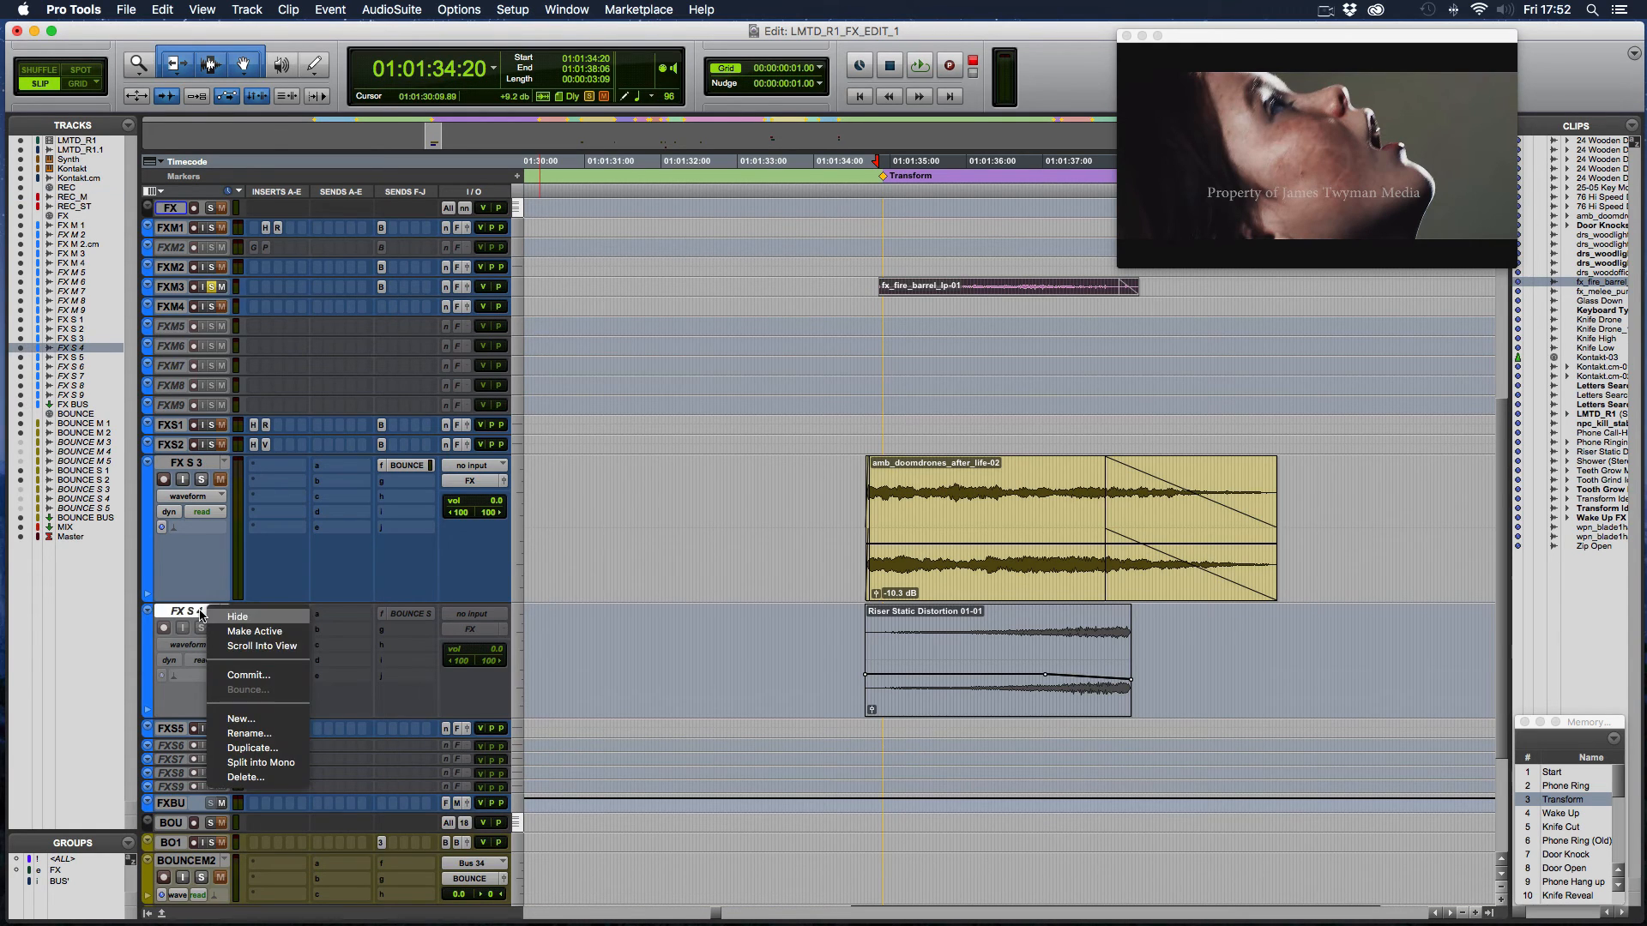
click(250, 633)
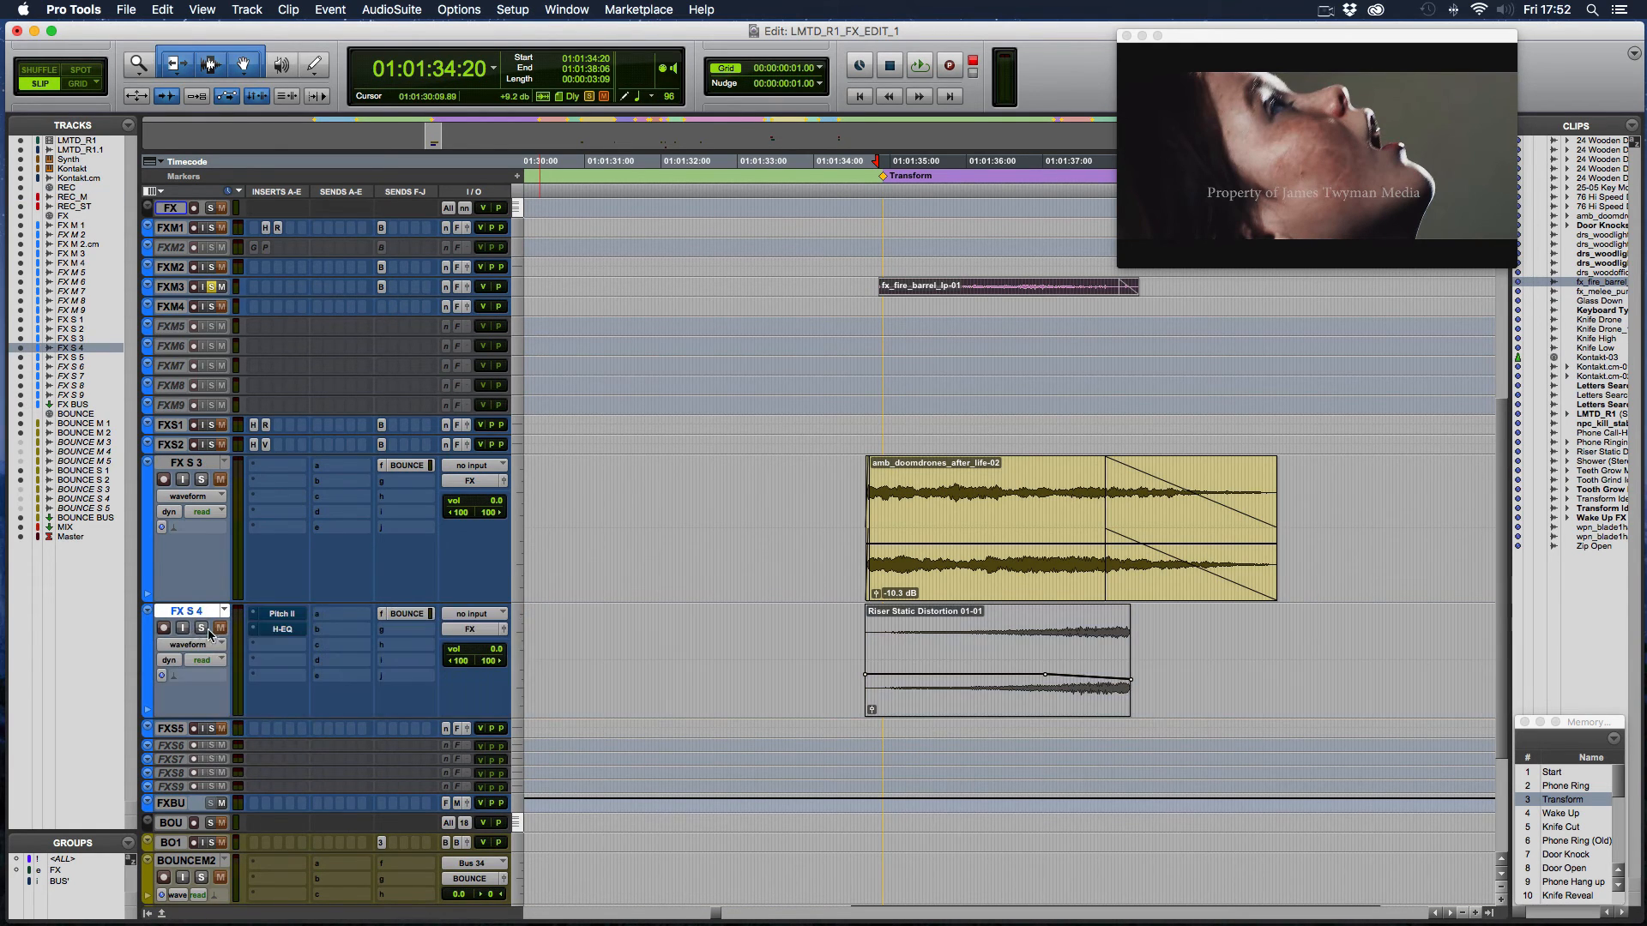
- Solo FX S 4 and play its unmuted Riser Static Distortion 01-01 clip from 01:01:34:09
click(202, 629)
click(934, 700)
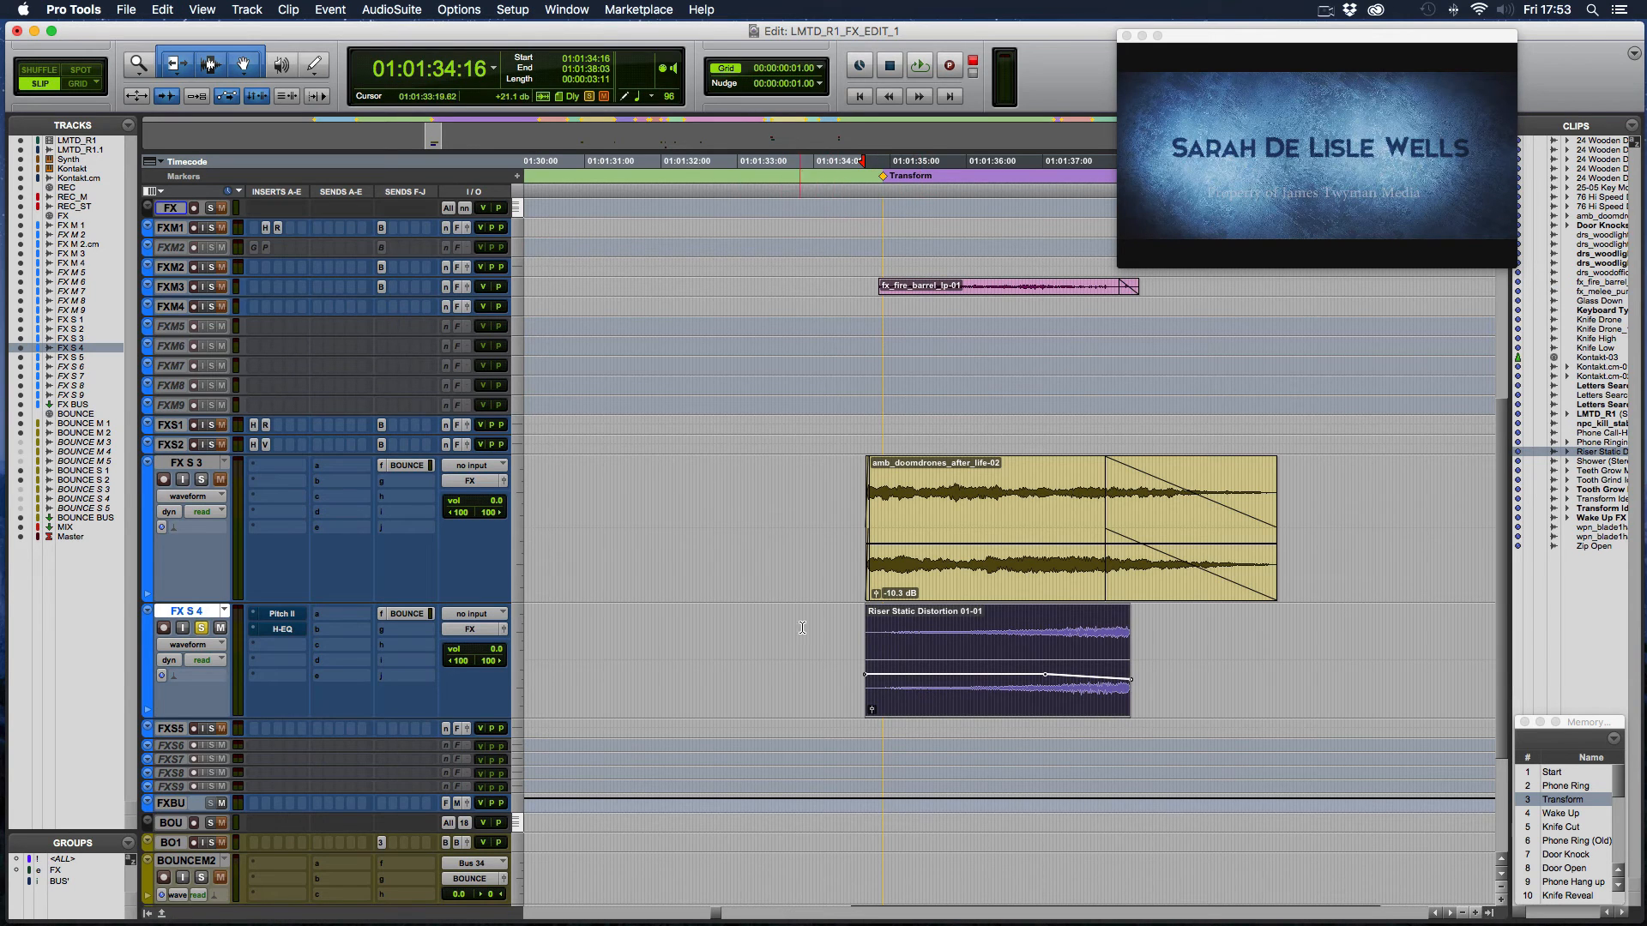
click(842, 620)
key(space)
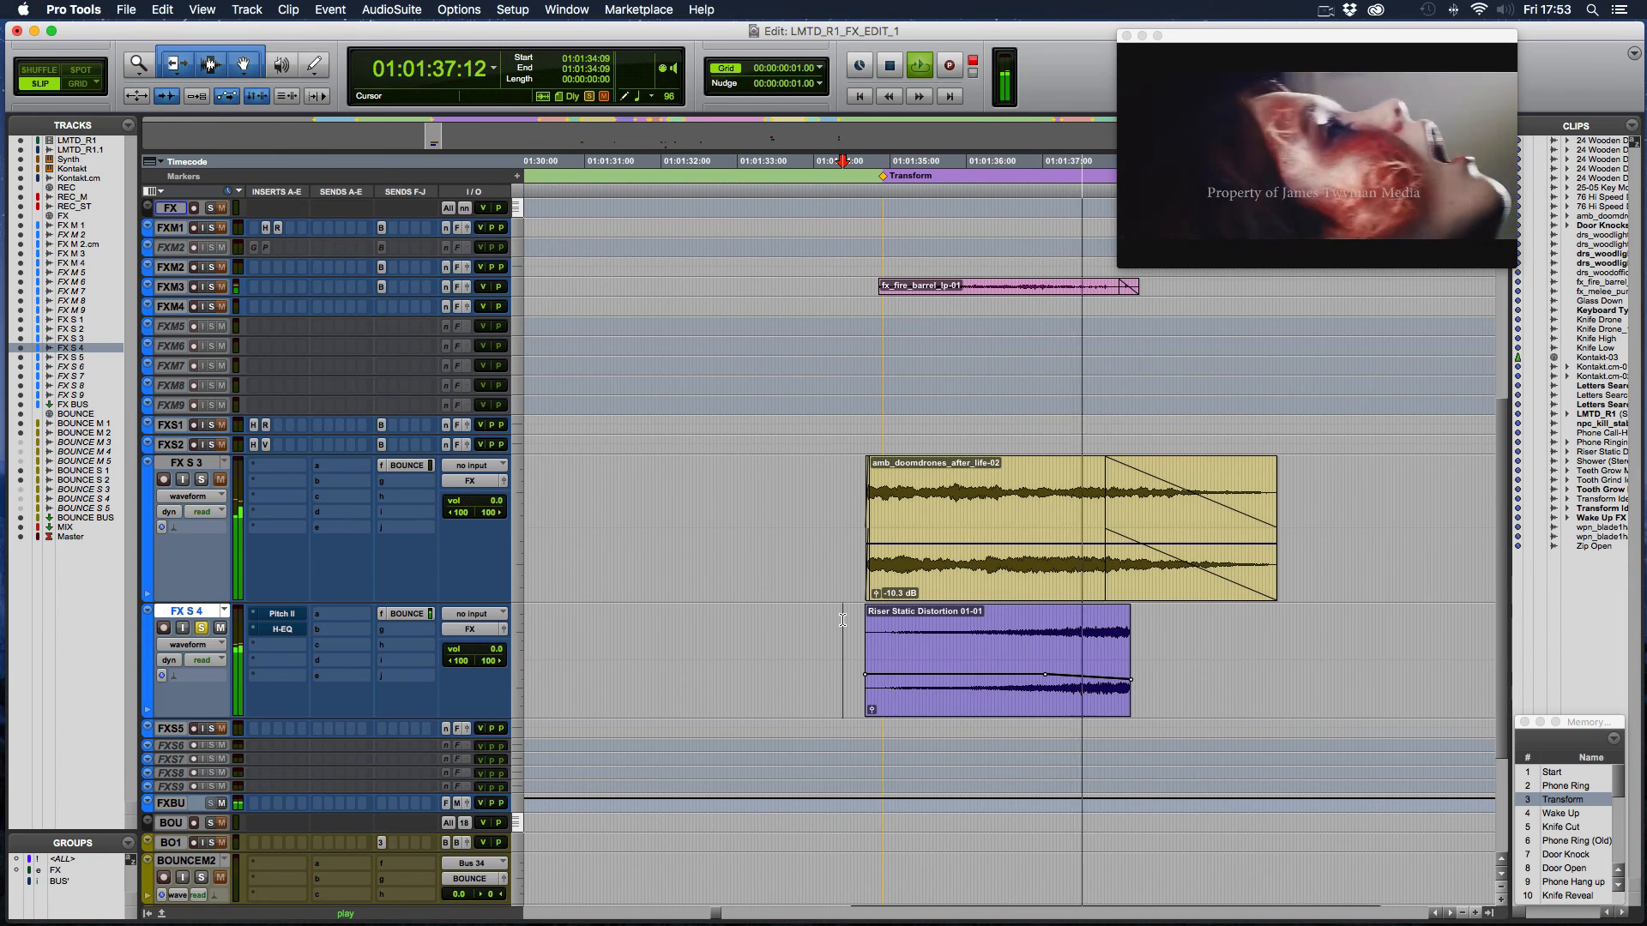
key(space)
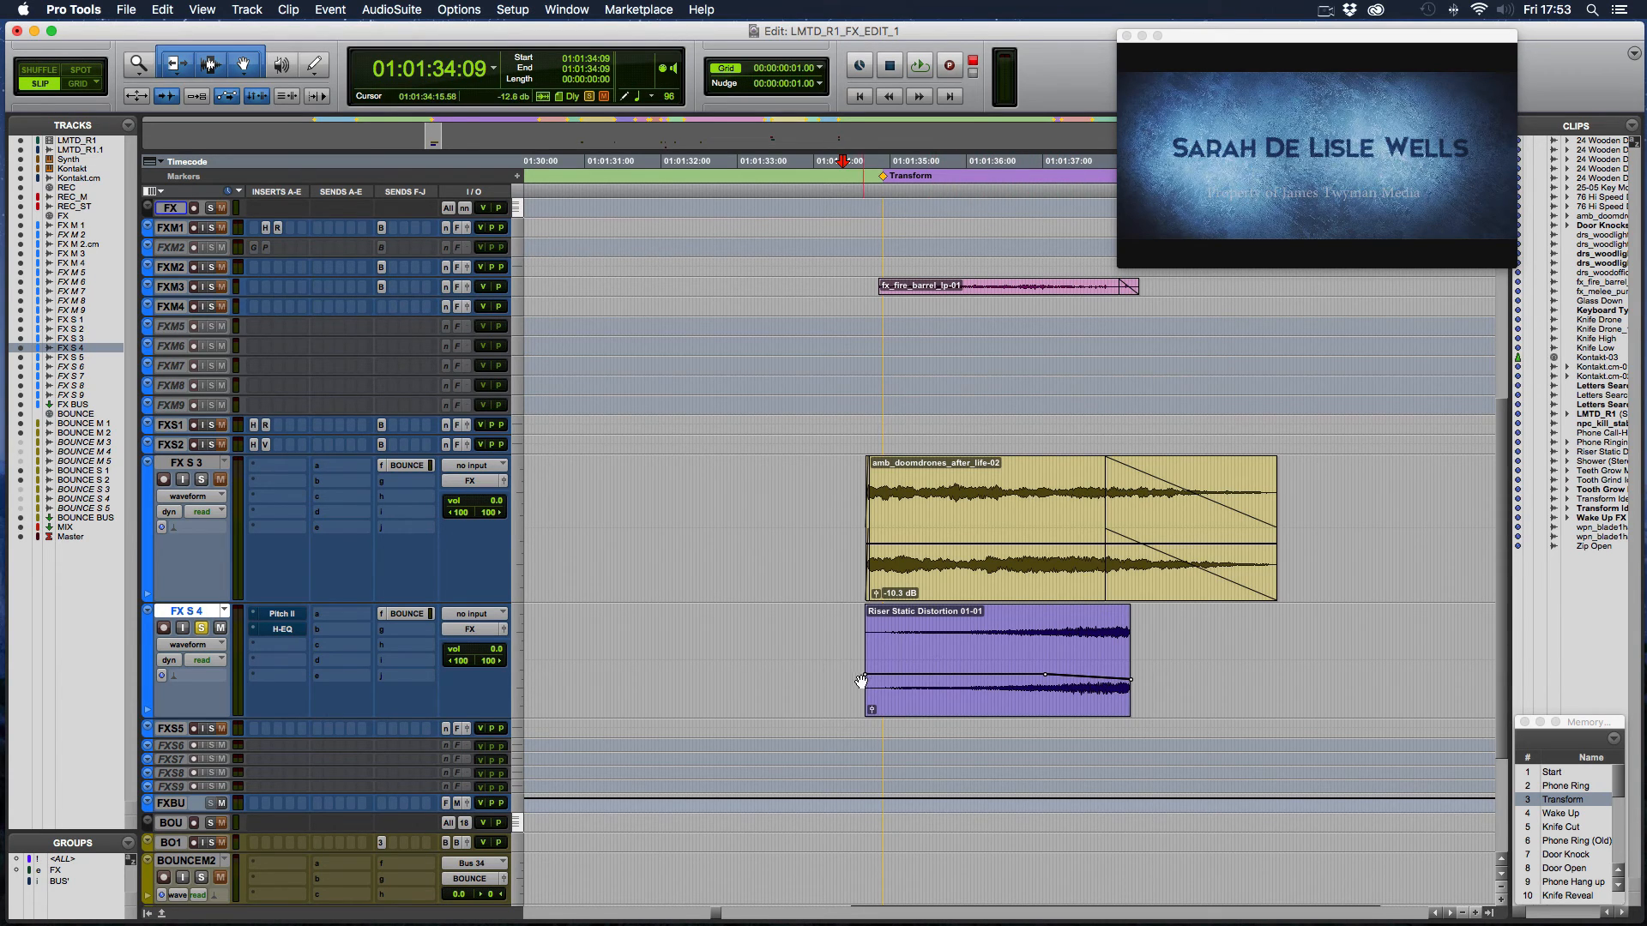
- Open the H-EQ insert on FX S 4 out of bypass and play the riser through its analyzer
click(283, 629)
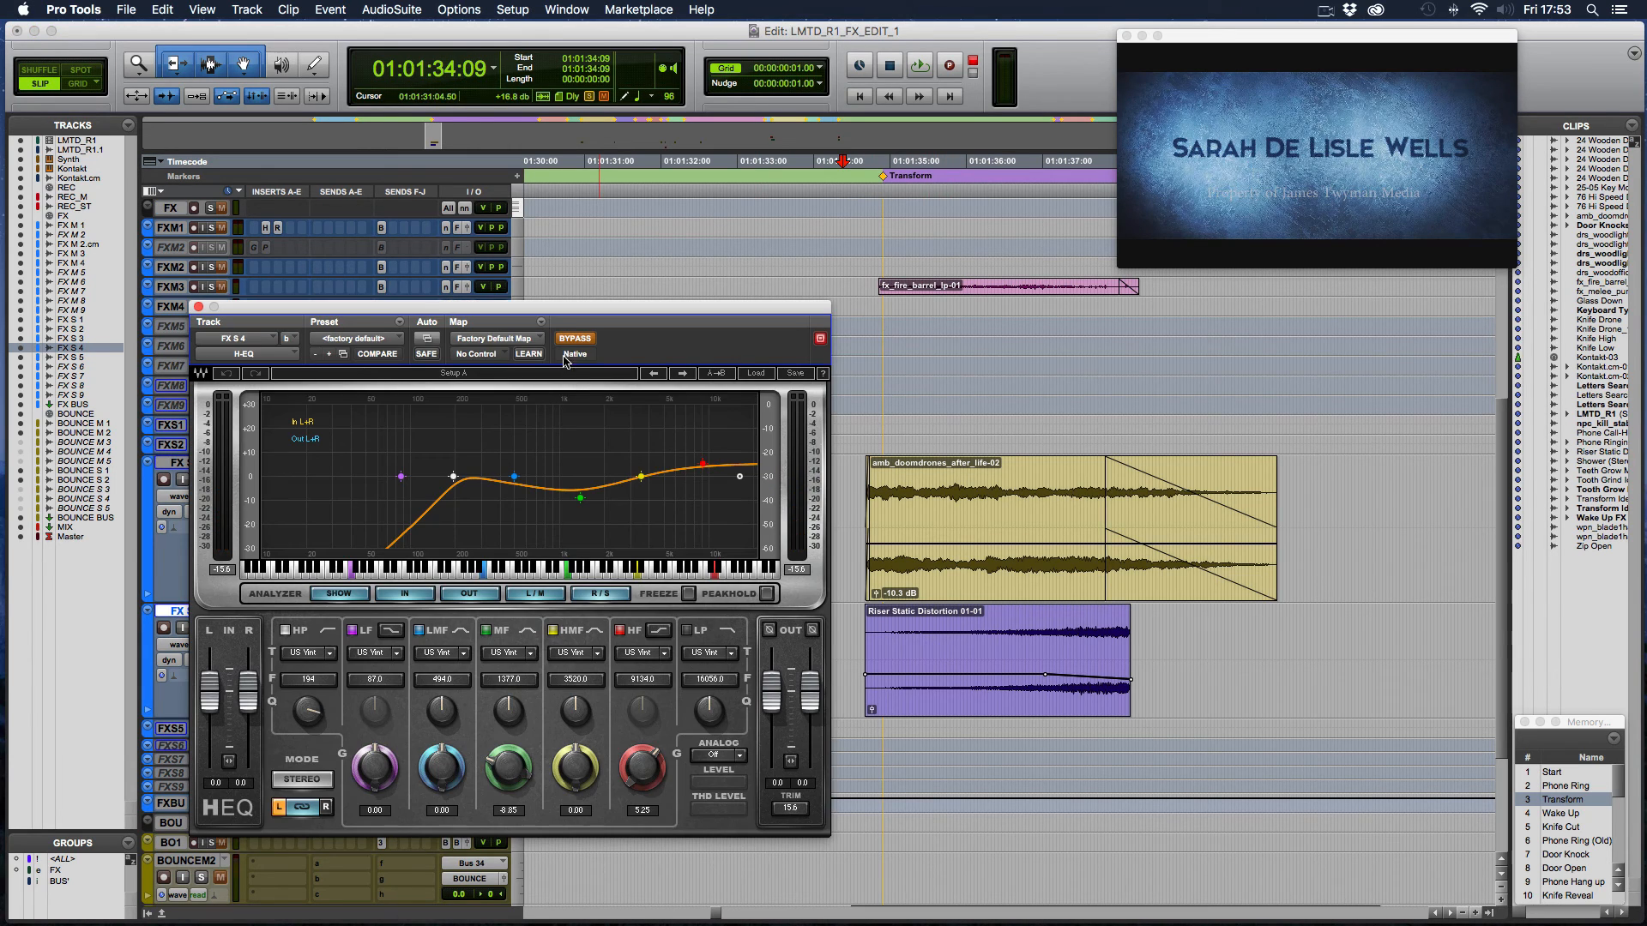
drag(567, 311, 586, 211)
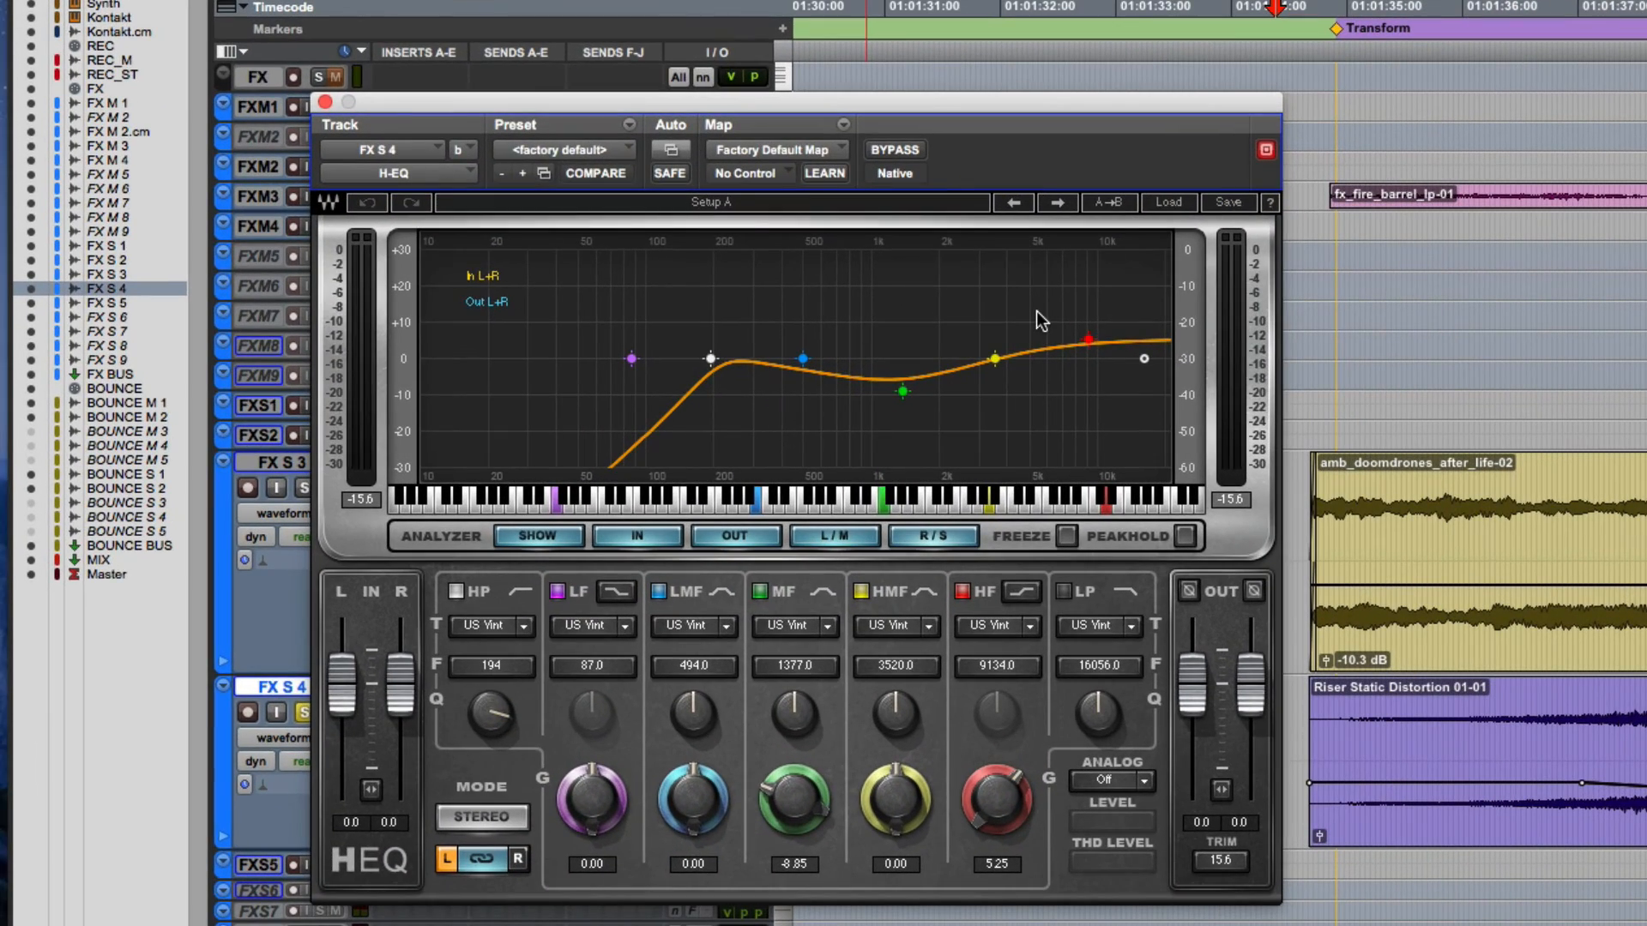
key(space)
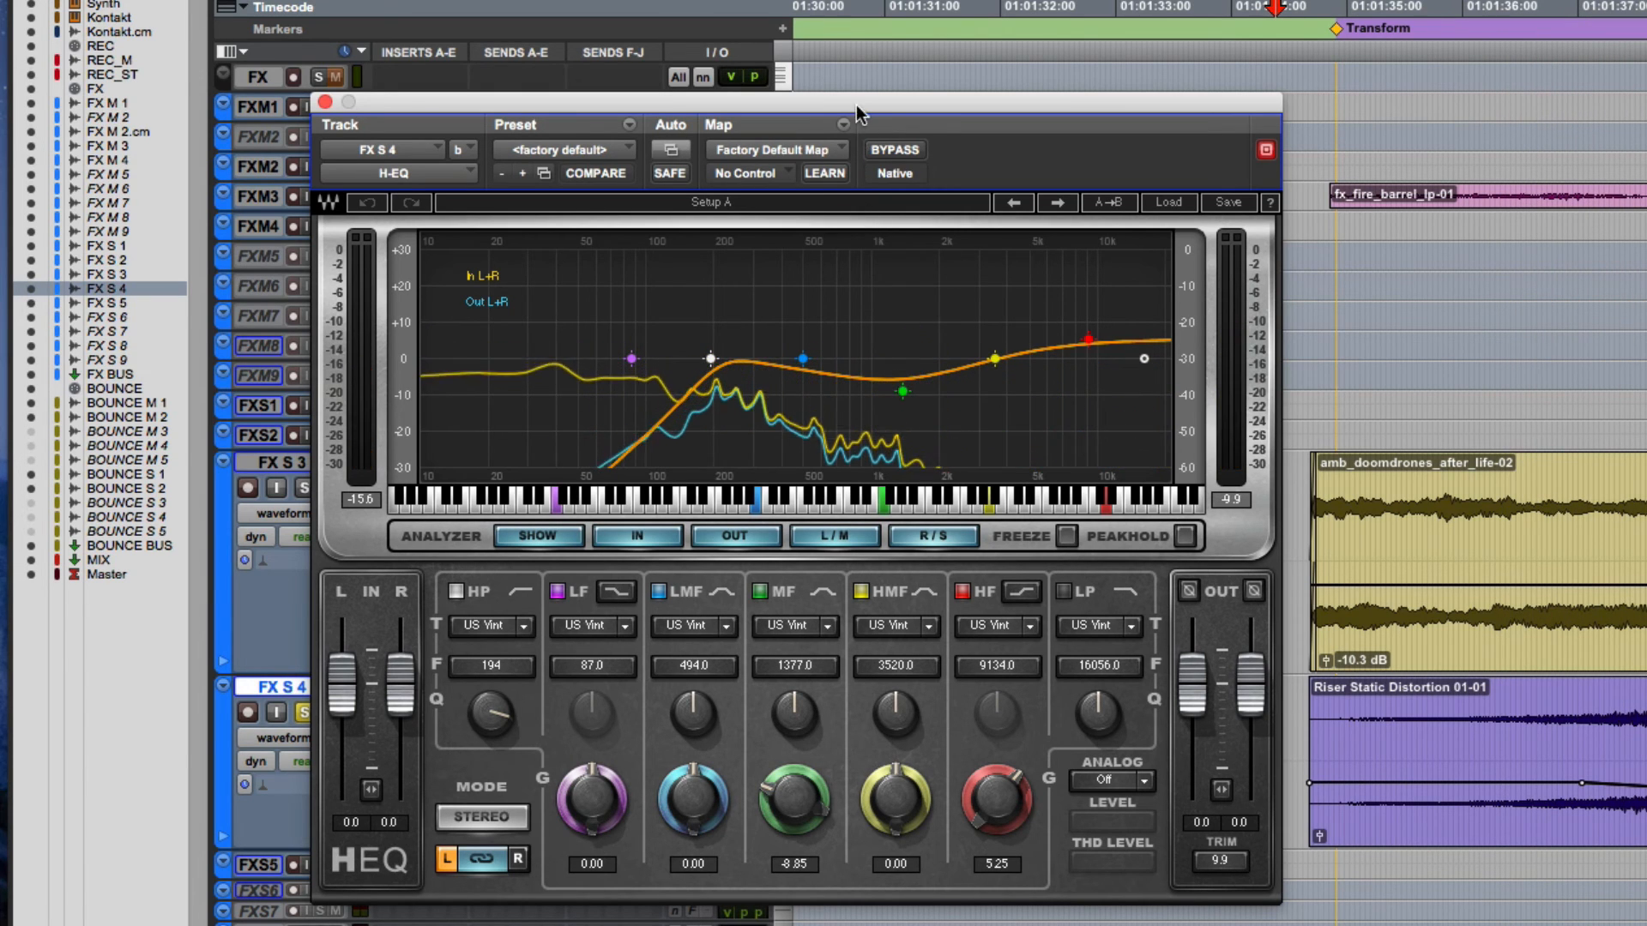
drag(856, 105, 1150, 237)
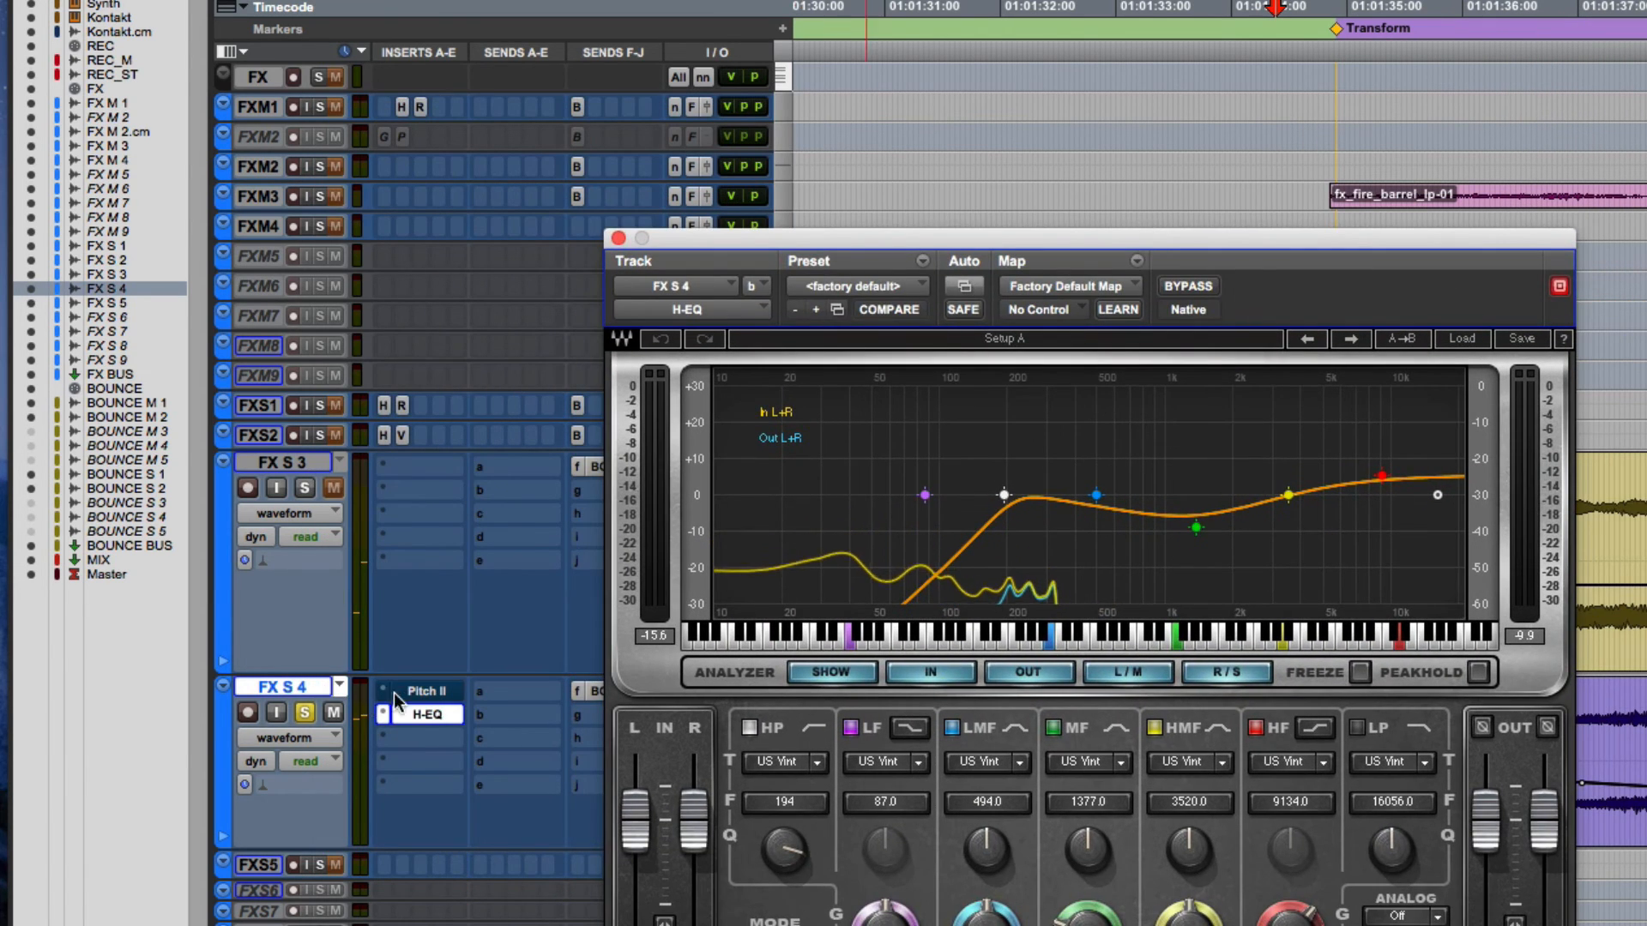
- Open the Pitch II insert on FX S 4, take it out of bypass, and reveal its Ratio L automation lane
click(422, 694)
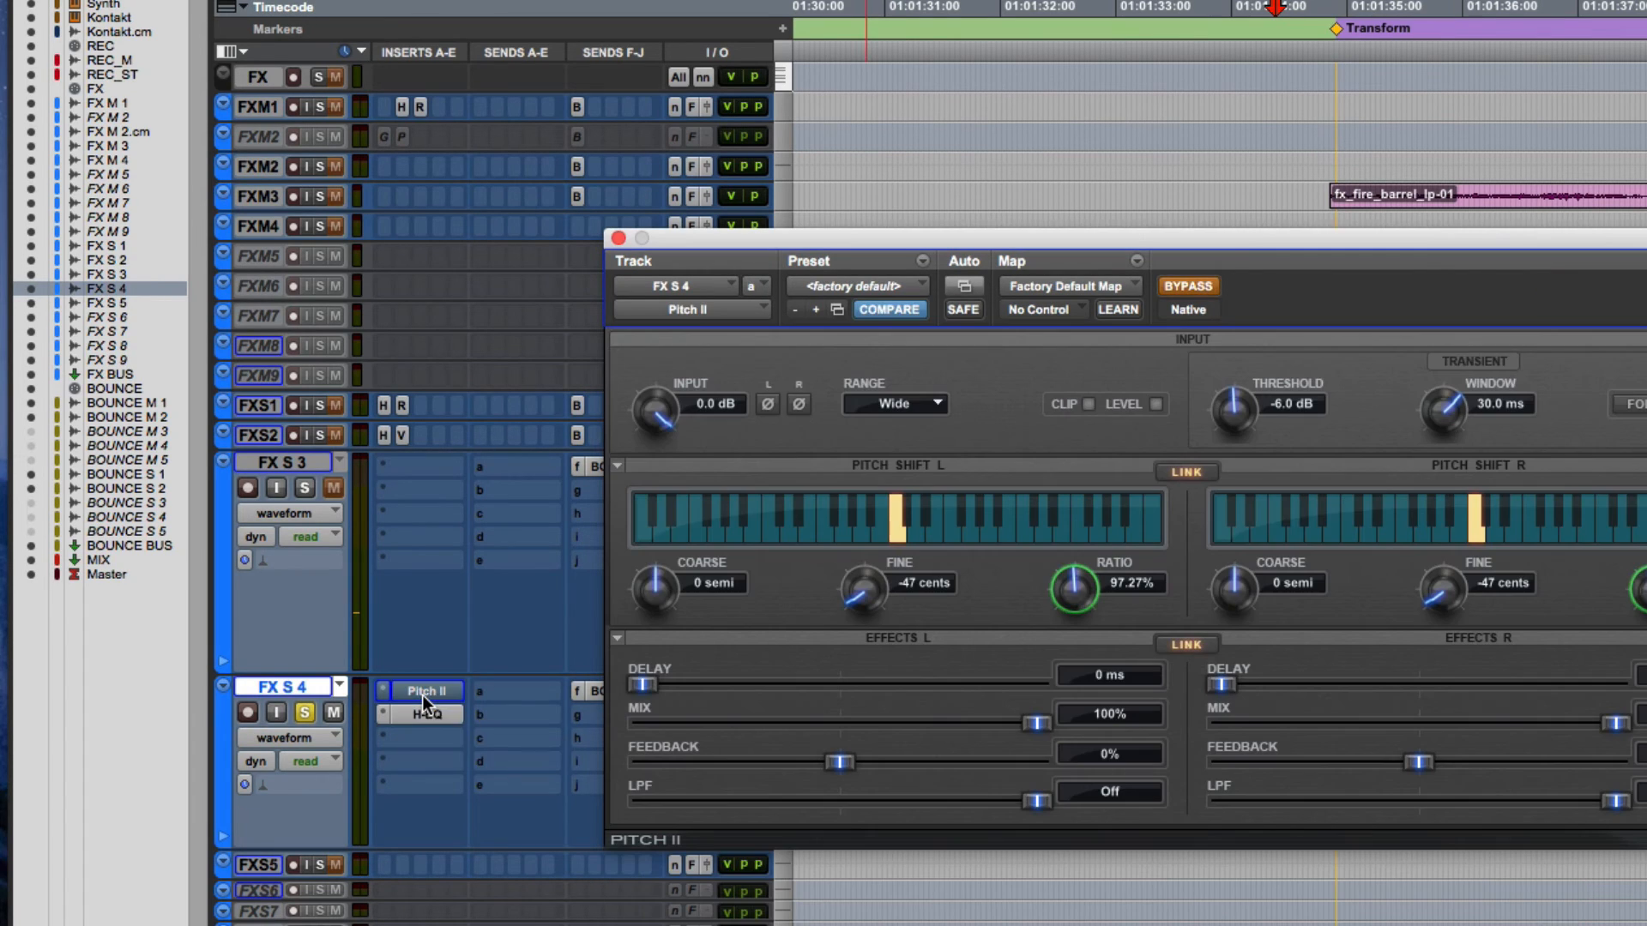
click(223, 837)
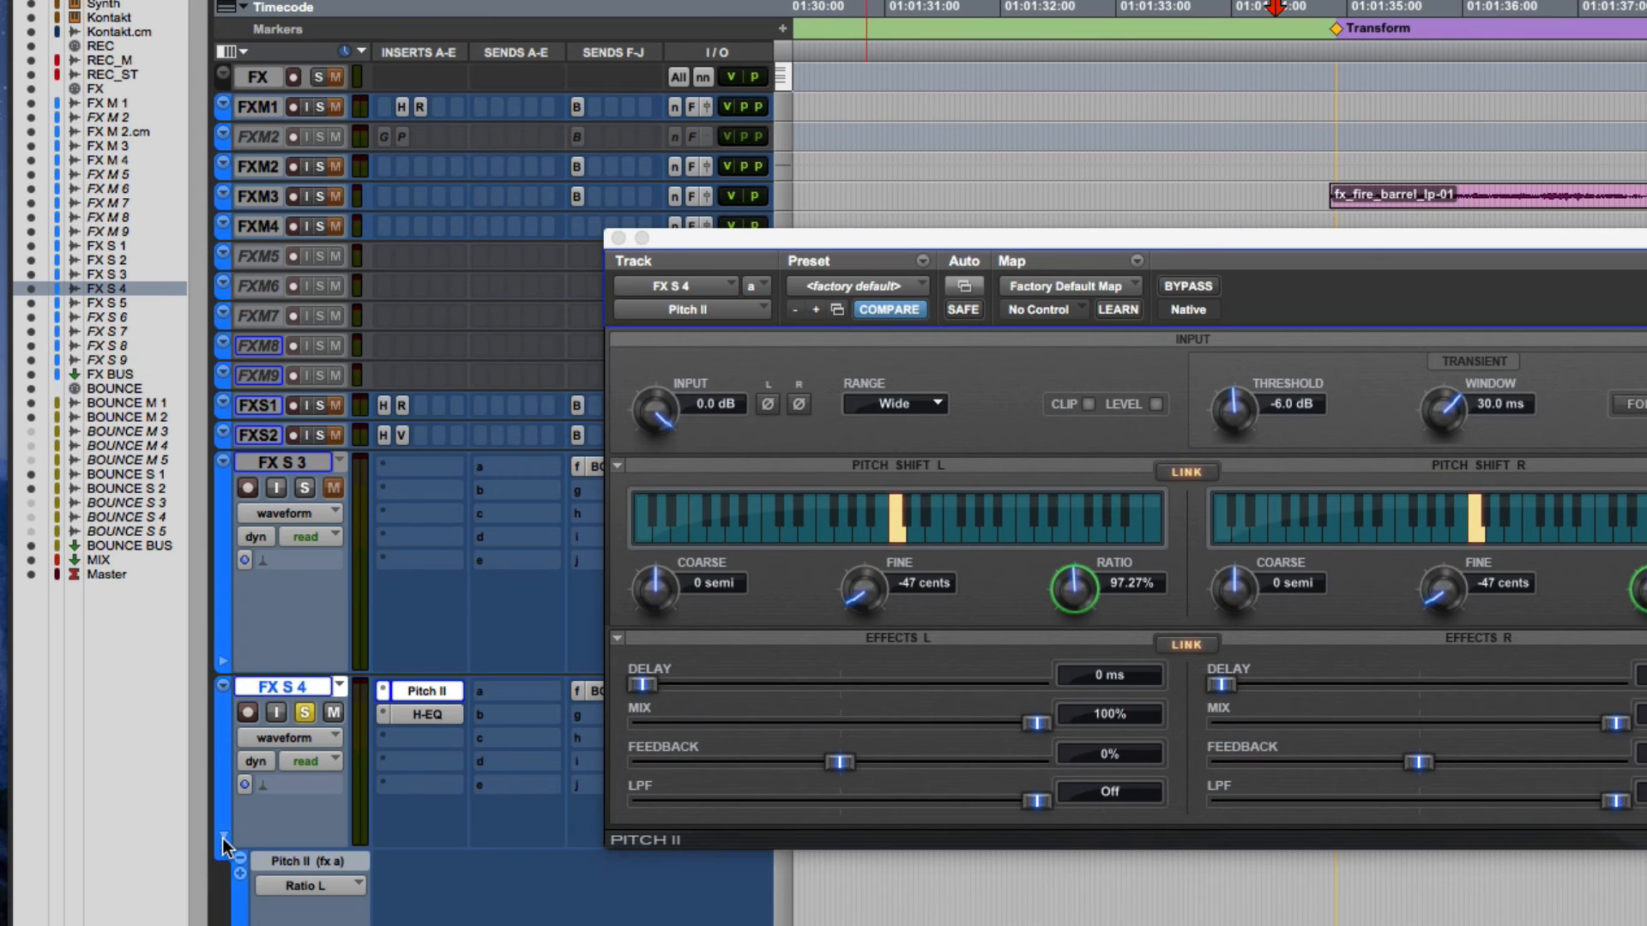
drag(1111, 234, 884, 2)
scroll(944, 729, down, 5)
scroll(1167, 823, down, 1)
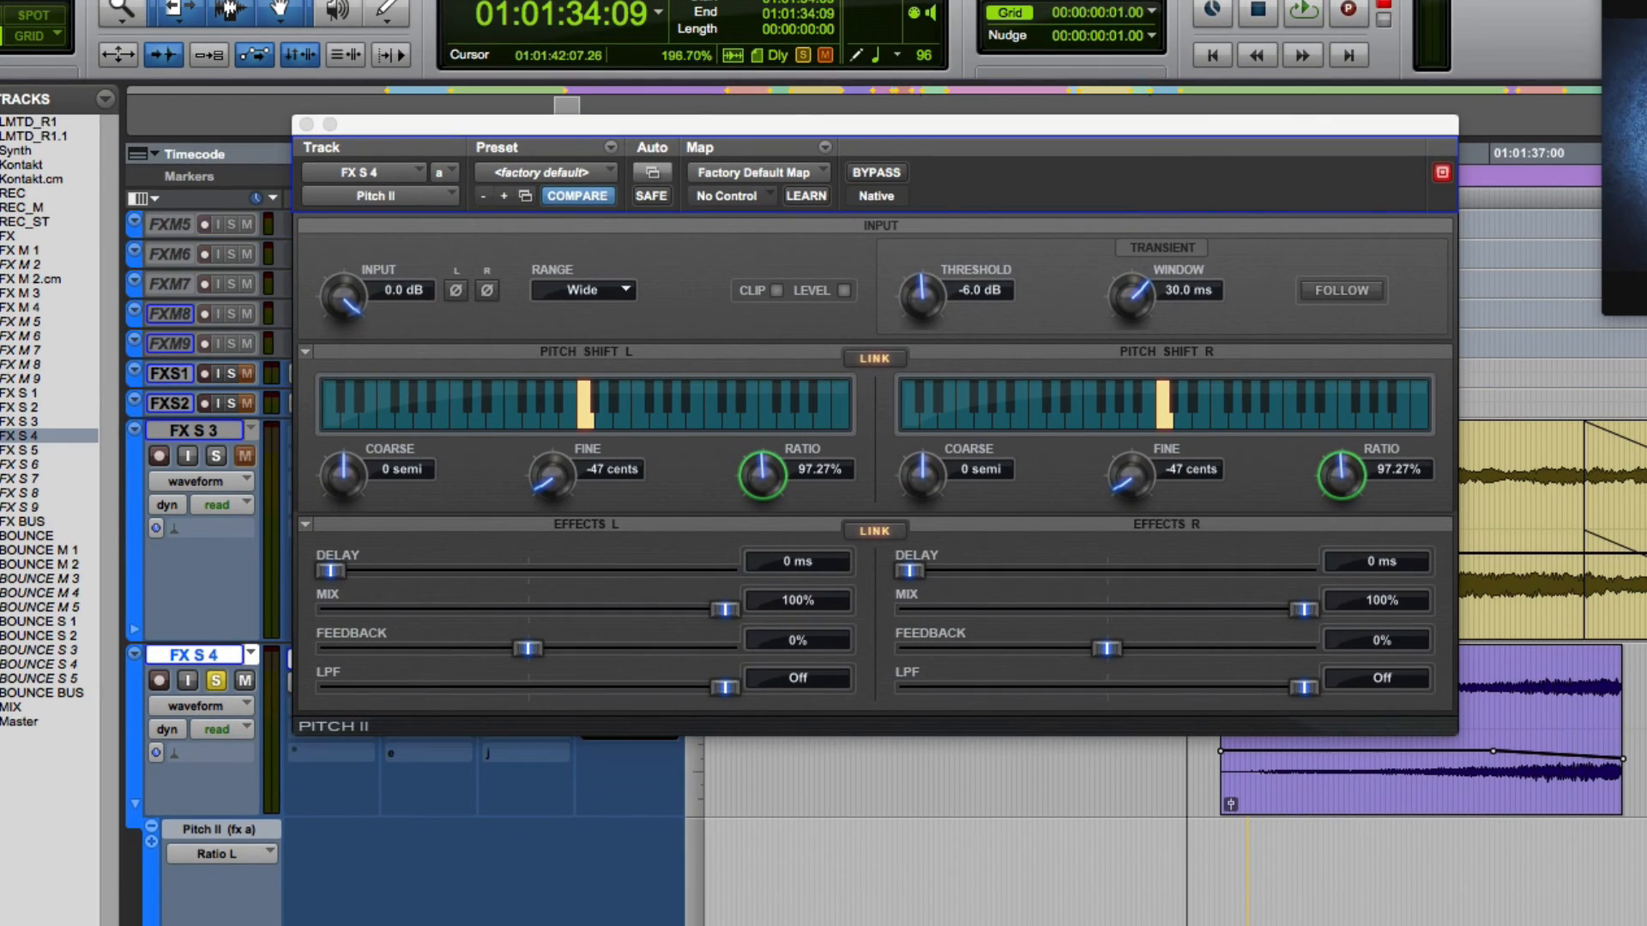
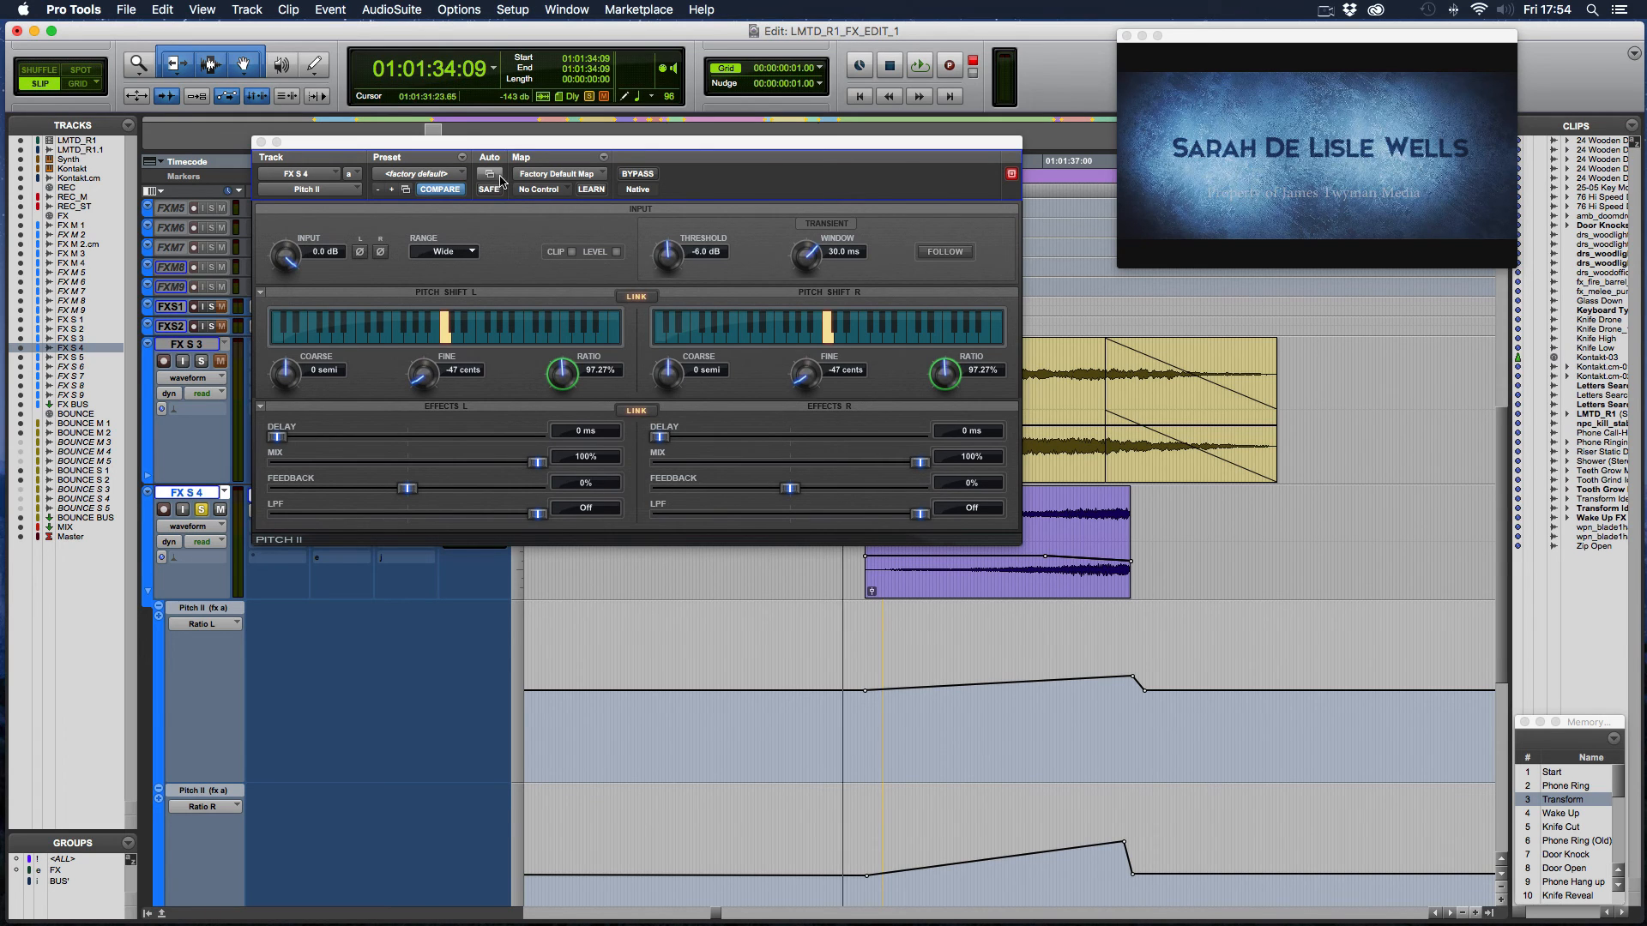
- Play the riser twice from 01:01:34:09 with the Pitch II window in view to observe its ratio automation
drag(506, 149, 439, 192)
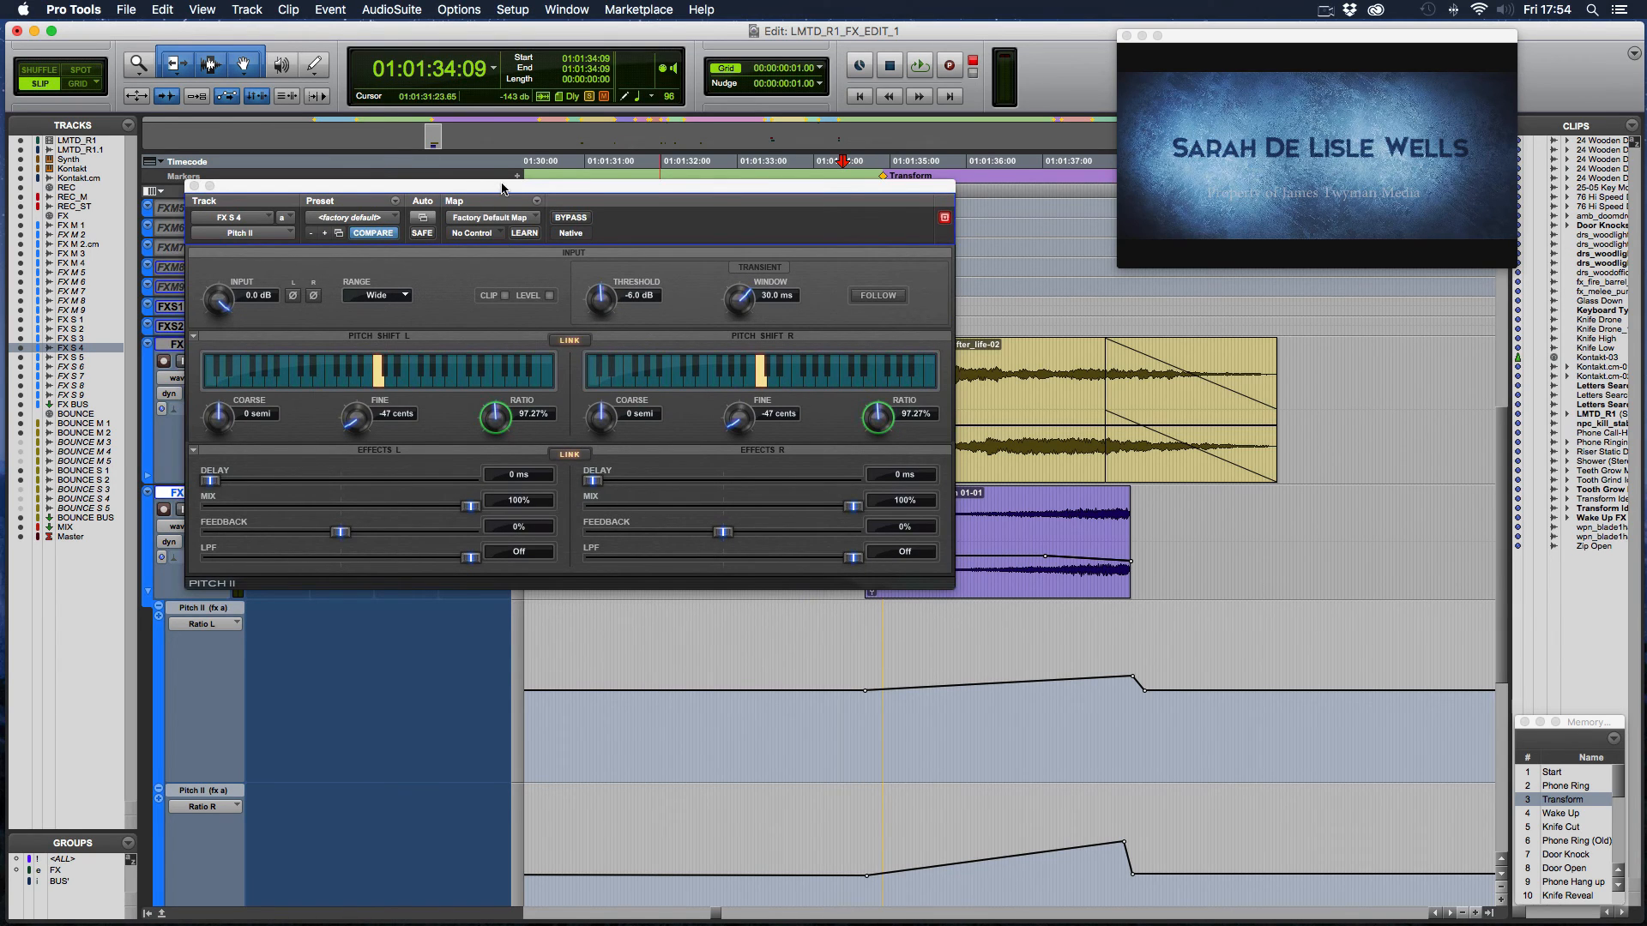
drag(503, 189, 530, 289)
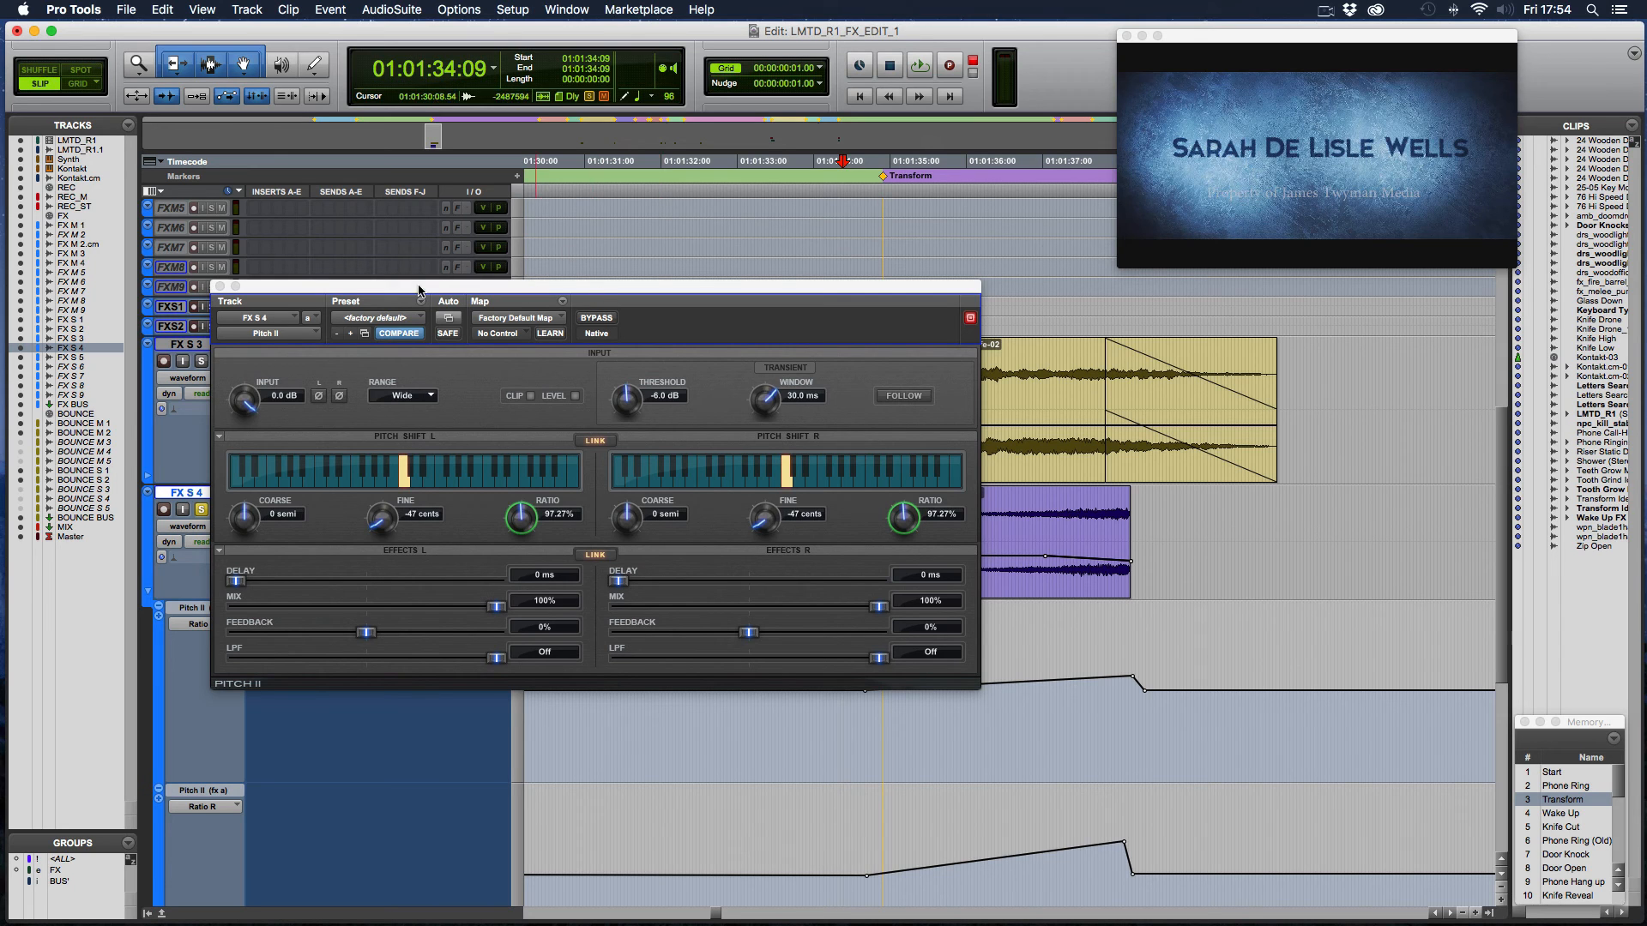
drag(419, 290, 492, 165)
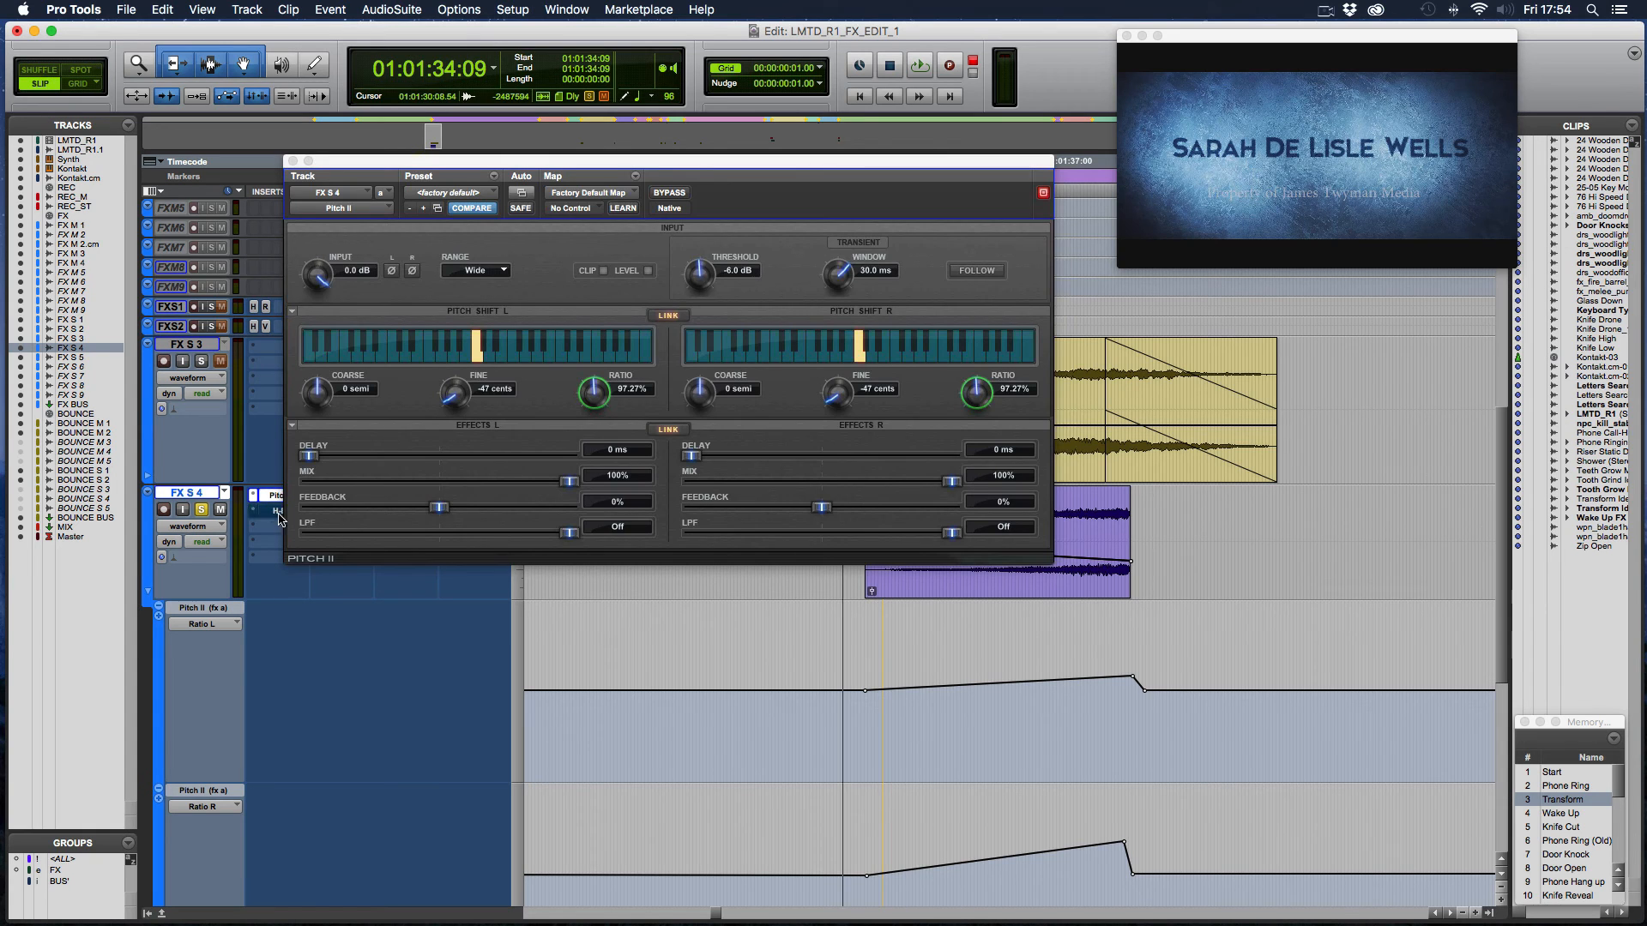
key(space)
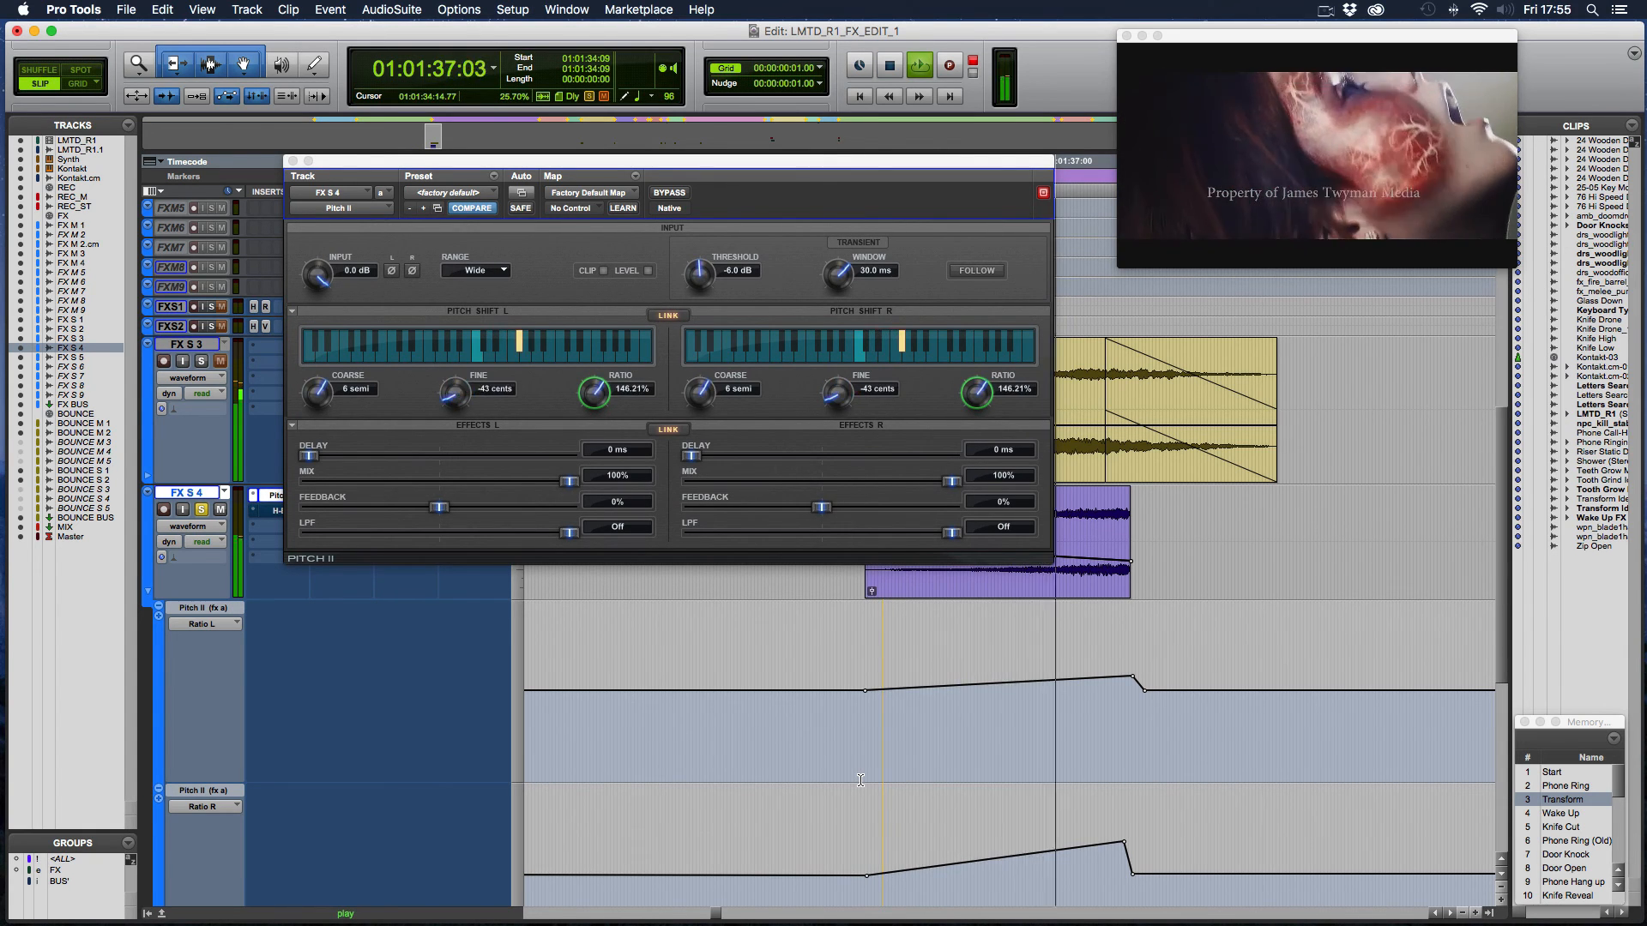
key(space)
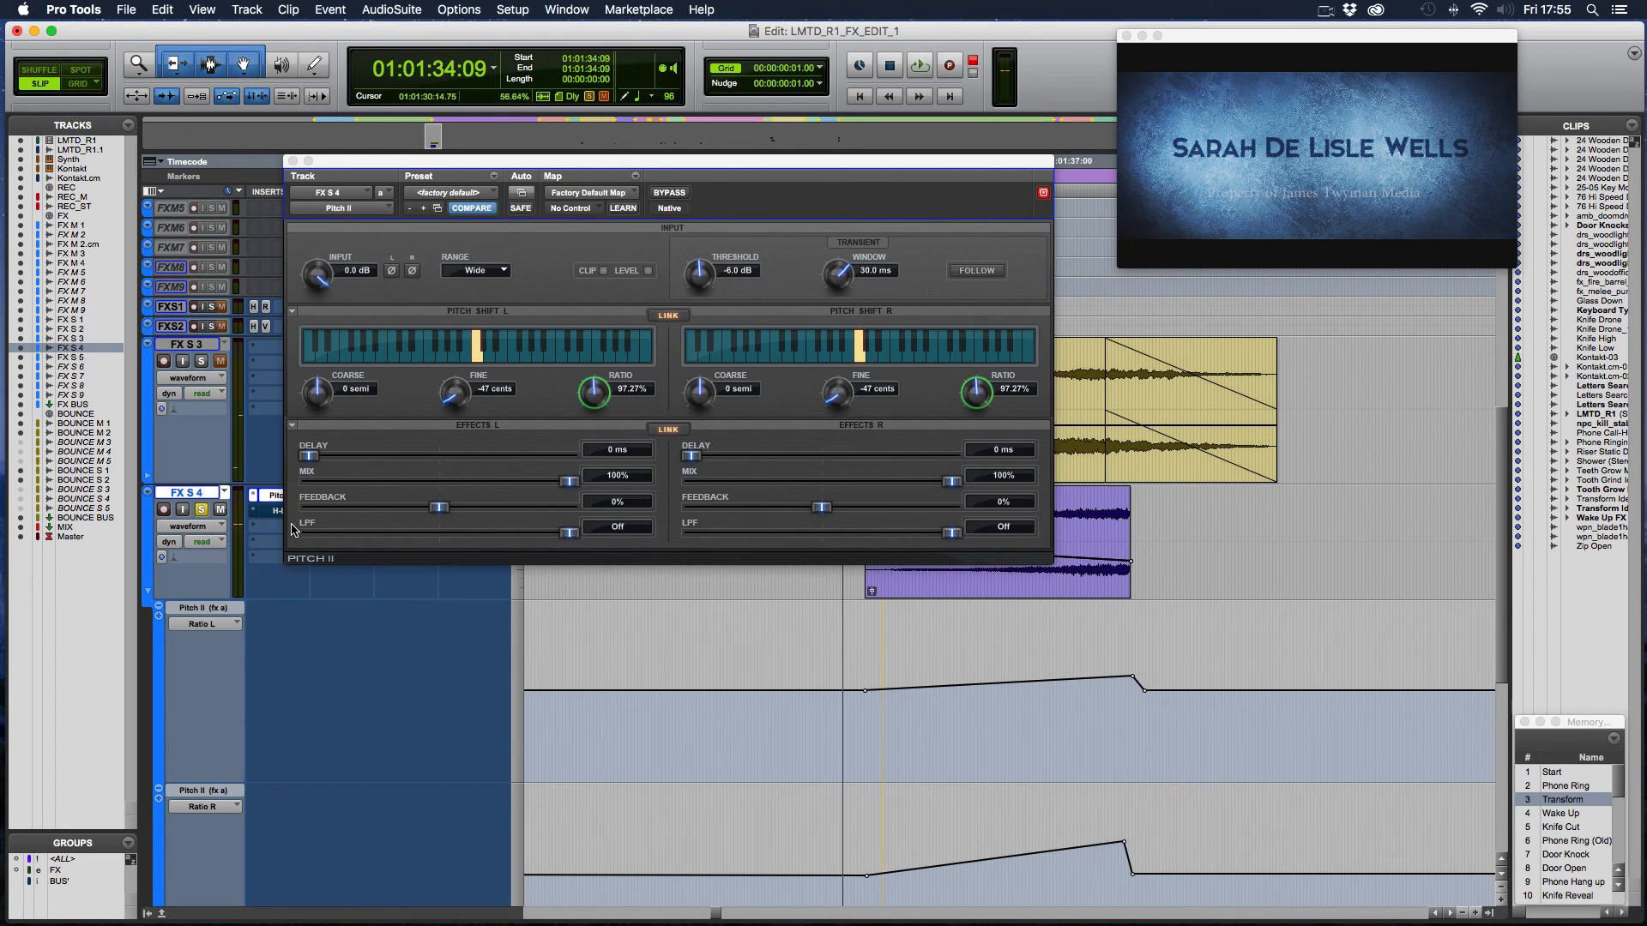
key(space)
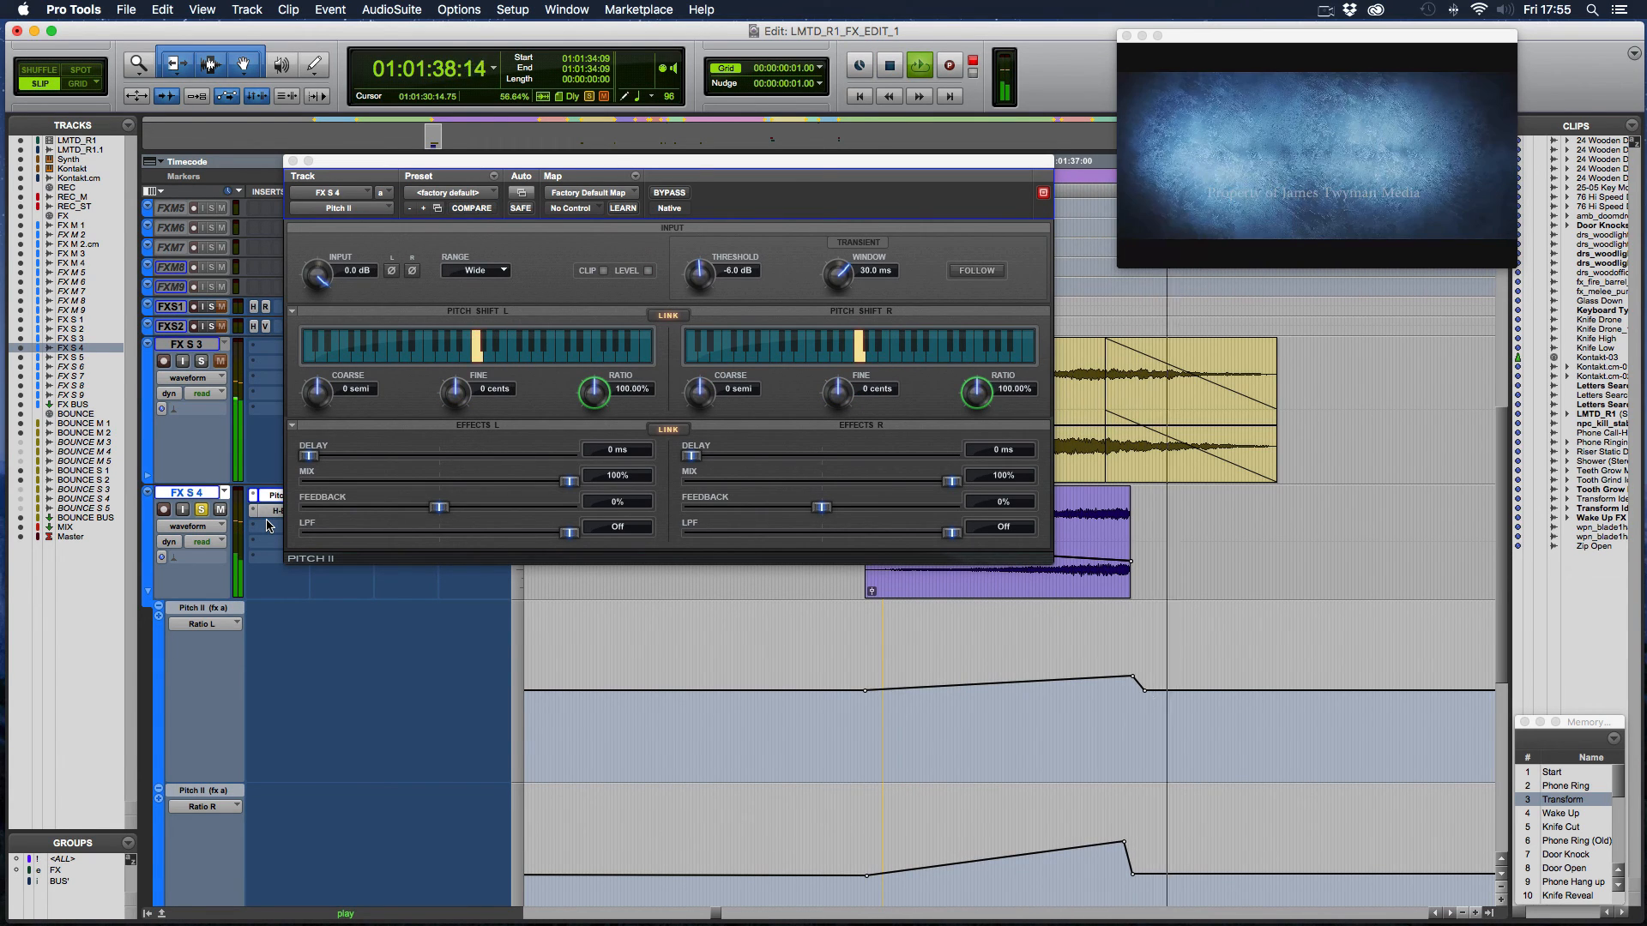
key(space)
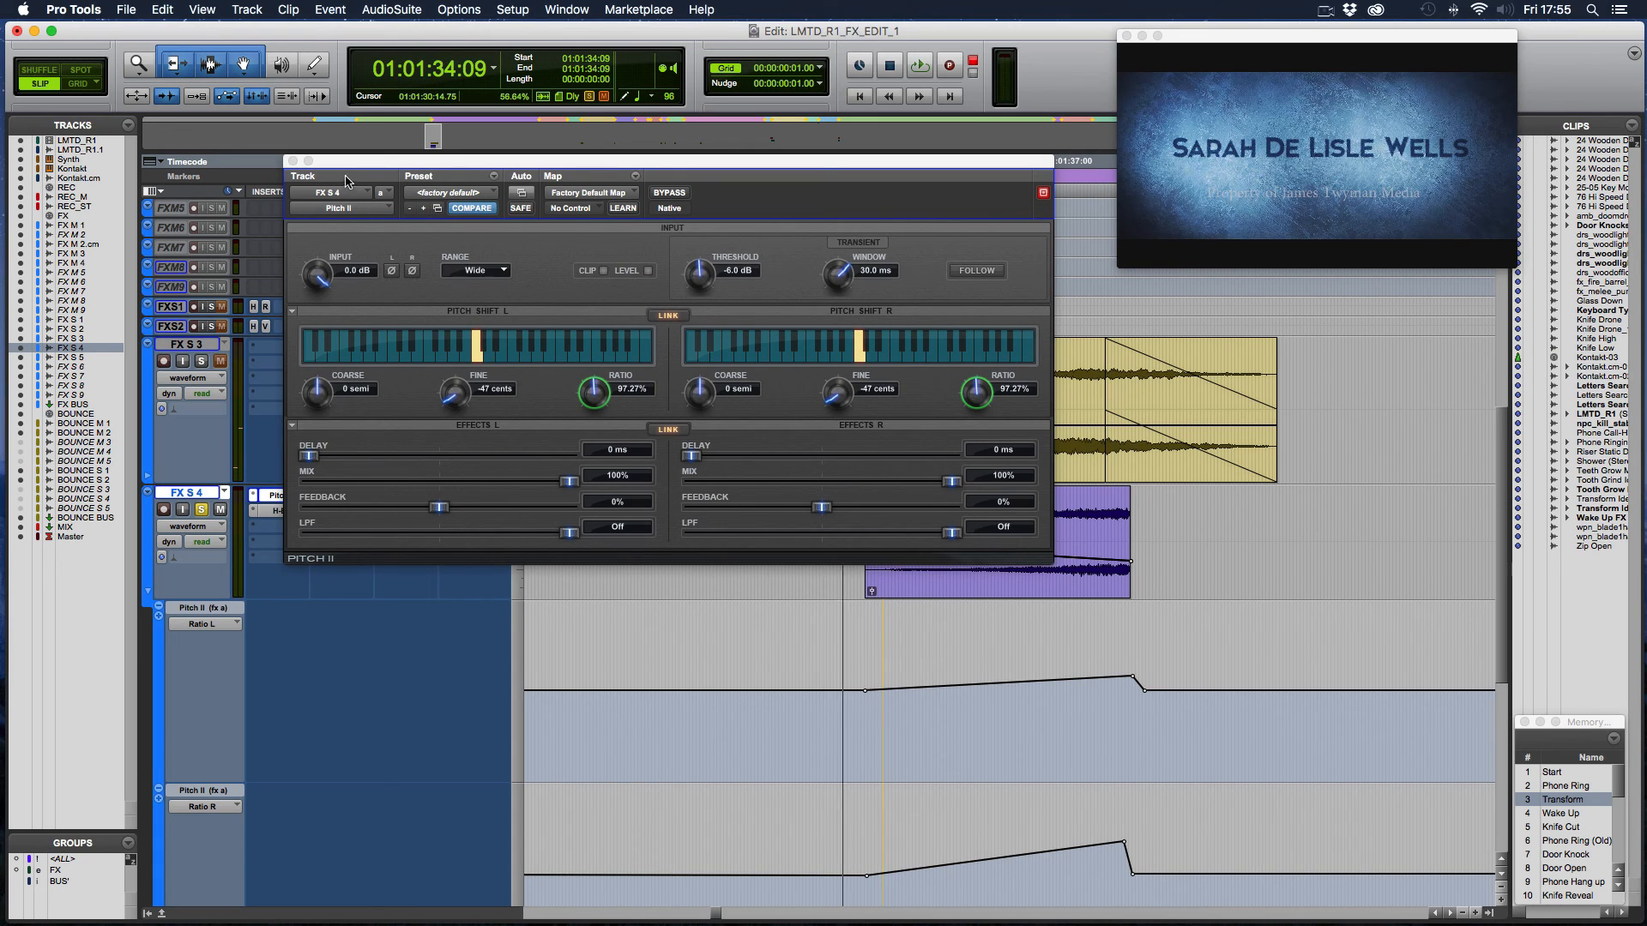
- Move the Pitch II window off the FX S 4 inserts and close it
drag(361, 166, 223, 124)
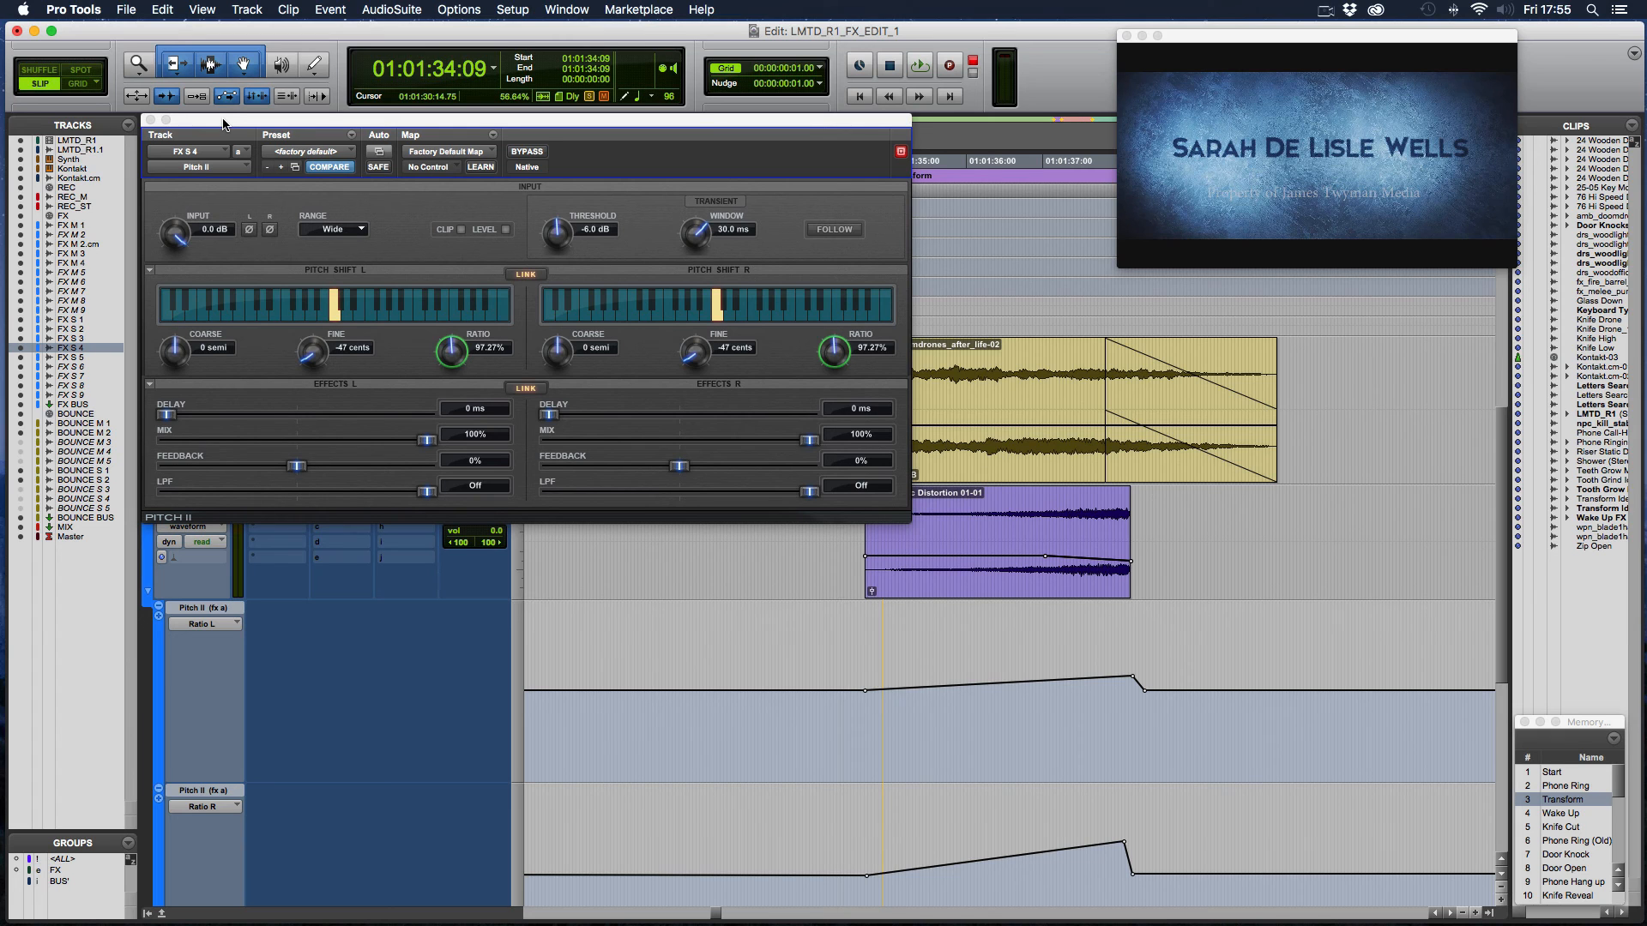
drag(217, 120, 400, 369)
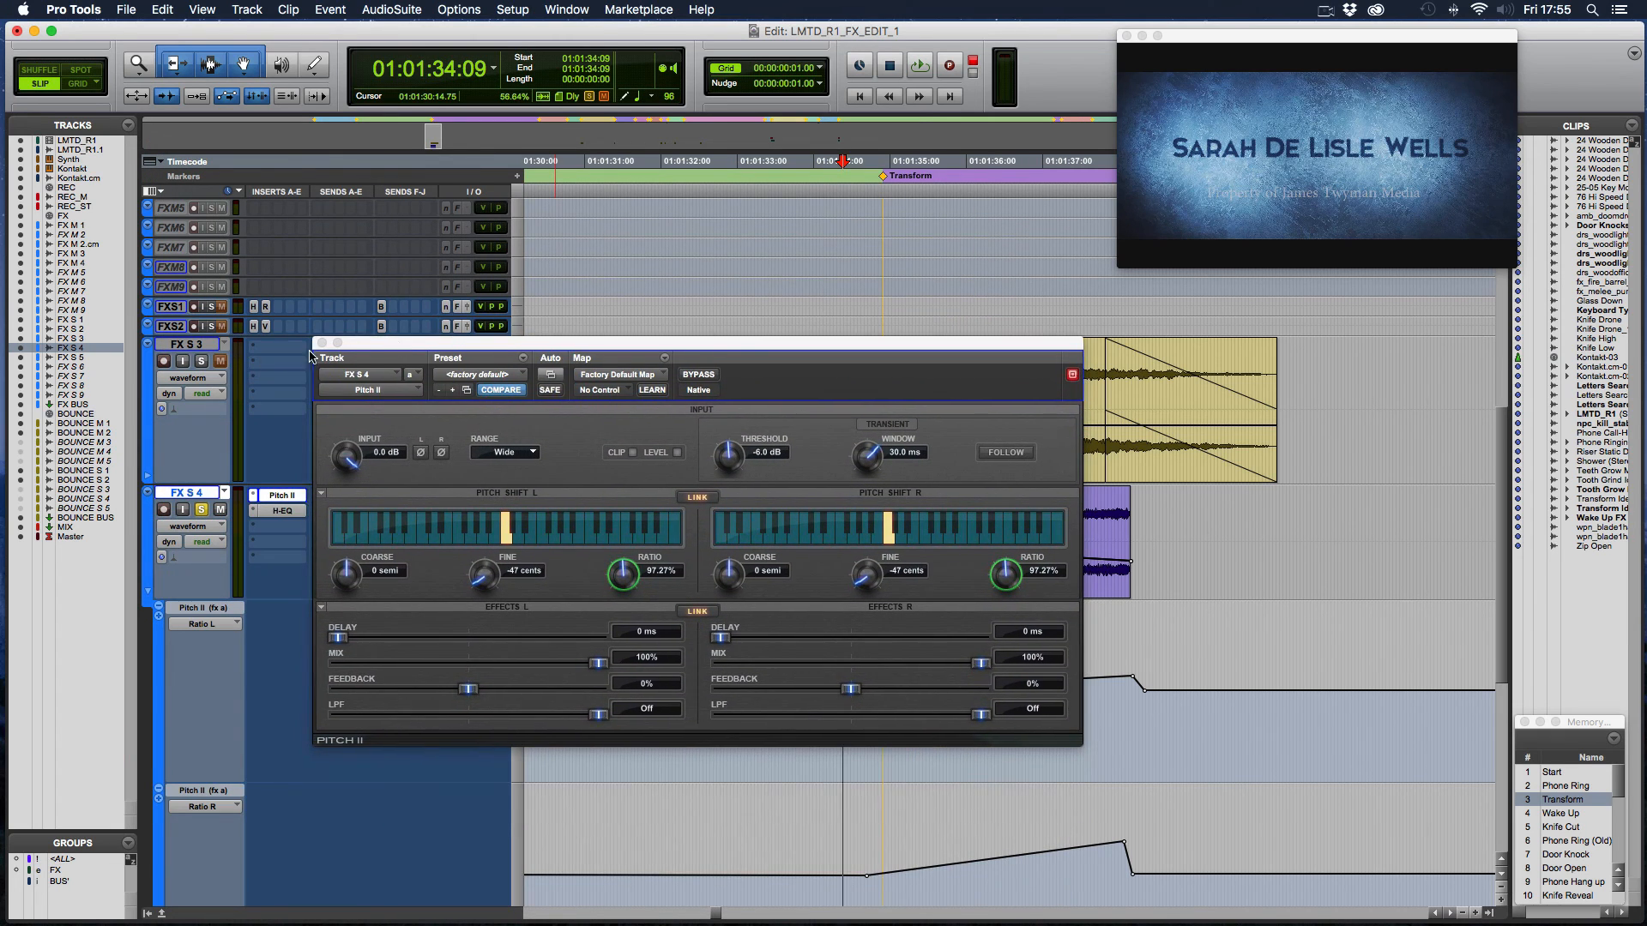
click(325, 369)
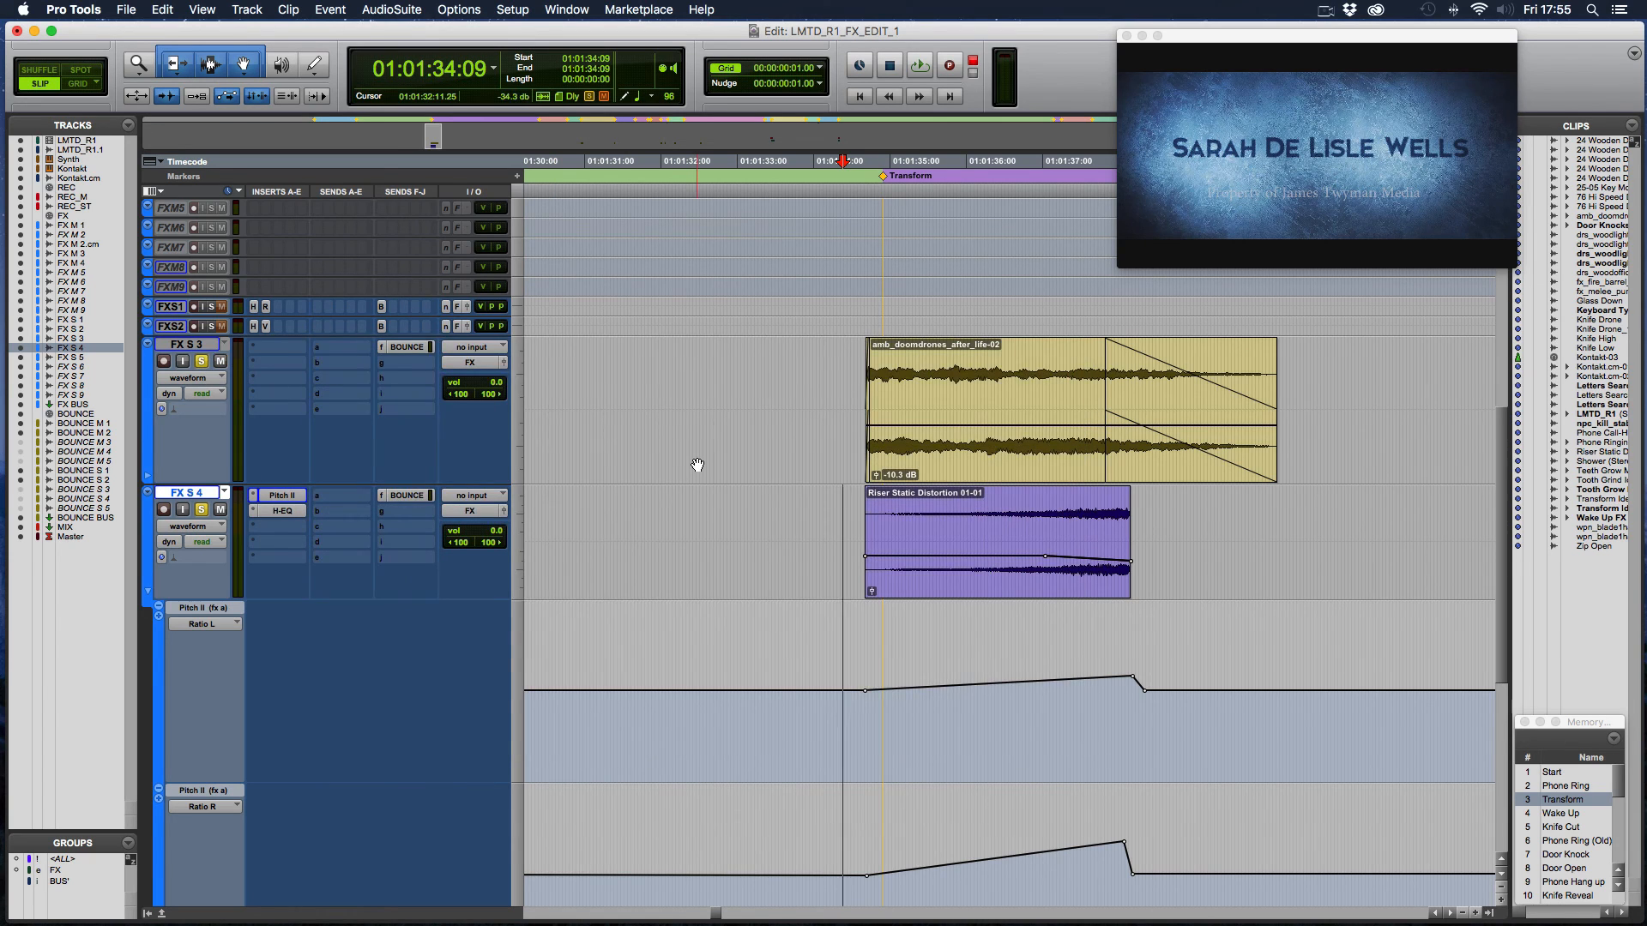
- Solo FX M 3 together with FX S 3, play them from 01:01:34:09, and enlarge the FX M 3 track height
scroll(698, 464, up, 5)
scroll(698, 464, down, 1)
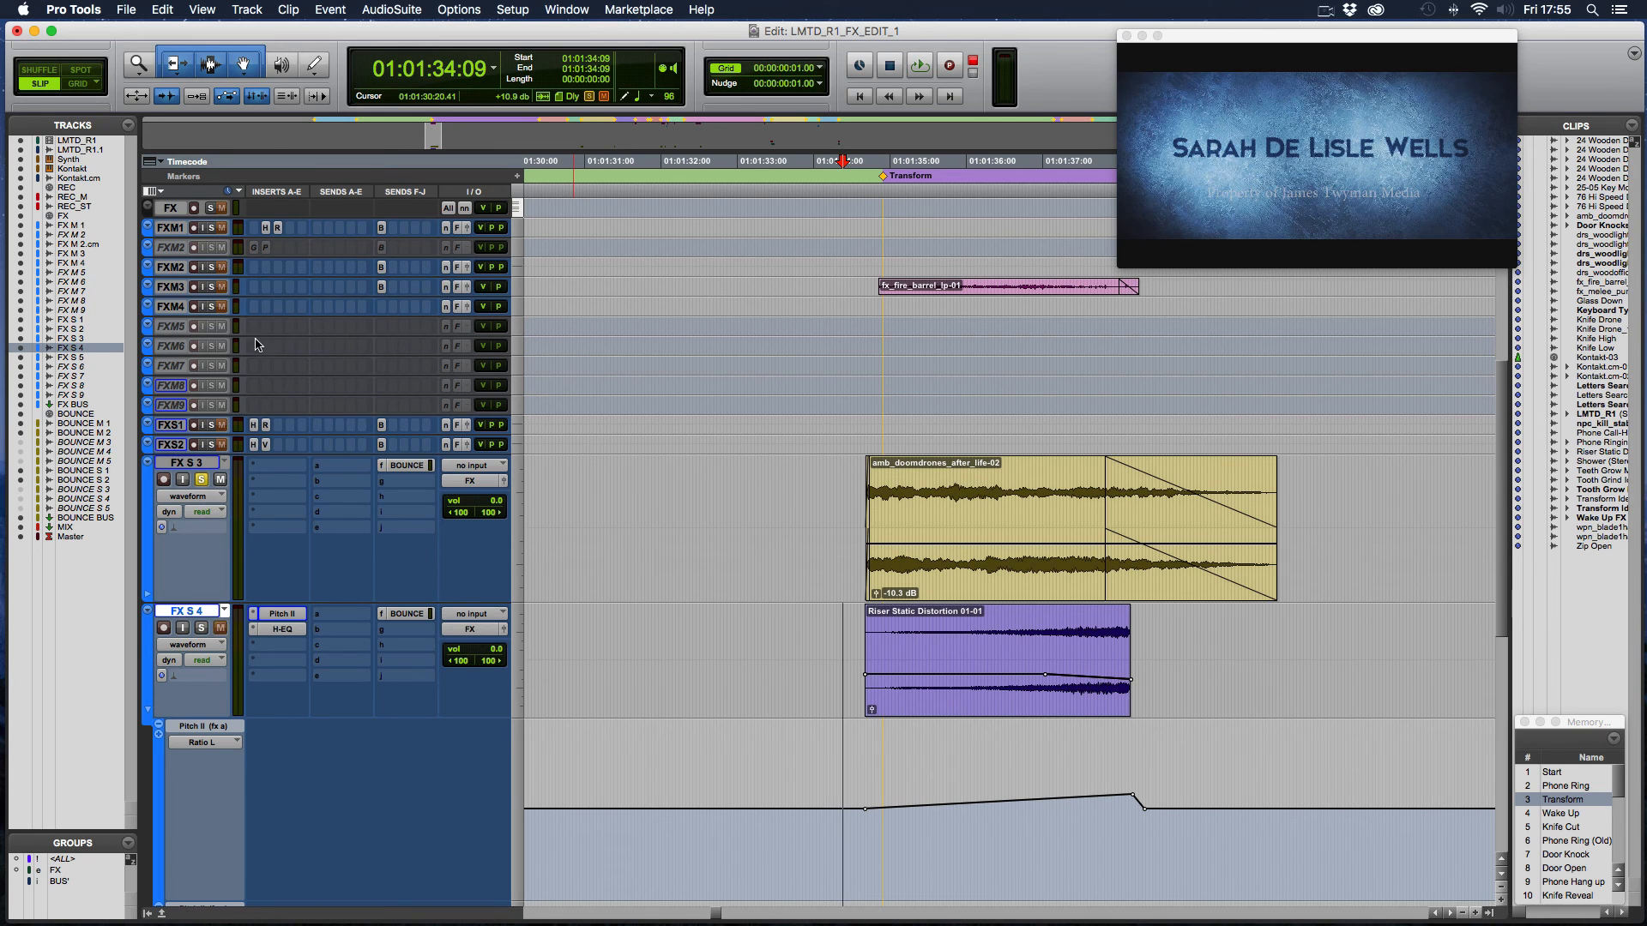
click(211, 288)
key(space)
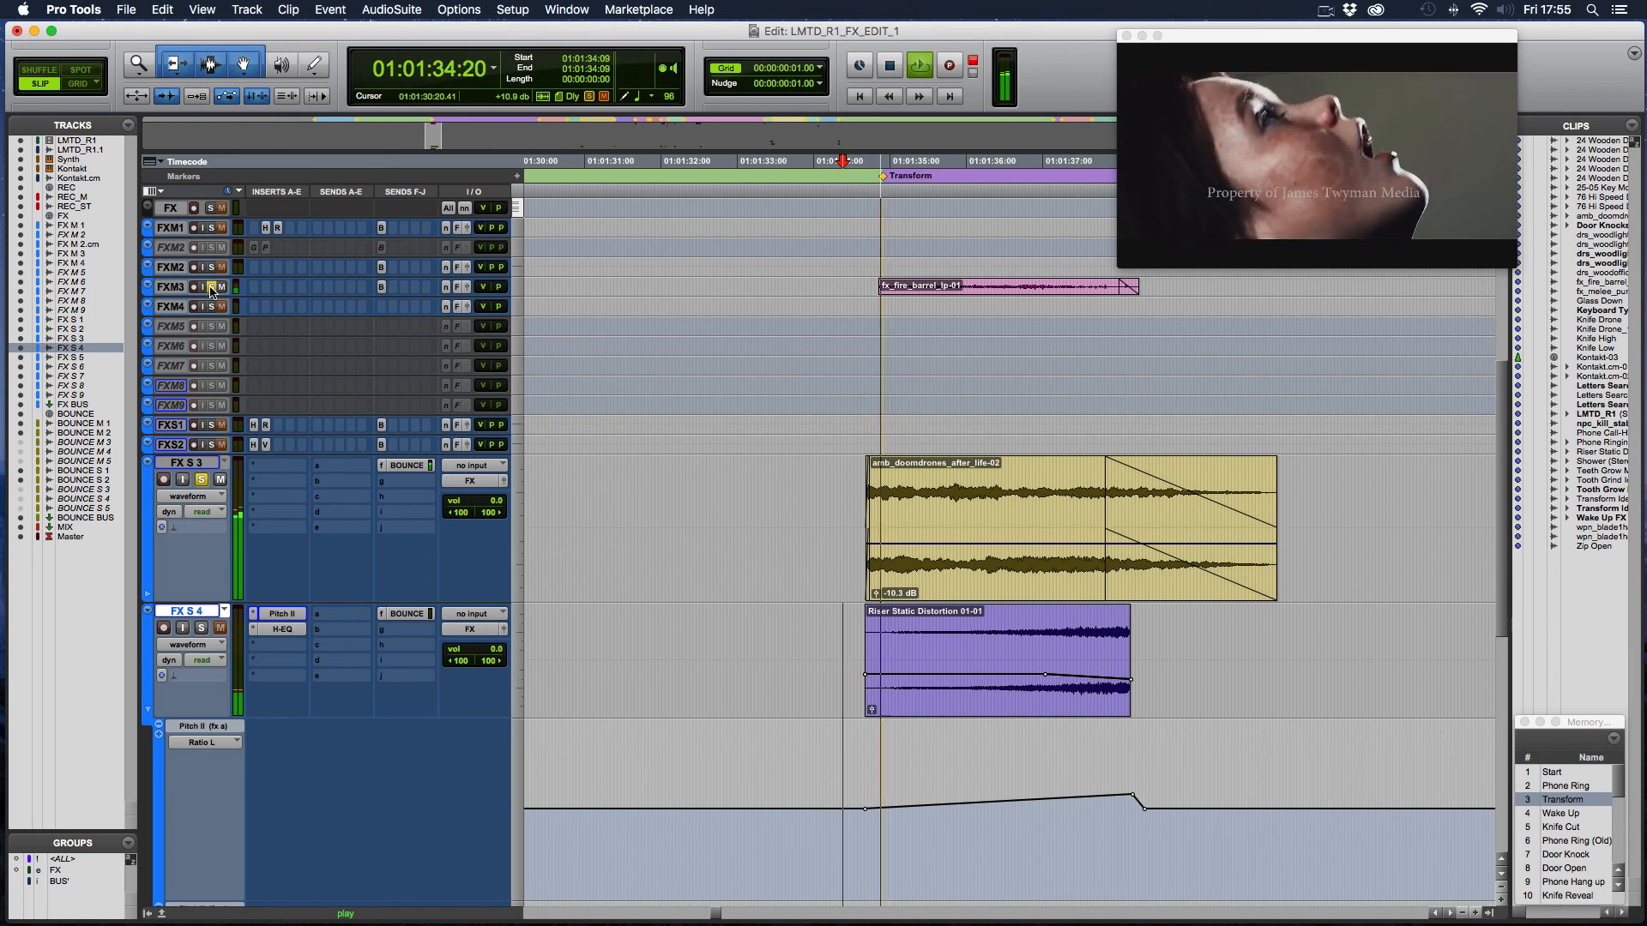
drag(200, 294, 197, 340)
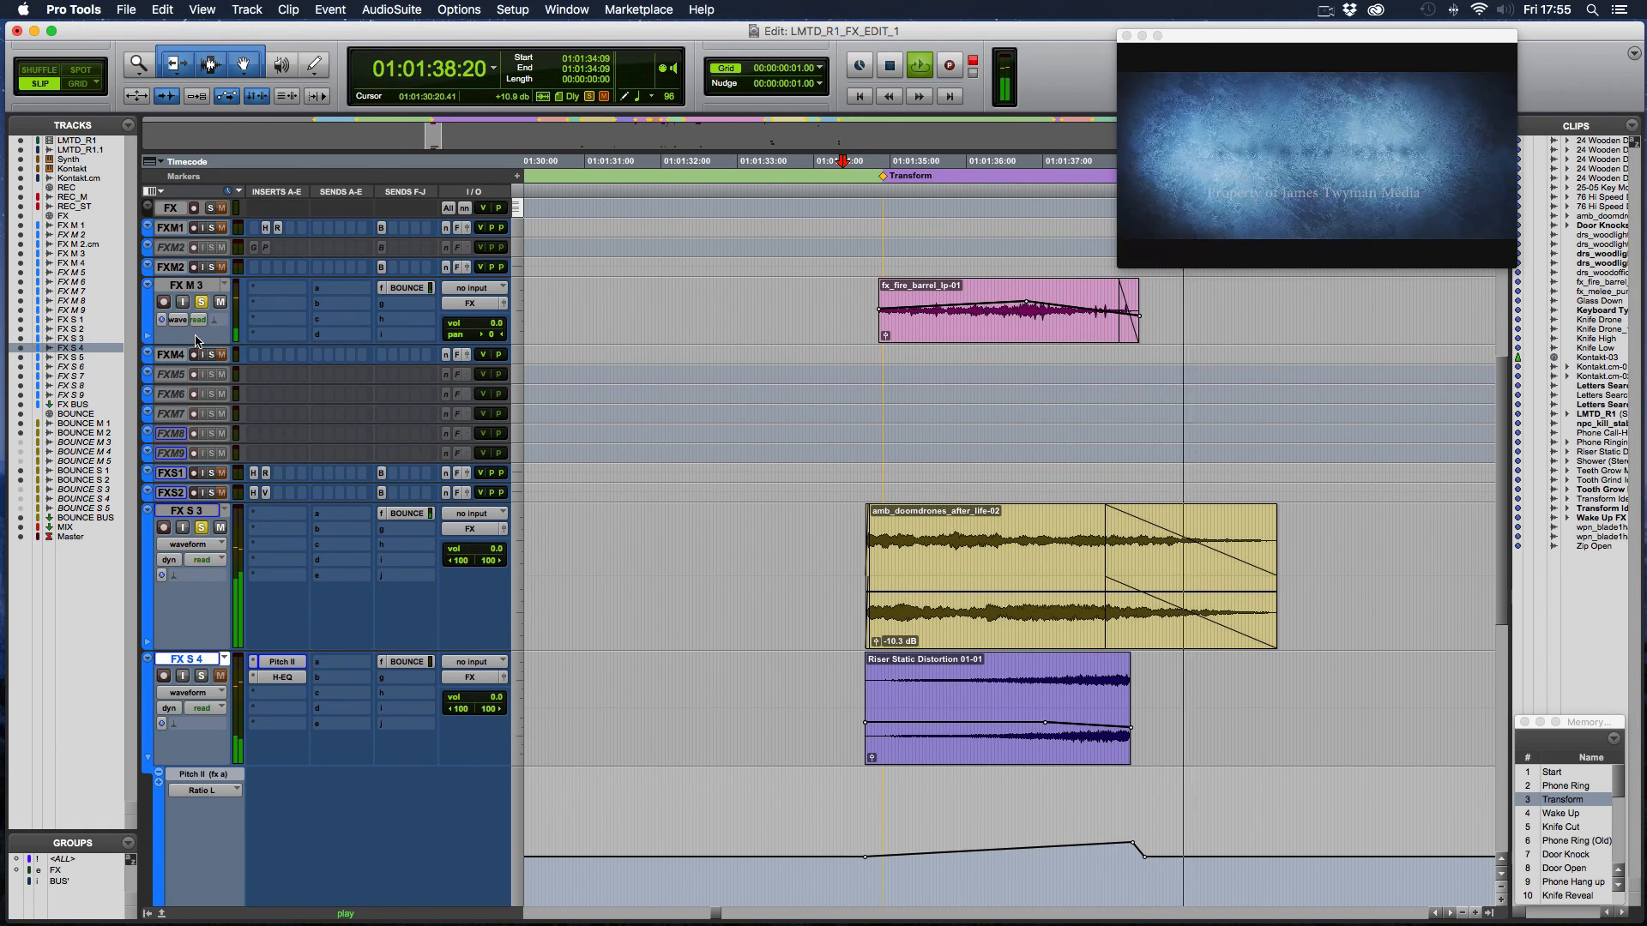
key(space)
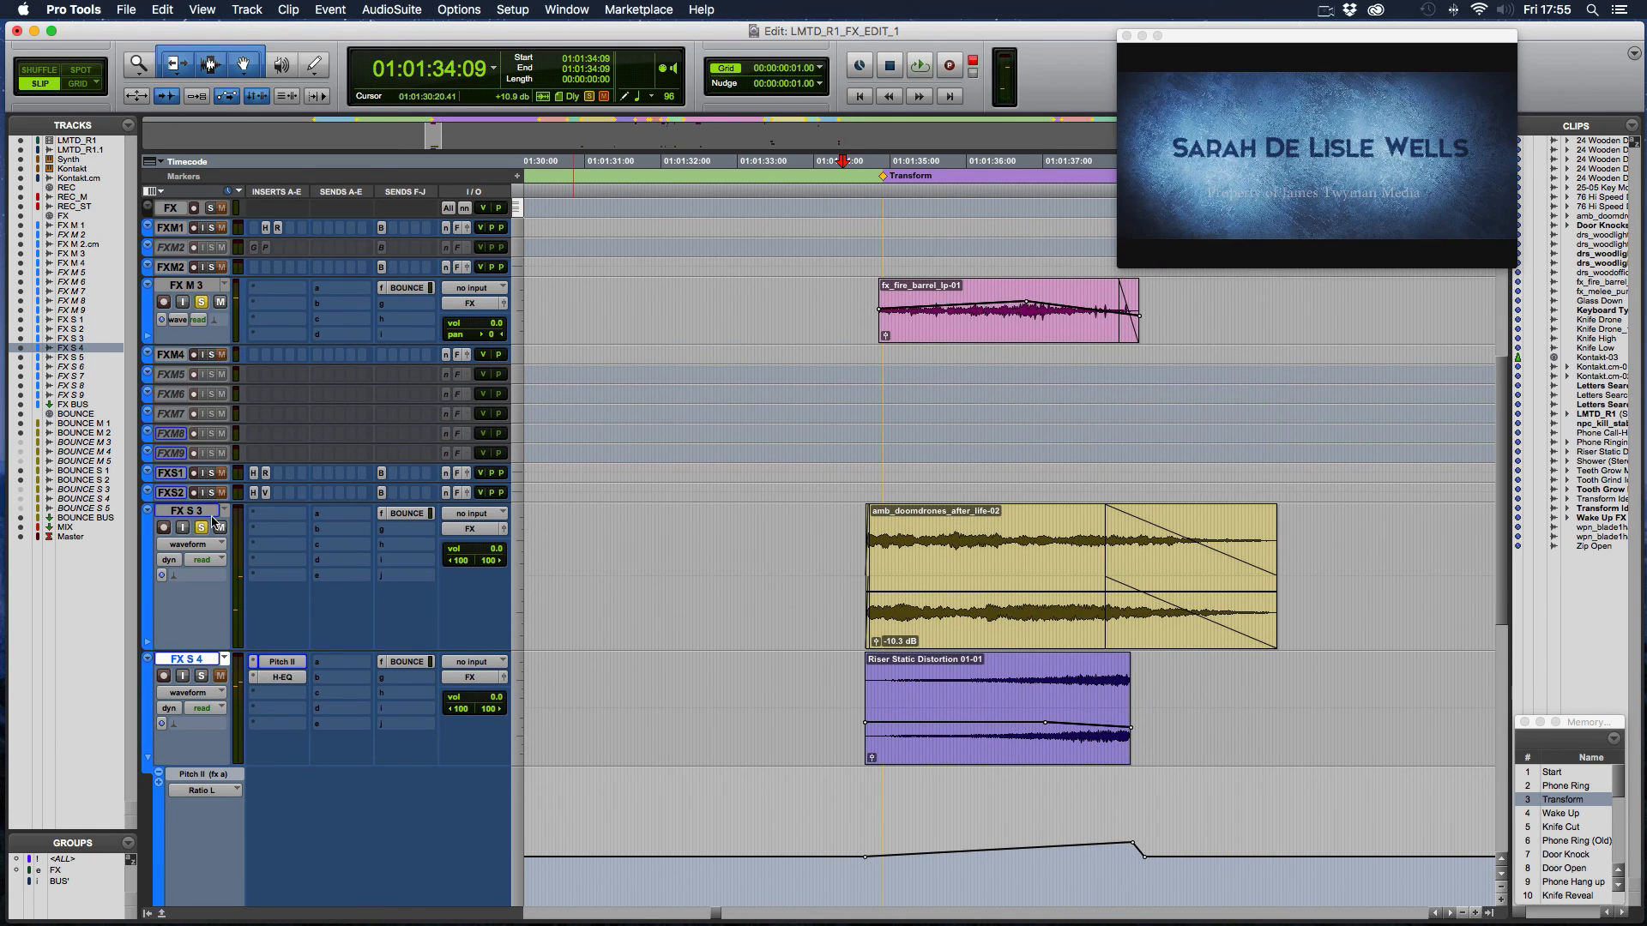
- Take FX S 3 out of solo, solo FX S 4 instead, and play it together with FX M 3
click(200, 528)
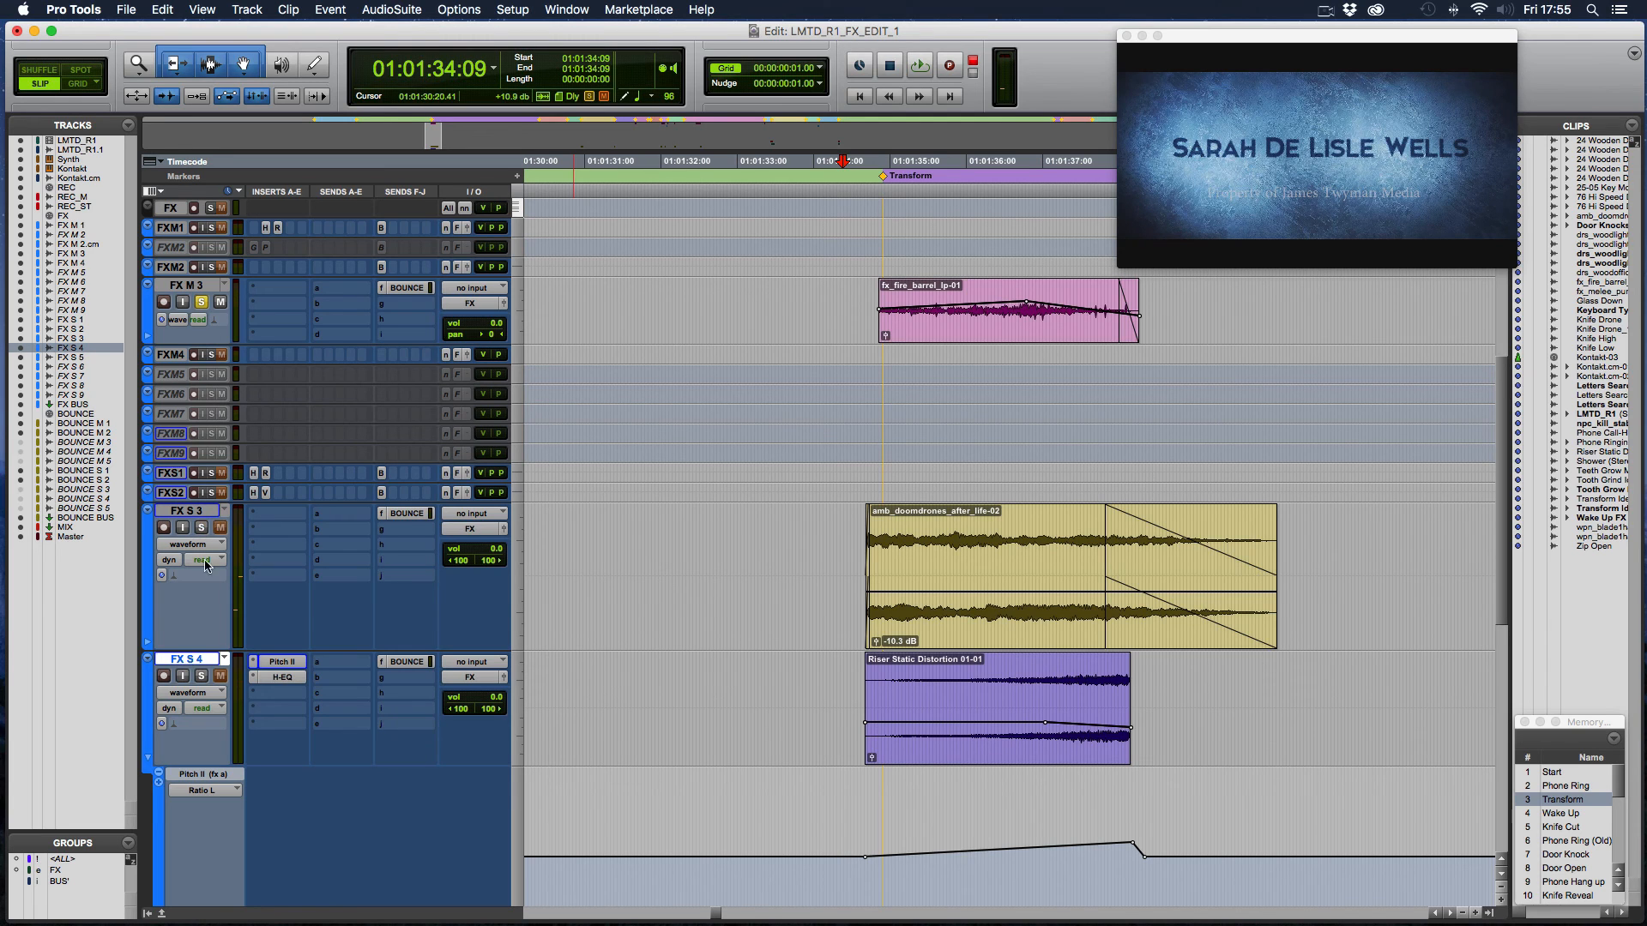
click(200, 676)
key(space)
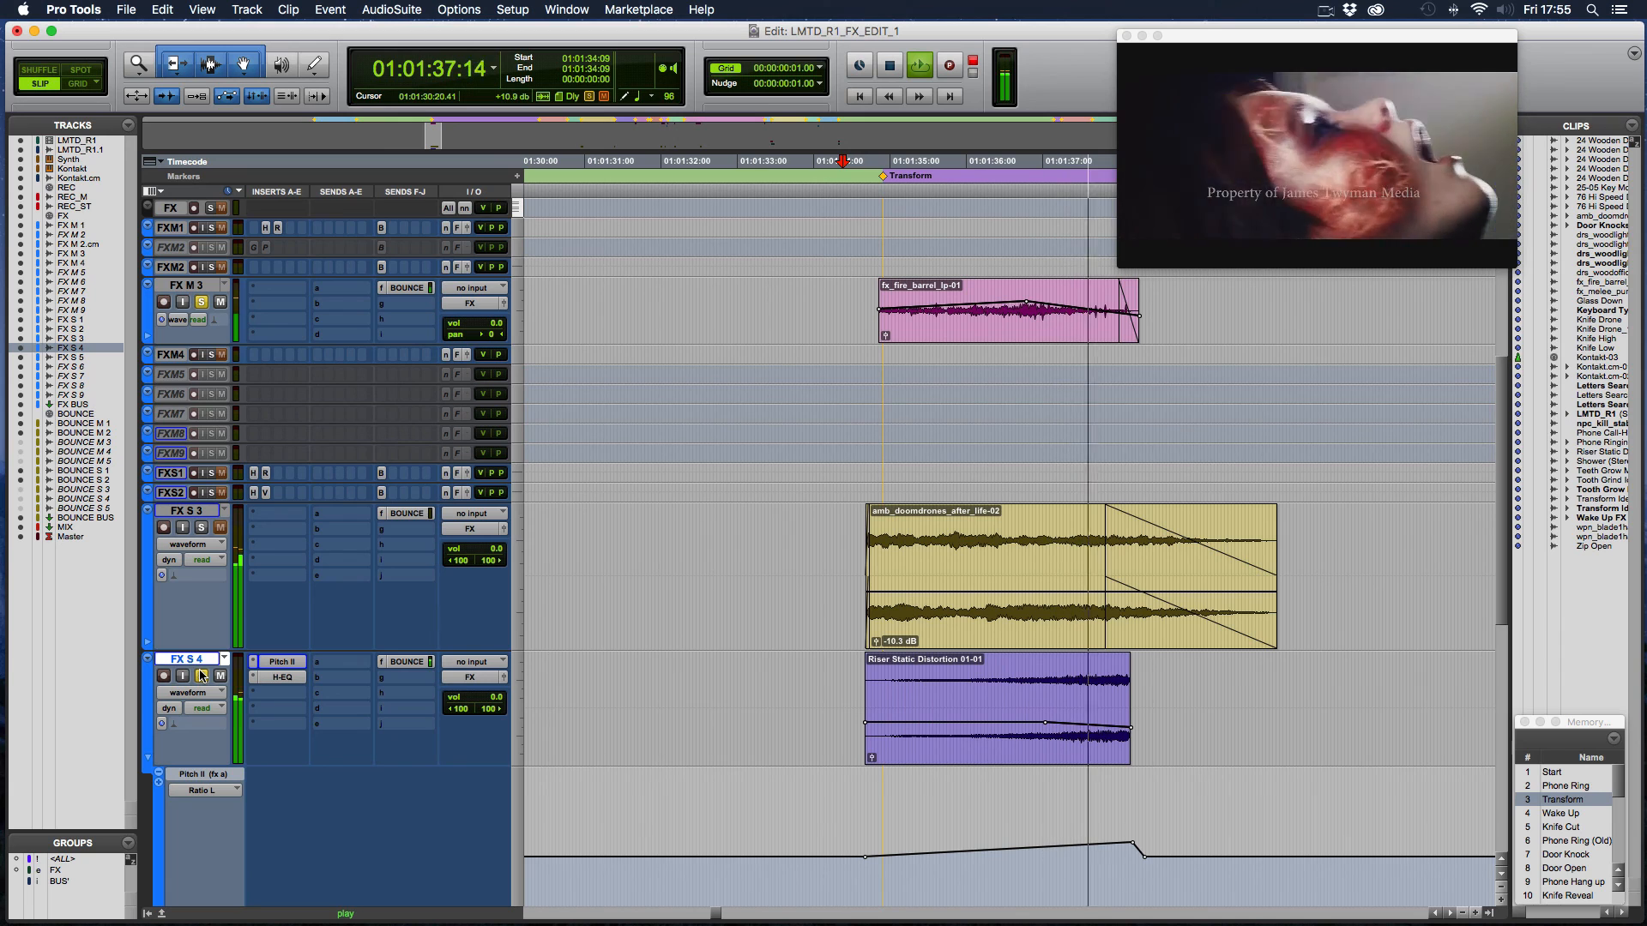
key(space)
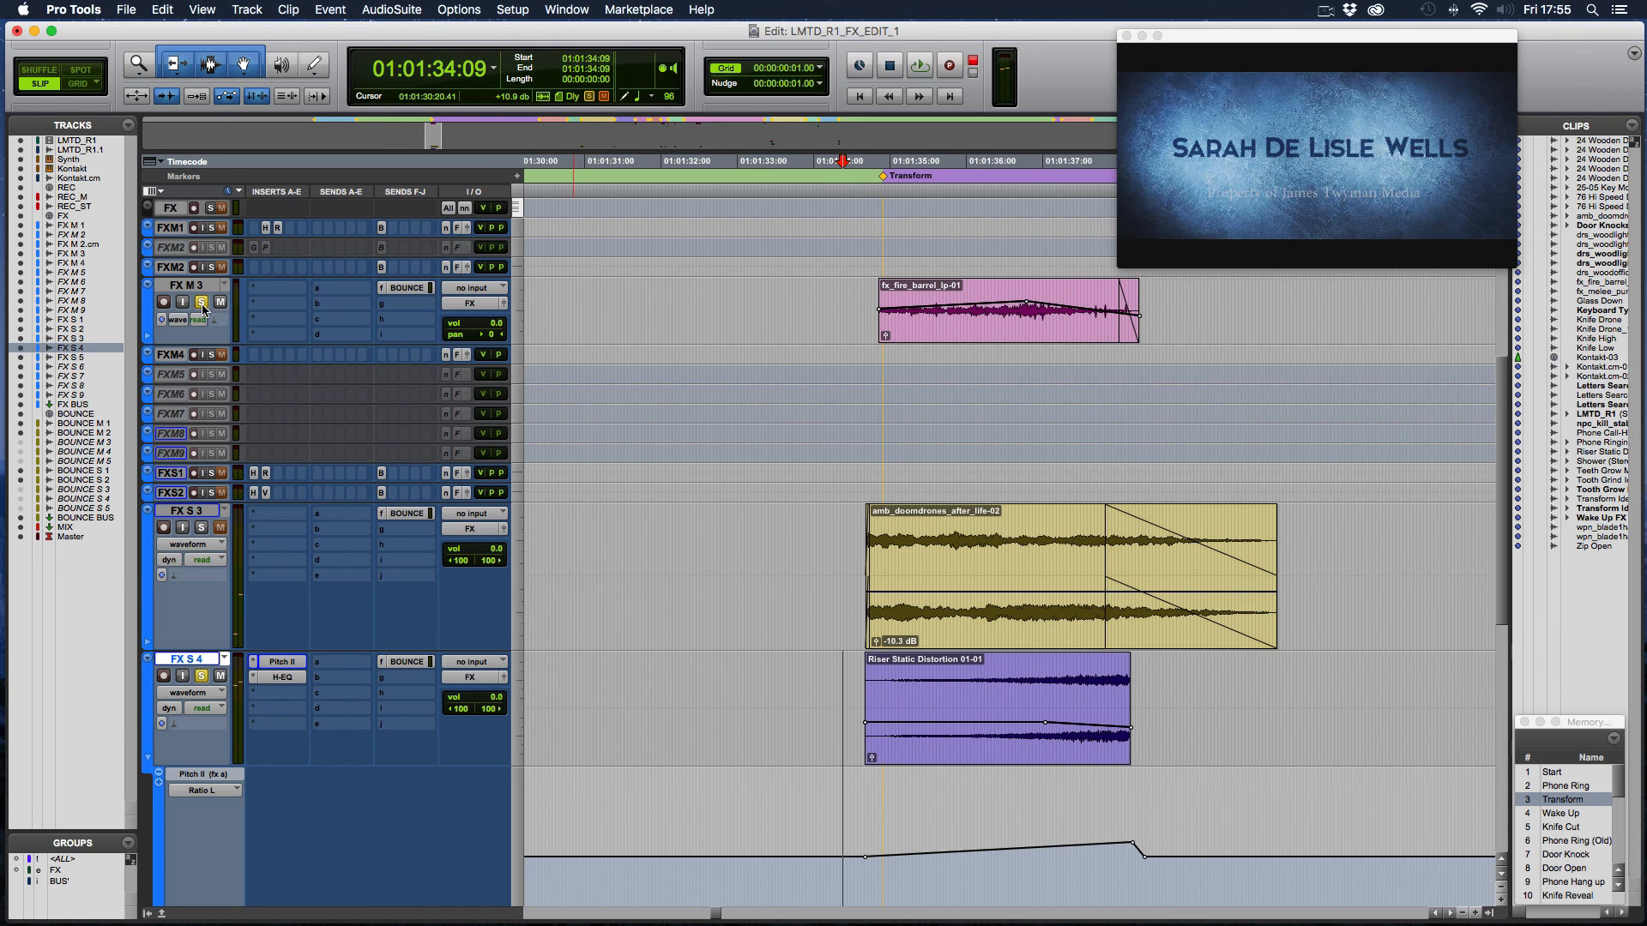
- Place the edit cursor at 01:01:34:08 on FX S 3 and play the soloed Transform layers from there
click(839, 528)
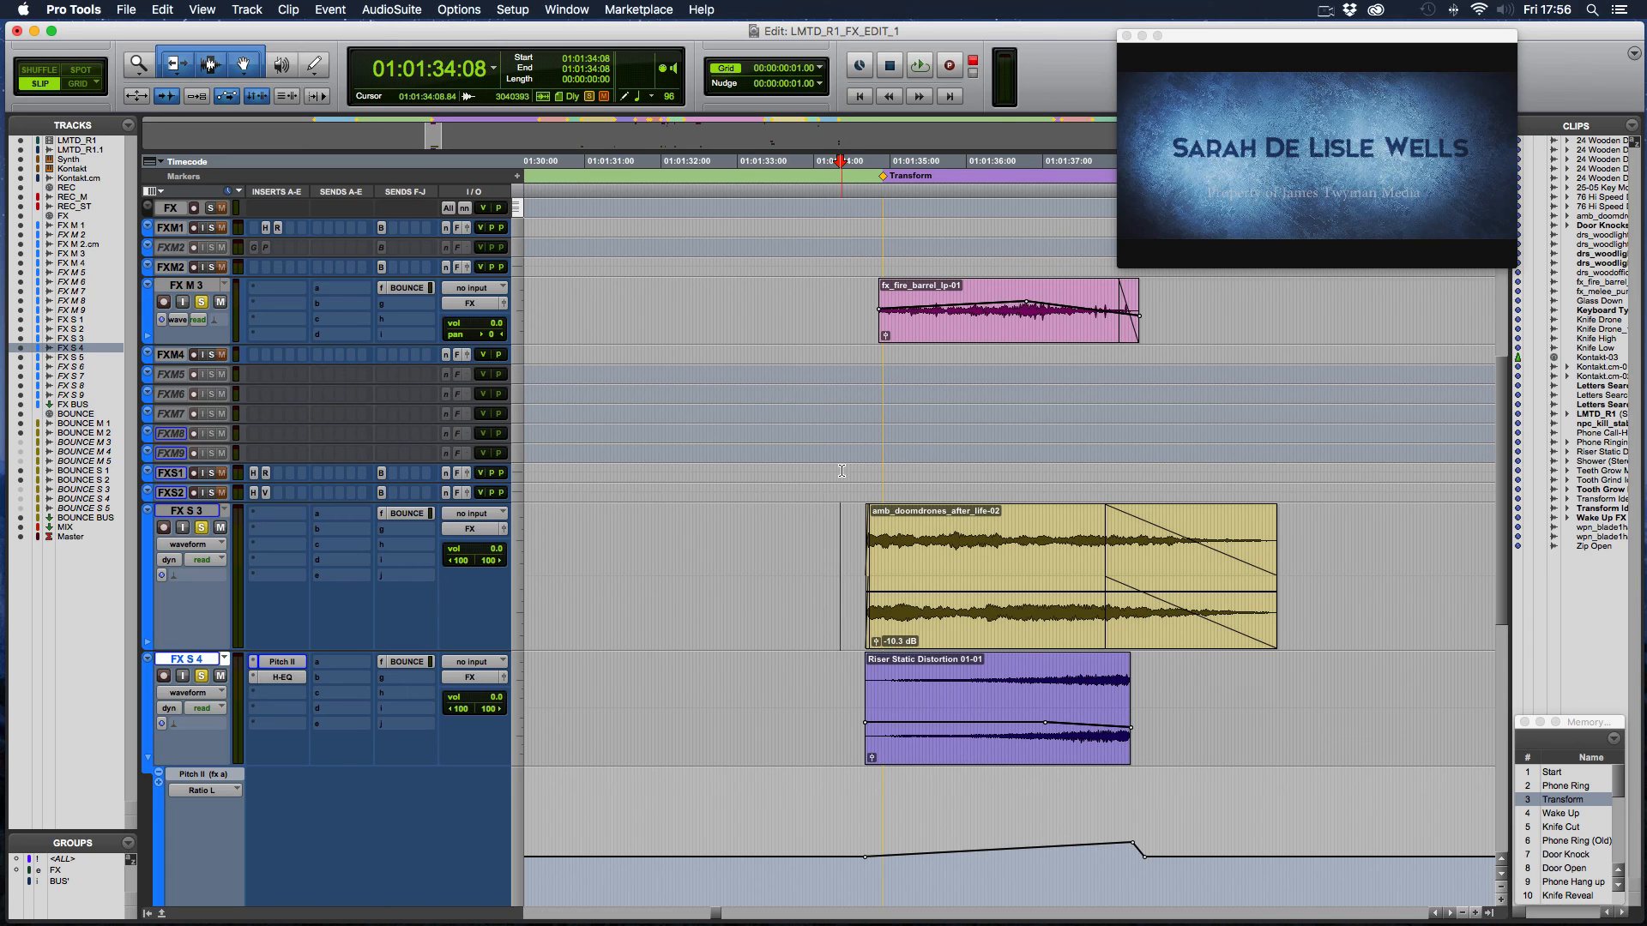
key(space)
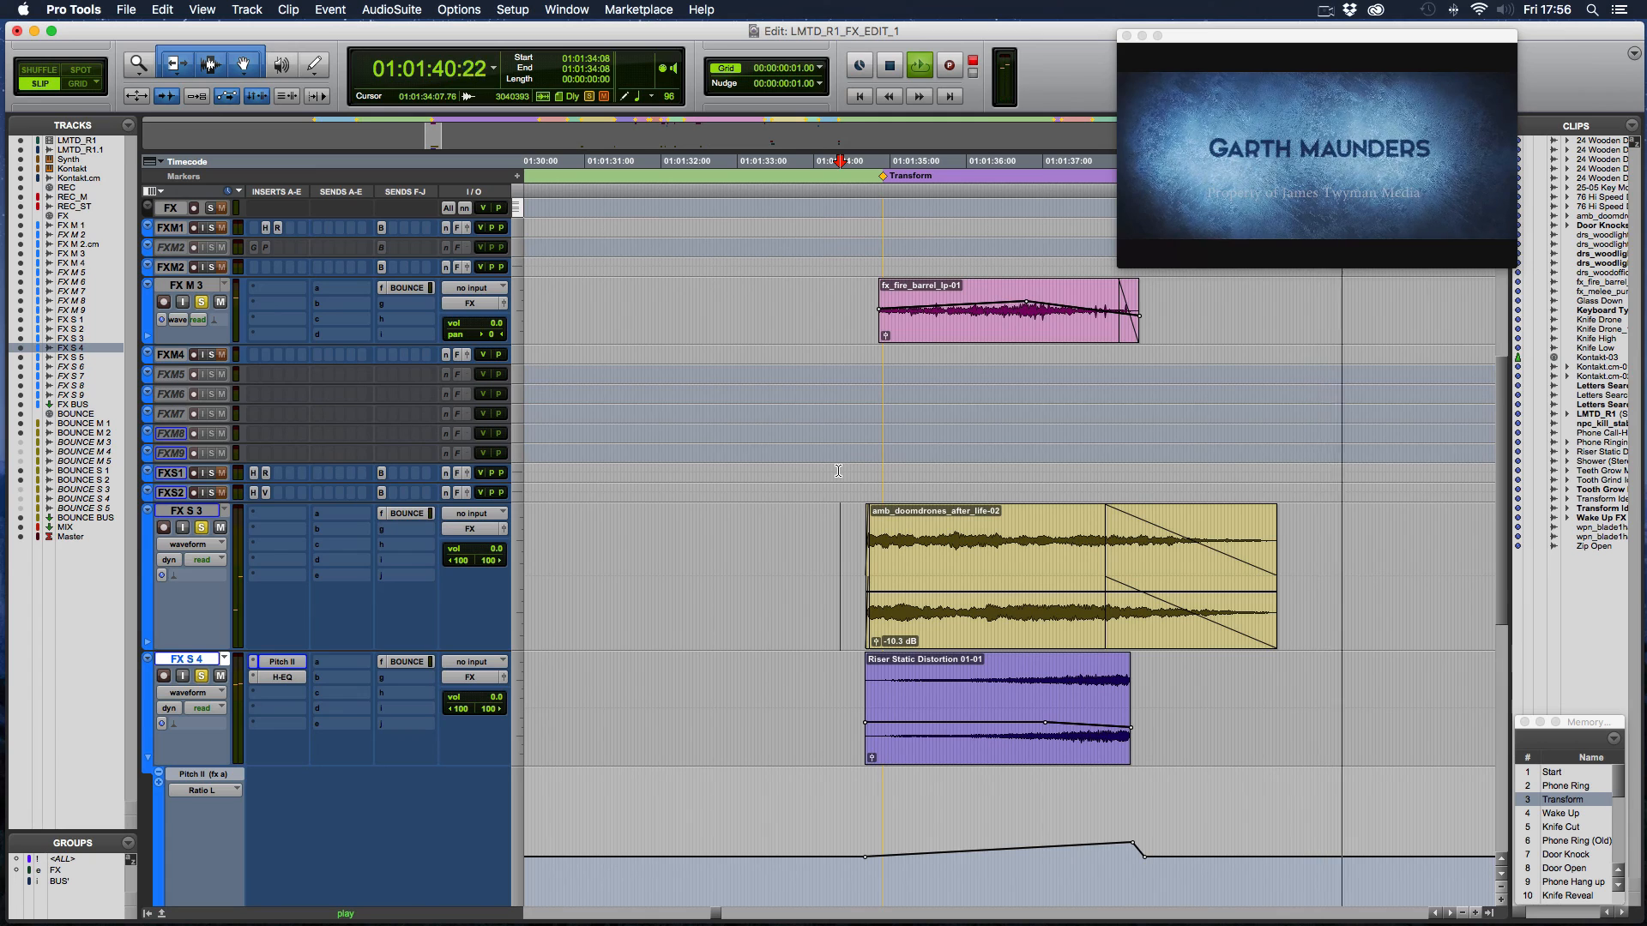
key(space)
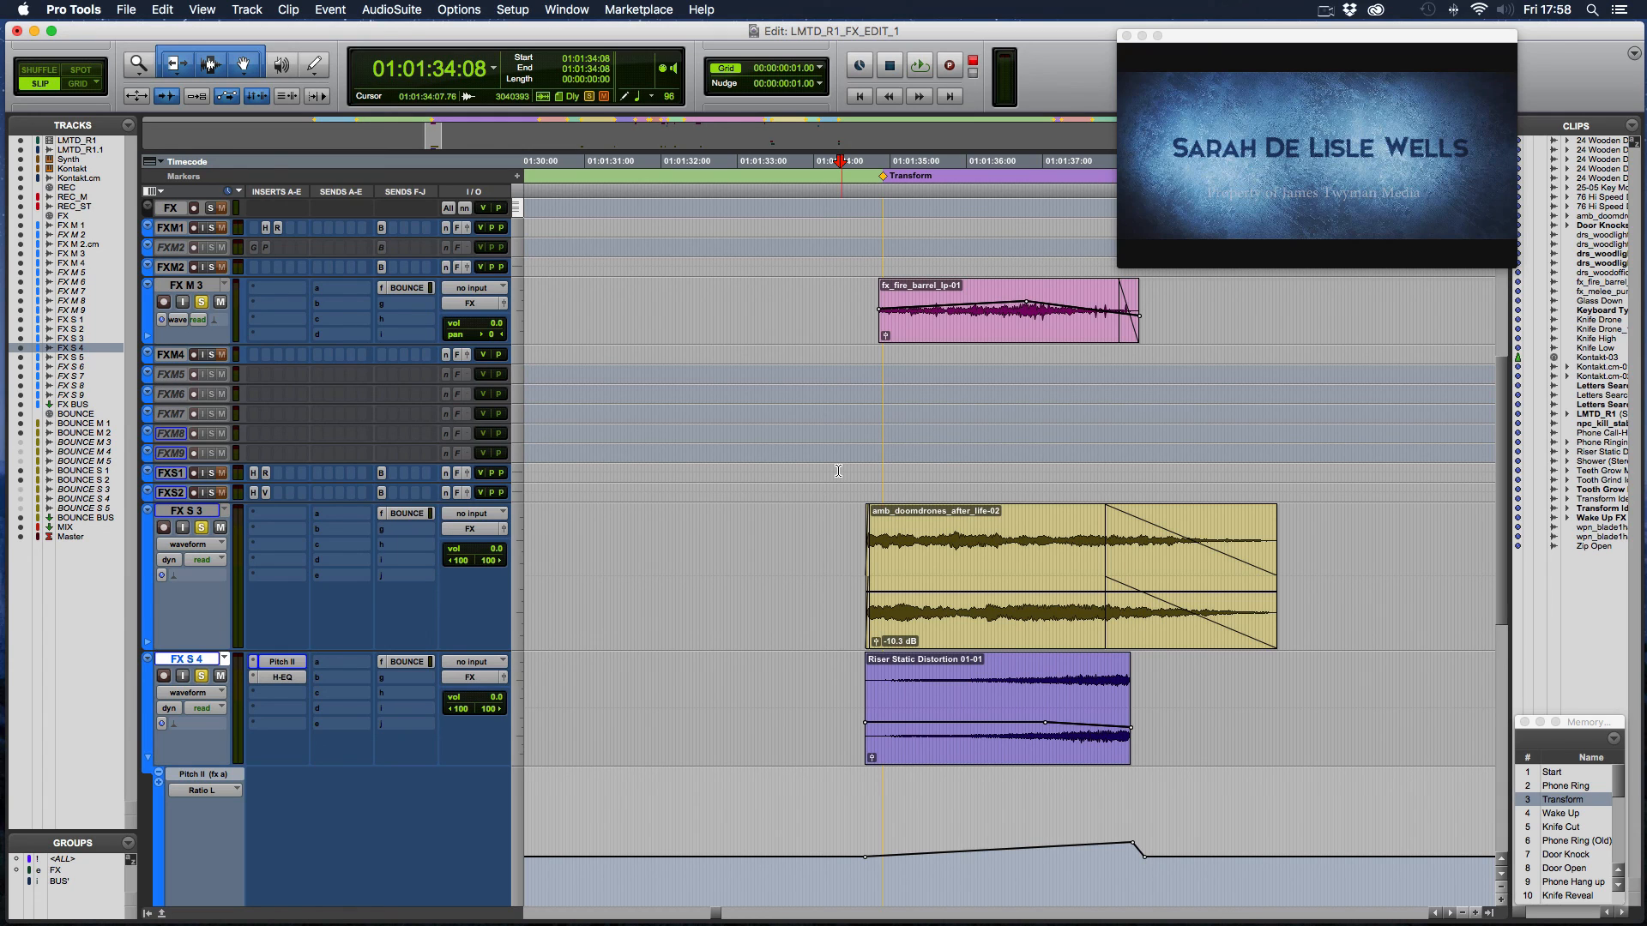
- Reduce all tracks to the smallest height and bring the timeline past the end of the Transform clips into view
alt+click(184, 501)
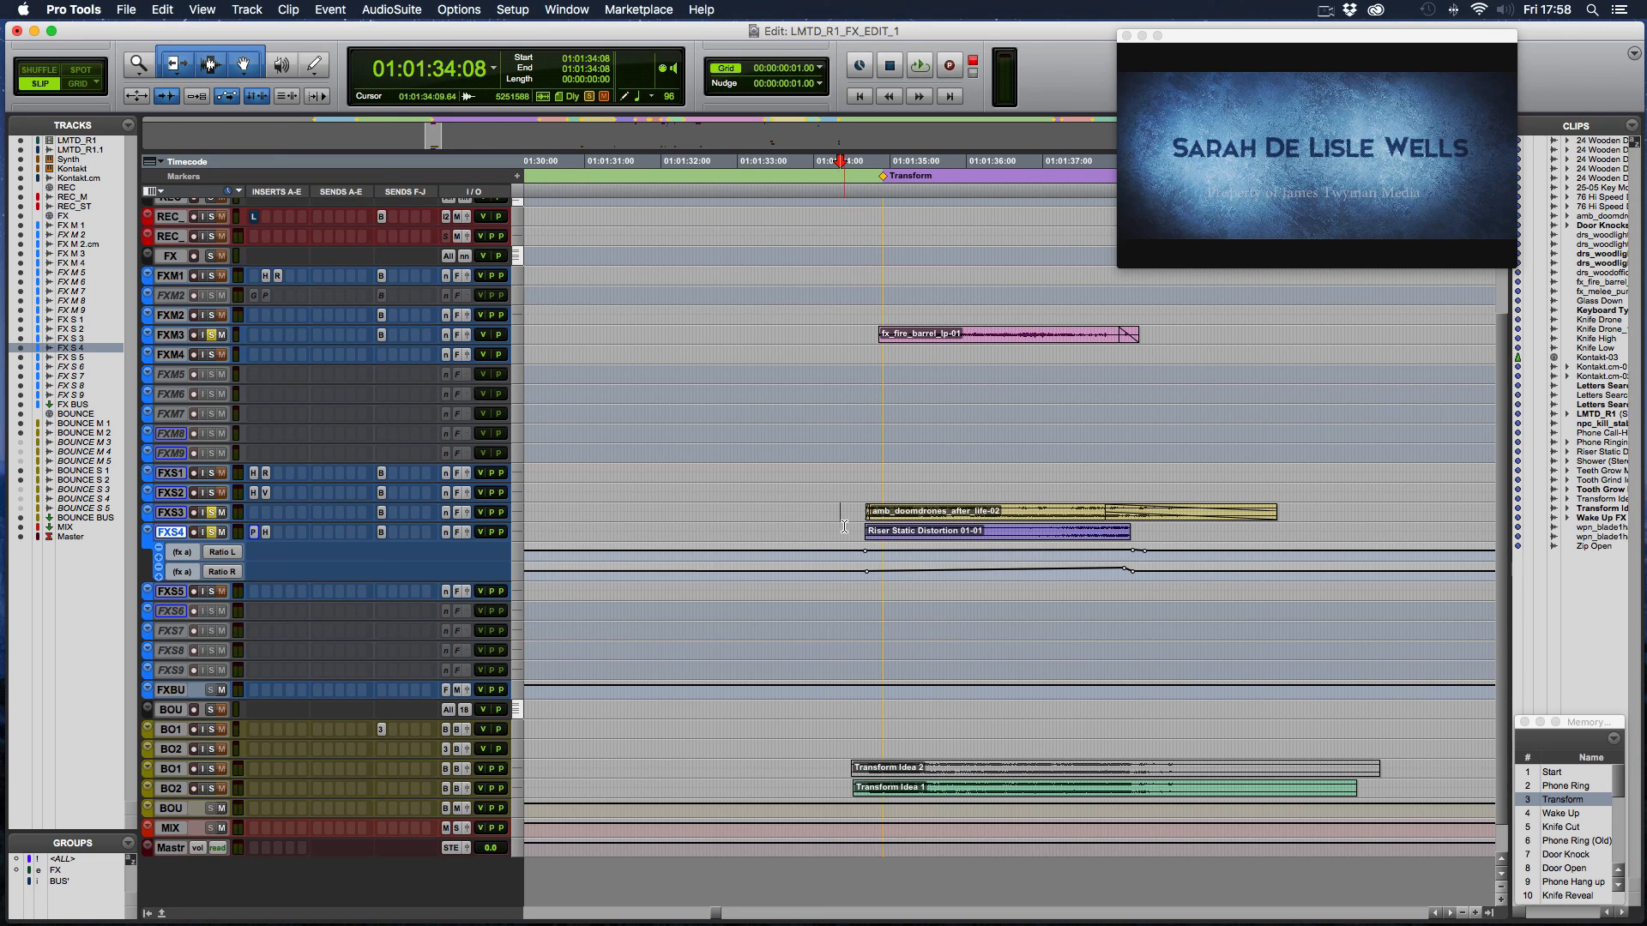
scroll(827, 519, right, 5)
scroll(828, 519, right, 5)
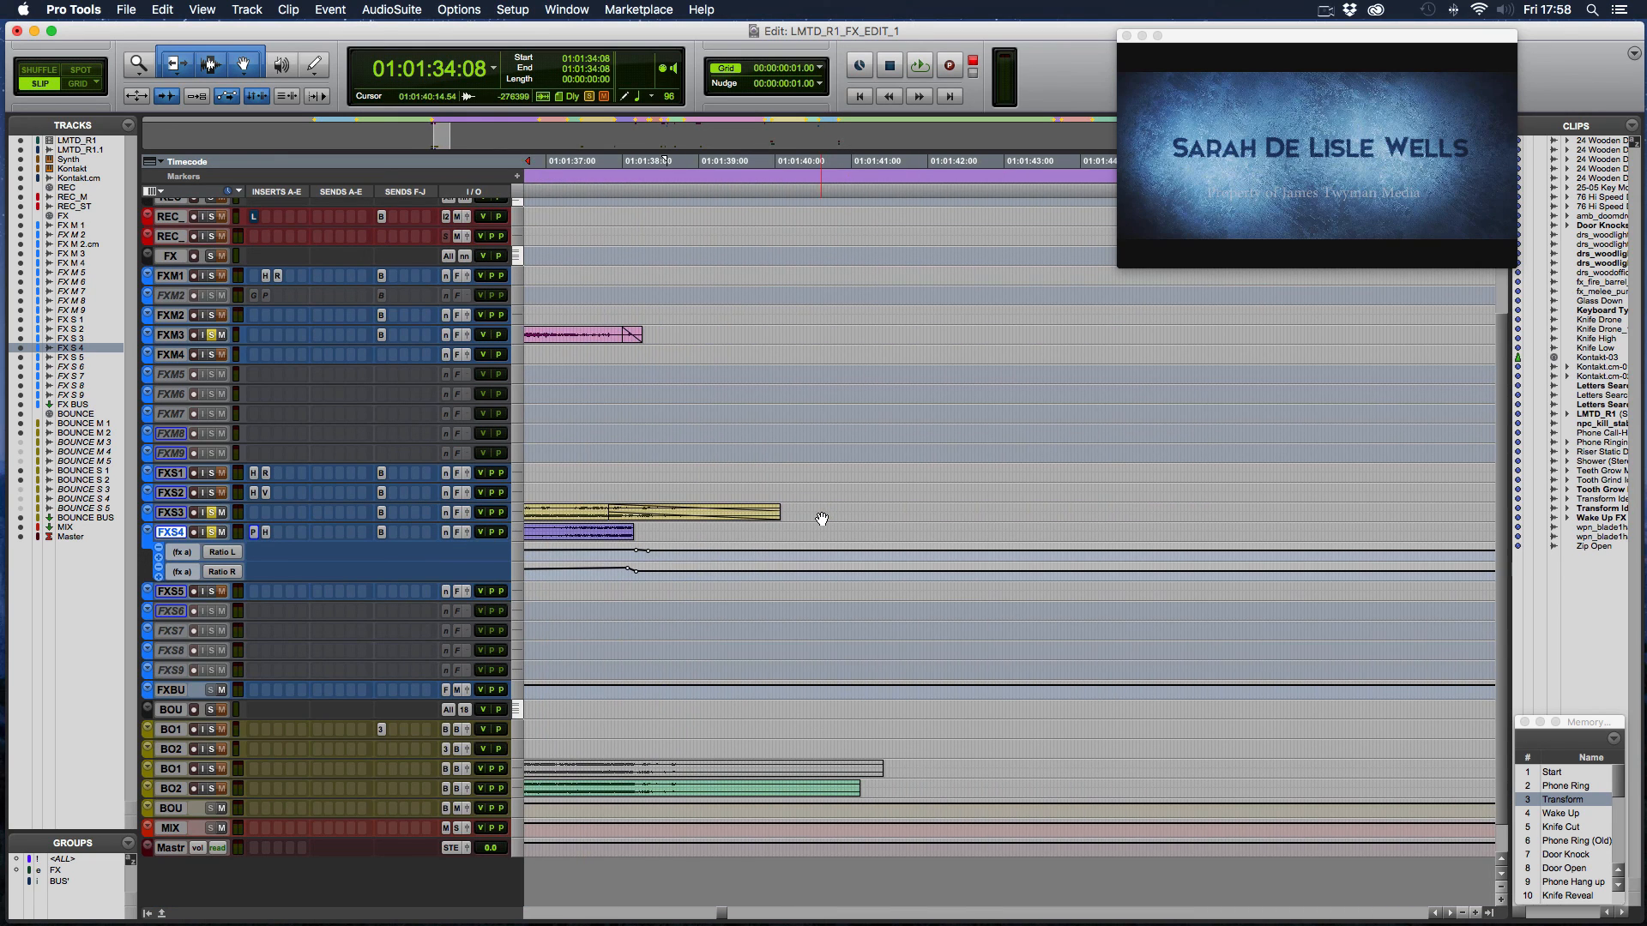